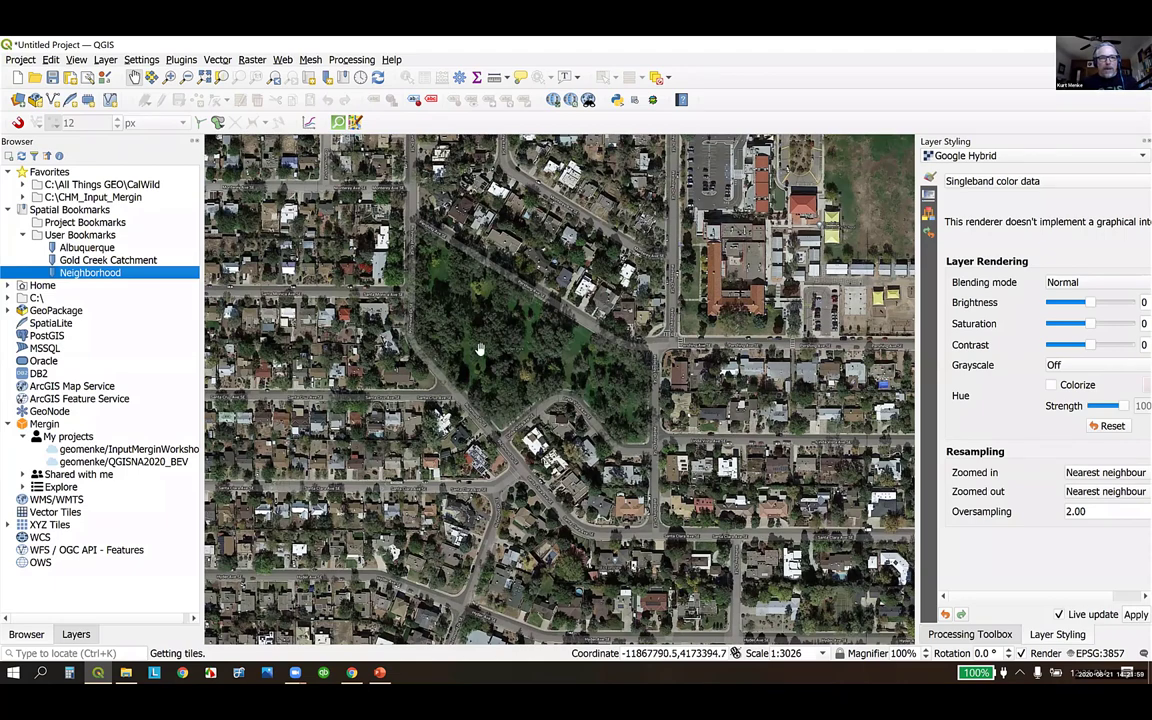
- Add the OSM Standard basemap from QuickMapServices and hide the Google Hybrid layer
left_click(283, 60)
mouse_move(290, 86)
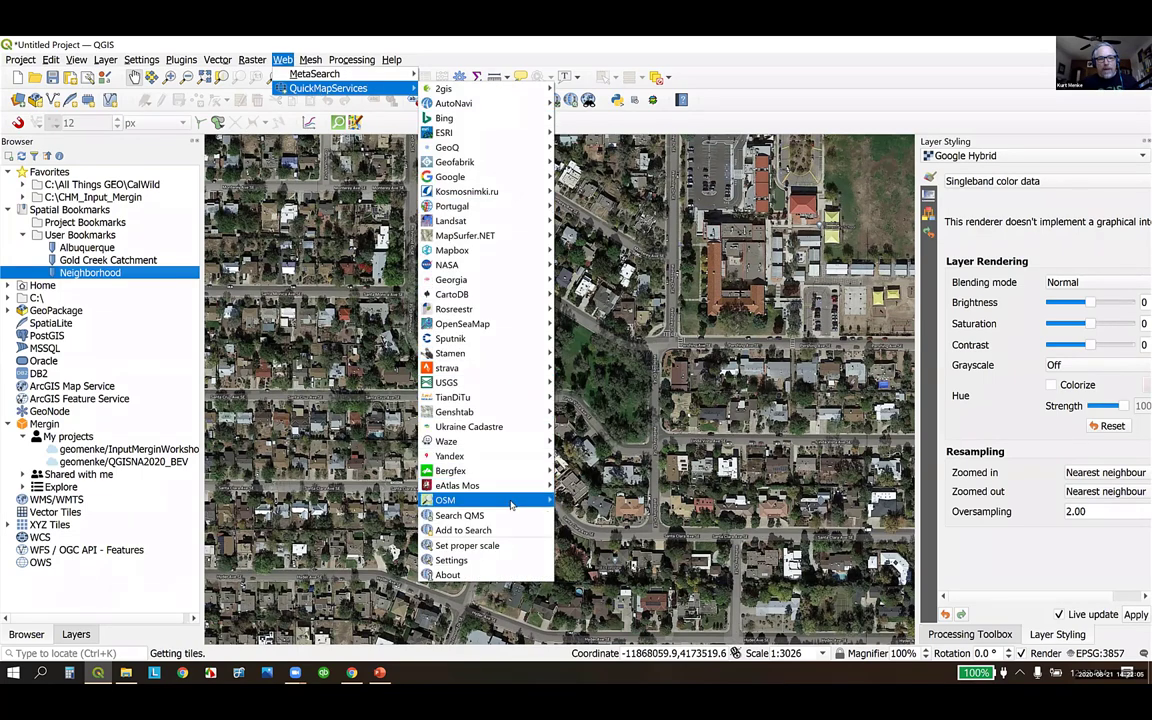
mouse_move(549, 500)
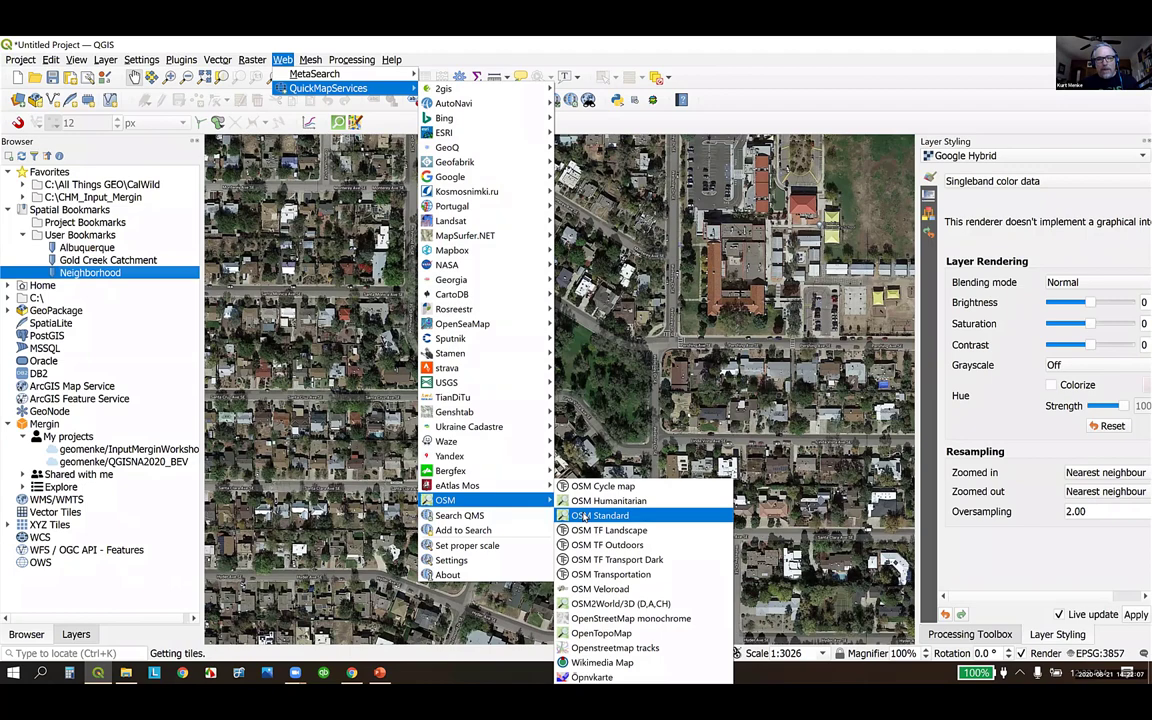
left_click(585, 515)
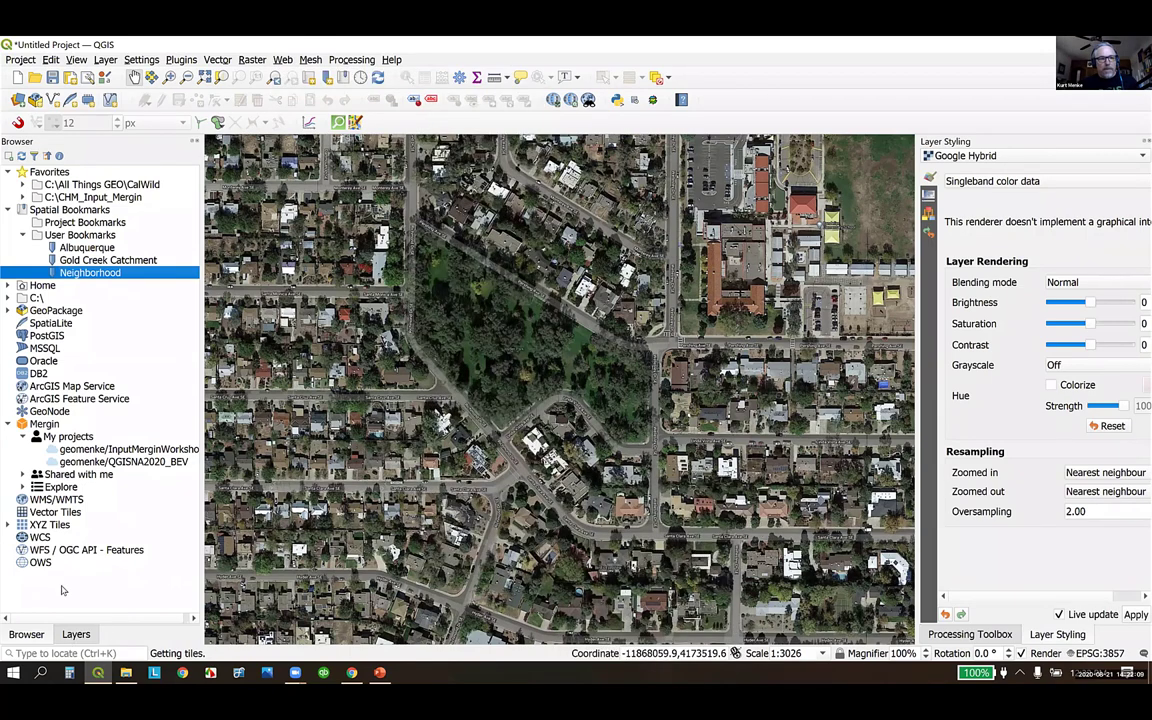
left_click(74, 636)
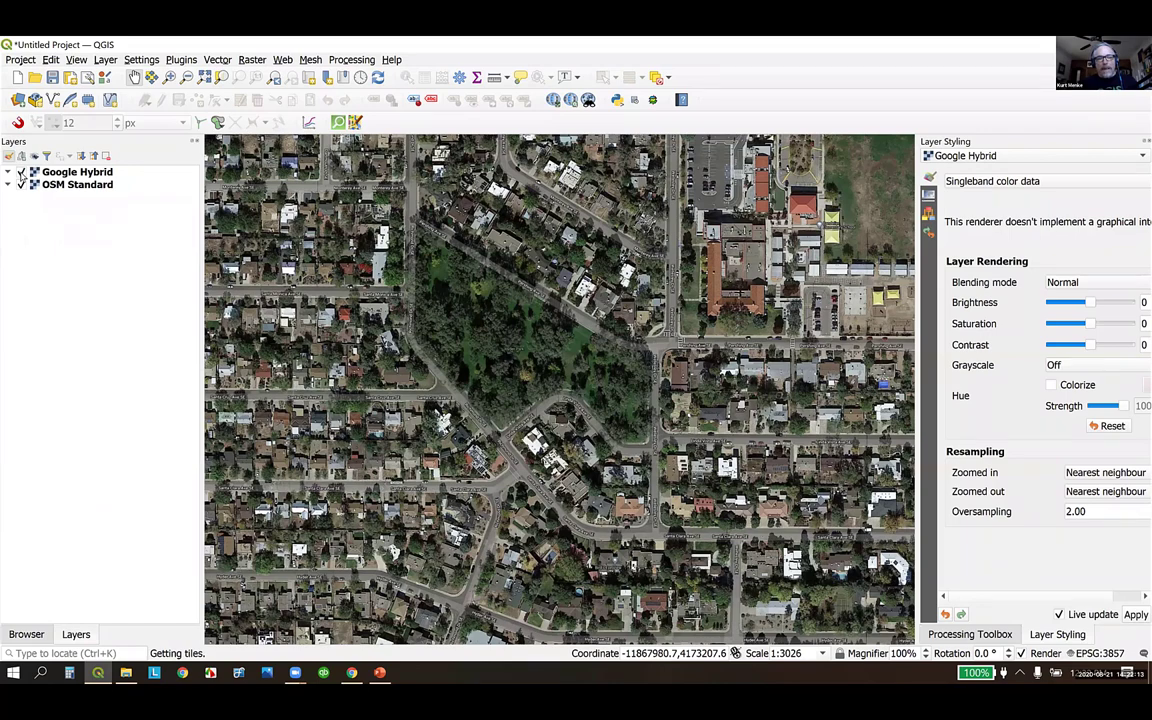
left_click(21, 172)
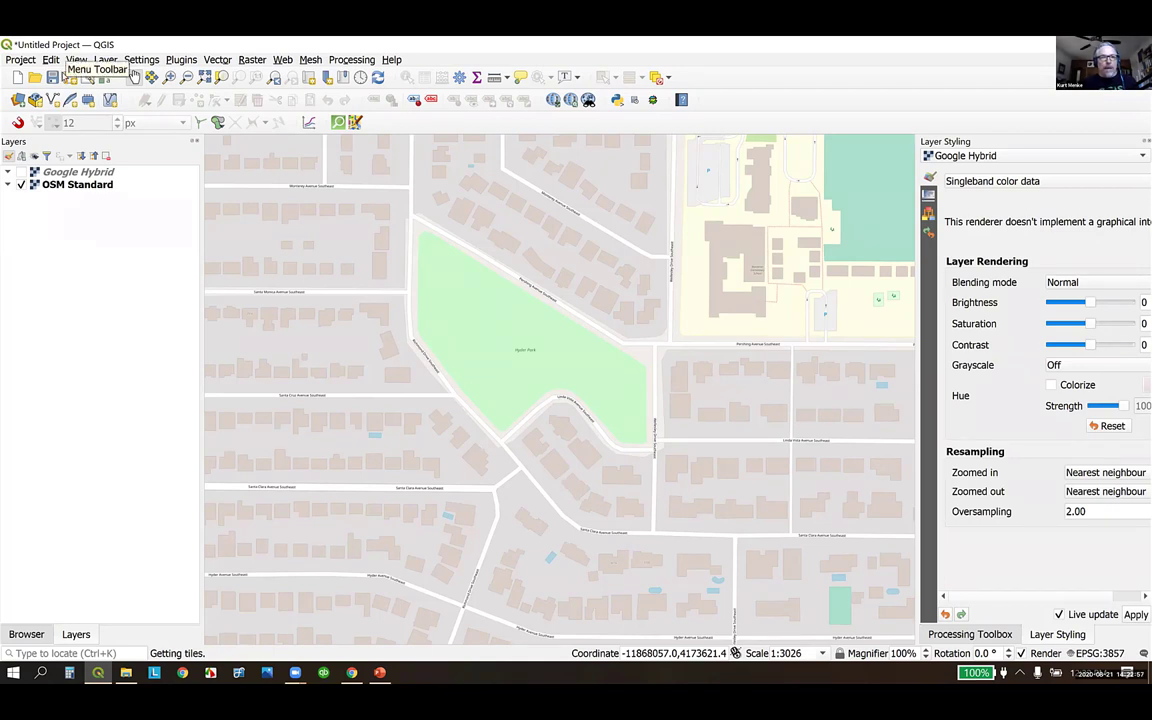
- Start a new GeoPackage layer with its database saved as chm in the CHM_Input_Demo folder
left_click(106, 60)
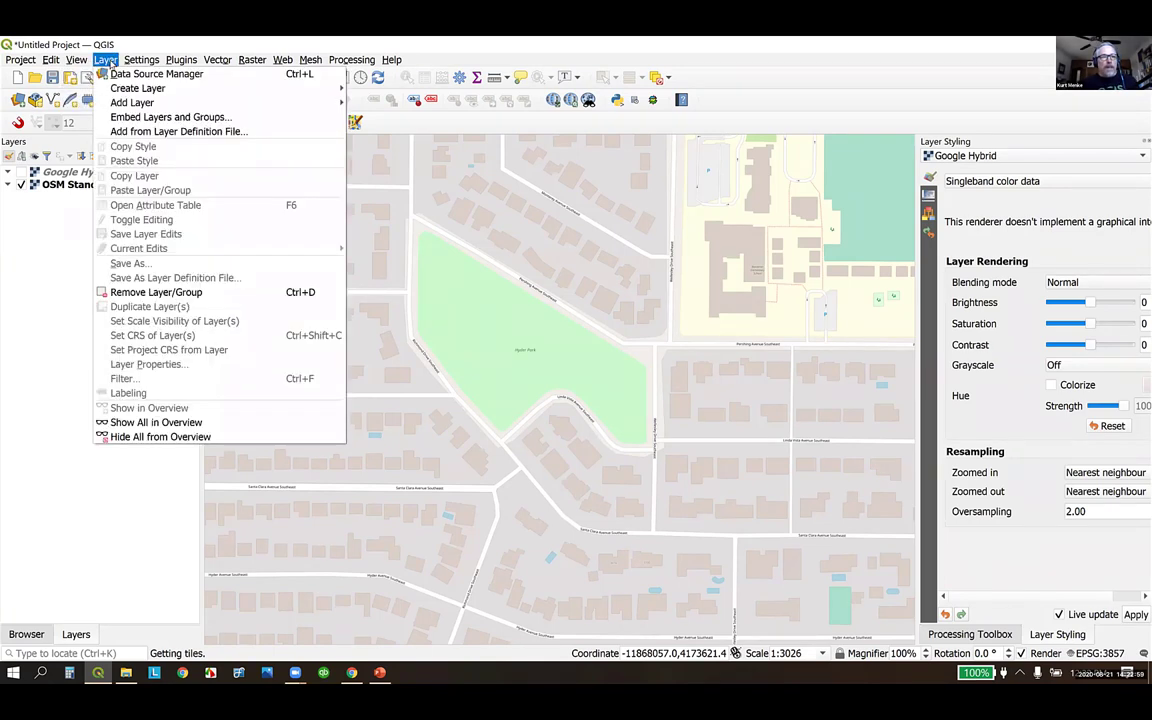
mouse_move(160, 88)
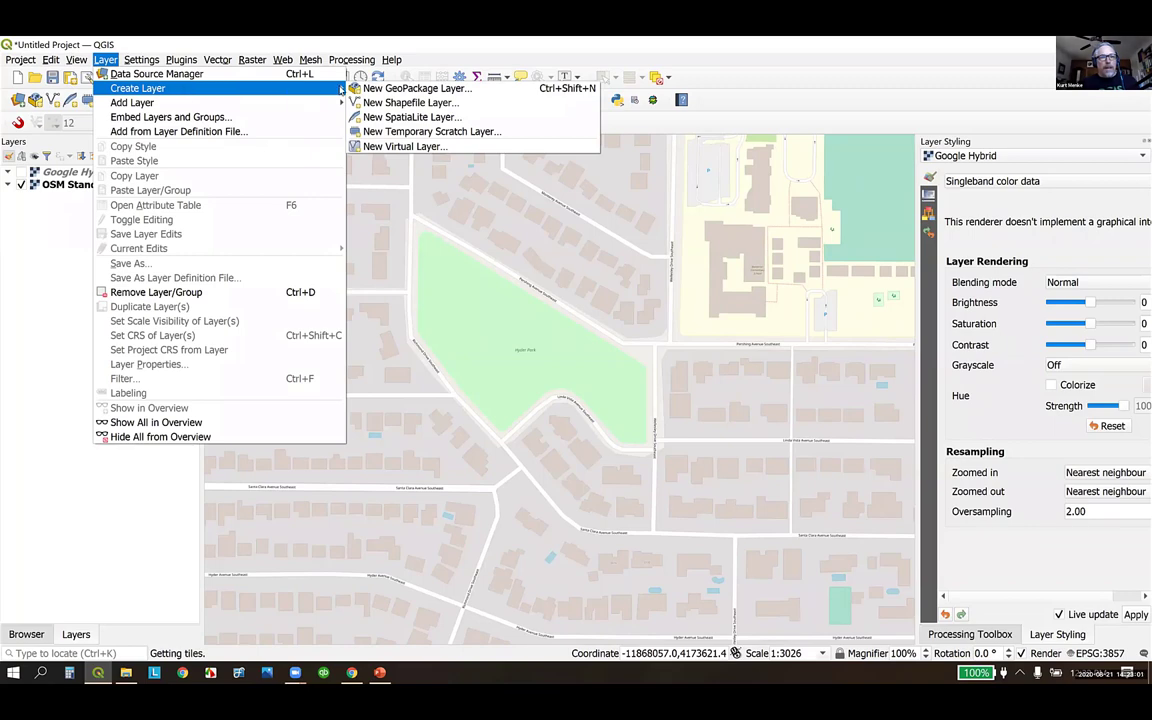
left_click(374, 90)
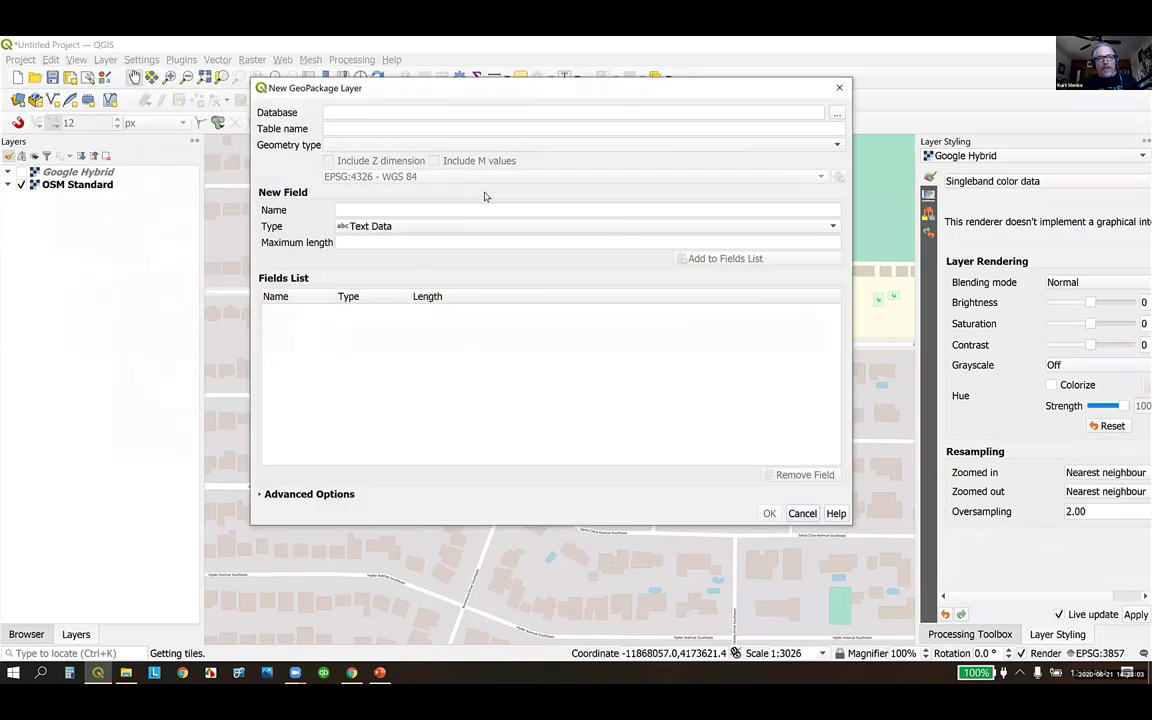
left_click(837, 113)
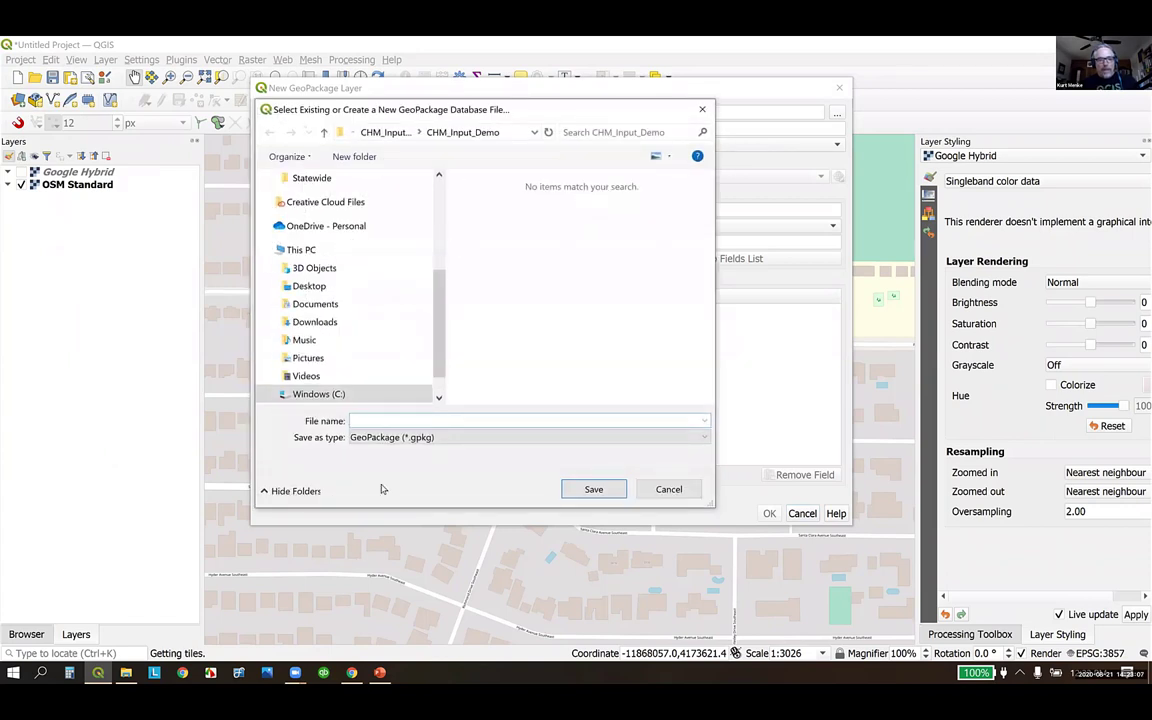
type("chm")
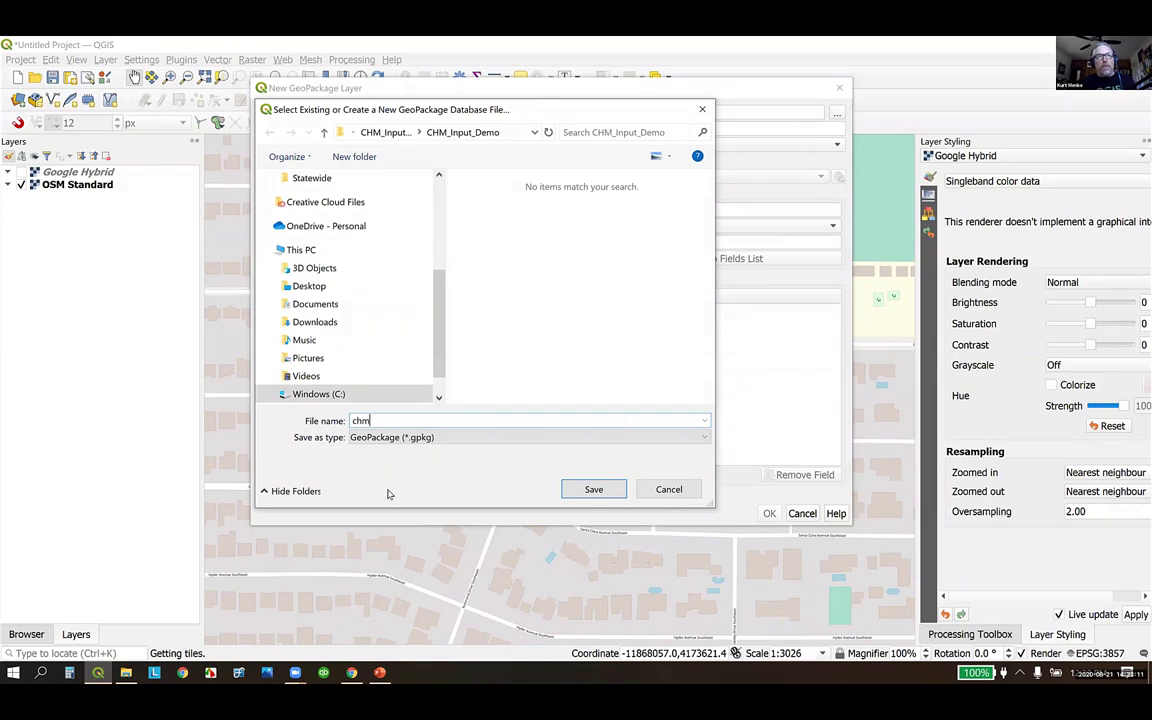
left_click(594, 489)
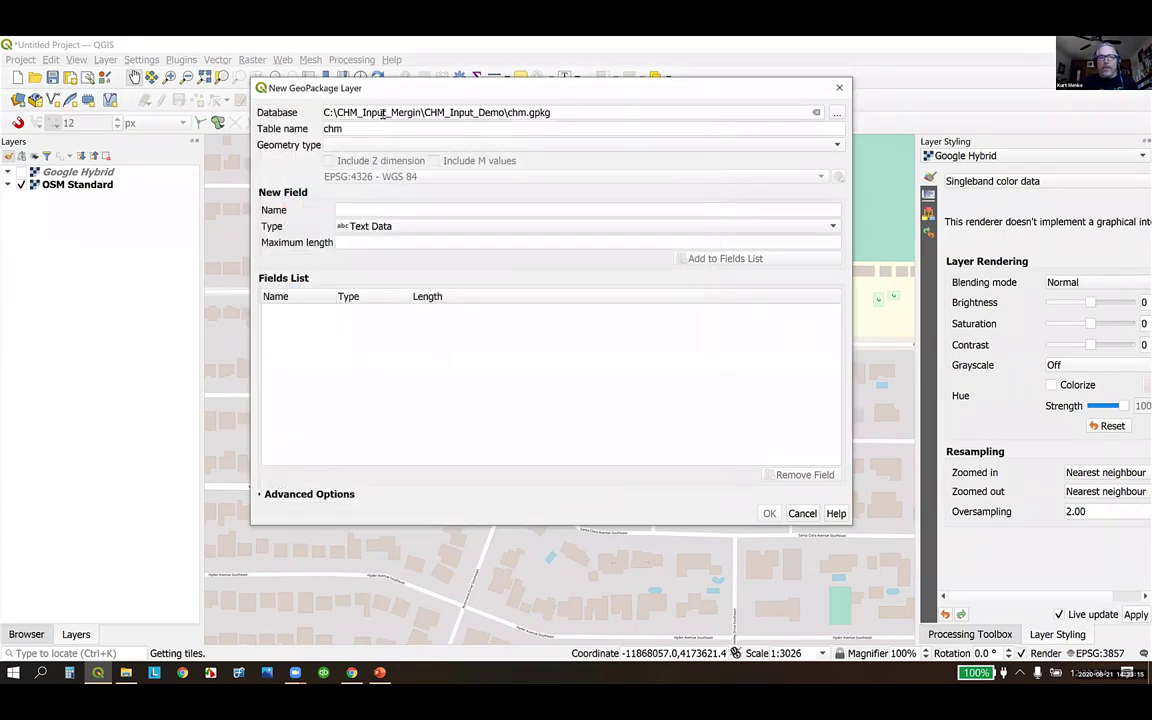
- Name the table survey, with Point geometry and the project CRS EPSG:3857 - WGS 84 / Pseudo-Mercator
double_click(326, 129)
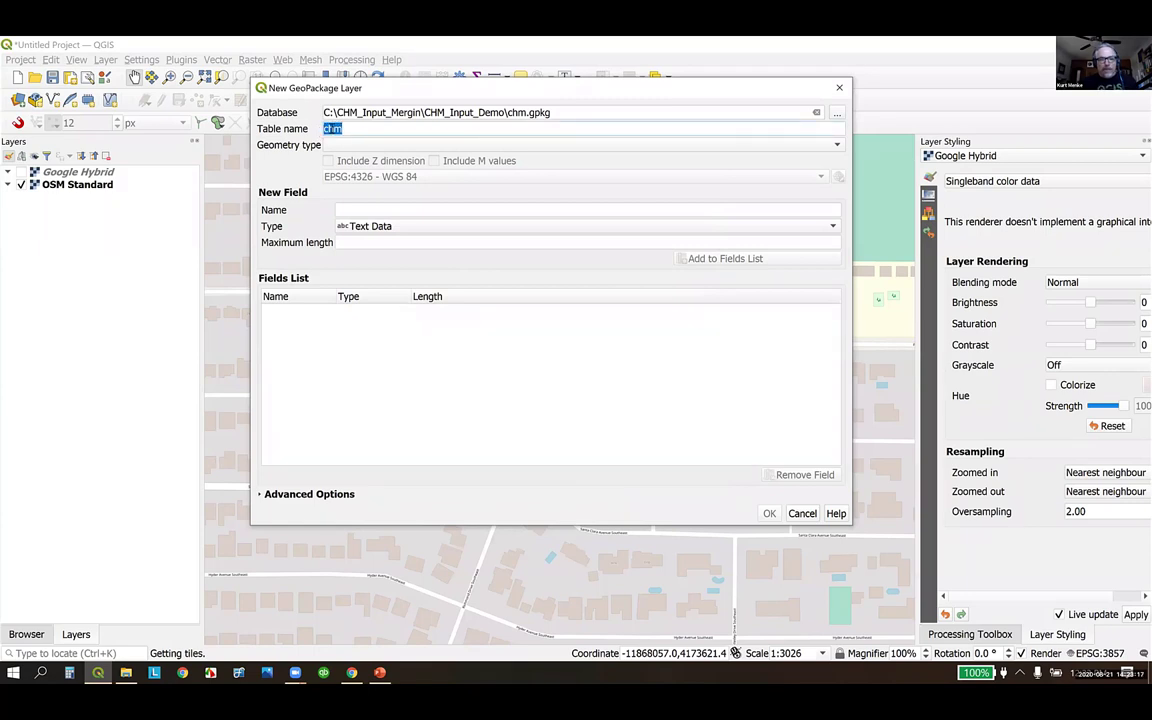
type("surv")
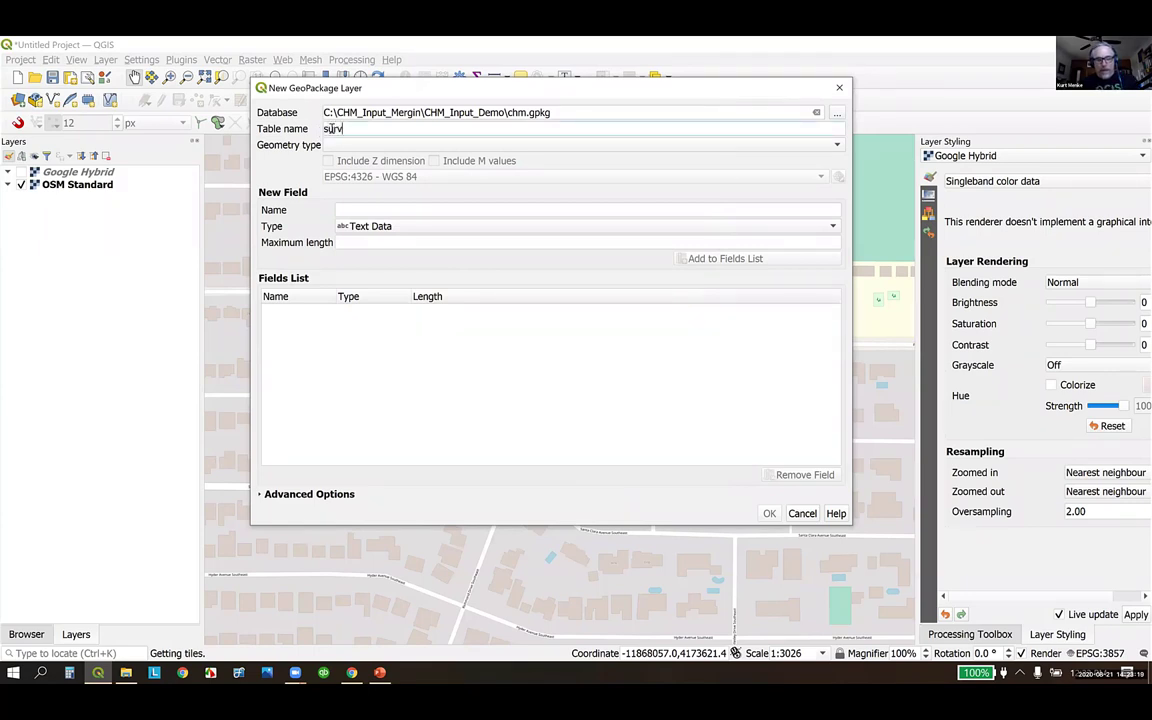
type("ey")
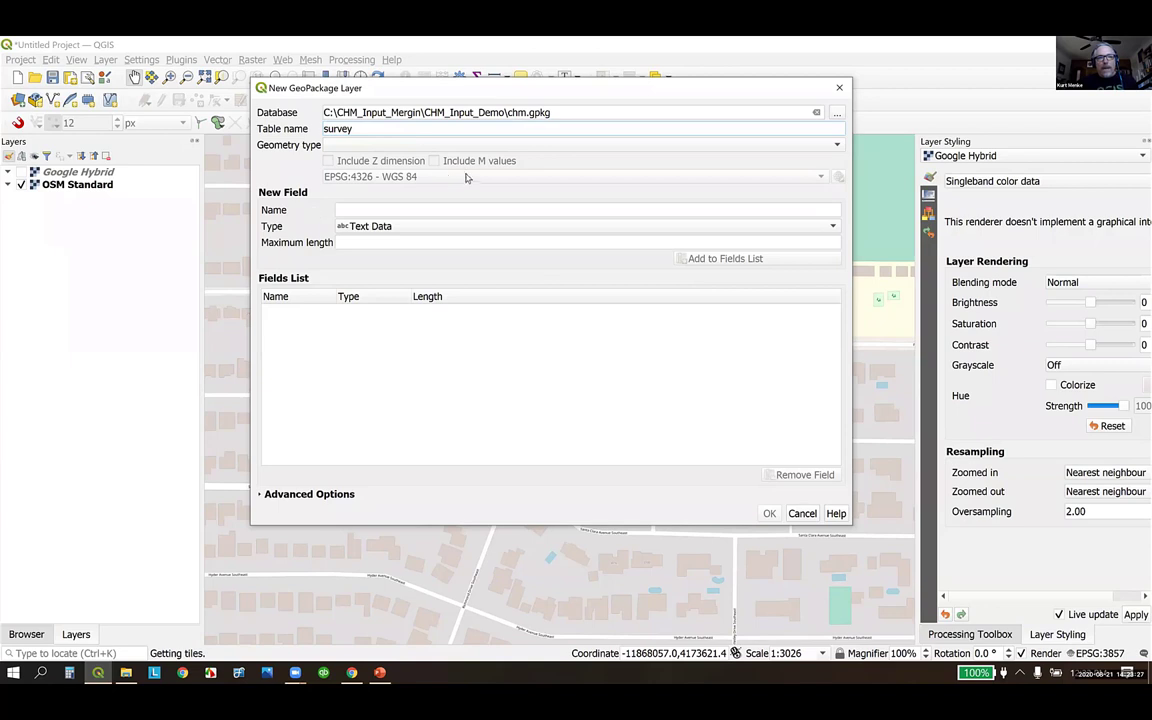
left_click(428, 145)
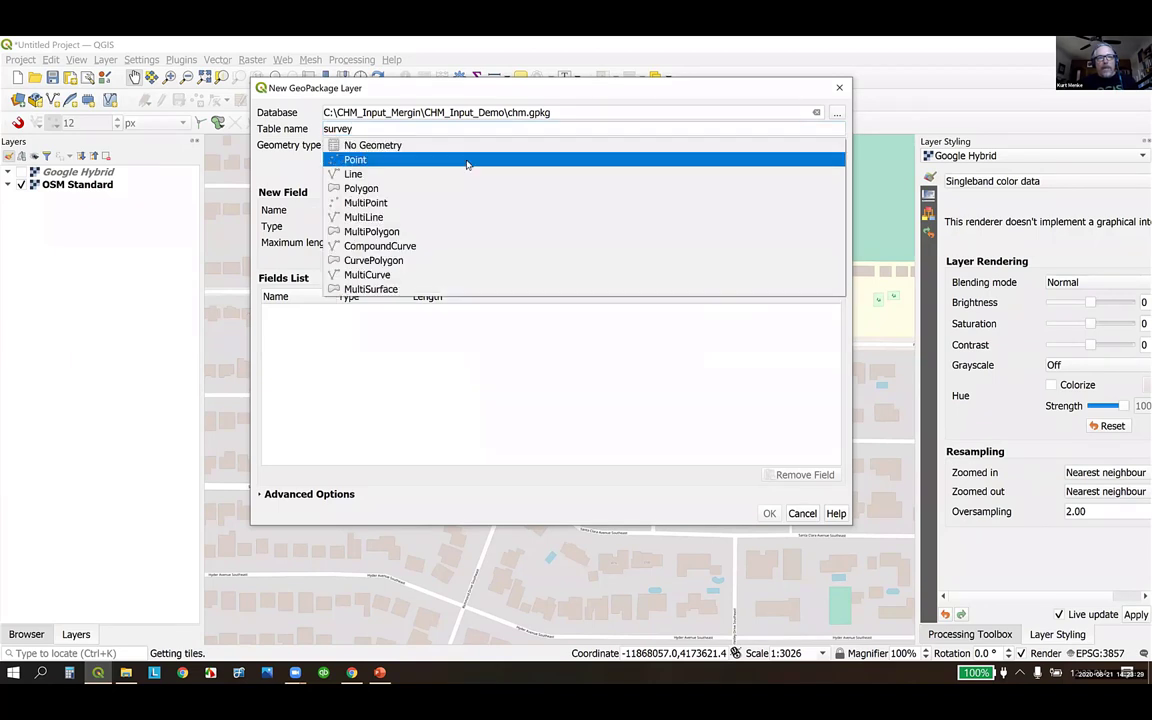
left_click(467, 164)
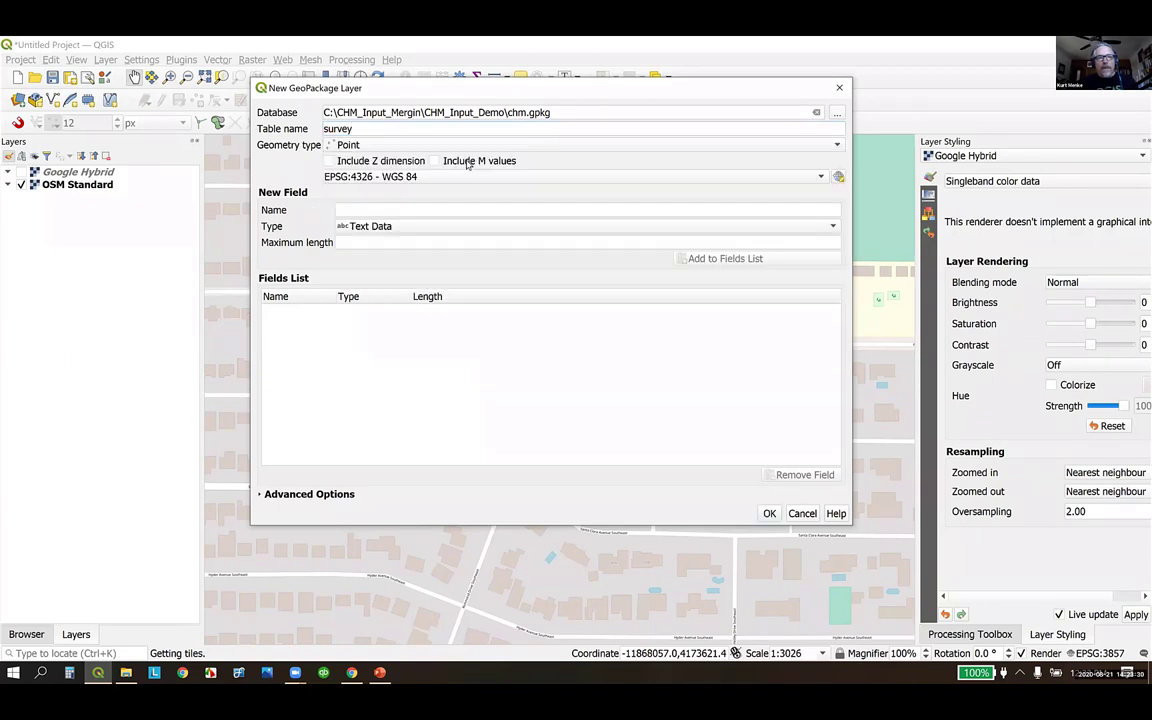
left_click(821, 178)
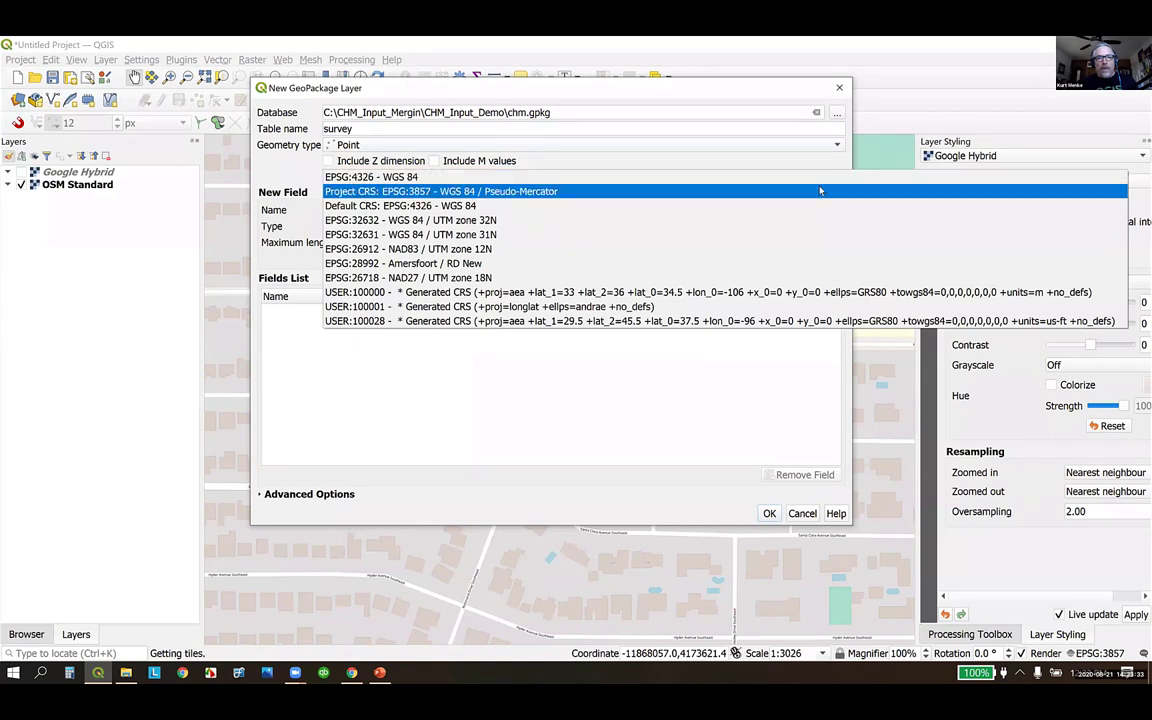
left_click(740, 190)
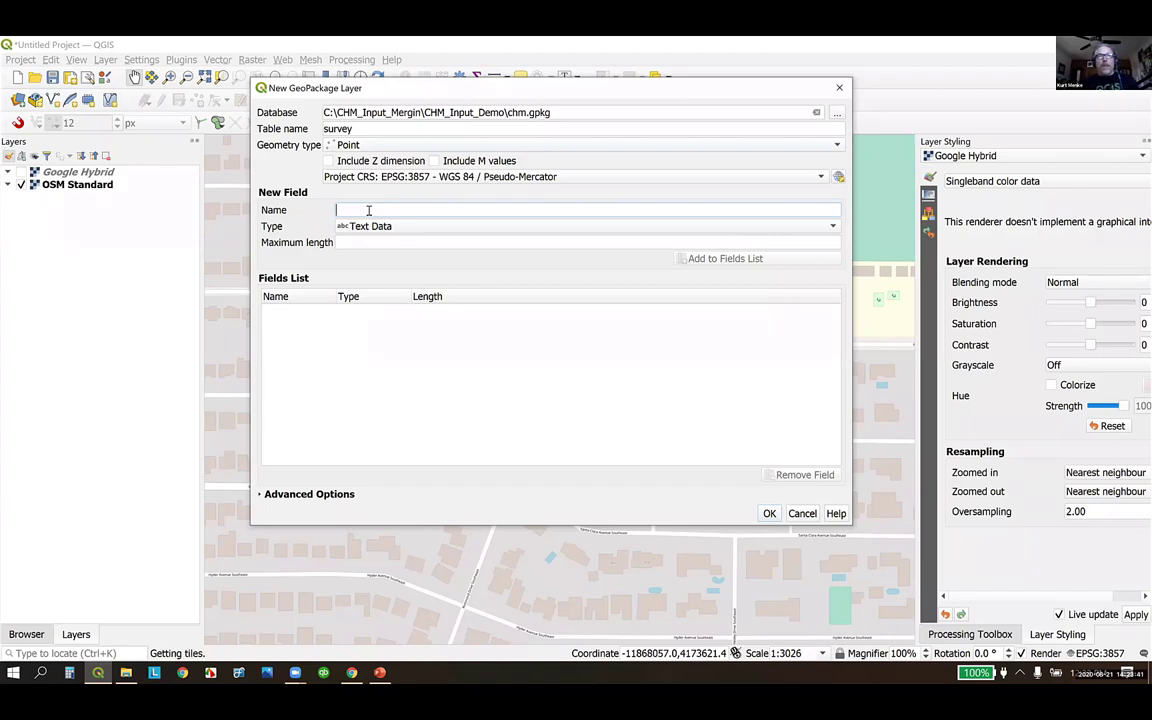
- Add two Text Data fields called name and photo to the new layer's fields list
type("name")
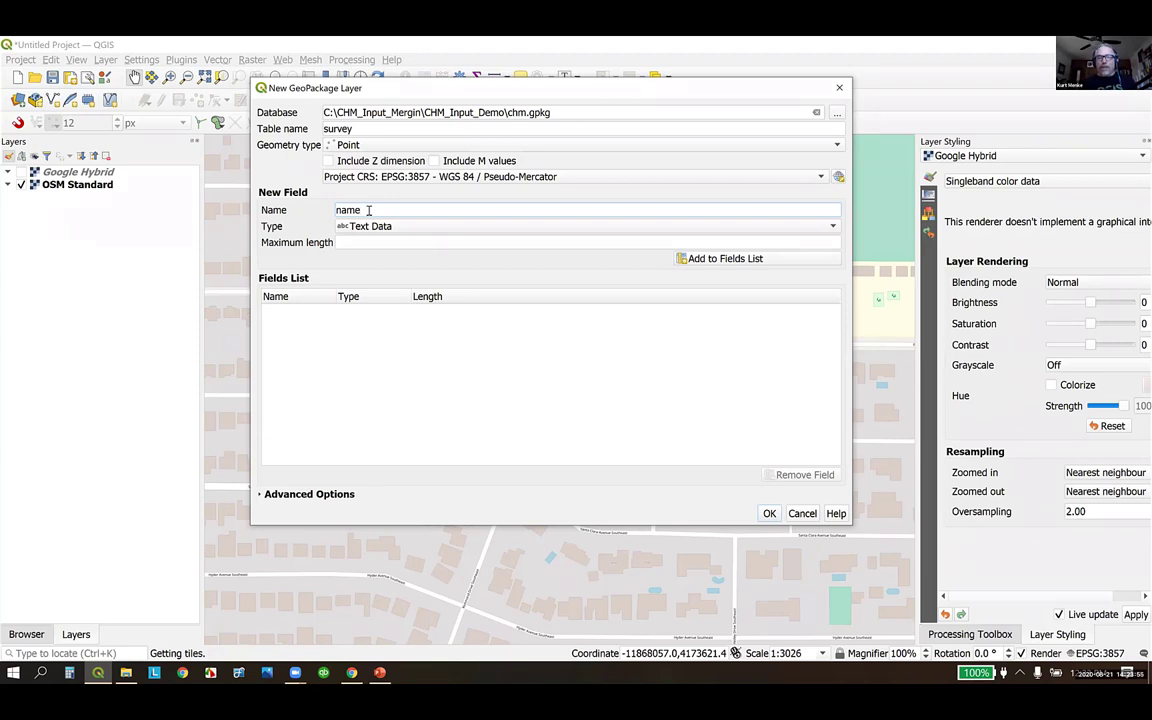
left_click(377, 226)
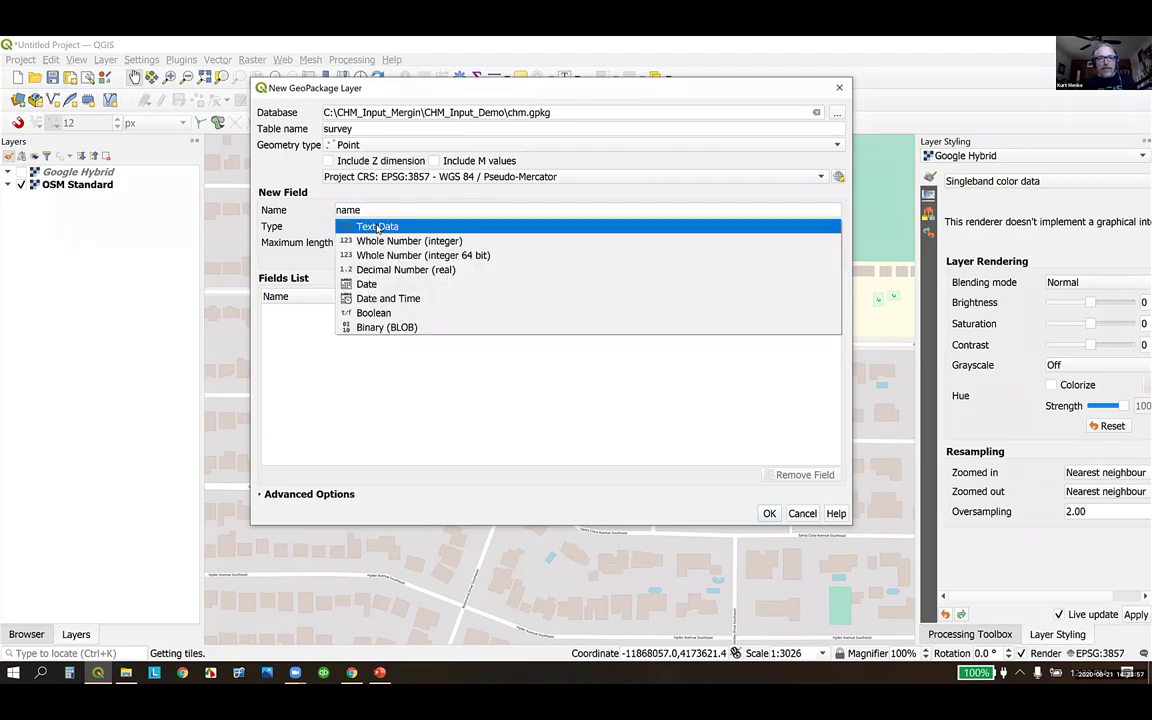
left_click(377, 226)
left_click(697, 258)
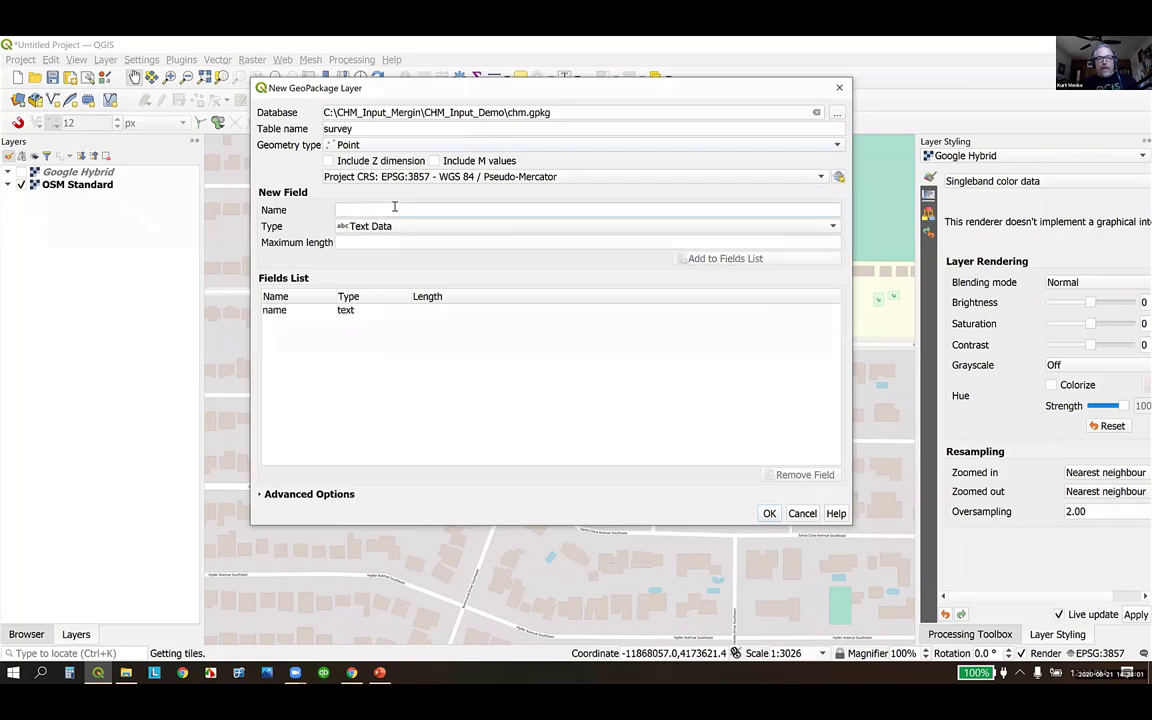
type("photo")
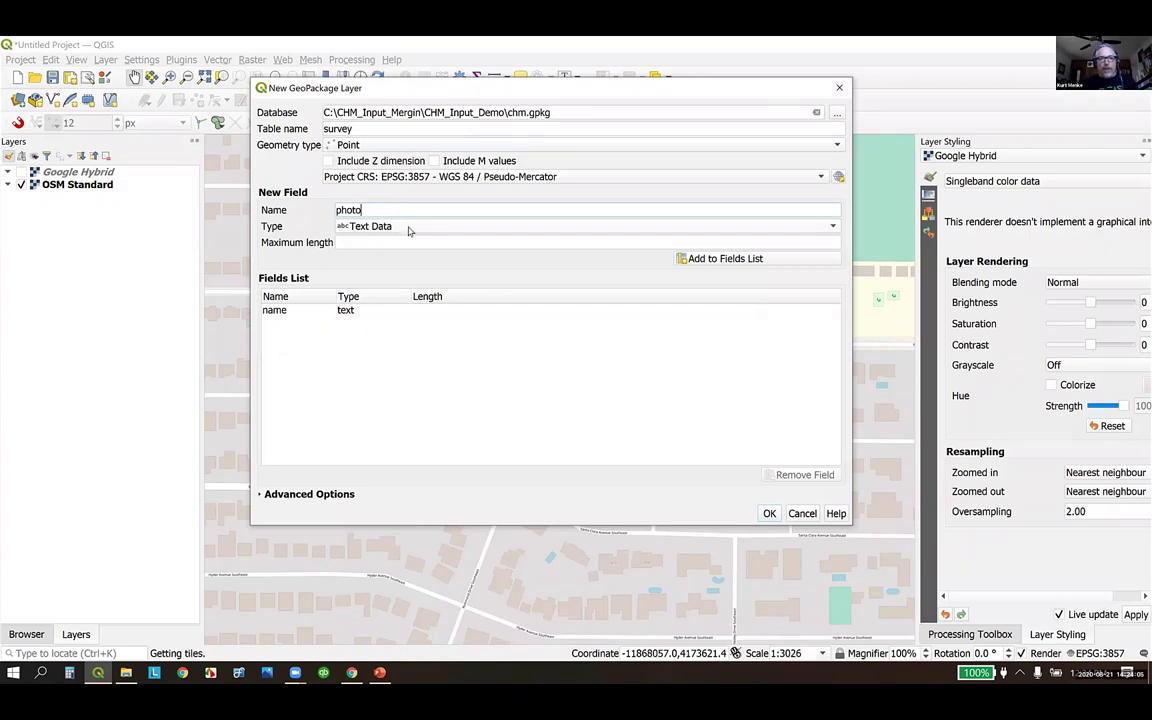
left_click(712, 258)
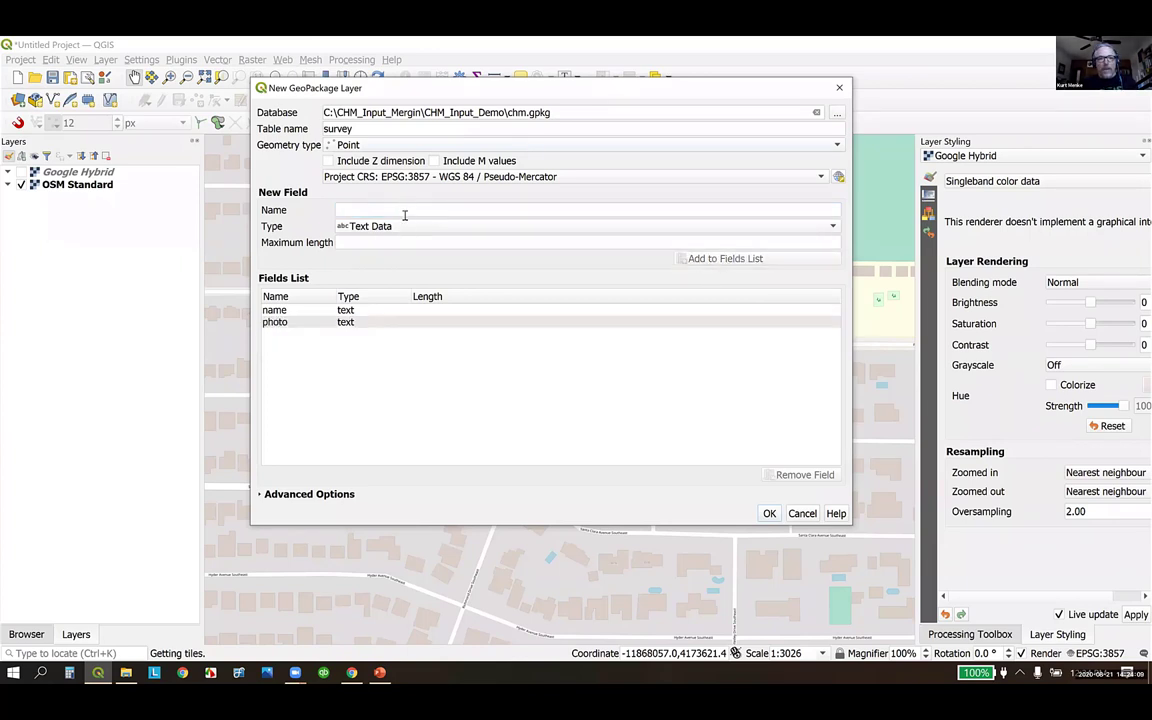
- Add a field called date with the Date and Time type to the fields list
type("date")
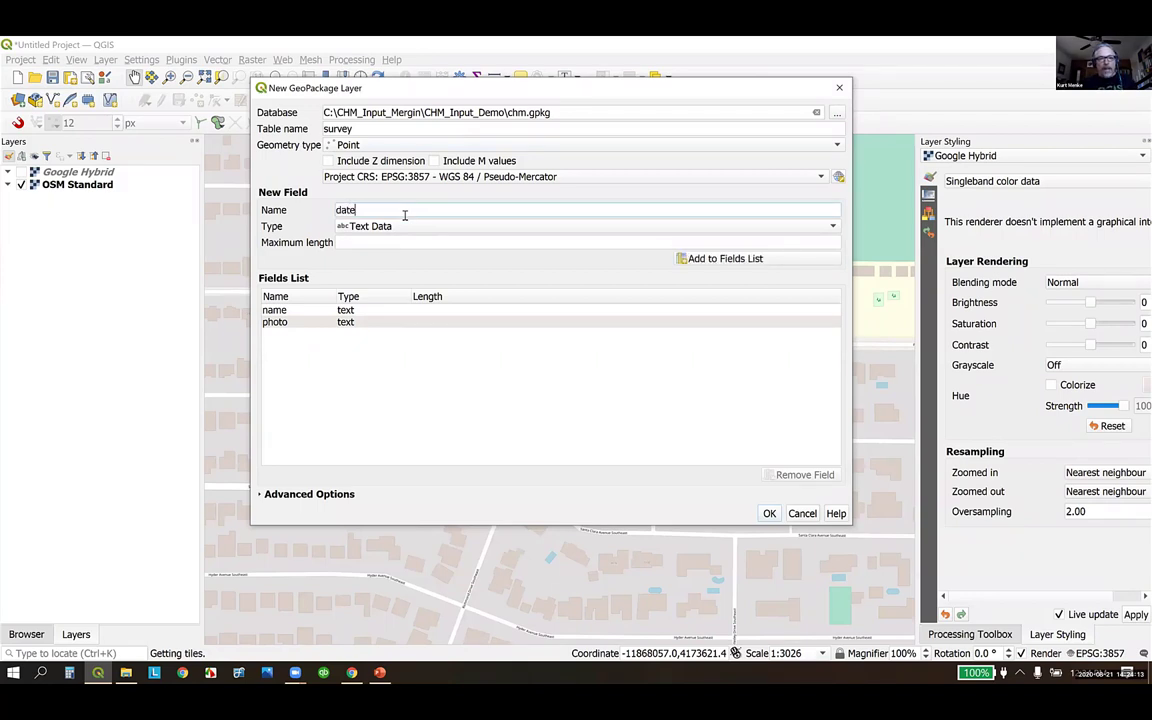
left_click(408, 227)
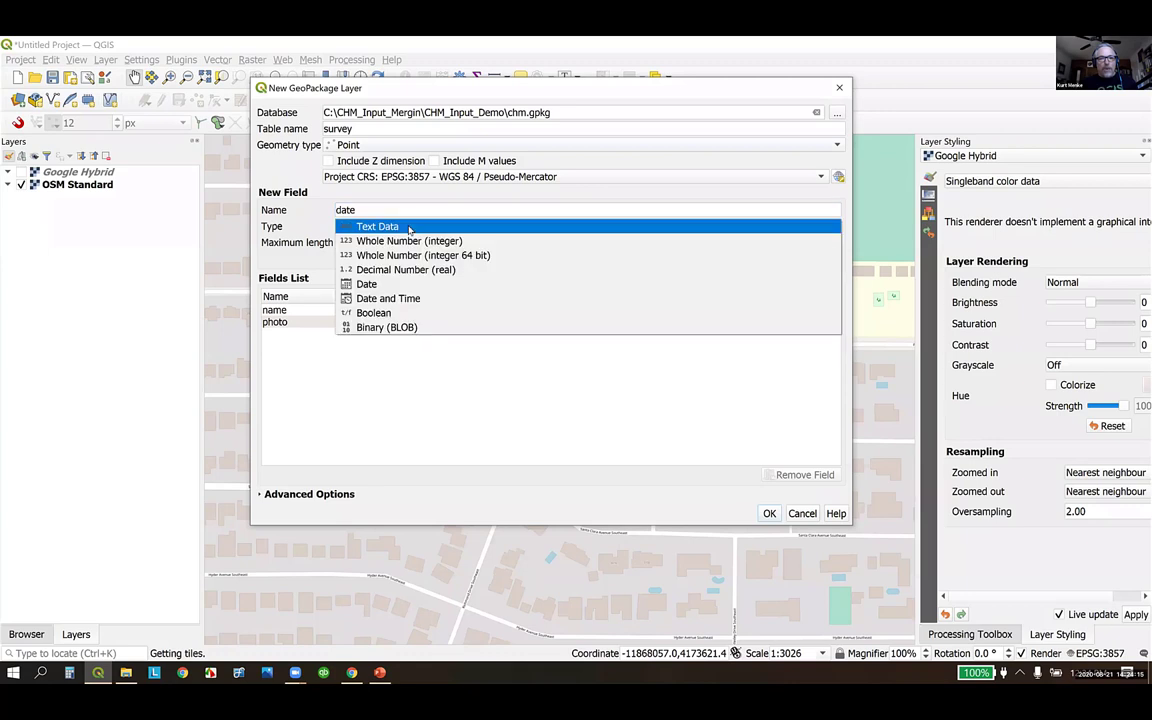
left_click(402, 298)
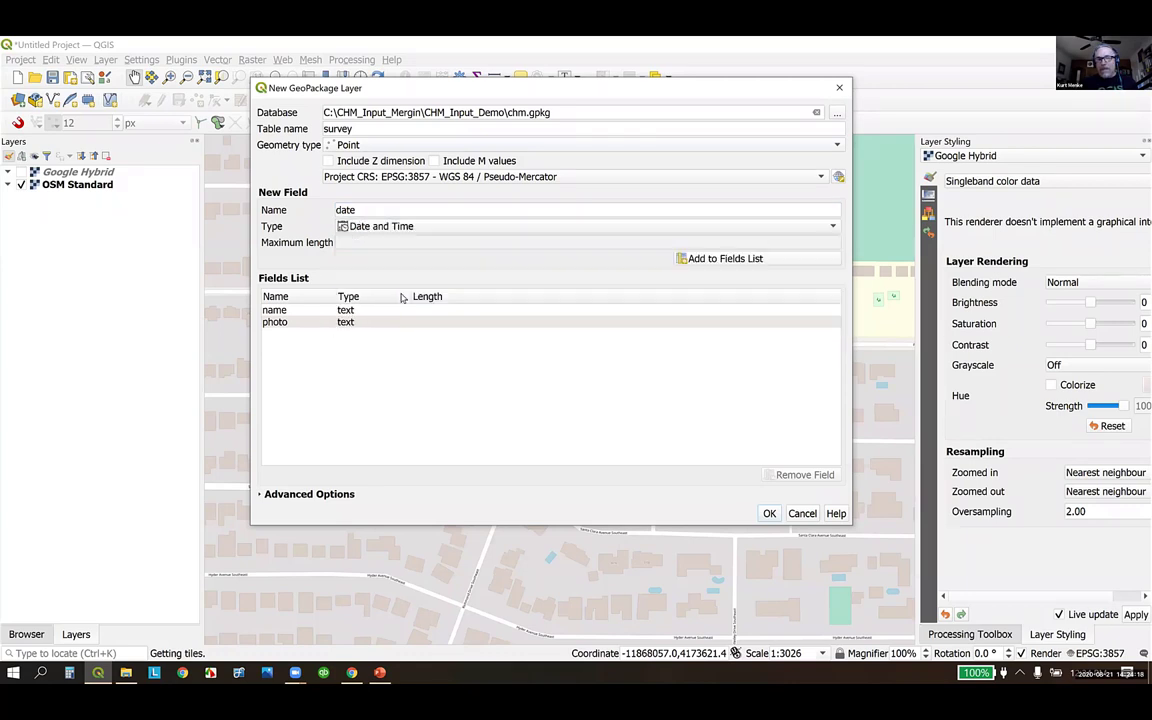
left_click(694, 260)
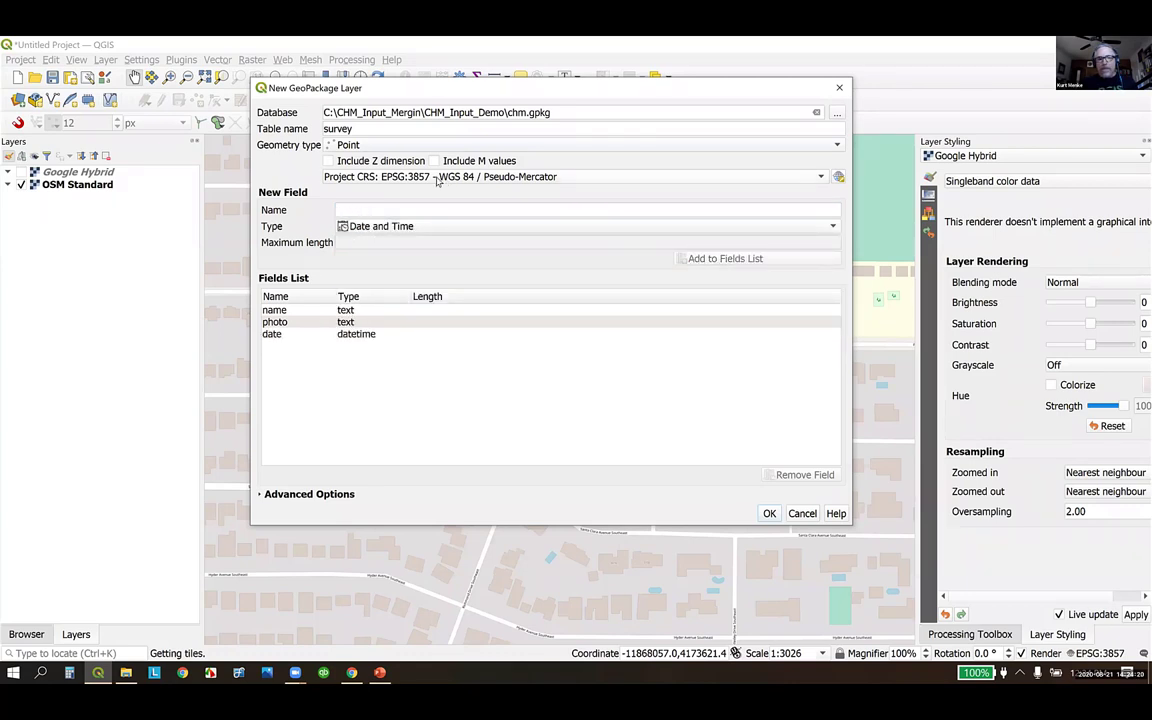
- Define a Text Data field called hear and create the survey layer
left_click(382, 211)
type("hear")
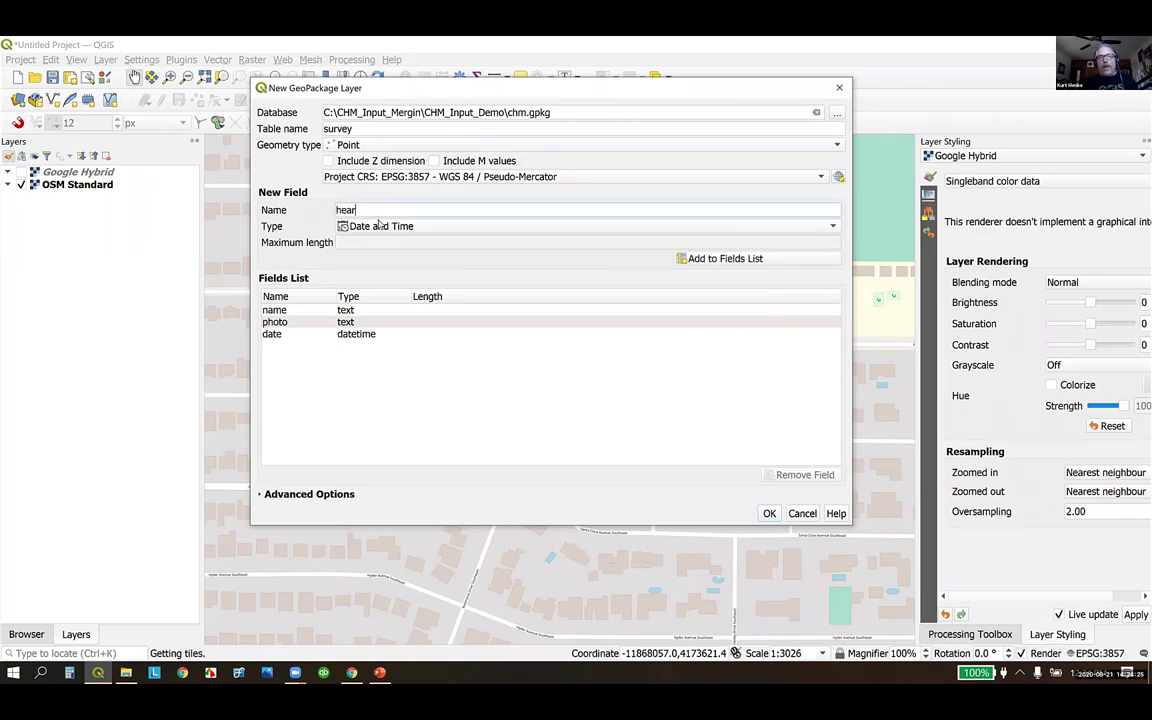
left_click(379, 226)
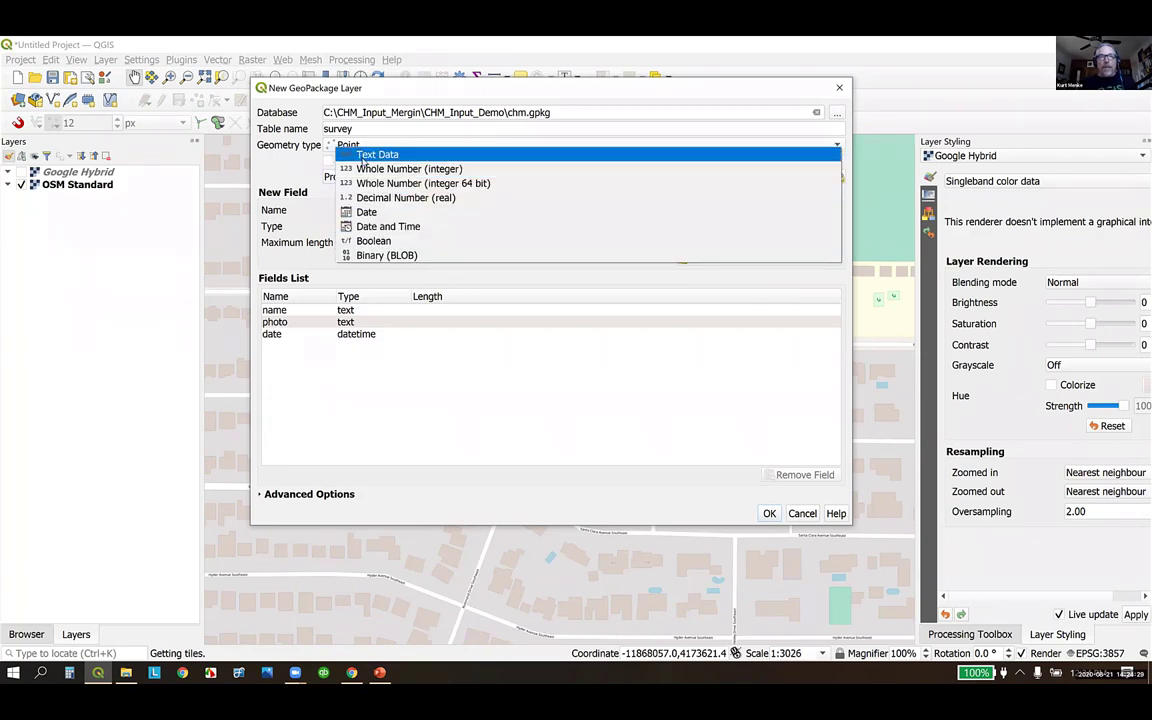
left_click(366, 155)
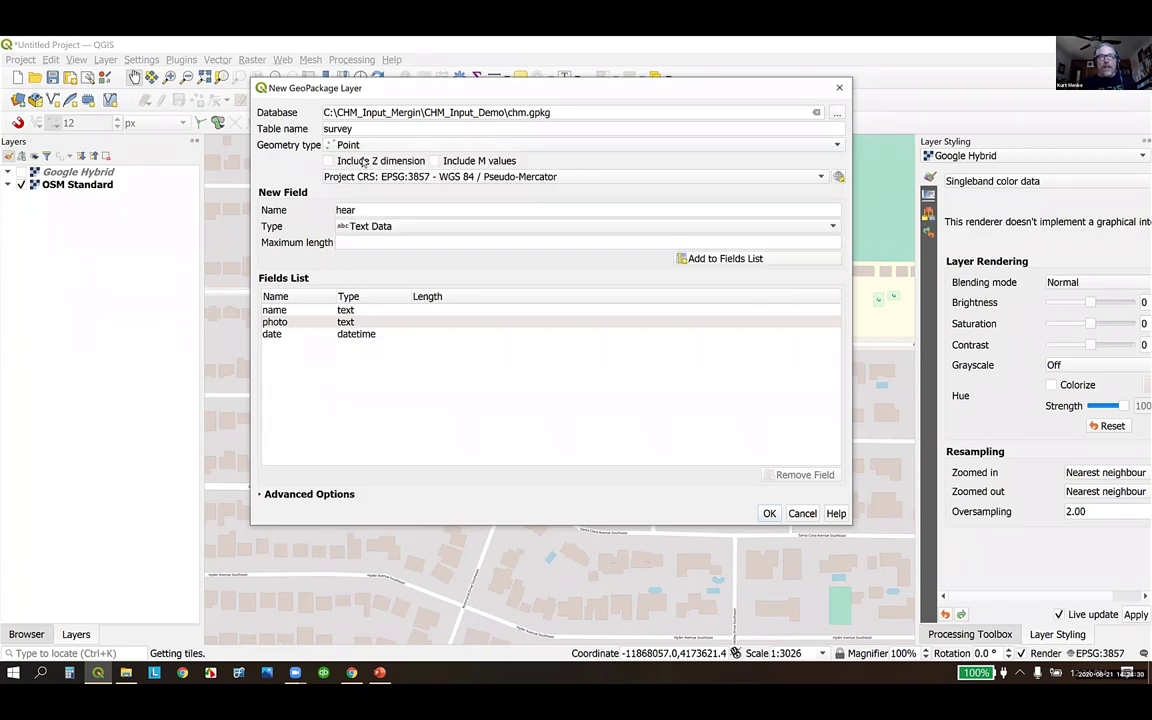
left_click(769, 514)
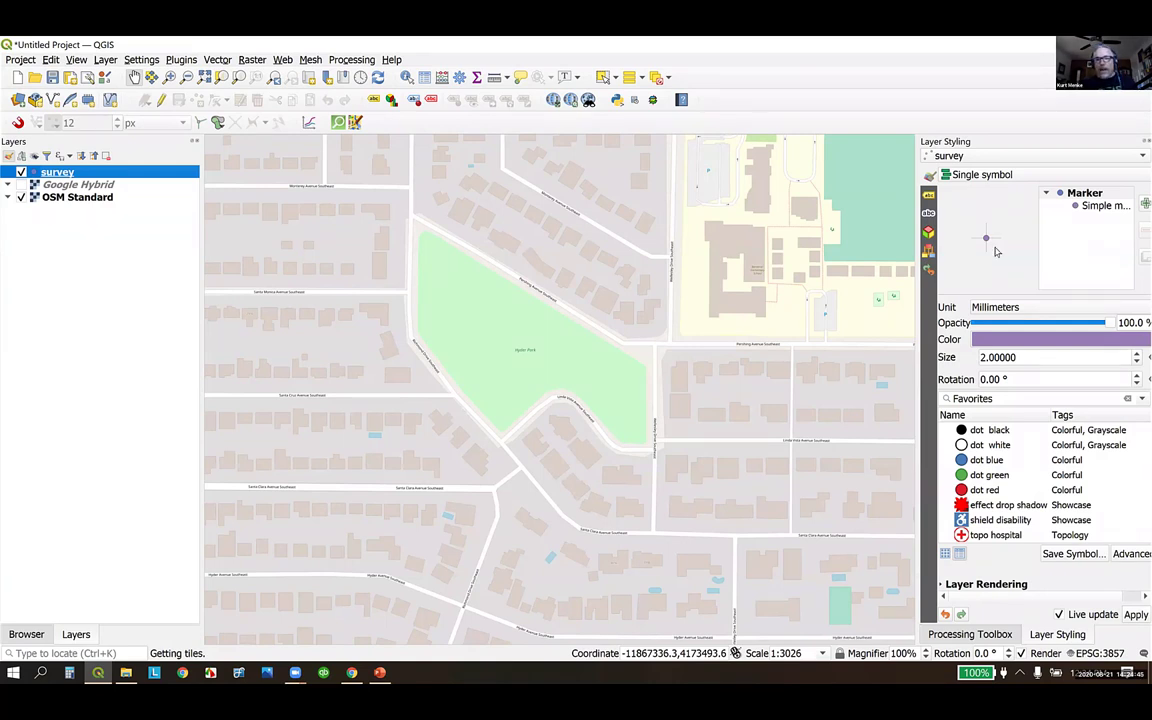
- Change the survey layer's simple marker shape from a circle to the thin cross
left_click_drag(917, 307, 838, 305)
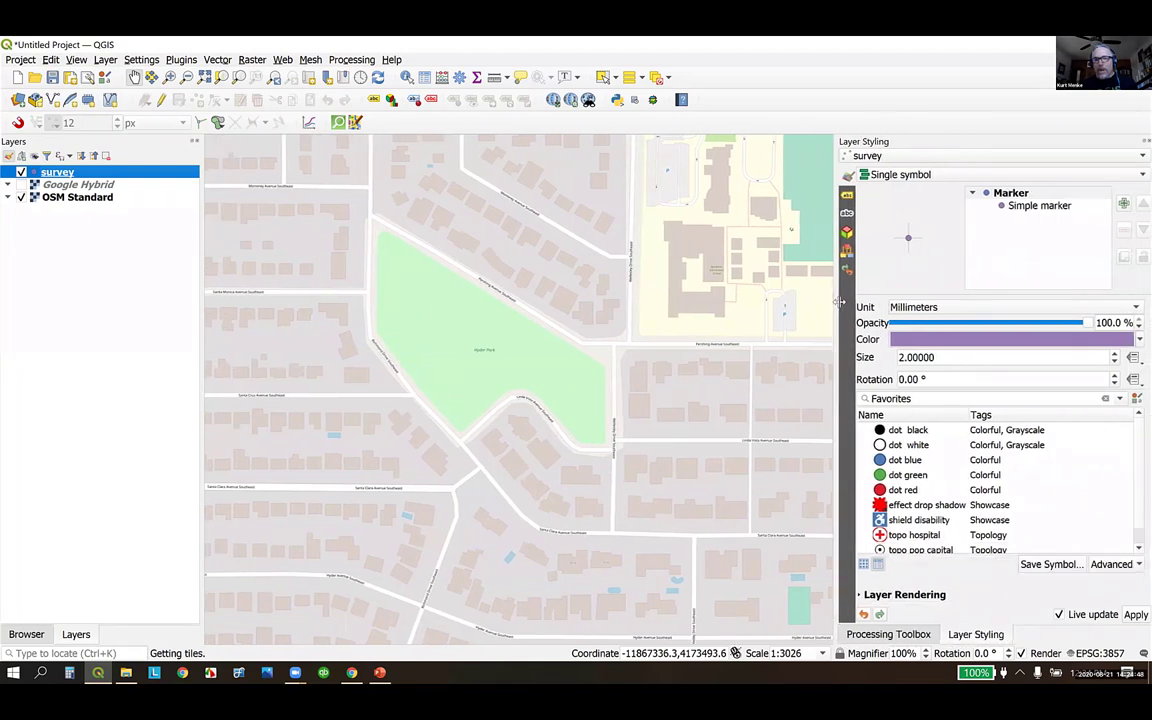
left_click(1018, 206)
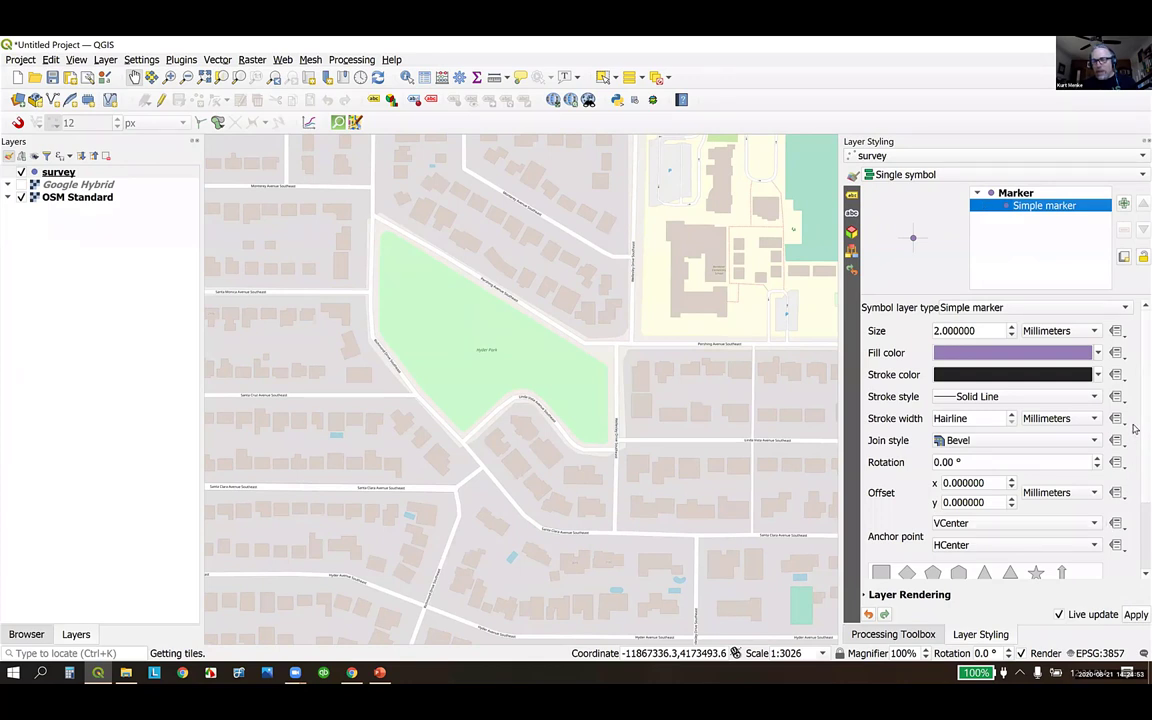
scroll(1000, 450, "down", 3)
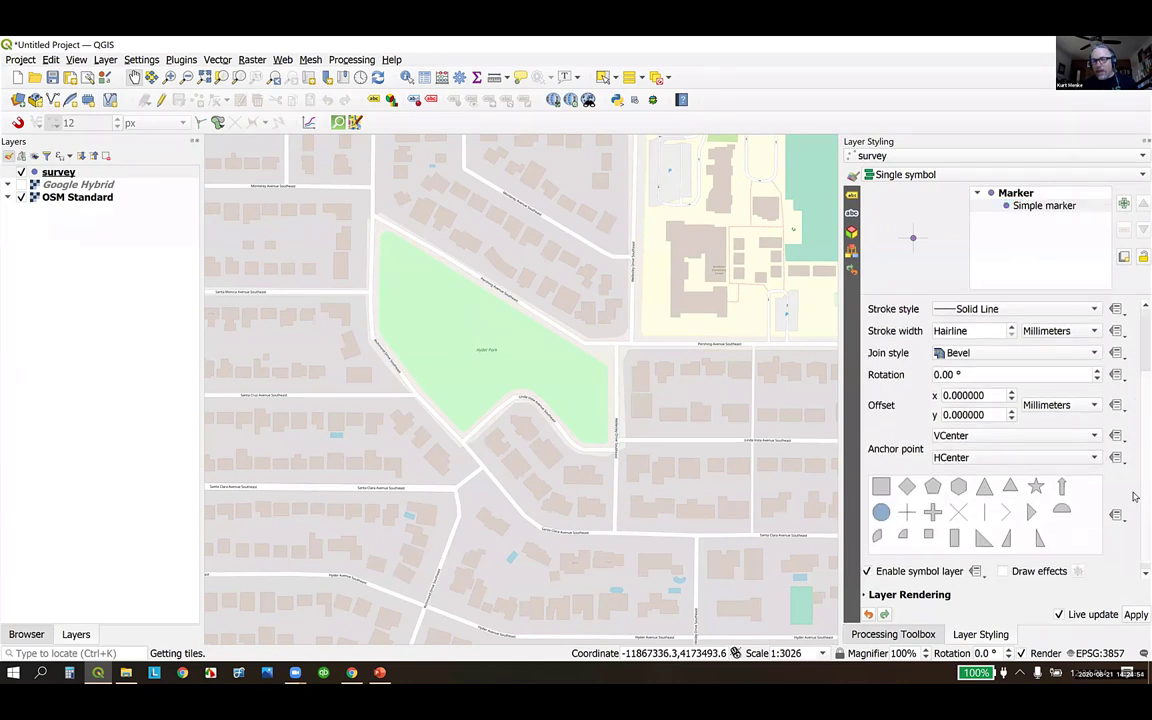
left_click(908, 507)
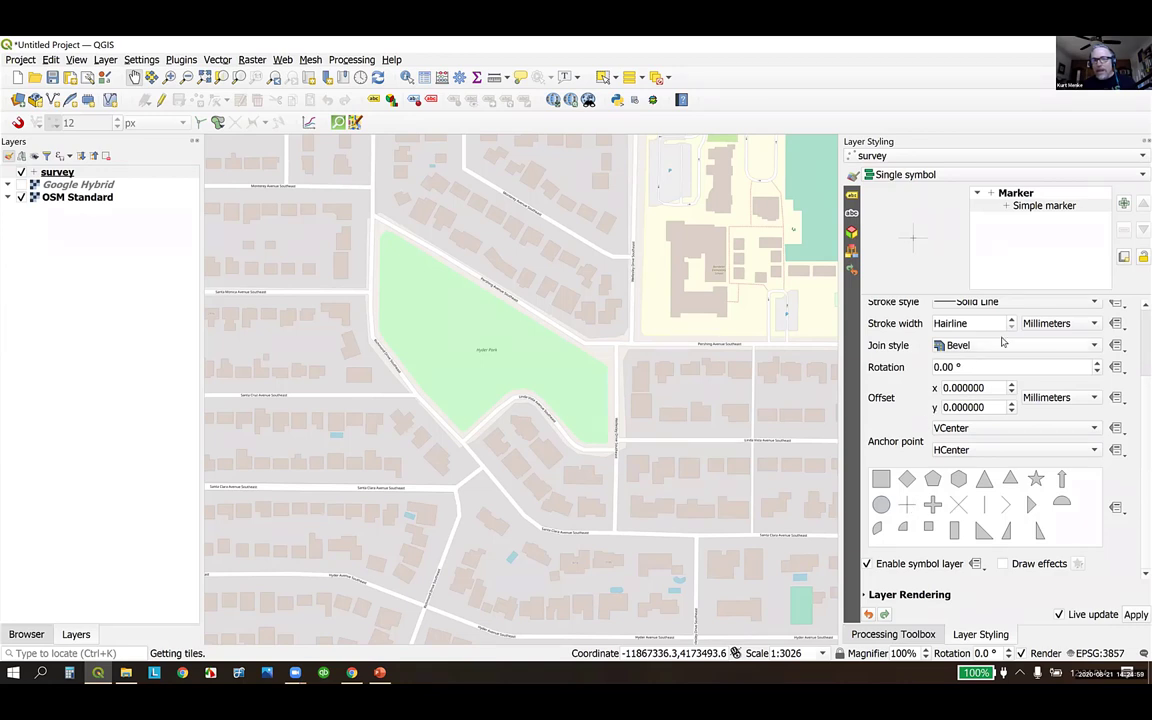
- Set the cross marker's size to 6 mm, its stroke width to 0.6 mm and its stroke color to yellow-orange
scroll(1020, 370, "up", 3)
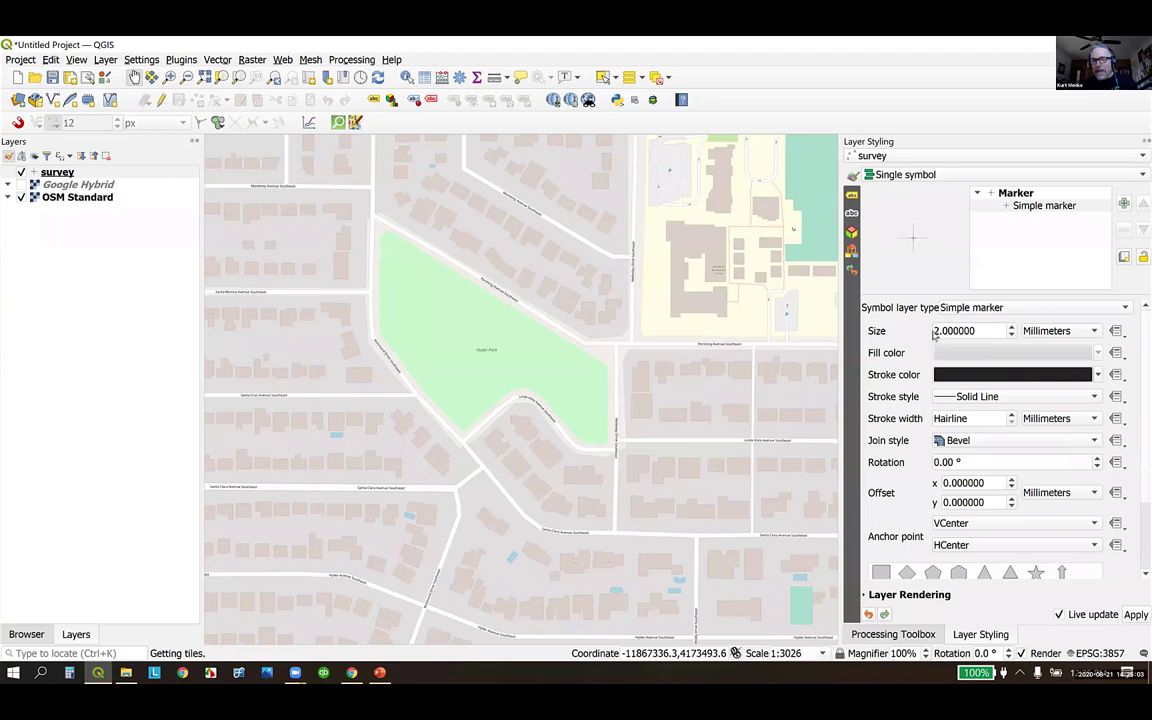
double_click(930, 331)
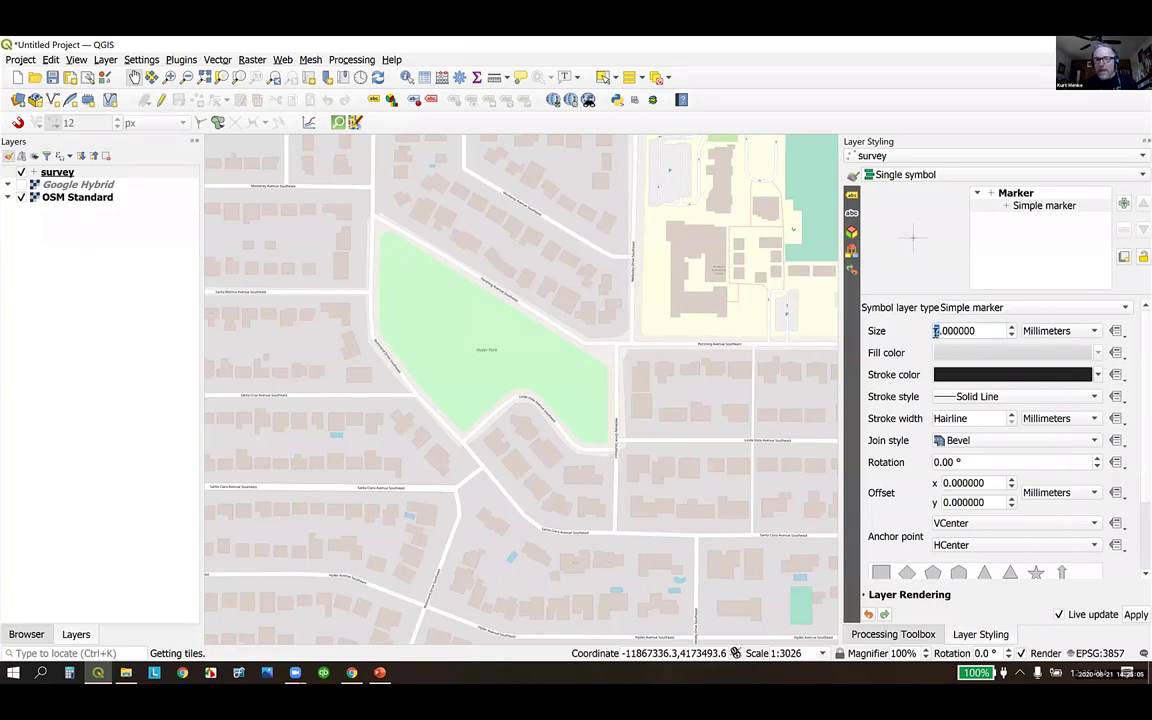
type("6")
left_click(1012, 414)
left_click(1012, 414)
left_click(1012, 414)
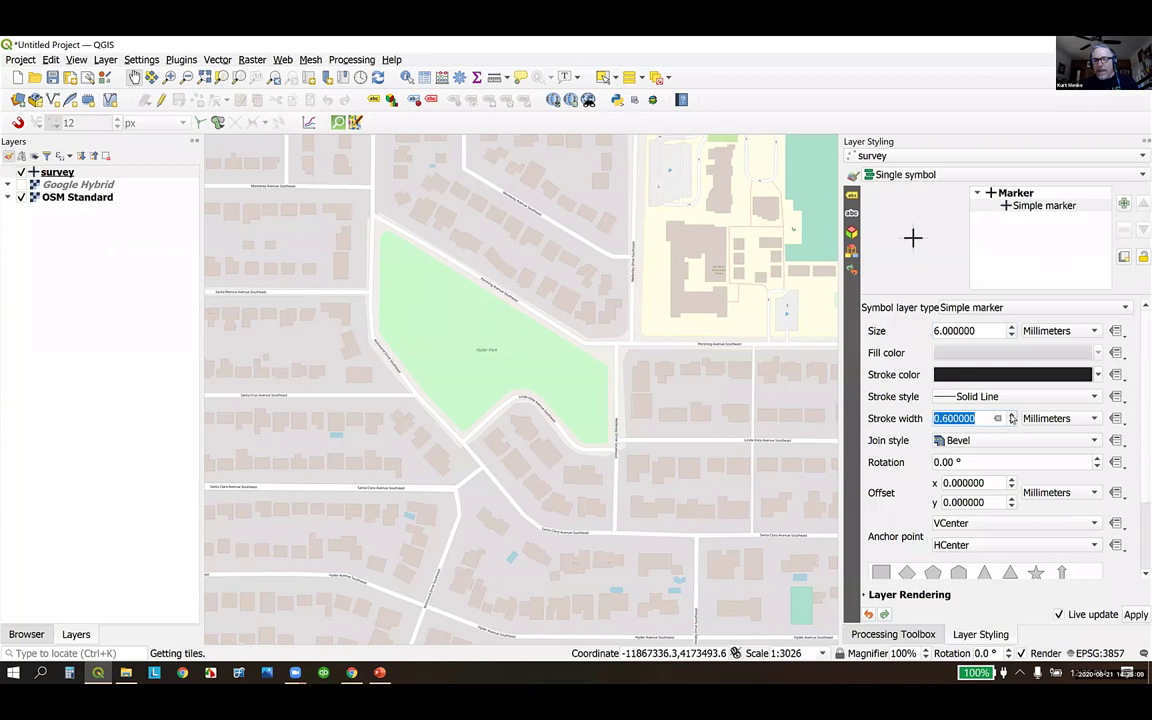
left_click(1097, 376)
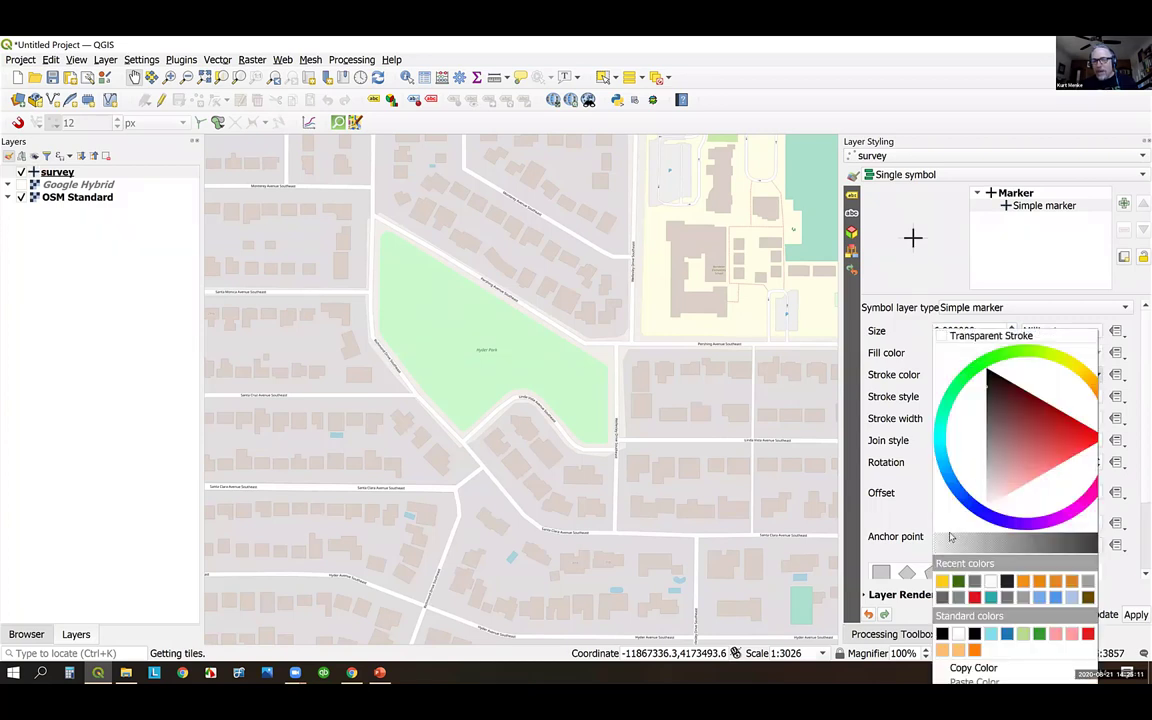
left_click(942, 582)
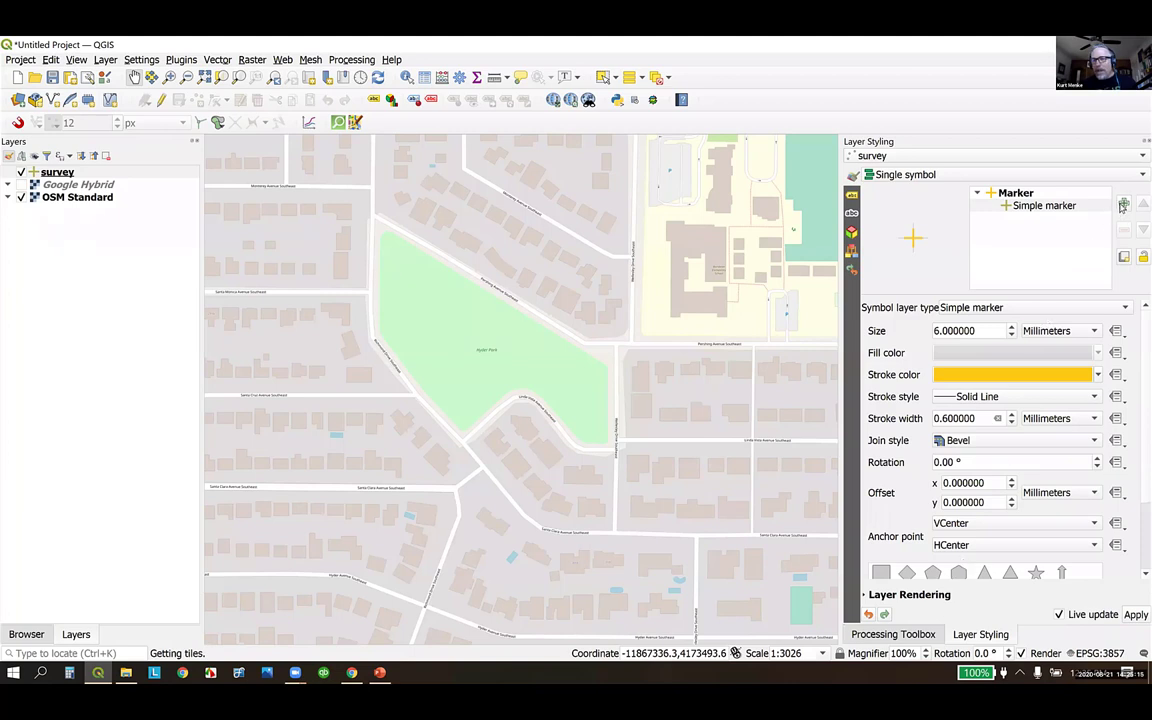
- Add a second simple marker layer to the survey symbol with a transparent fill and a yellow-orange stroke
left_click(1123, 205)
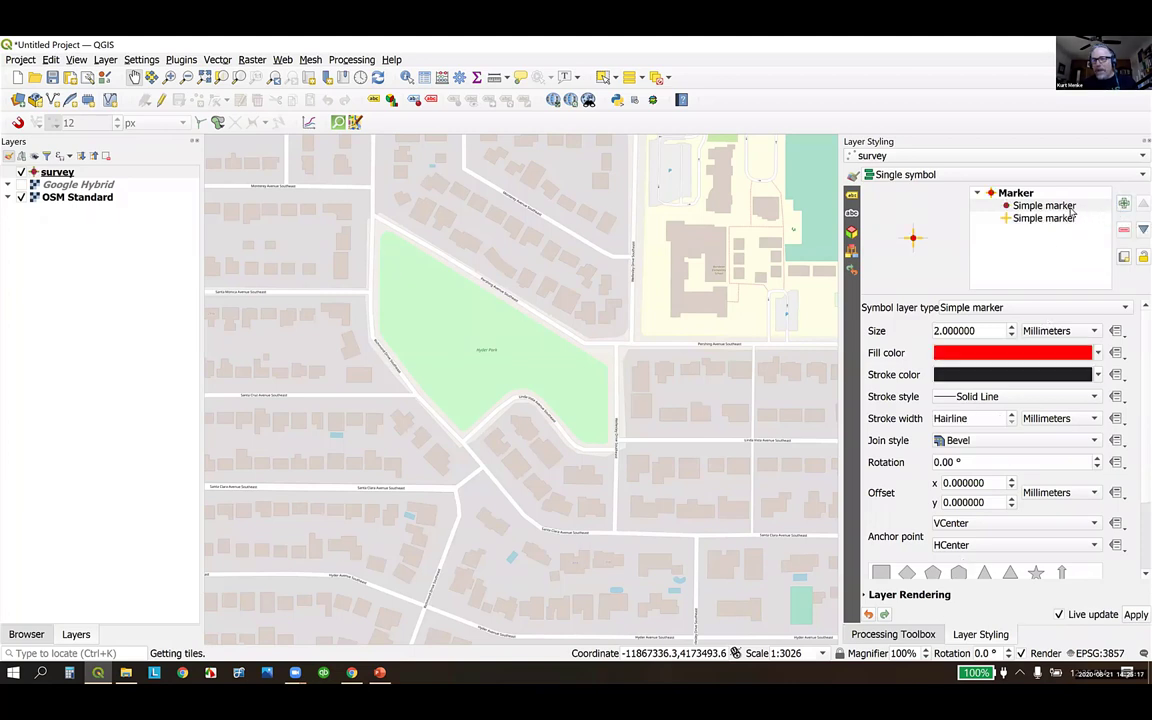
left_click(976, 352)
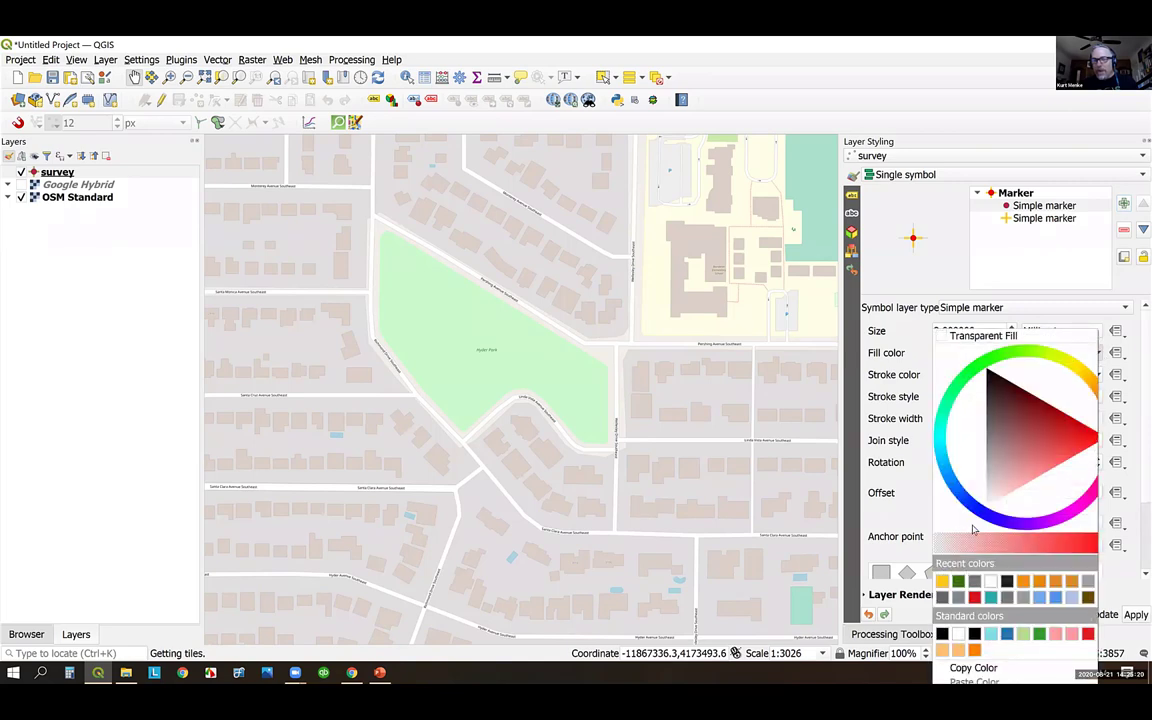
left_click(967, 335)
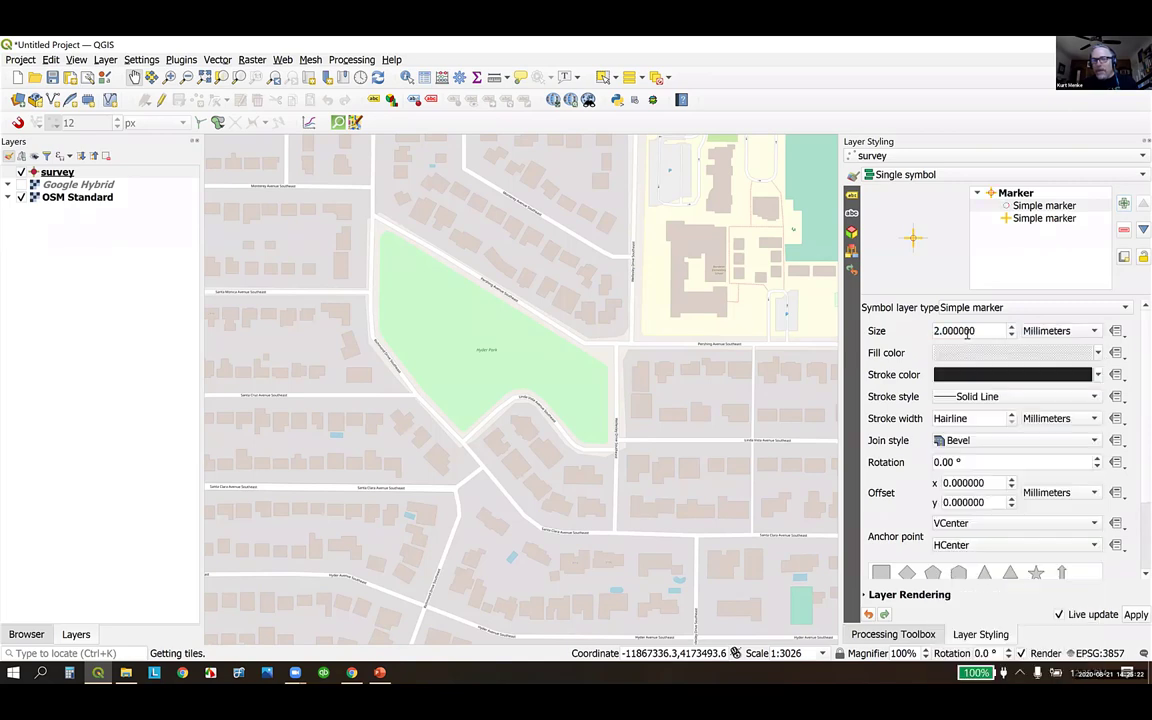
left_click(1099, 376)
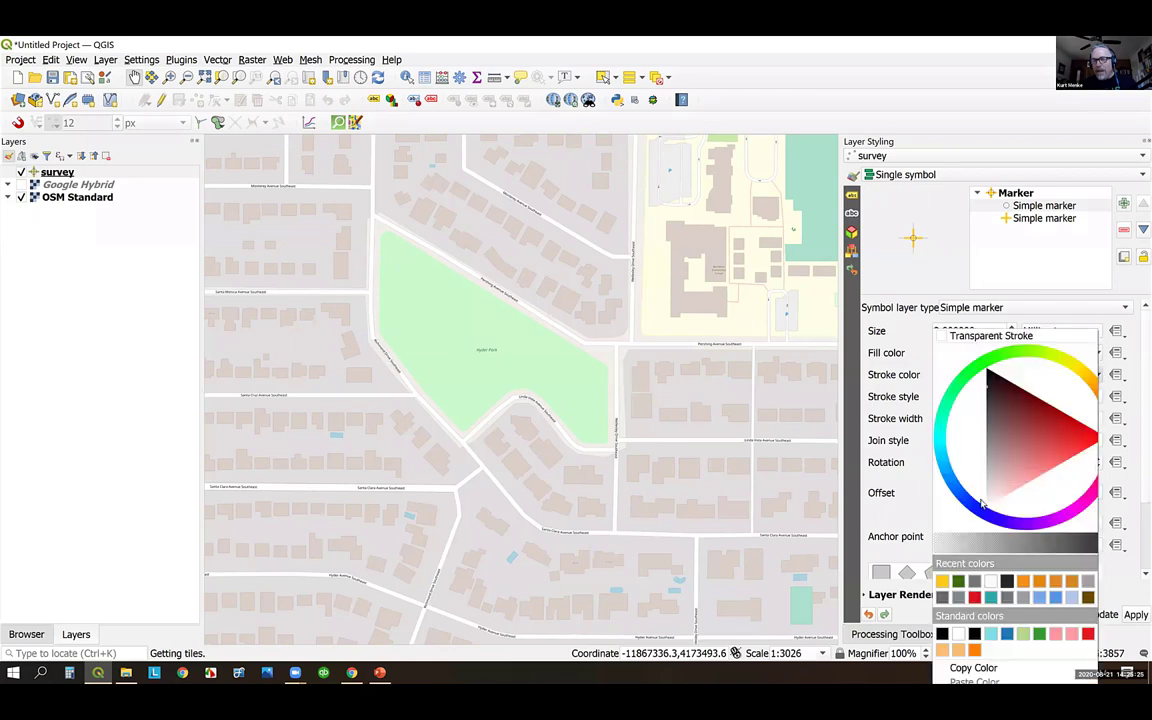
left_click(942, 582)
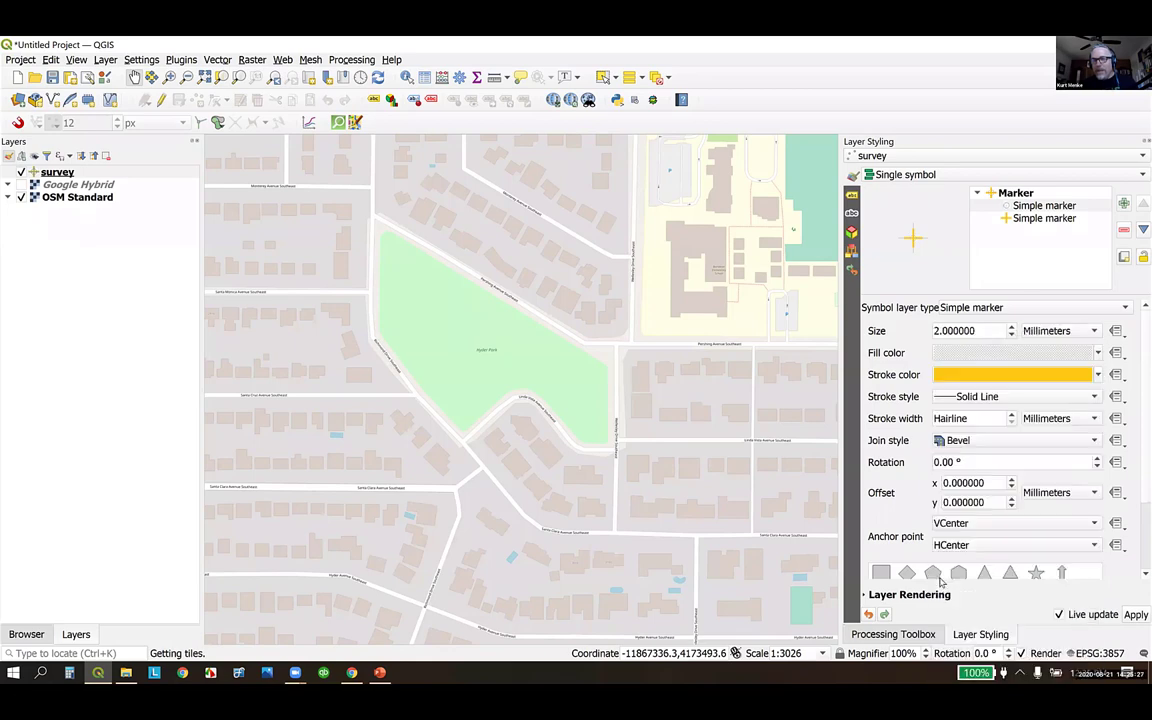
- Set the new circle marker's stroke width to 0.6 mm and its size to 3 mm
scroll(1005, 418, "up", 3)
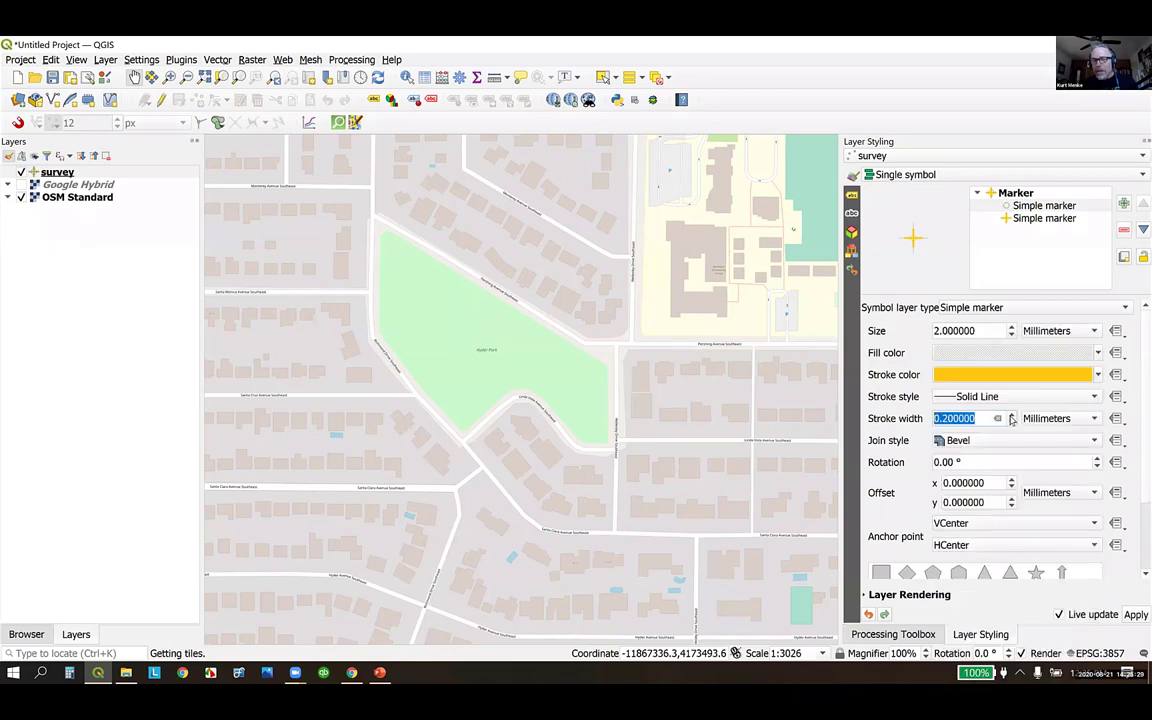
left_click(935, 332)
key("Delete")
type("3")
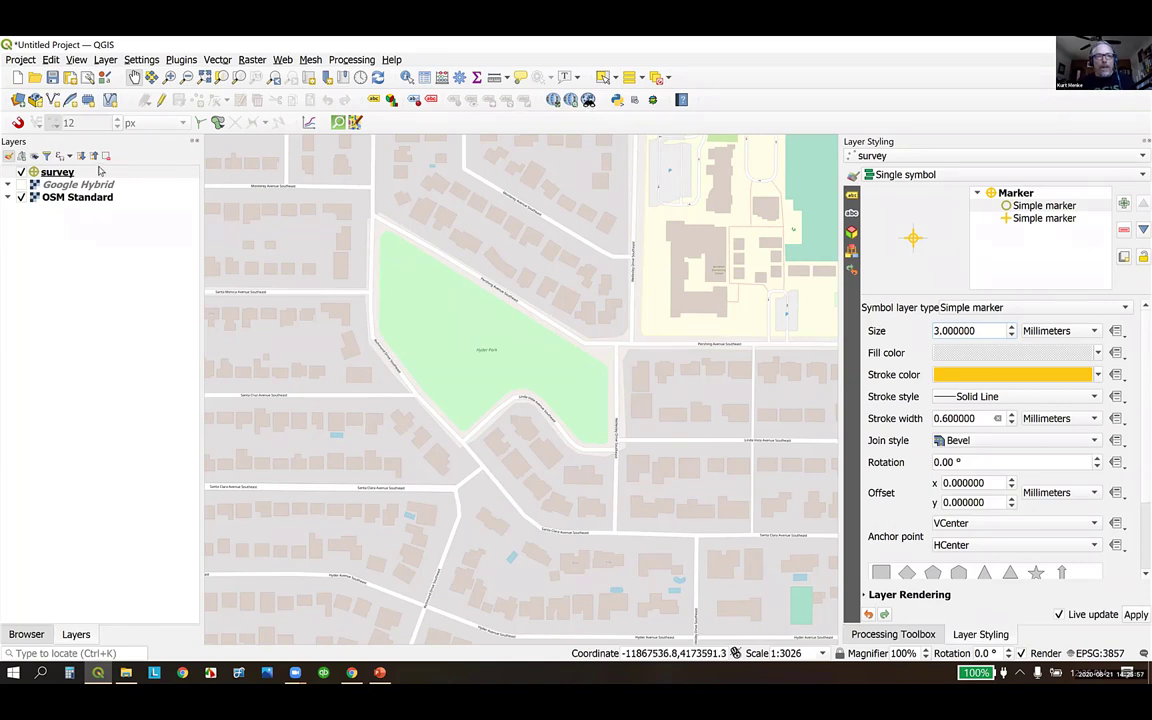
- Open the survey layer's properties at its field list and switch on editing
left_click(66, 173)
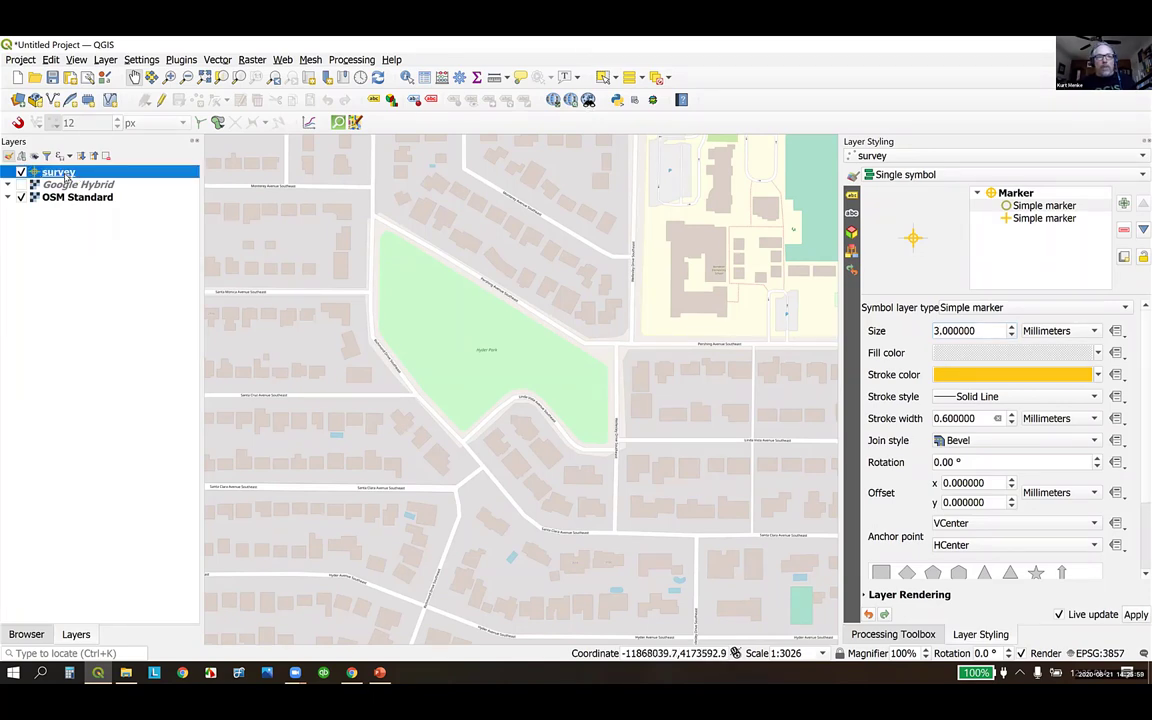
double_click(66, 173)
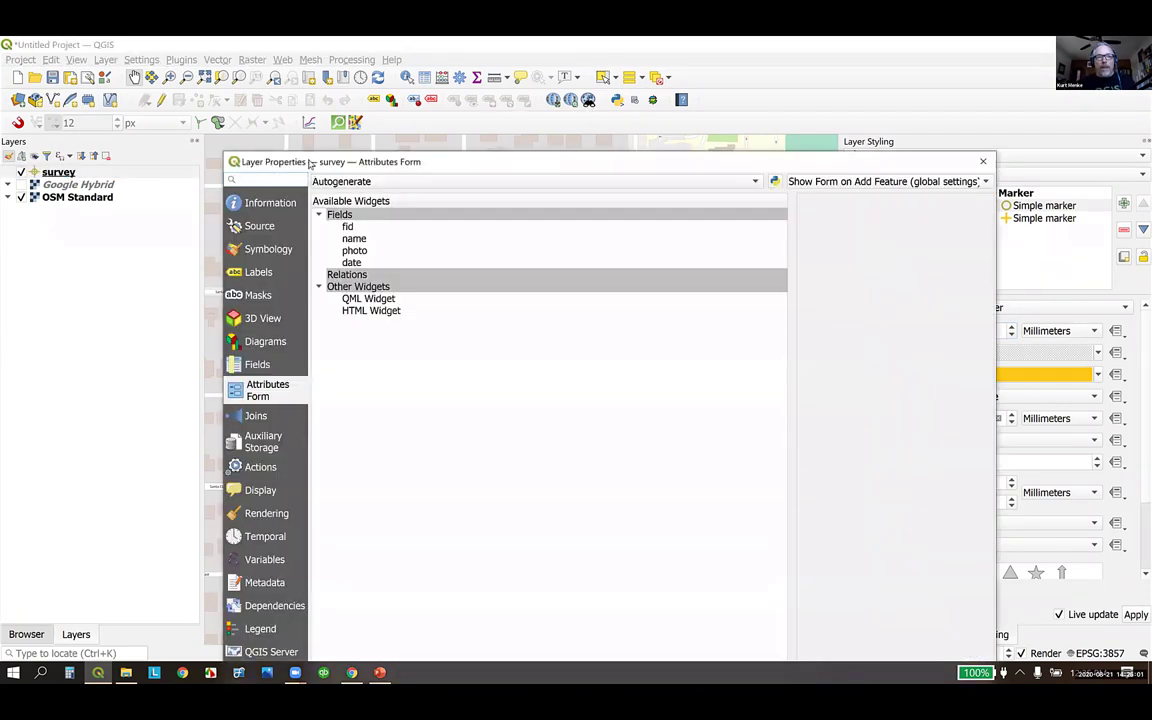
left_click_drag(310, 163, 232, 69)
left_click(190, 270)
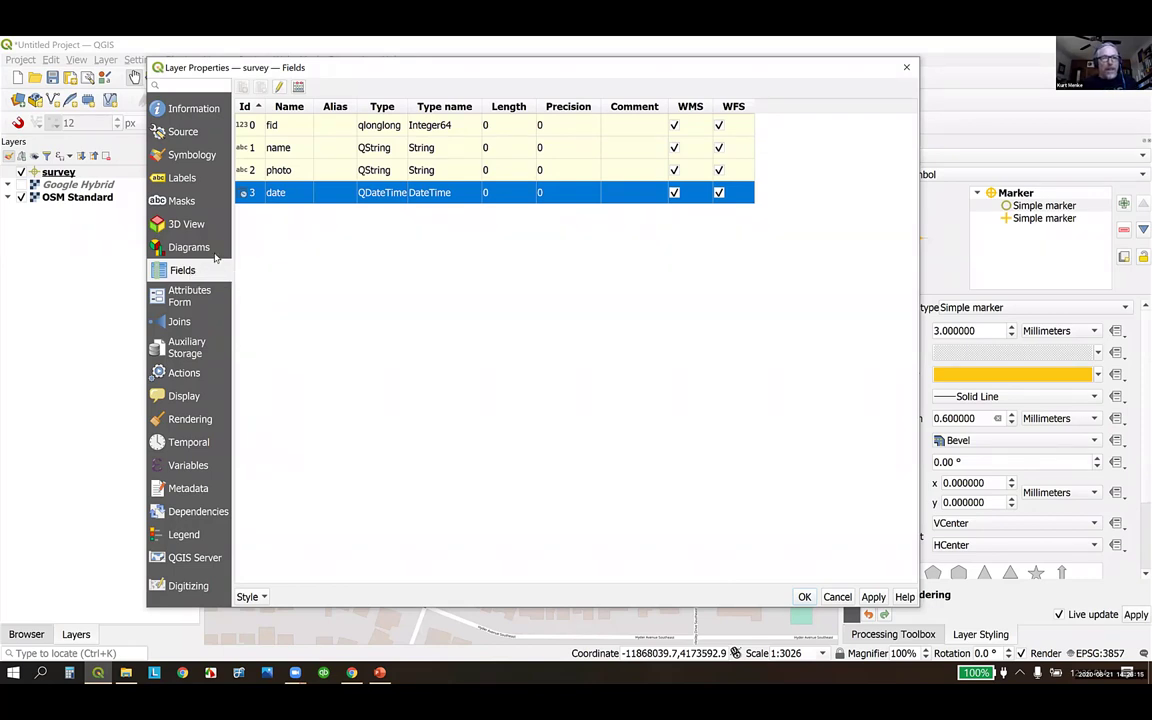
left_click(280, 87)
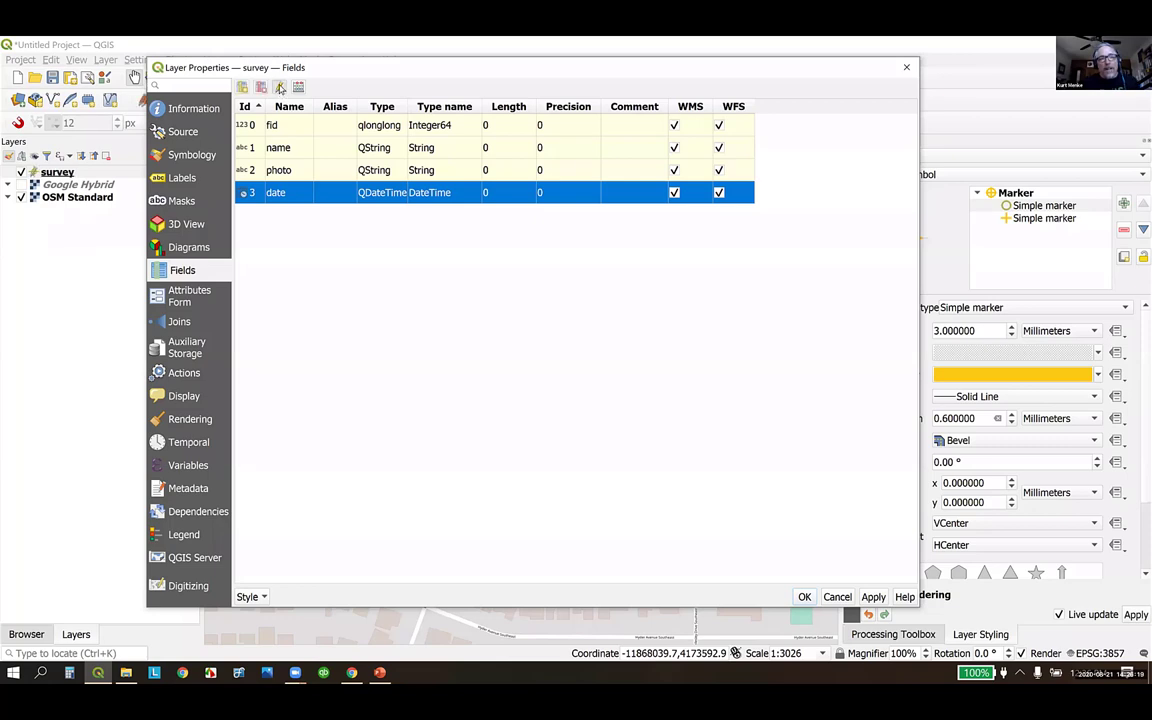
- Add a Text (string) field called hear to the survey layer, then end editing and save the changes
left_click(243, 88)
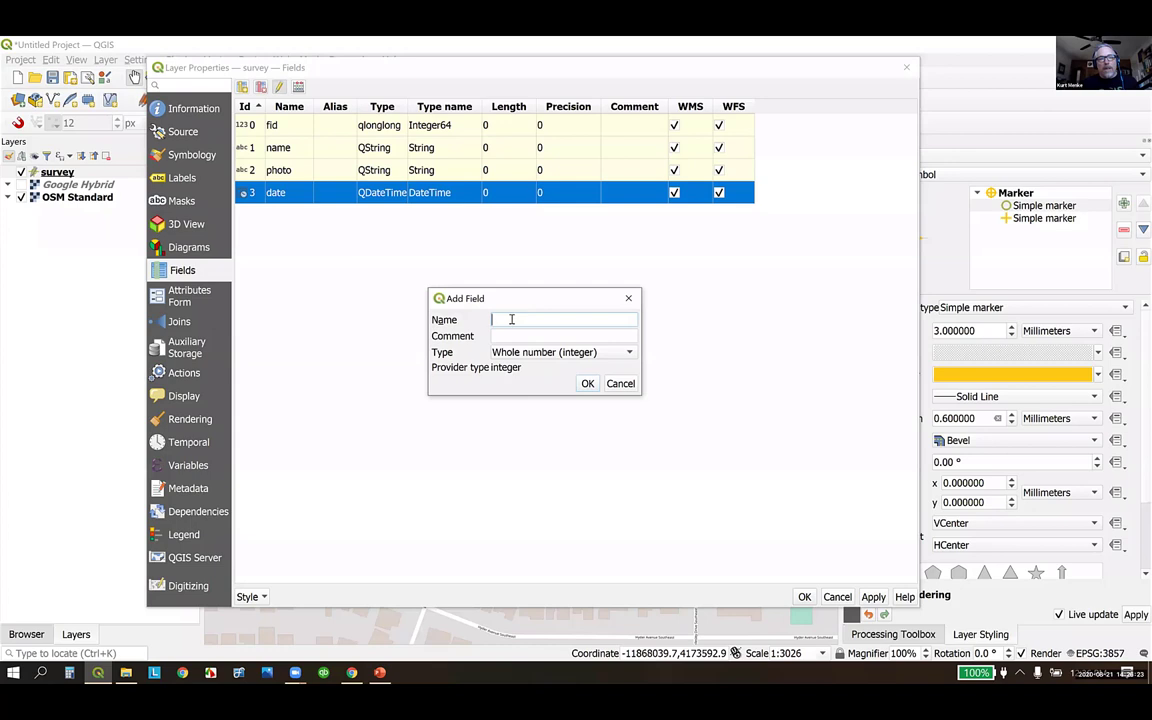
type("hea")
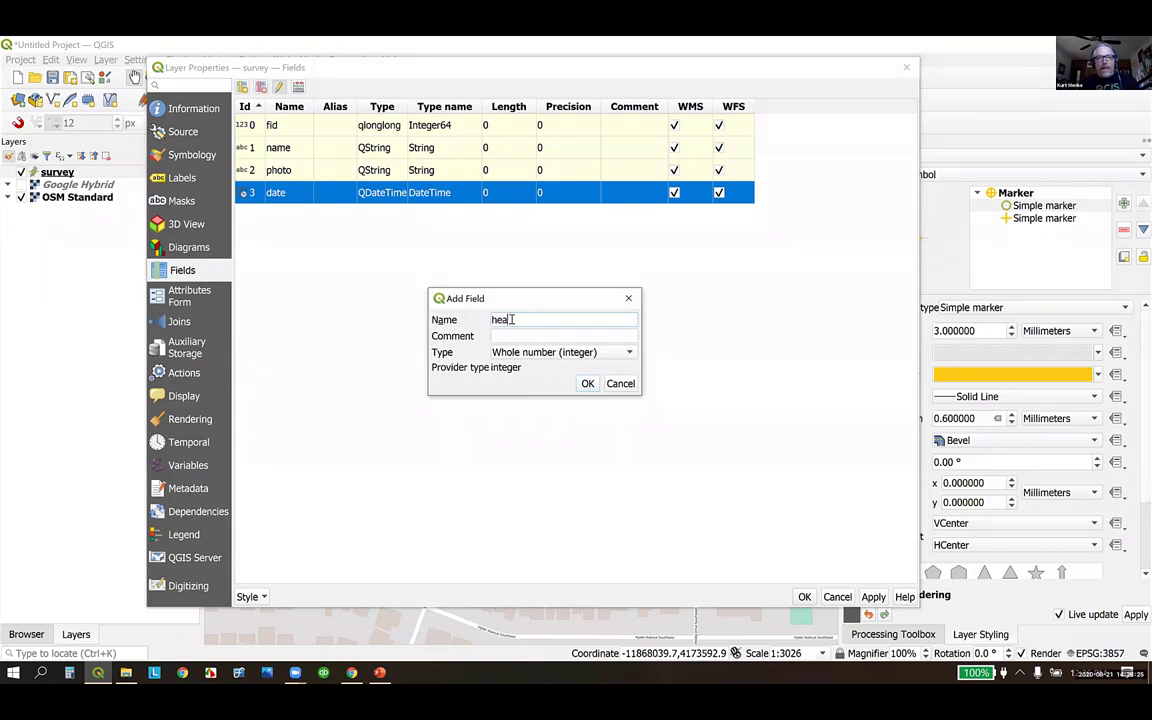
type("r")
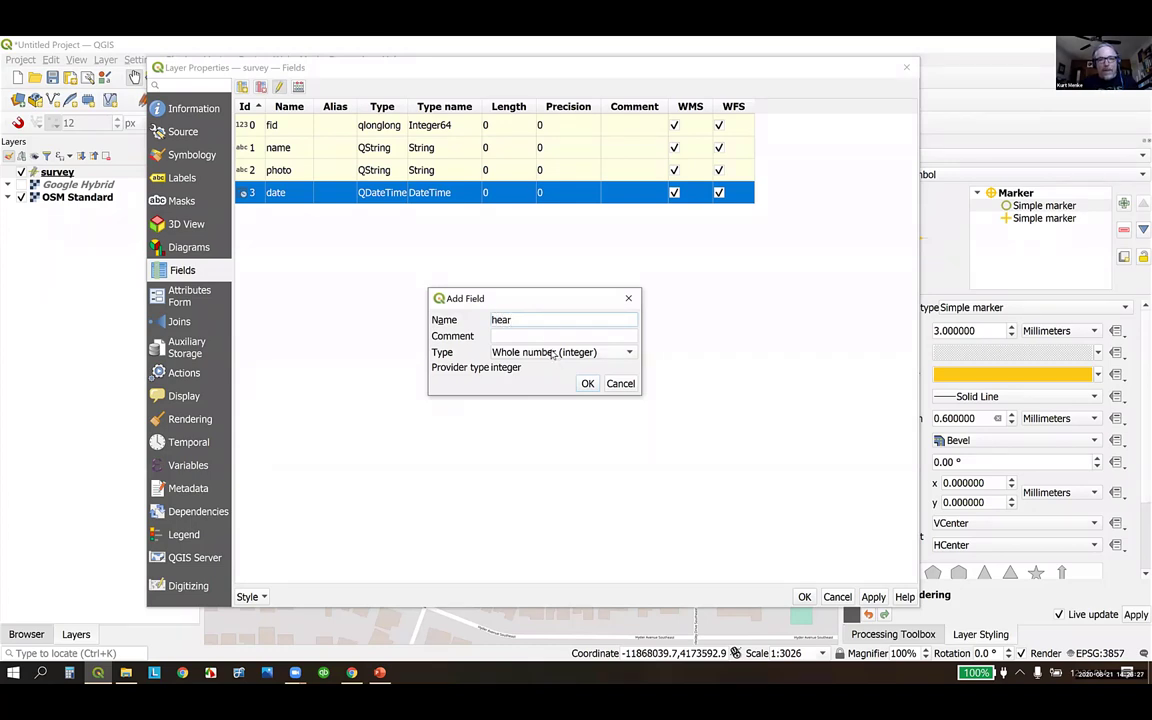
left_click(545, 353)
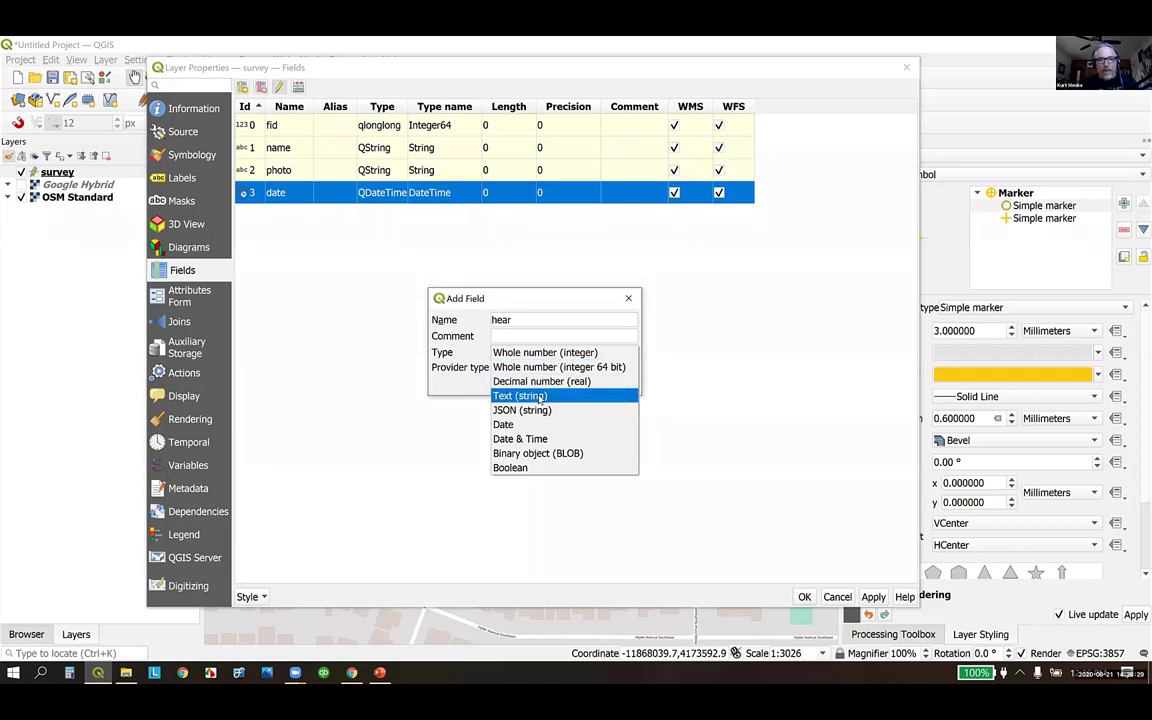
left_click(540, 396)
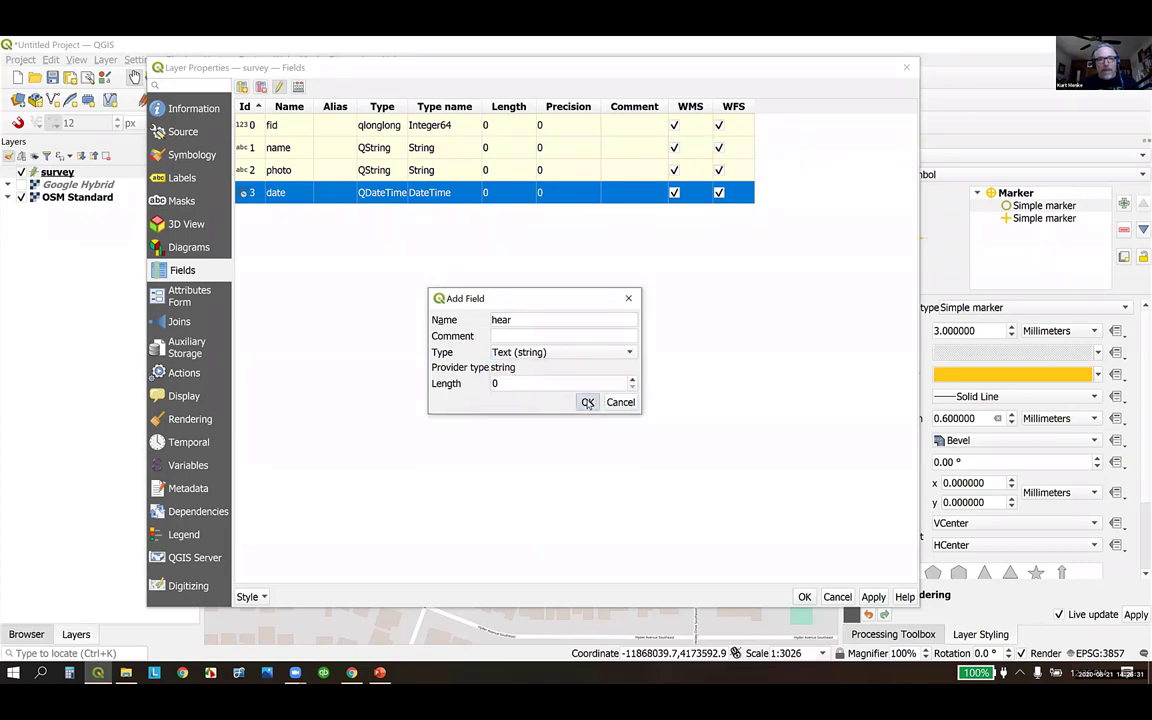
left_click(586, 403)
left_click(279, 88)
left_click(555, 375)
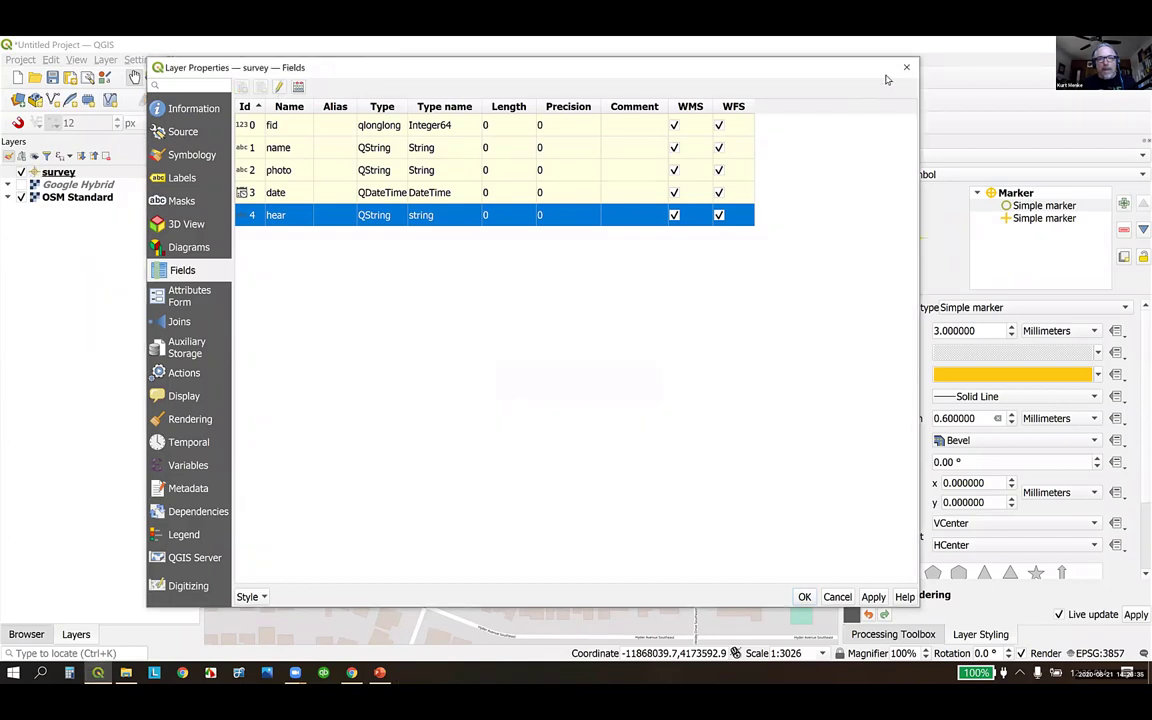
- Reopen the survey layer's properties at the attributes form settings and enlarge the area for widget settings
left_click(909, 68)
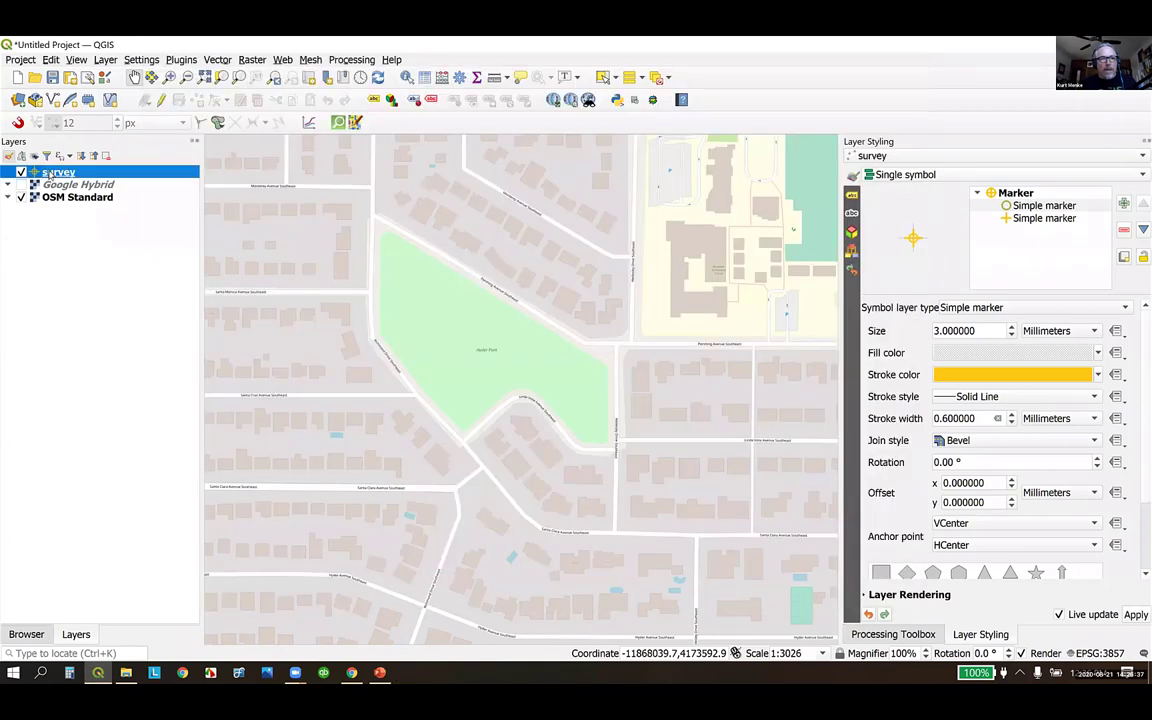
double_click(48, 173)
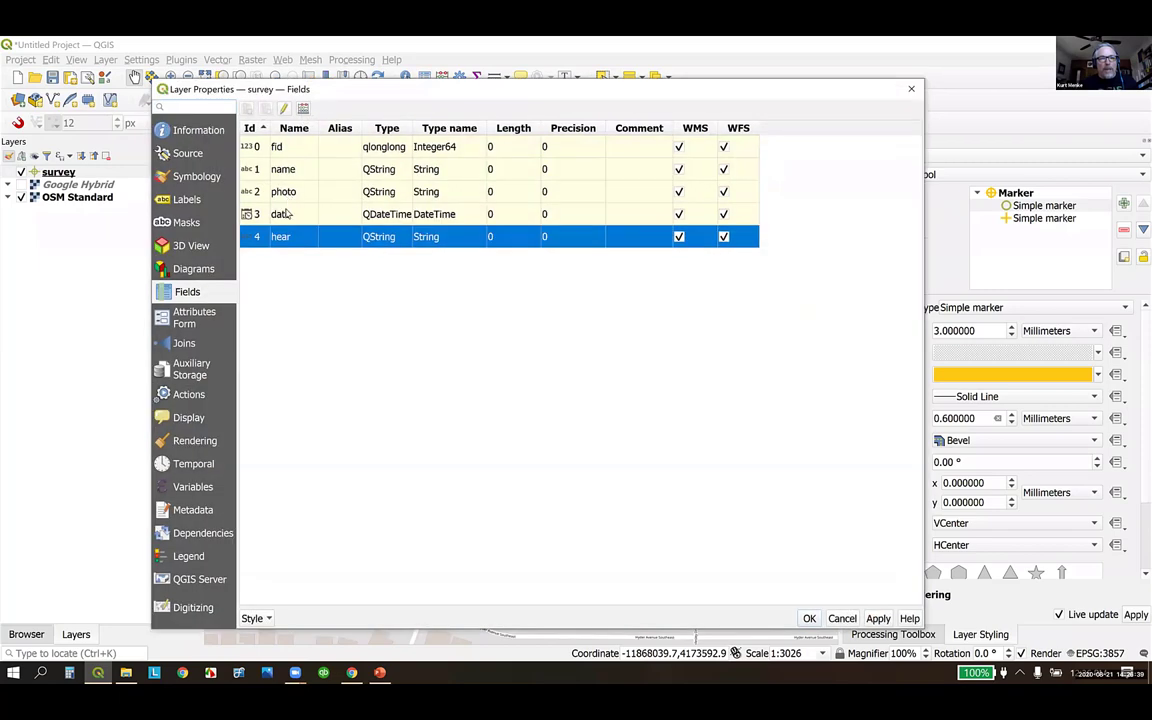
left_click(186, 316)
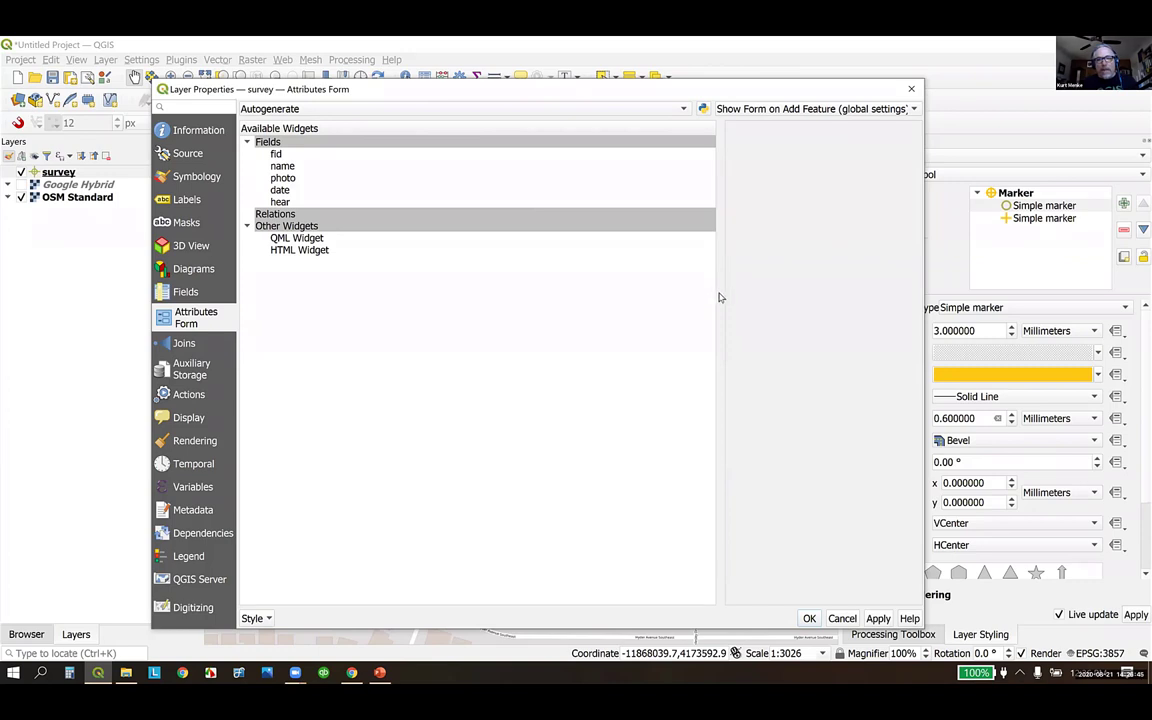
left_click_drag(722, 326, 480, 328)
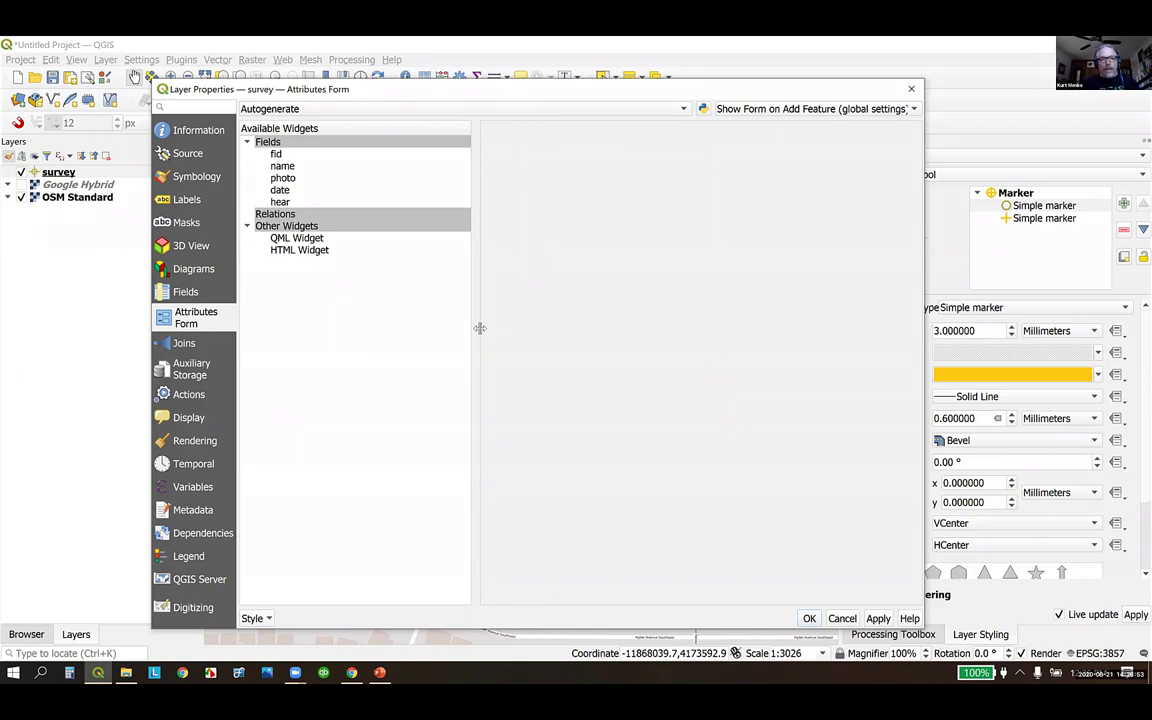
- Set the fid field's widget type to Hidden in the attributes form
left_click(279, 154)
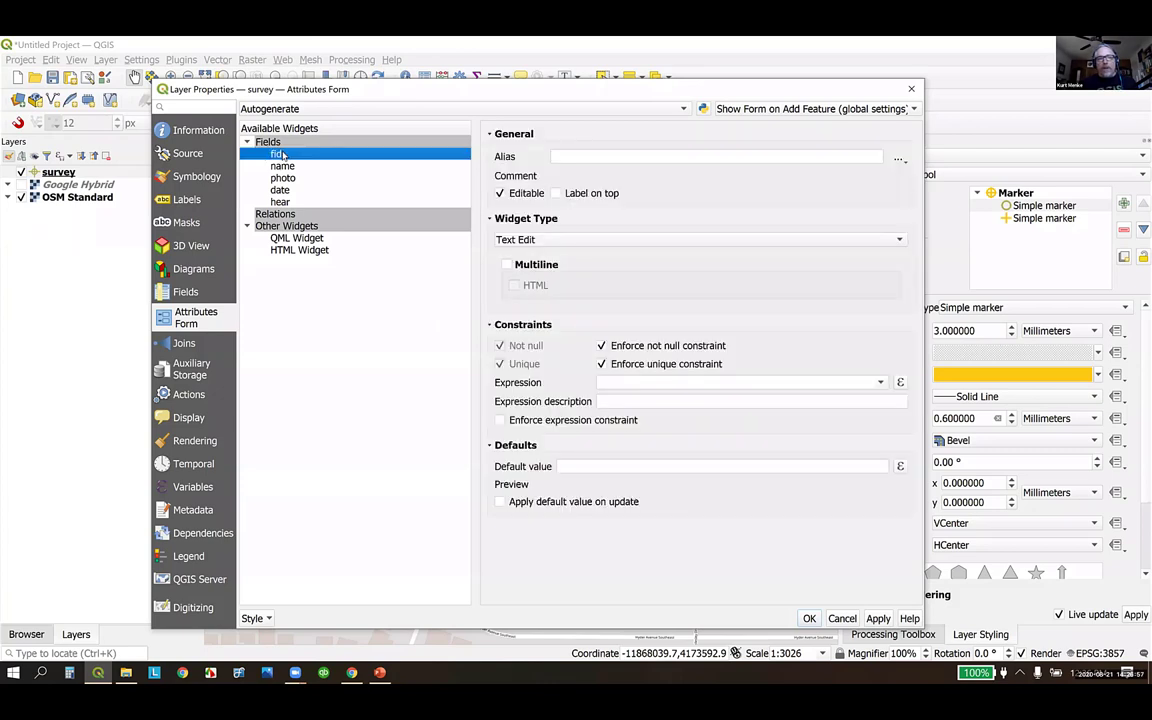
left_click(511, 239)
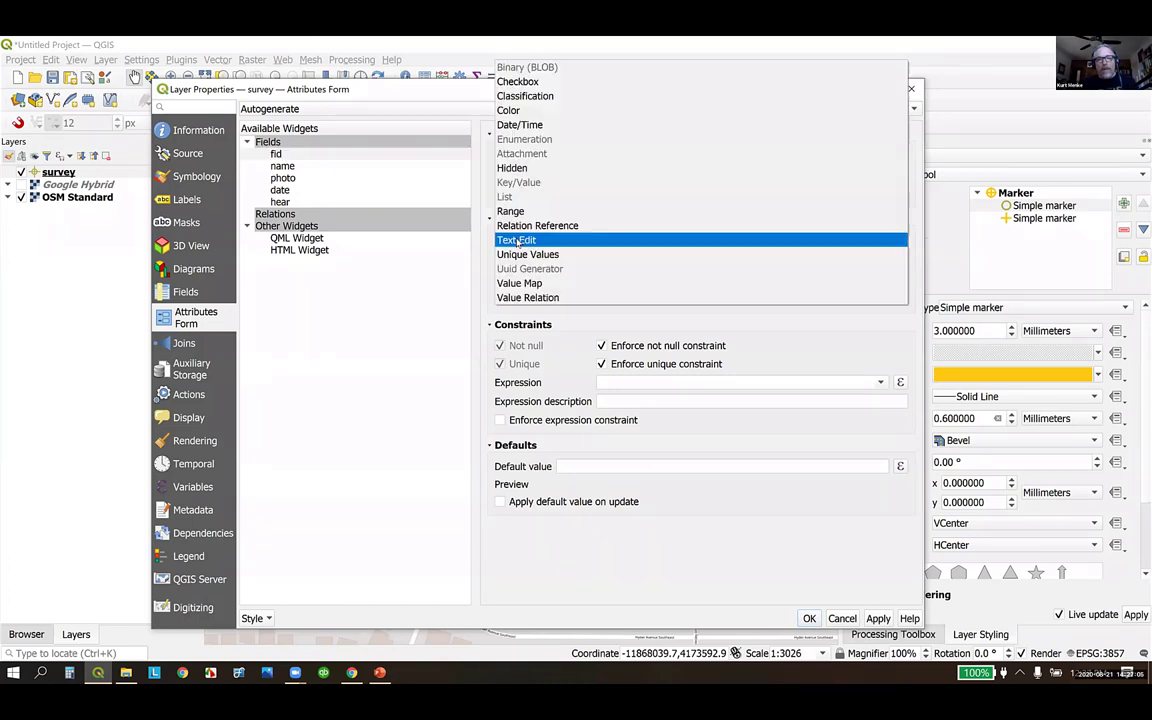
left_click(510, 168)
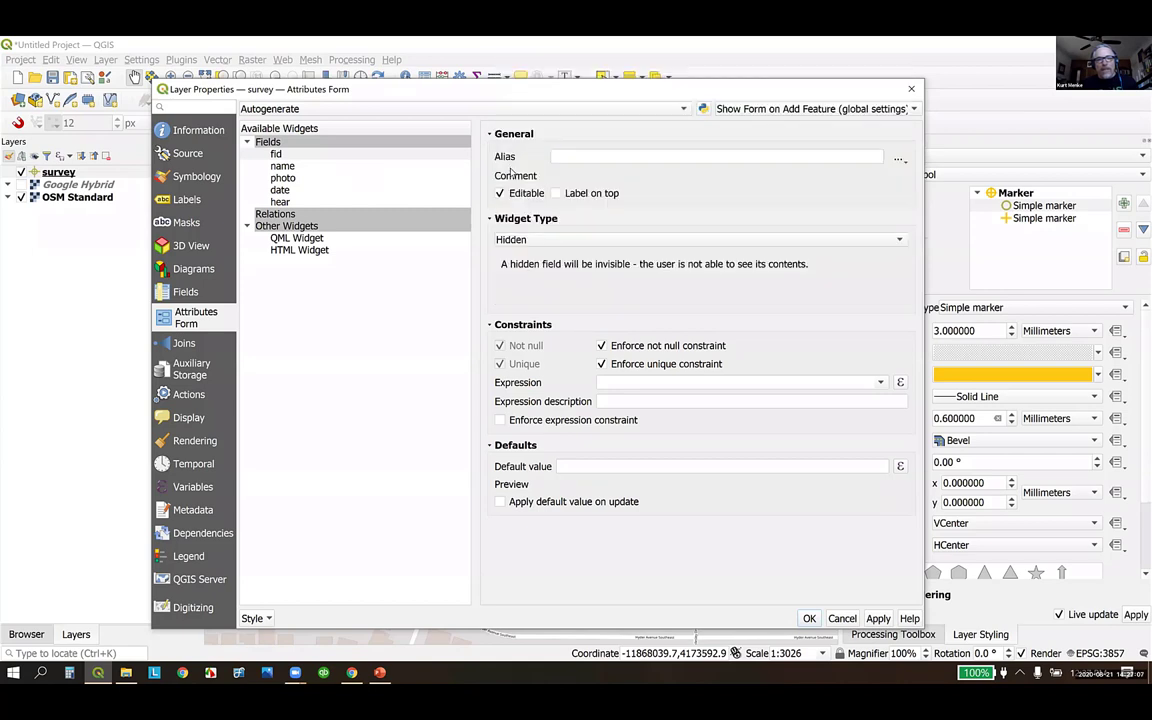
- Give the name field the alias "Enter your name" and a Not null constraint
left_click(268, 166)
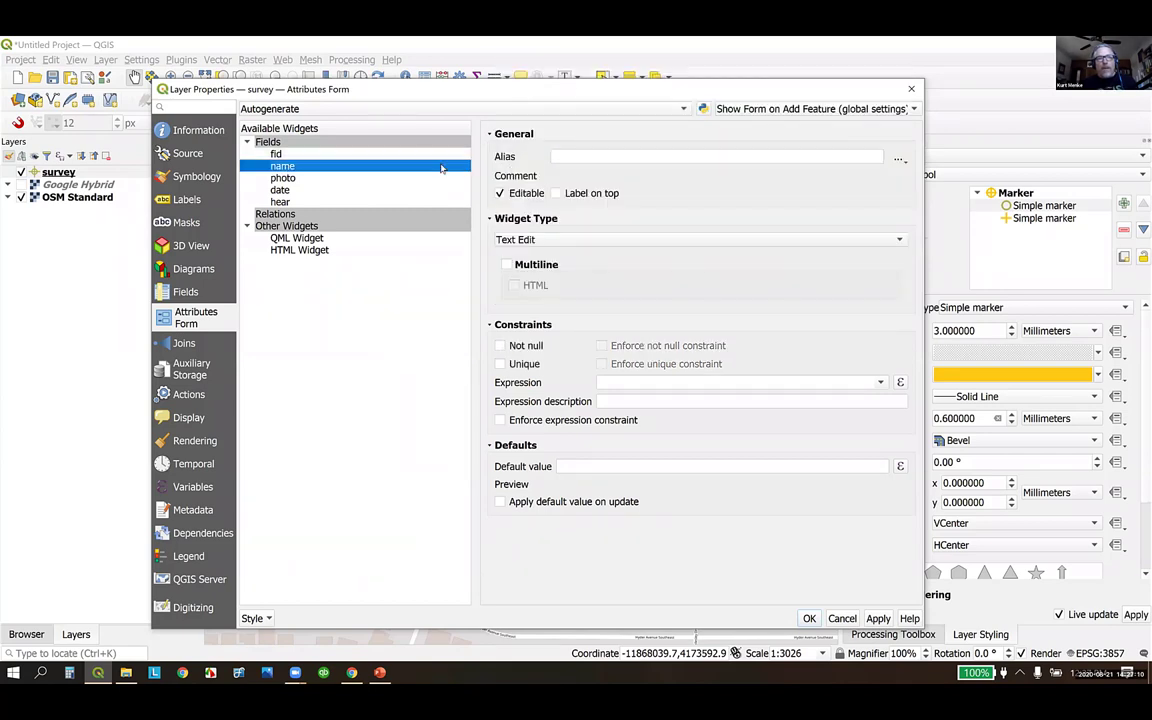
left_click(610, 155)
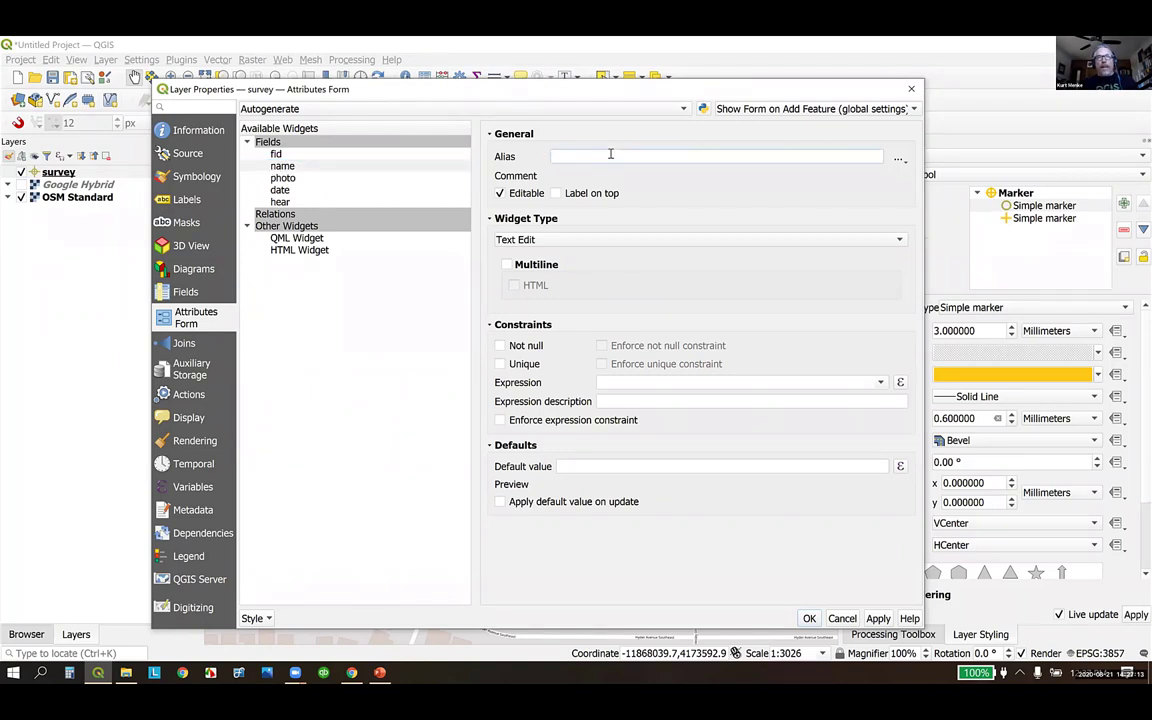
type("Enter your name")
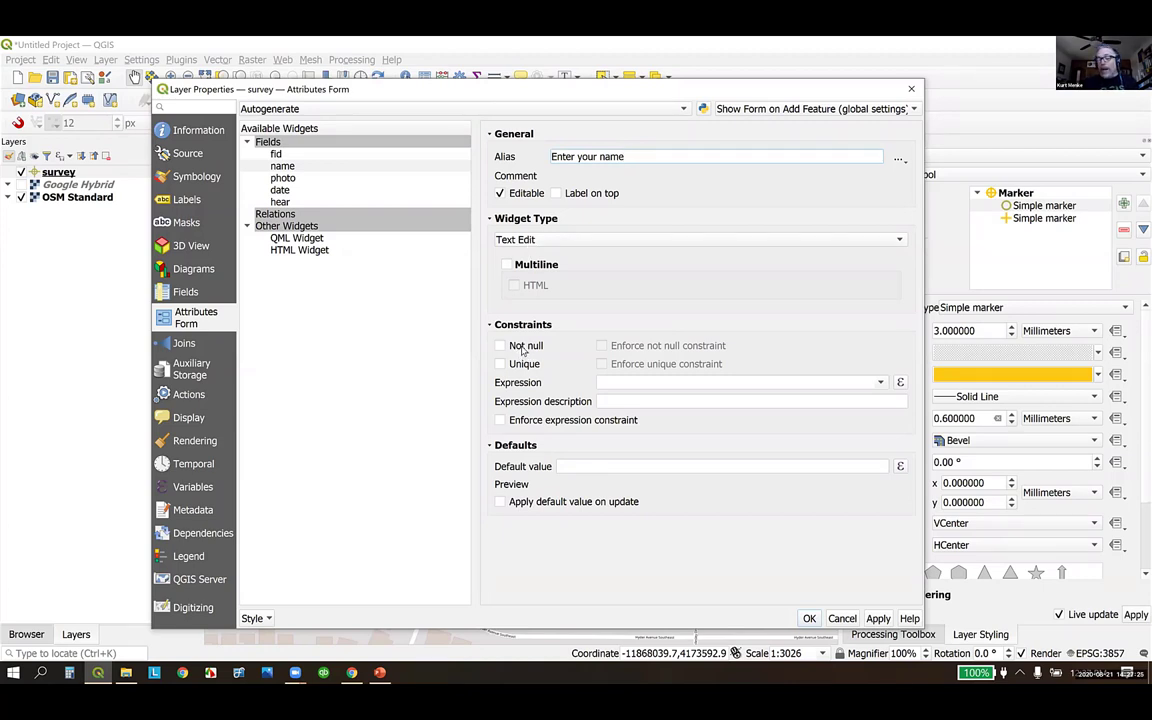
left_click(502, 346)
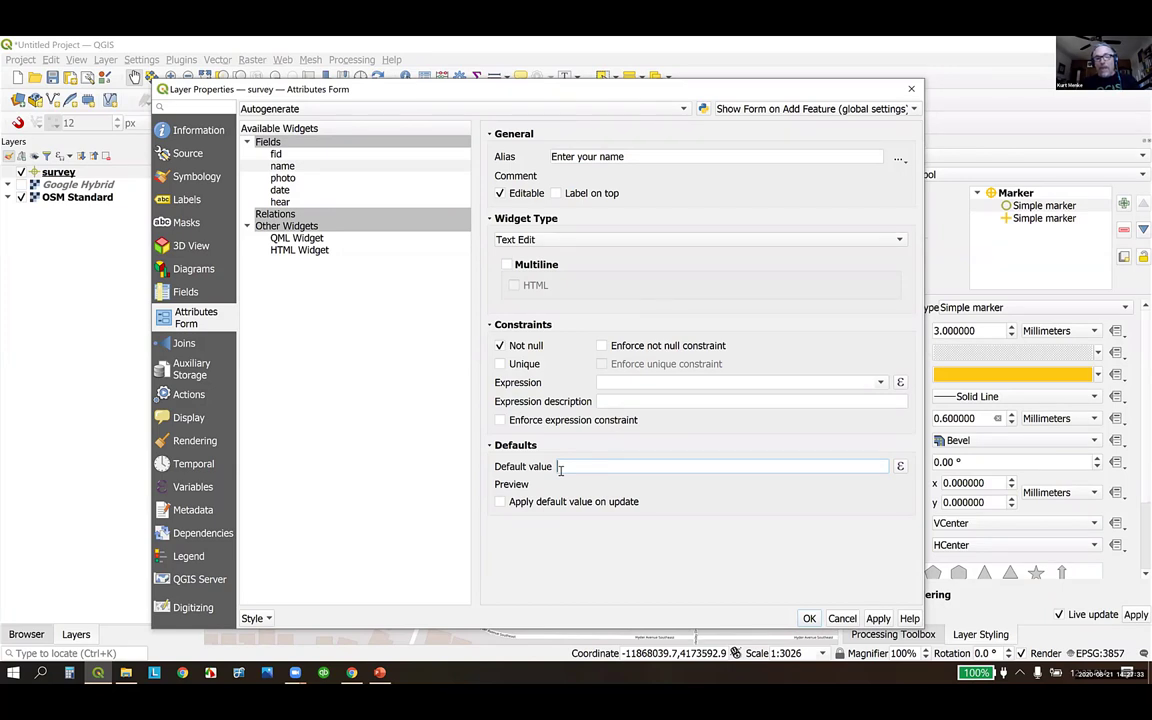
- Set the name field's default value to the surveyor's full name as a text string in single quotes
type("Kurt Menke")
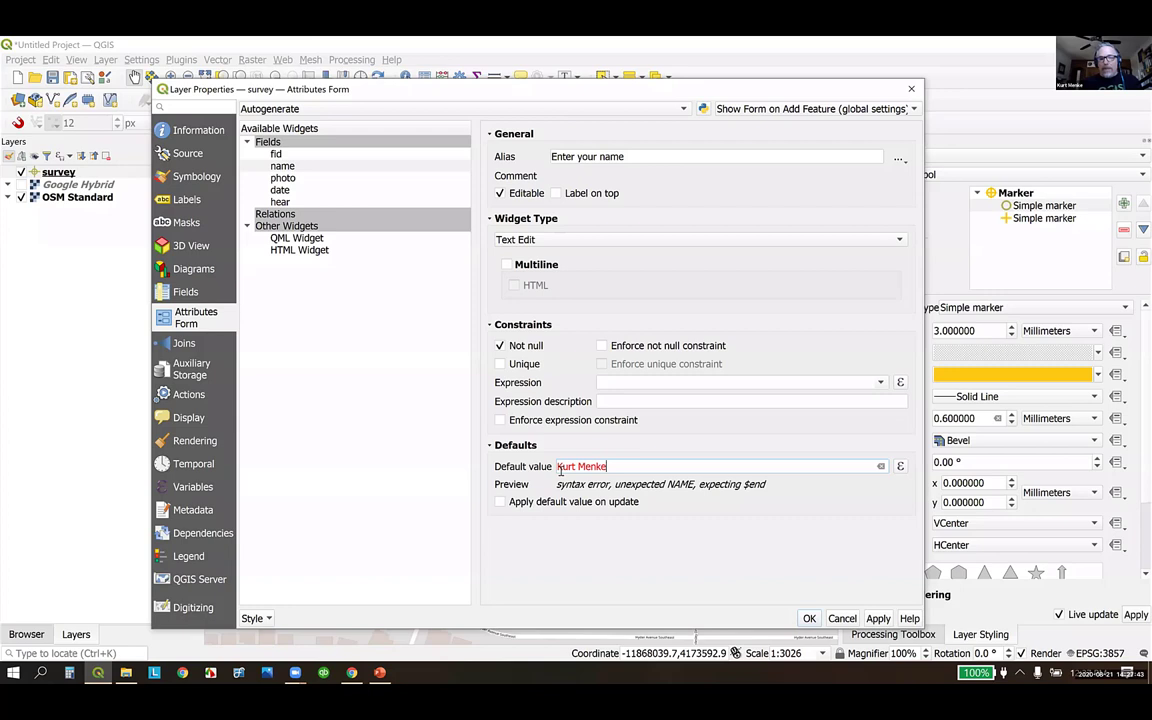
type("'")
left_click(559, 467)
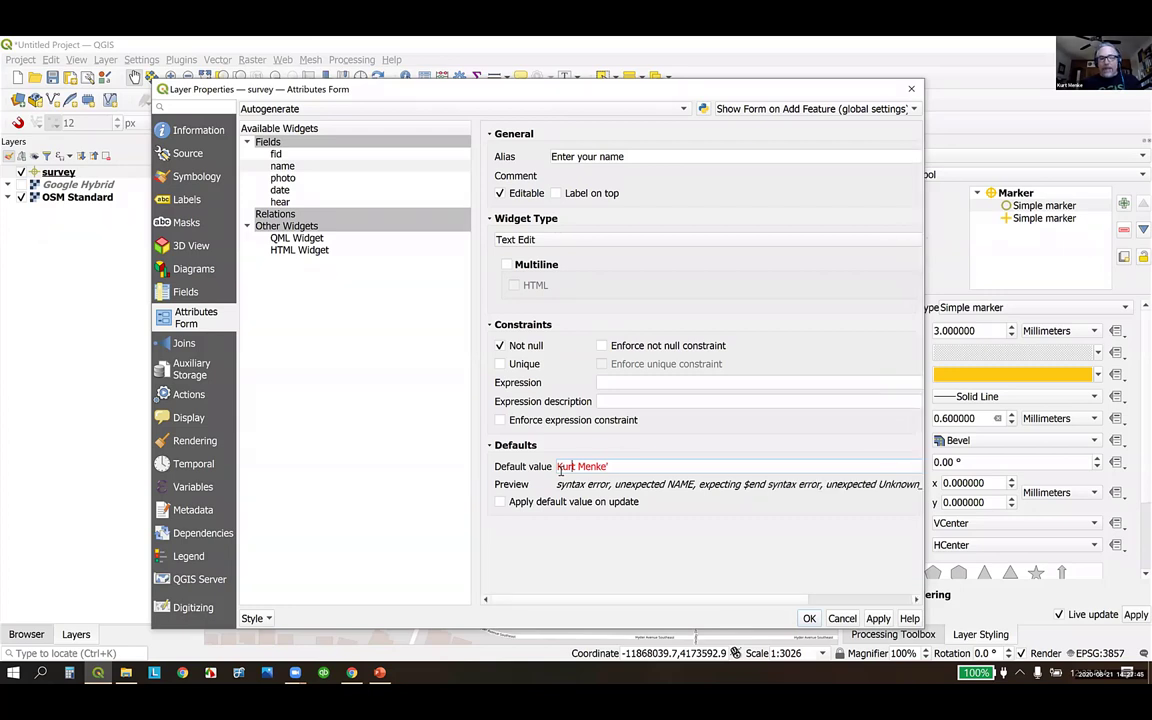
type("'")
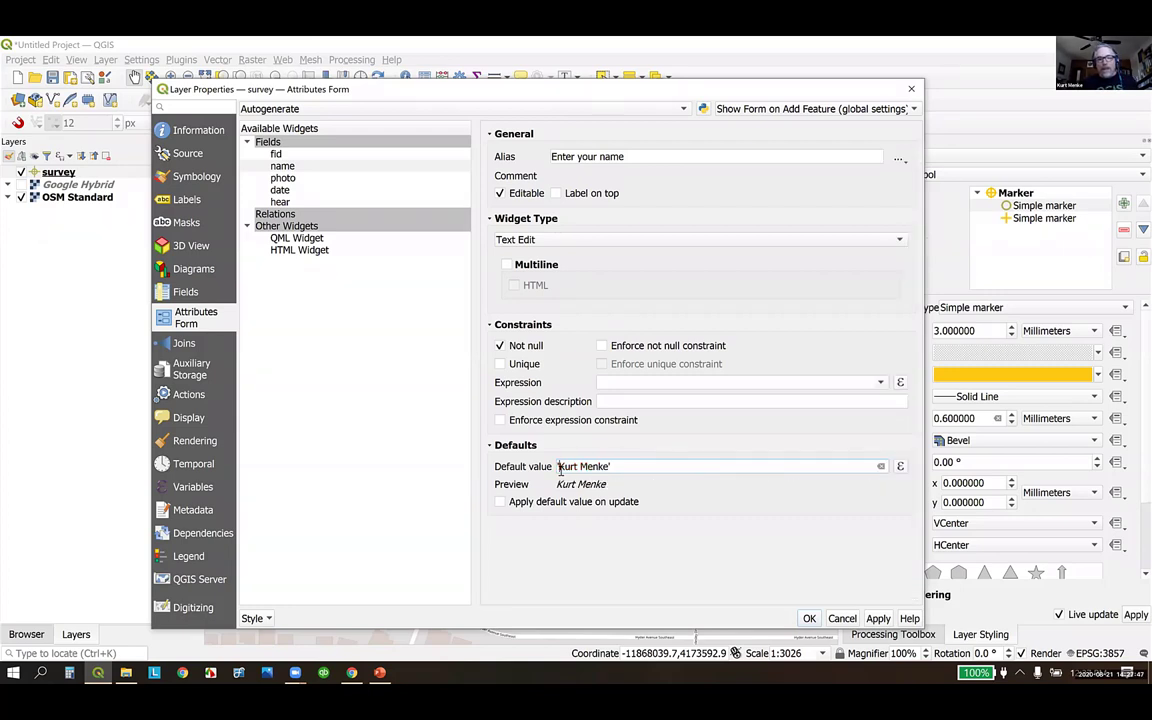
- Give the photo field the alias "Take a selfie" and an Attachment widget with paths relative to the project path
left_click(283, 179)
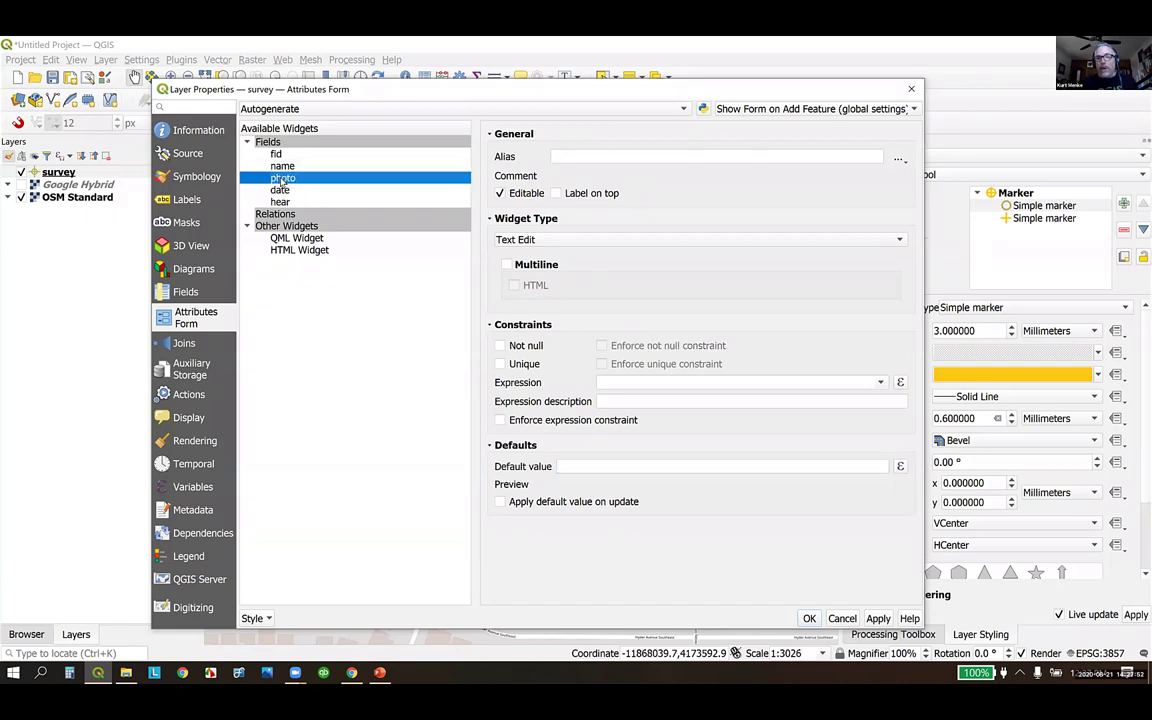
left_click(590, 155)
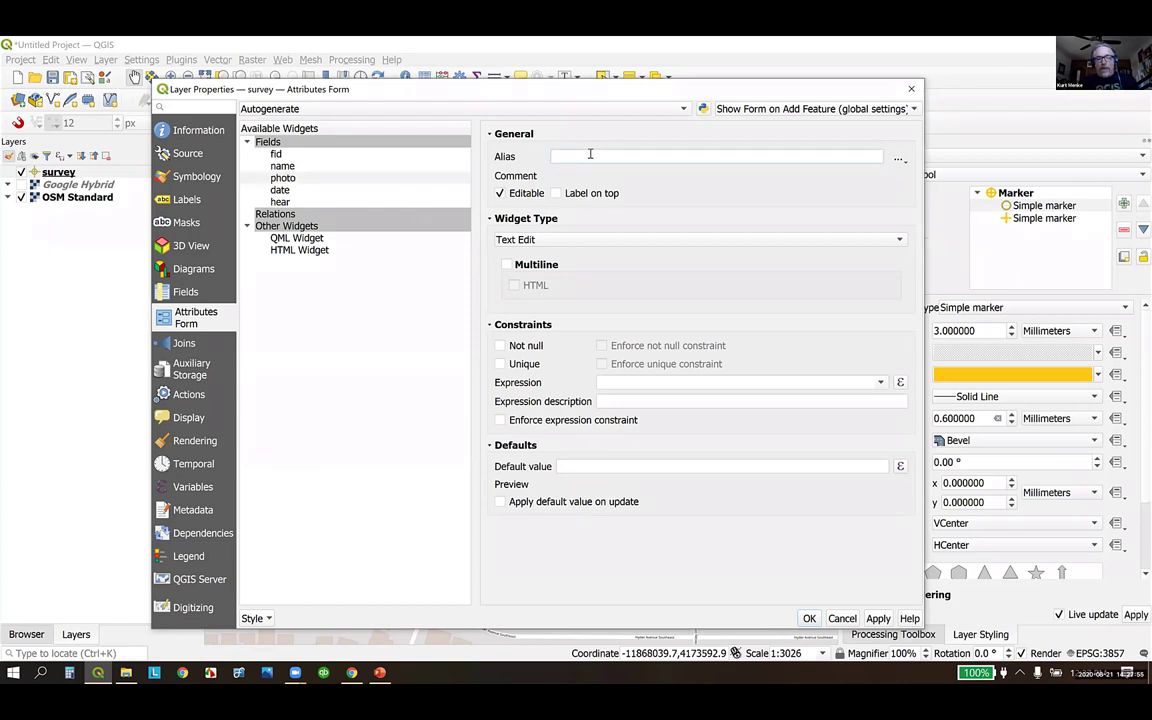
type("Take a selfie")
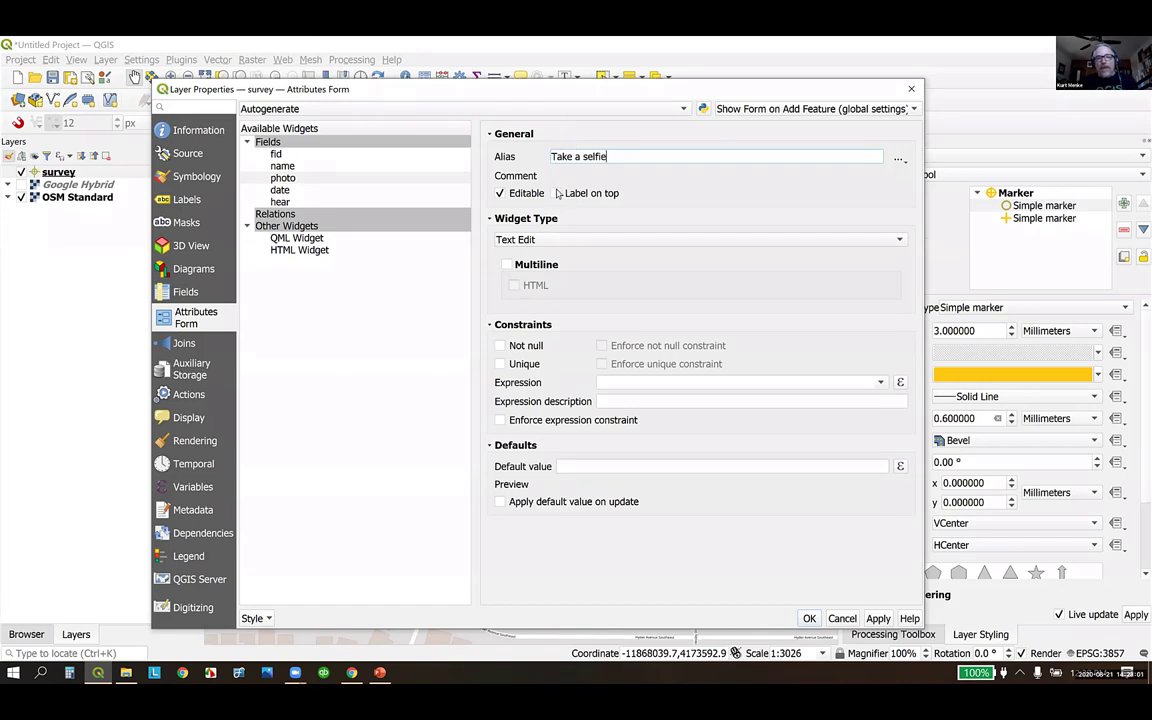
left_click(545, 241)
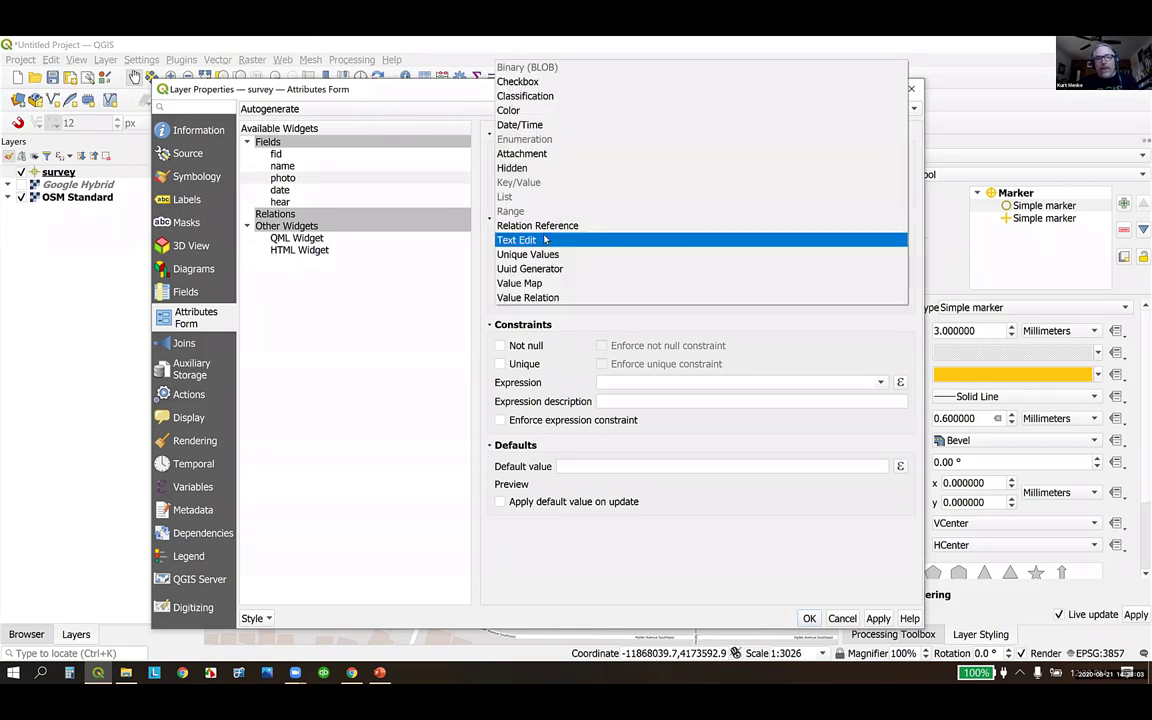
left_click(514, 155)
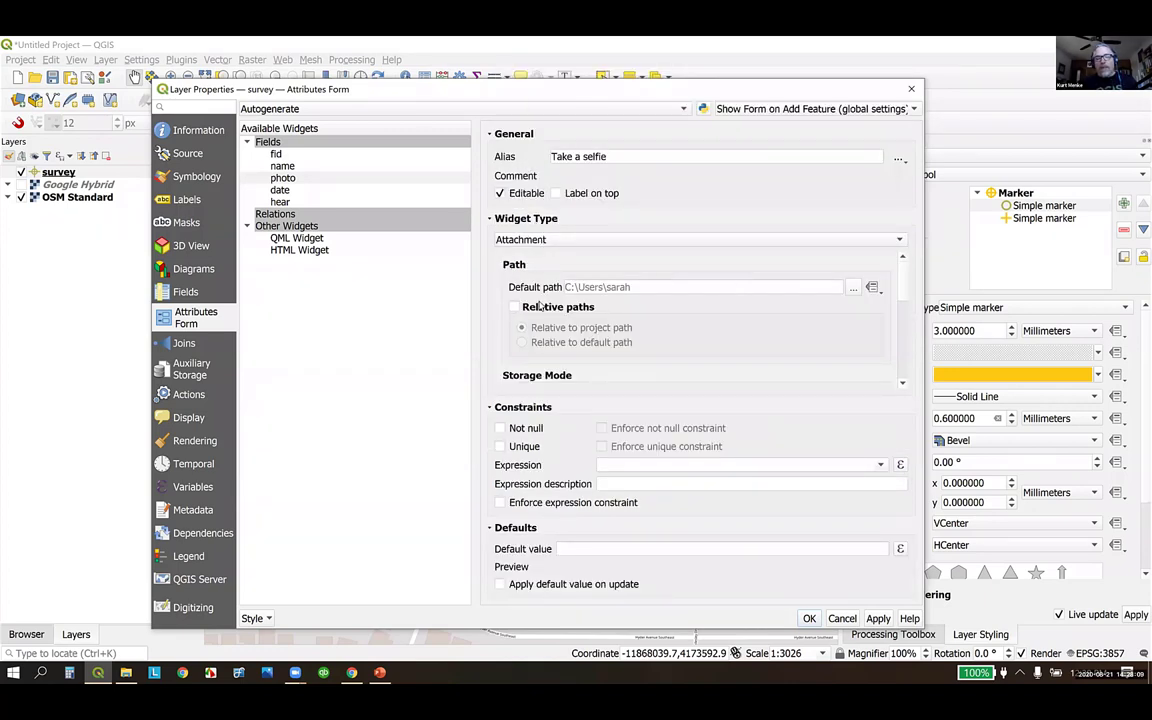
mouse_move(538, 306)
left_click(538, 308)
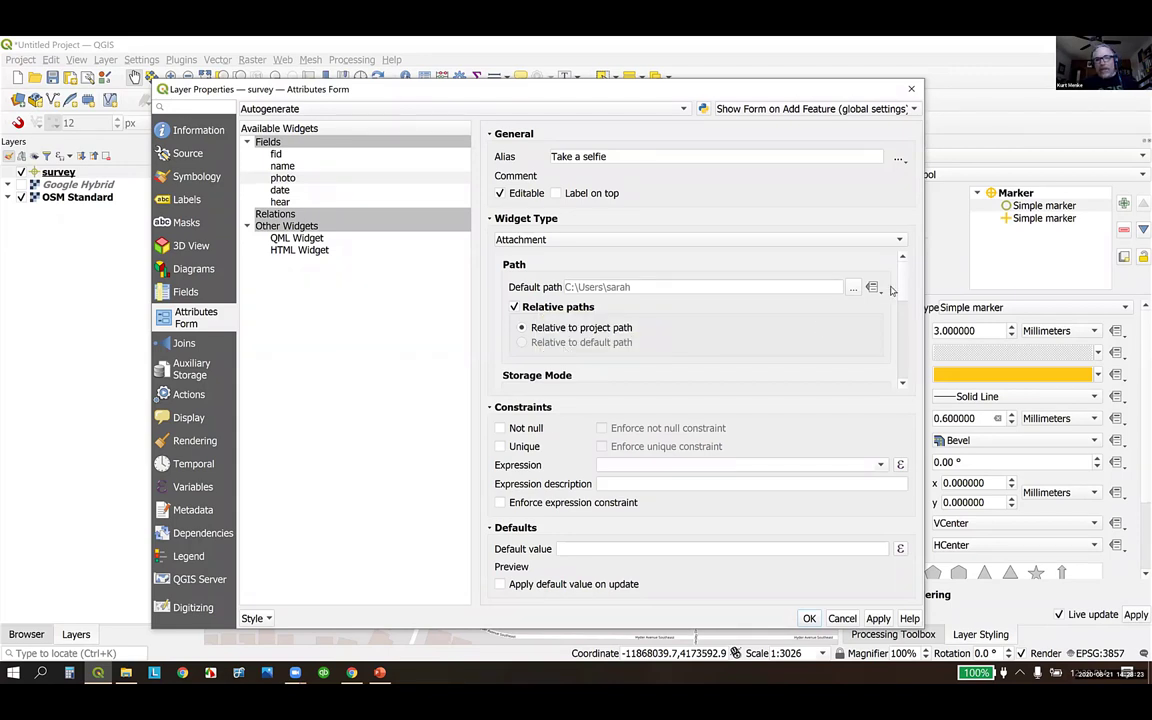
- Set the photo field's integrated document viewer type to Image and add a Not null constraint
left_click_drag(903, 286, 905, 362)
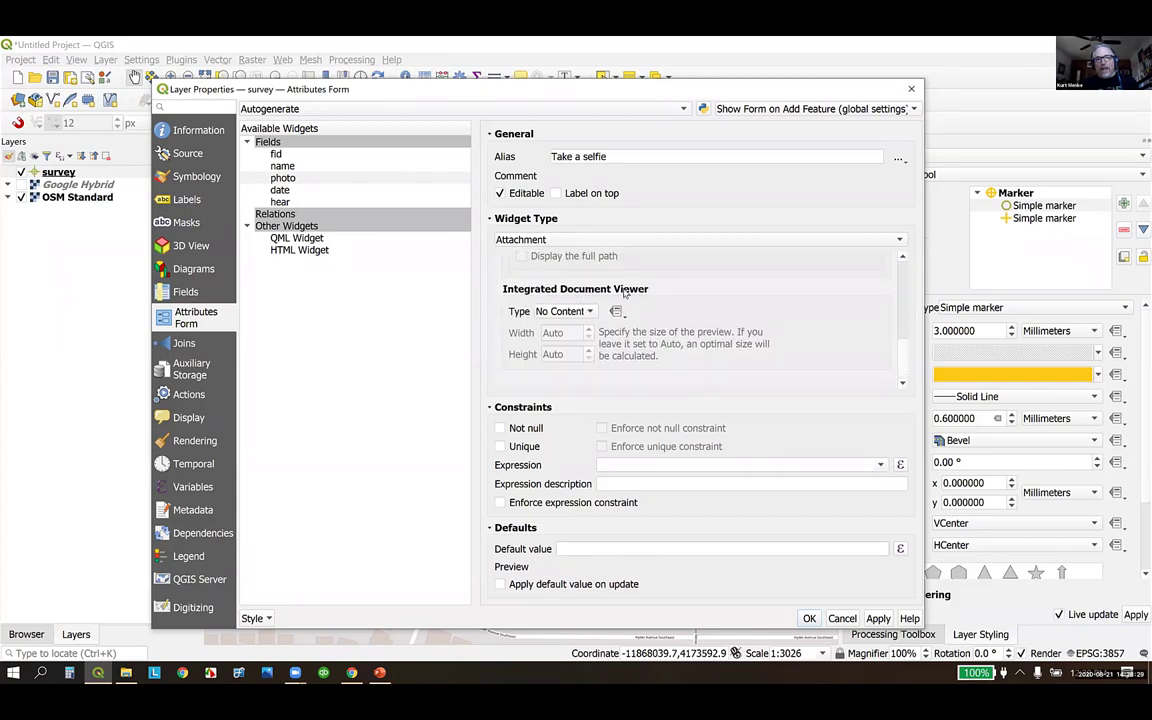
left_click(565, 312)
left_click(564, 327)
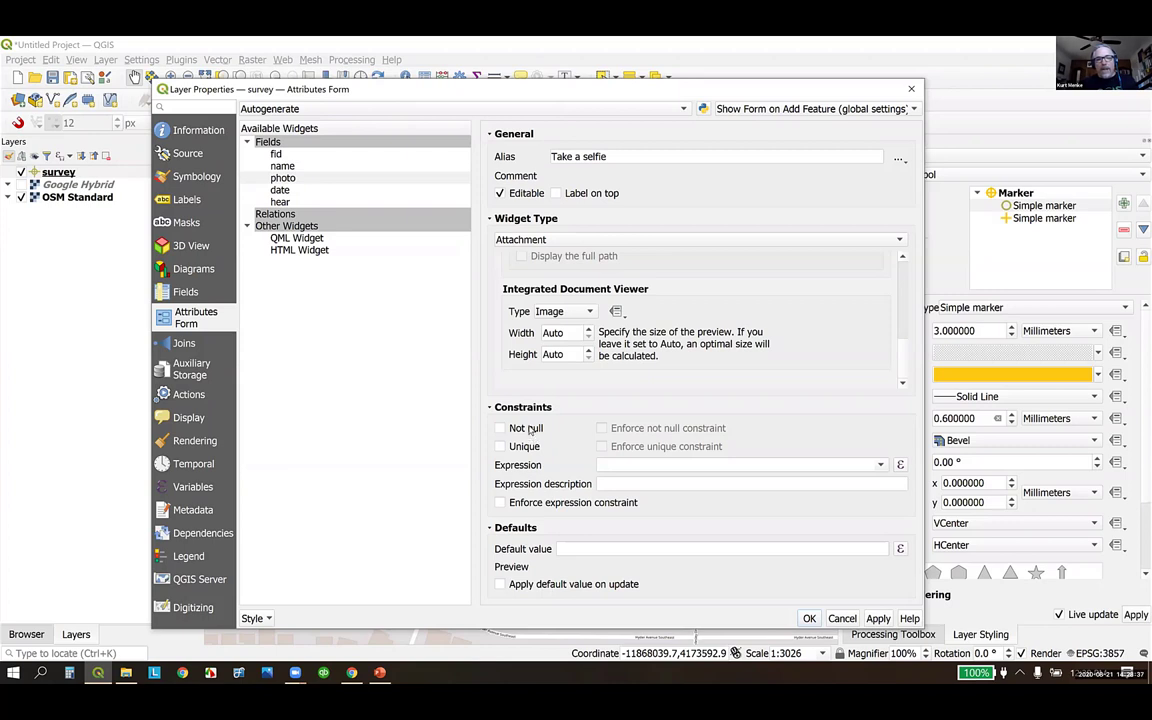
left_click(531, 430)
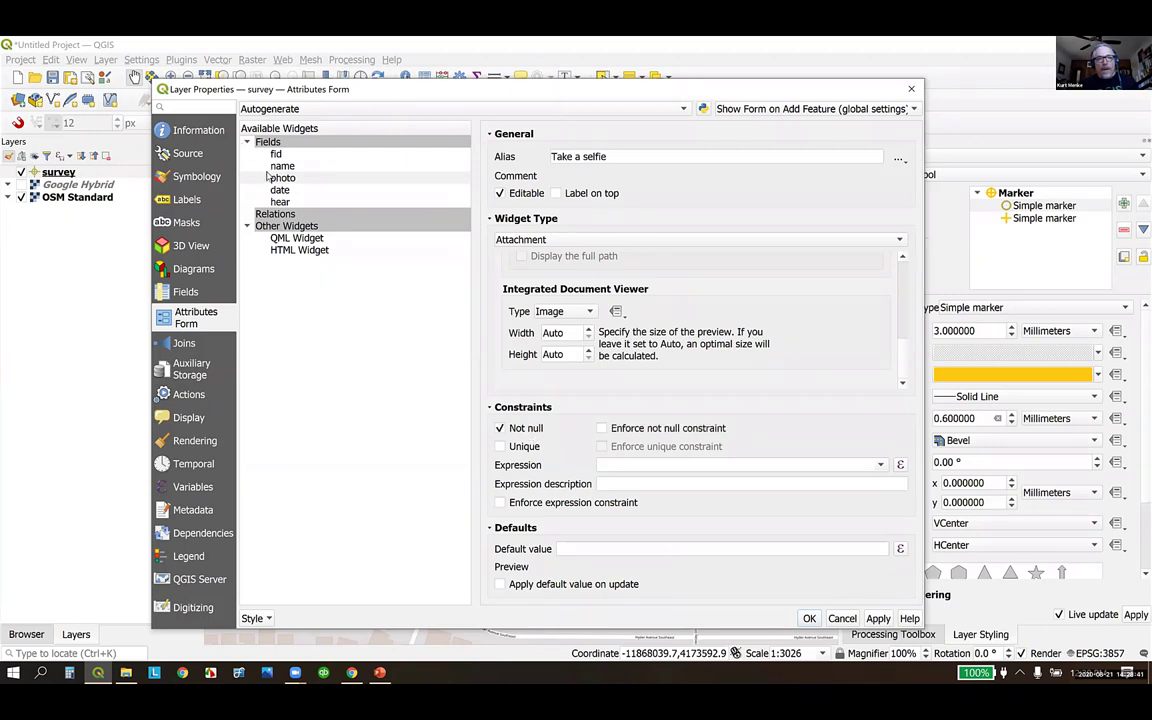
- Change the date field's field format to Custom in its Date/Time widget settings
left_click(279, 190)
left_click(588, 156)
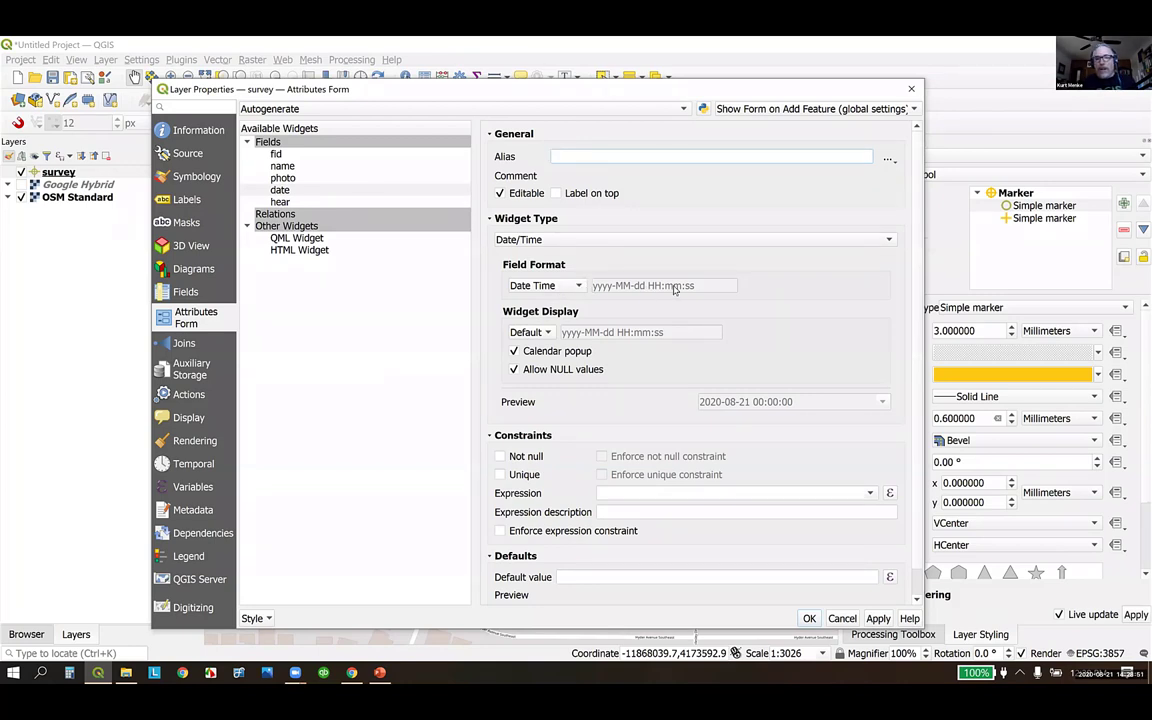
left_click(566, 288)
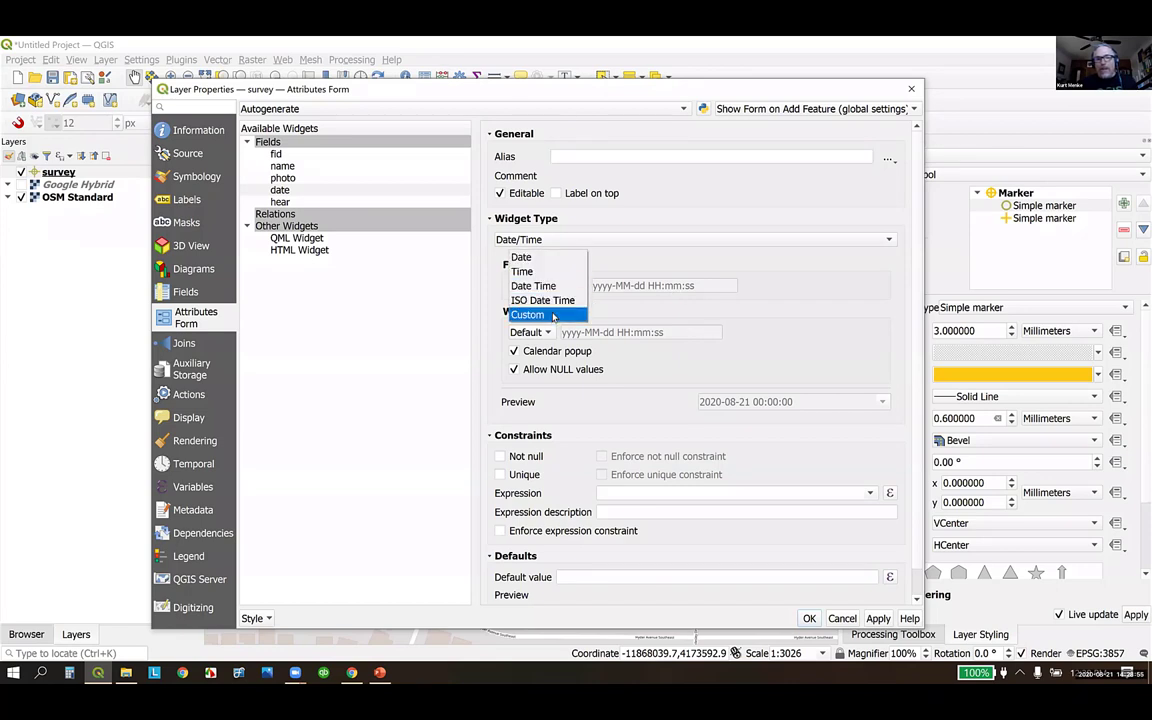
left_click(553, 315)
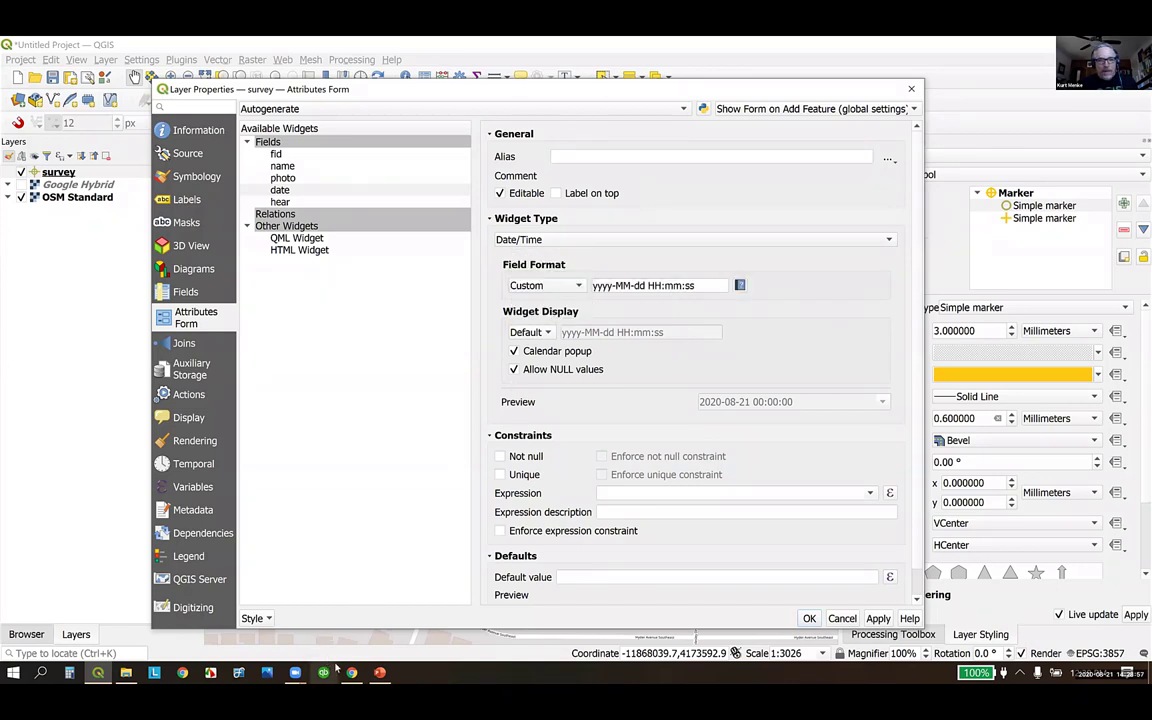
- Switch to the CHM Input and Mergin Google Docs notes and copy the date format MMMM dd, yyyy HH:mm:ss
key("alt+Tab")
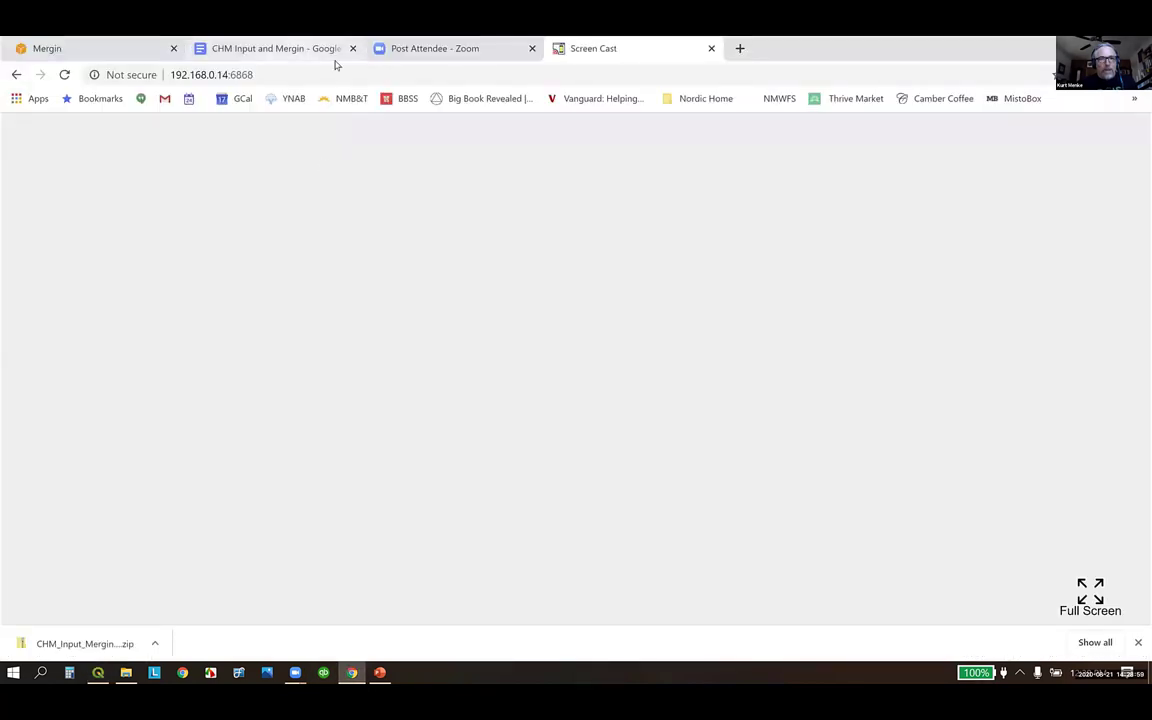
left_click(300, 48)
scroll(435, 372, "down", 15)
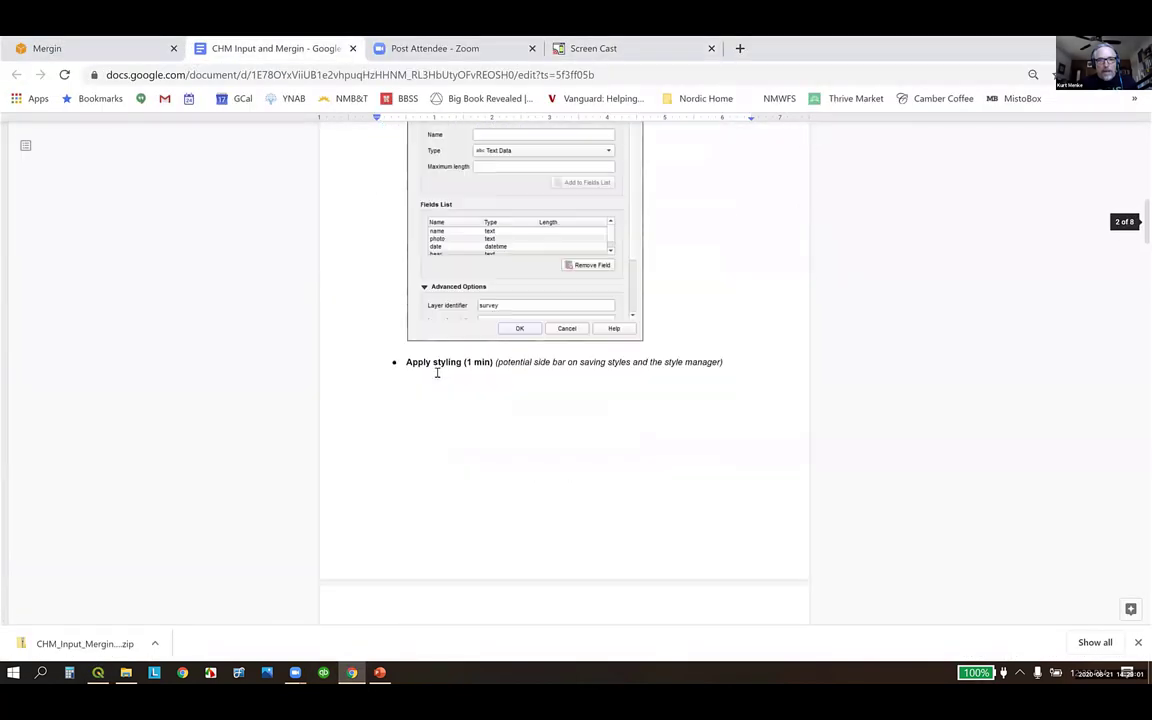
scroll(437, 372, "down", 10)
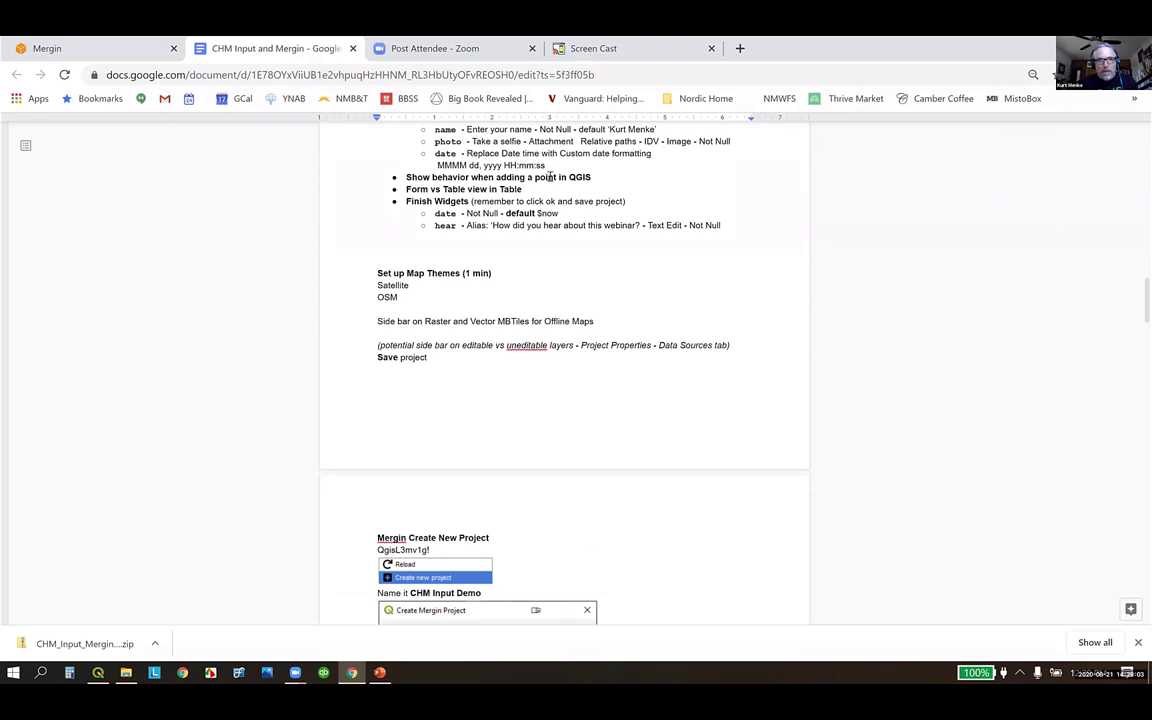
left_click_drag(548, 167, 440, 168)
key("ctrl+c")
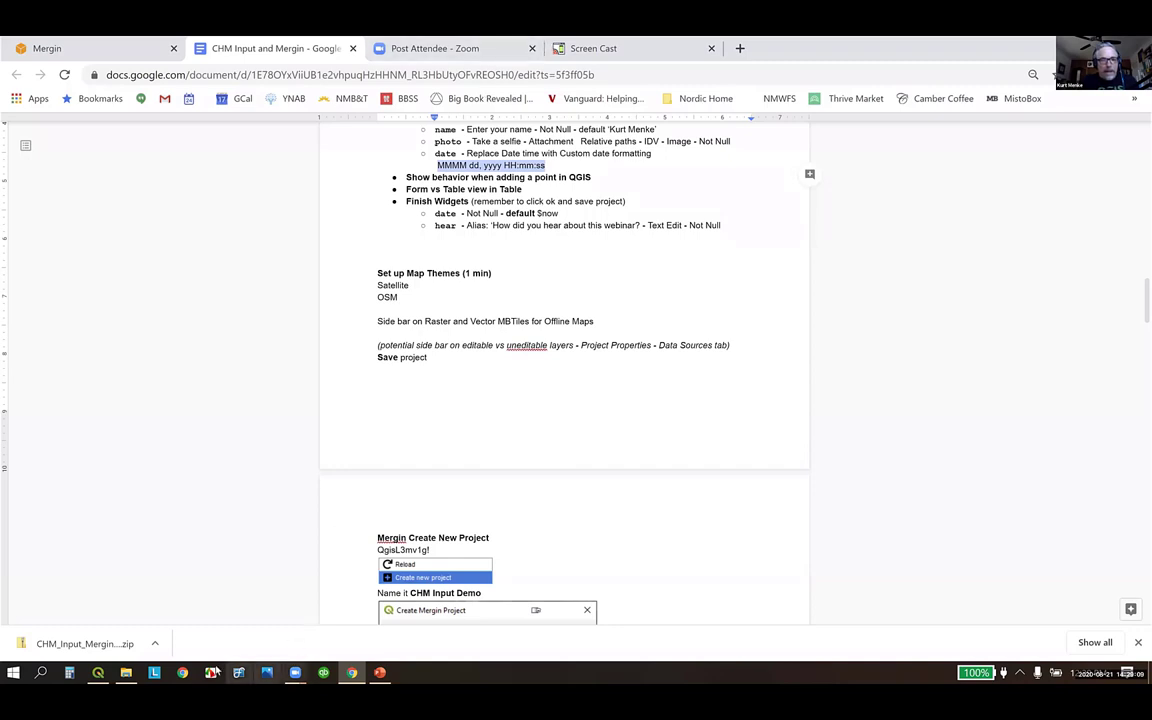
- Return to QGIS, replace the date field's custom format with MMMM dd, yyyy HH:mm:ss, and accept the survey layer properties
left_click(99, 672)
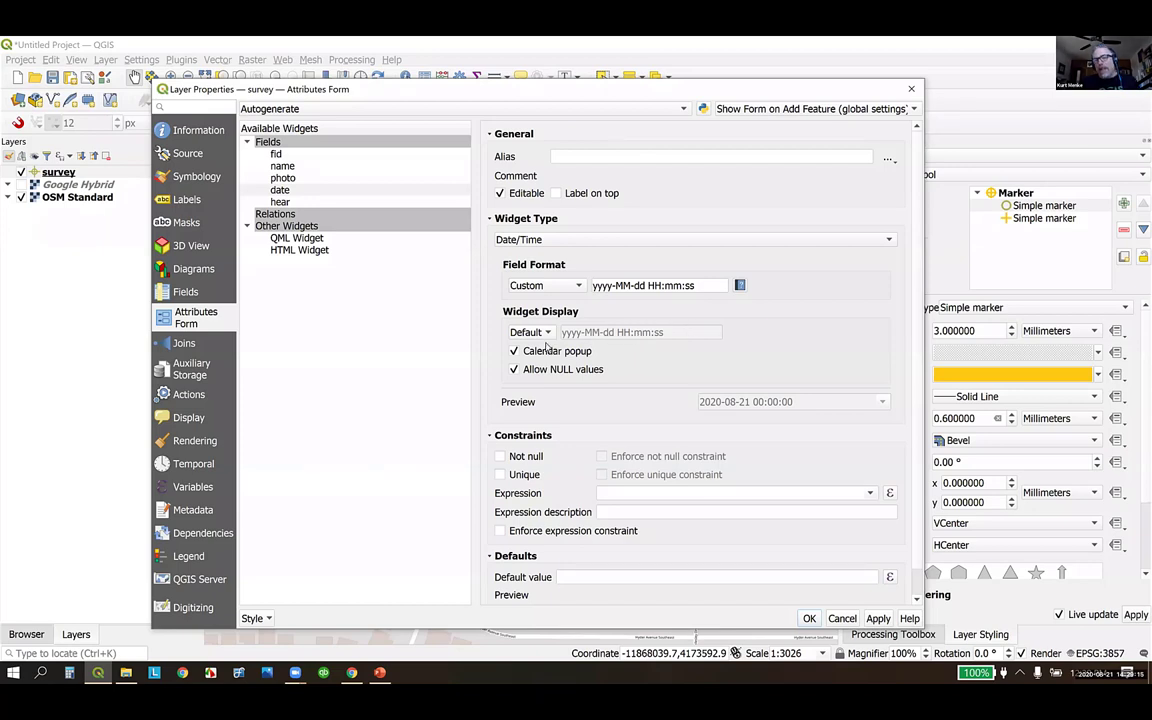
left_click_drag(701, 285, 453, 252)
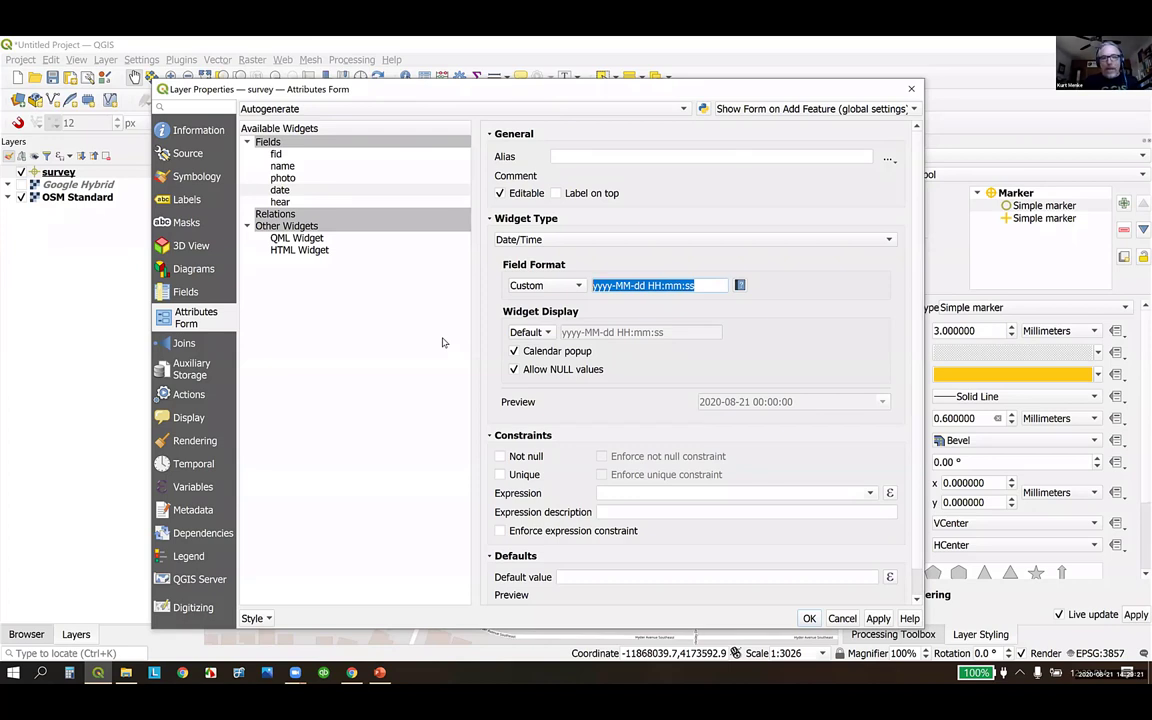
key("ctrl+v")
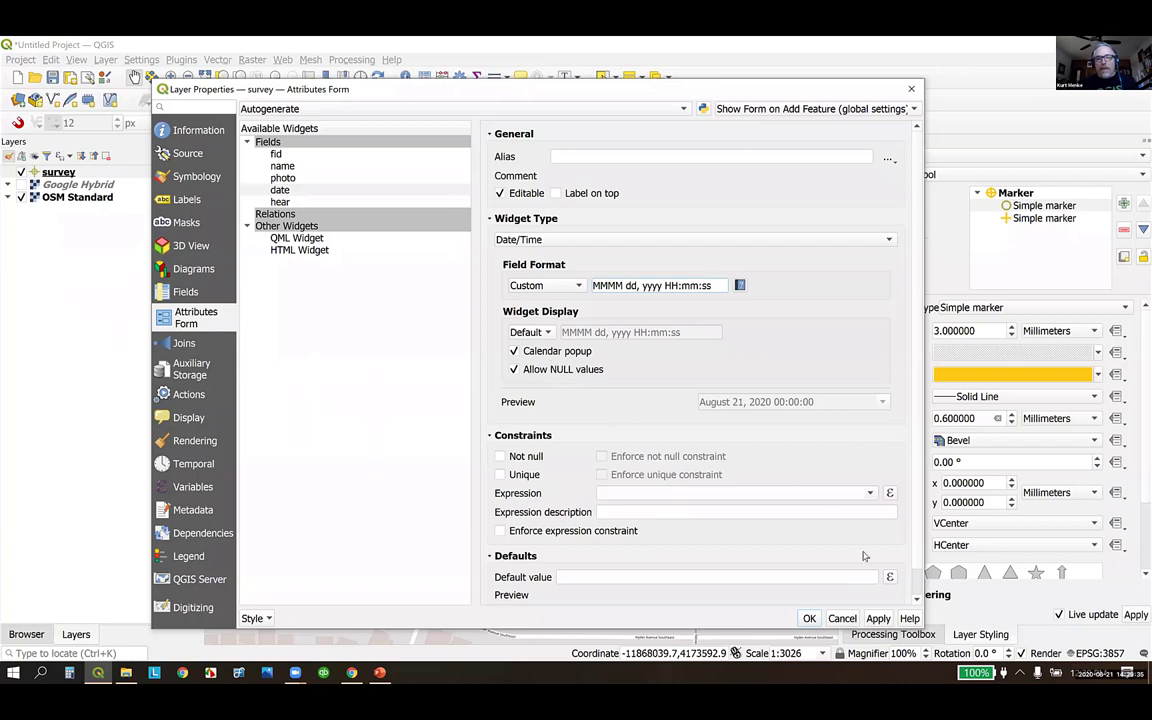
left_click(878, 619)
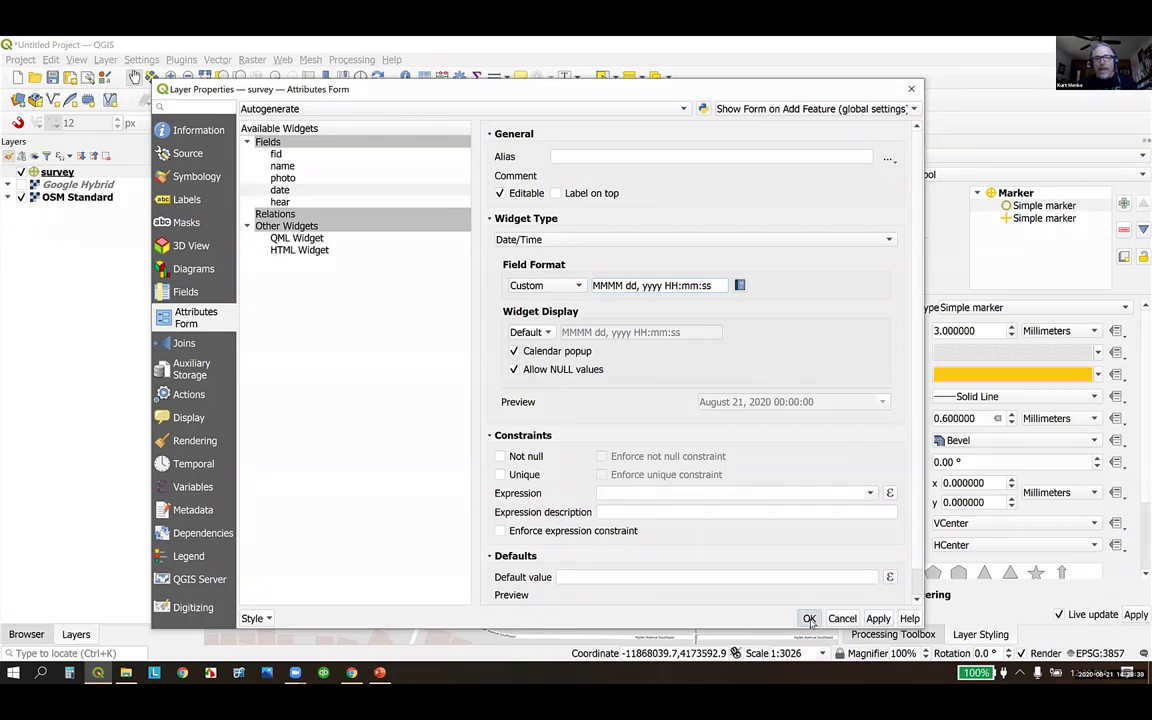
left_click(809, 618)
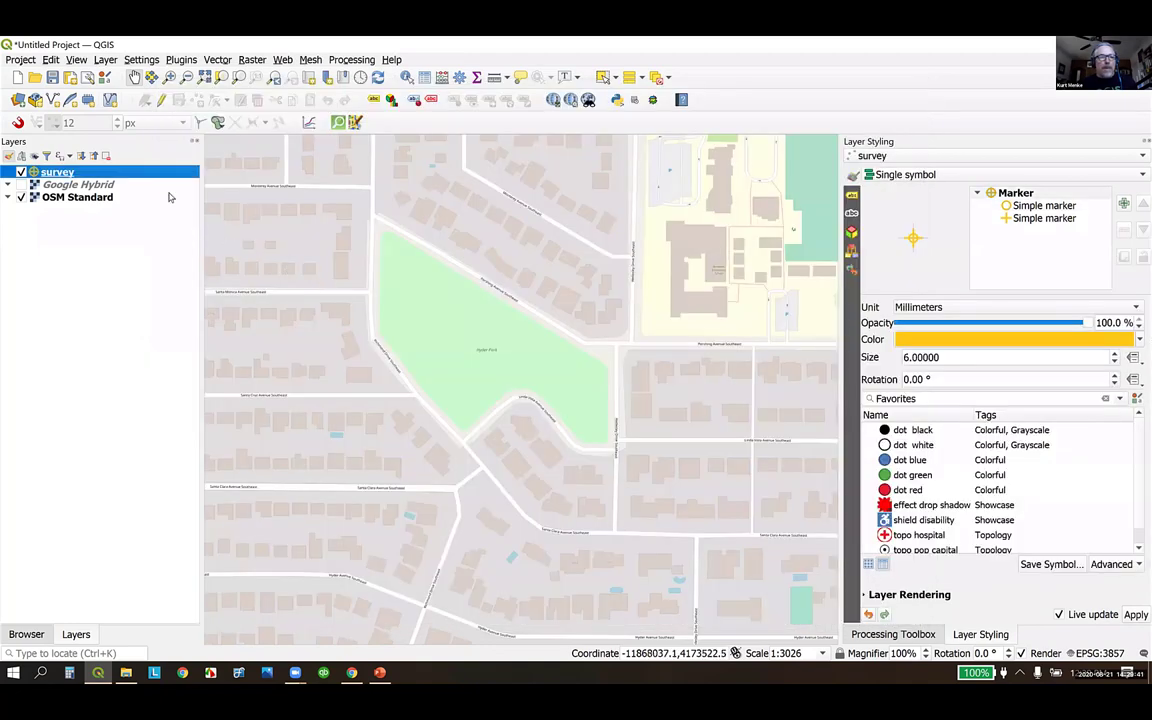
- Start editing the survey layer and add a test point in Hyder Park, checking the form's date calendar before accepting the attributes
left_click(163, 99)
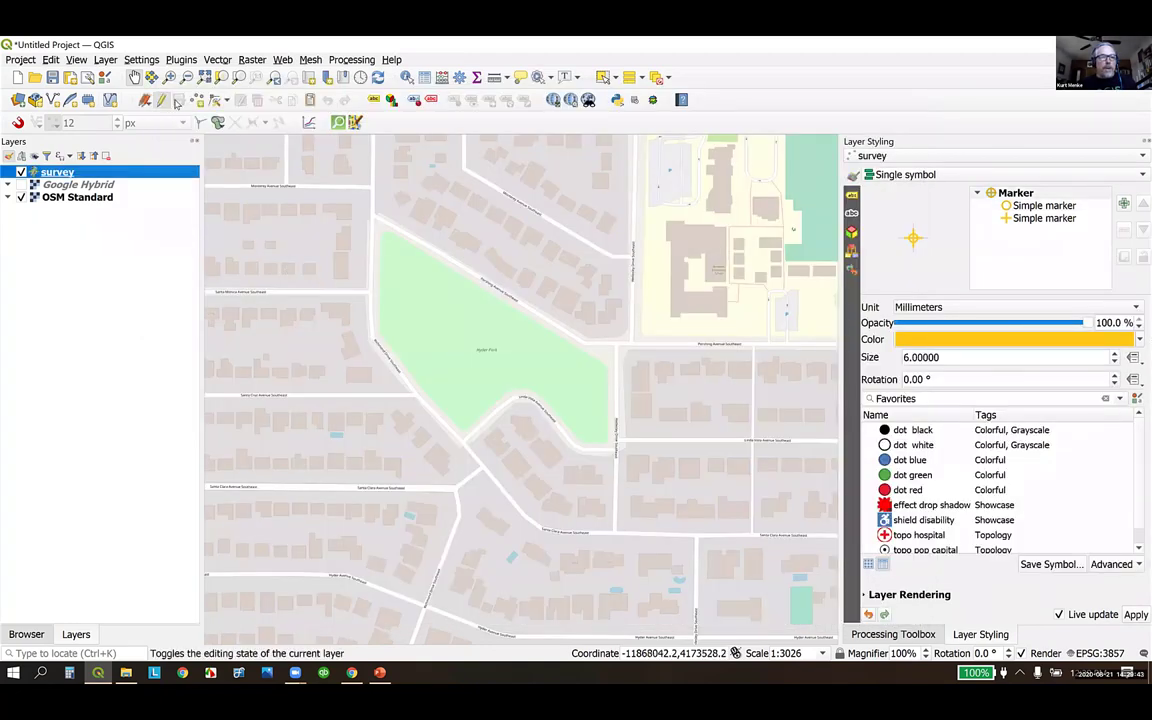
left_click(178, 99)
left_click(454, 305)
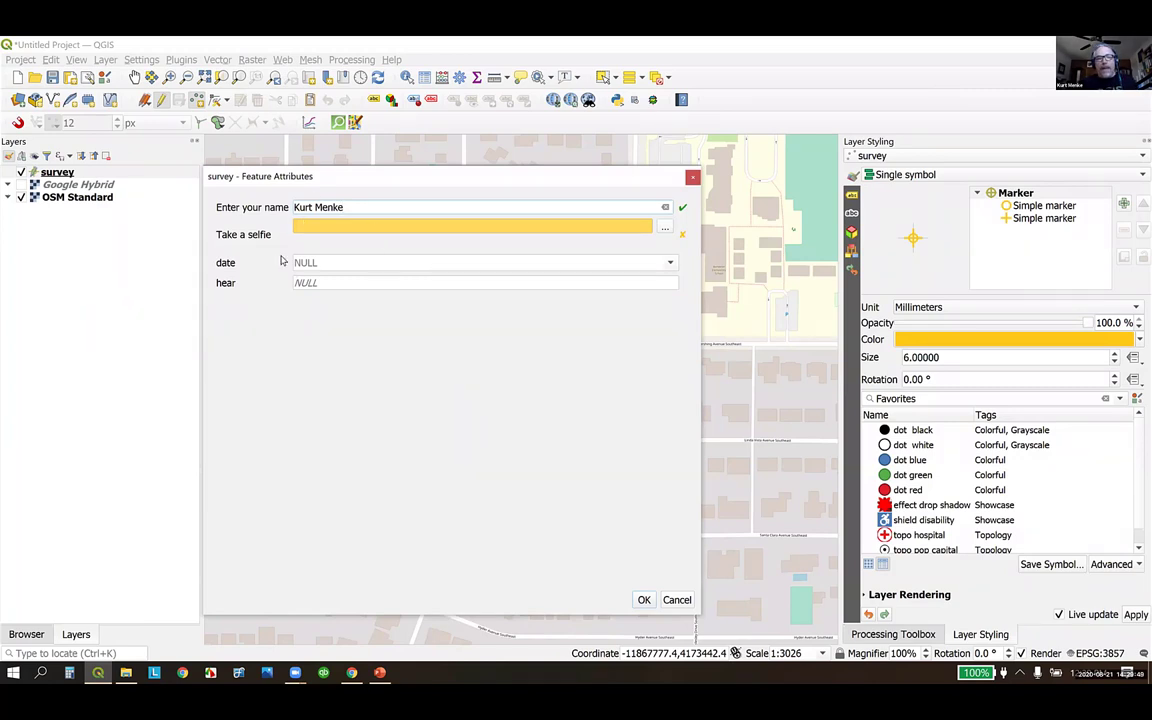
left_click(668, 264)
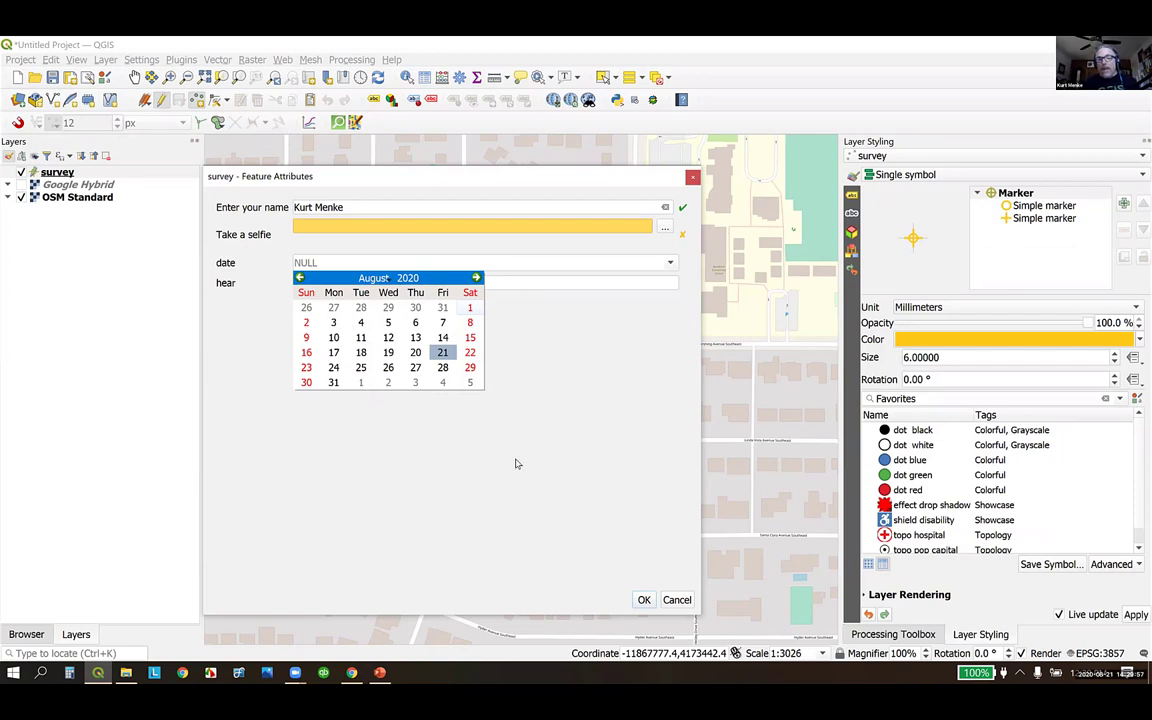
left_click(644, 601)
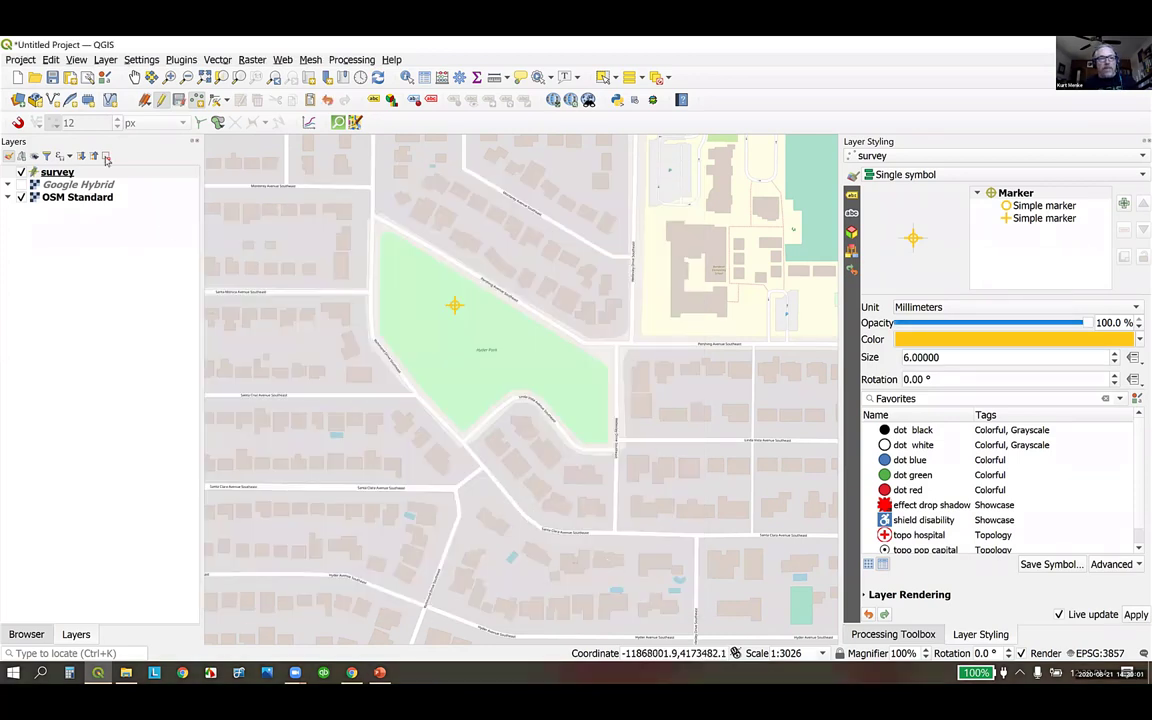
- Open the survey layer's attribute table, inspect the test point's date cell and its calendar, and close the table
left_click(424, 77)
double_click(471, 211)
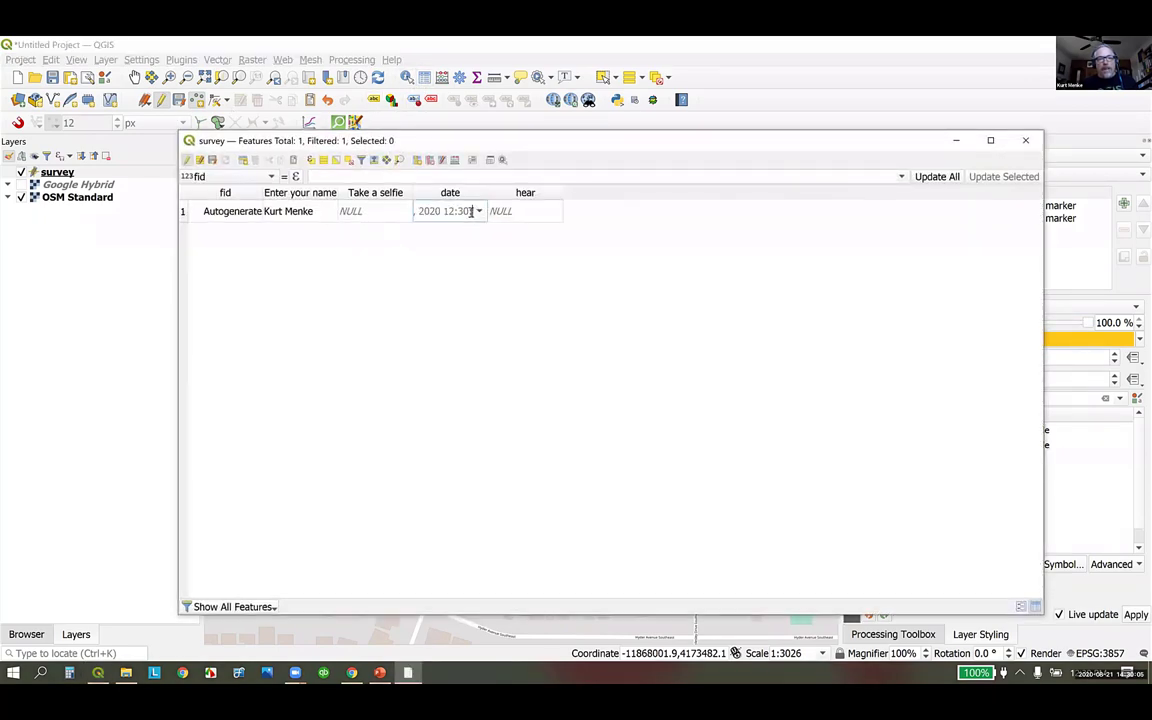
left_click(479, 211)
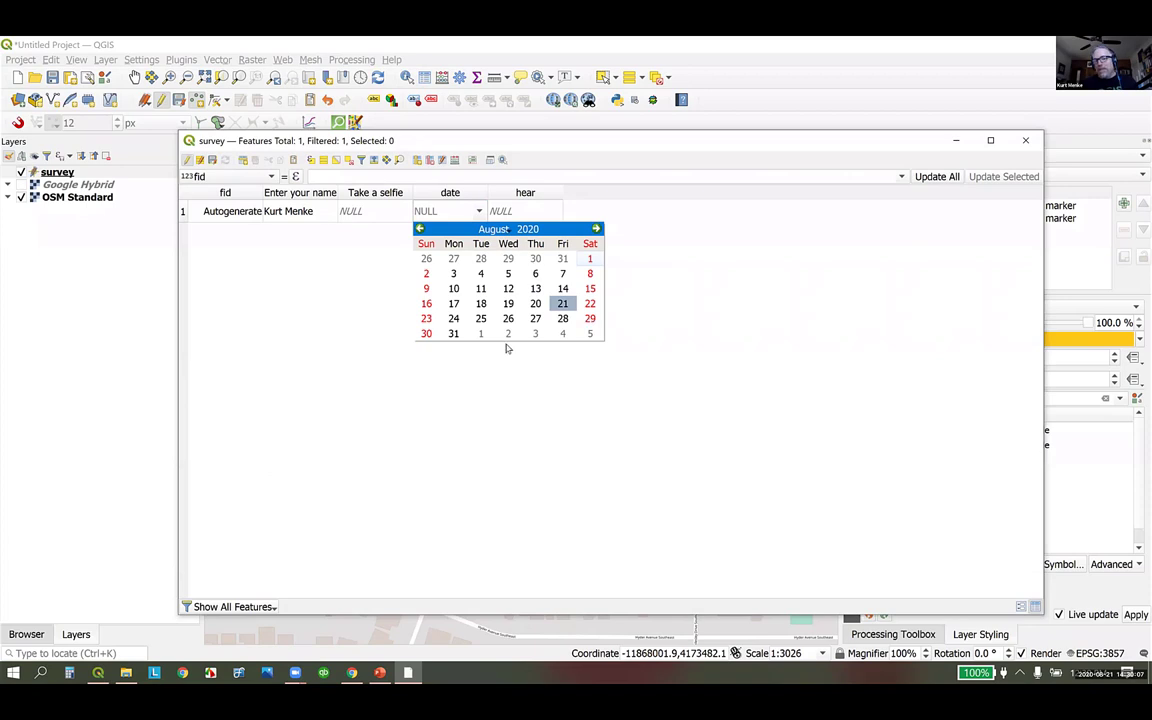
left_click(412, 352)
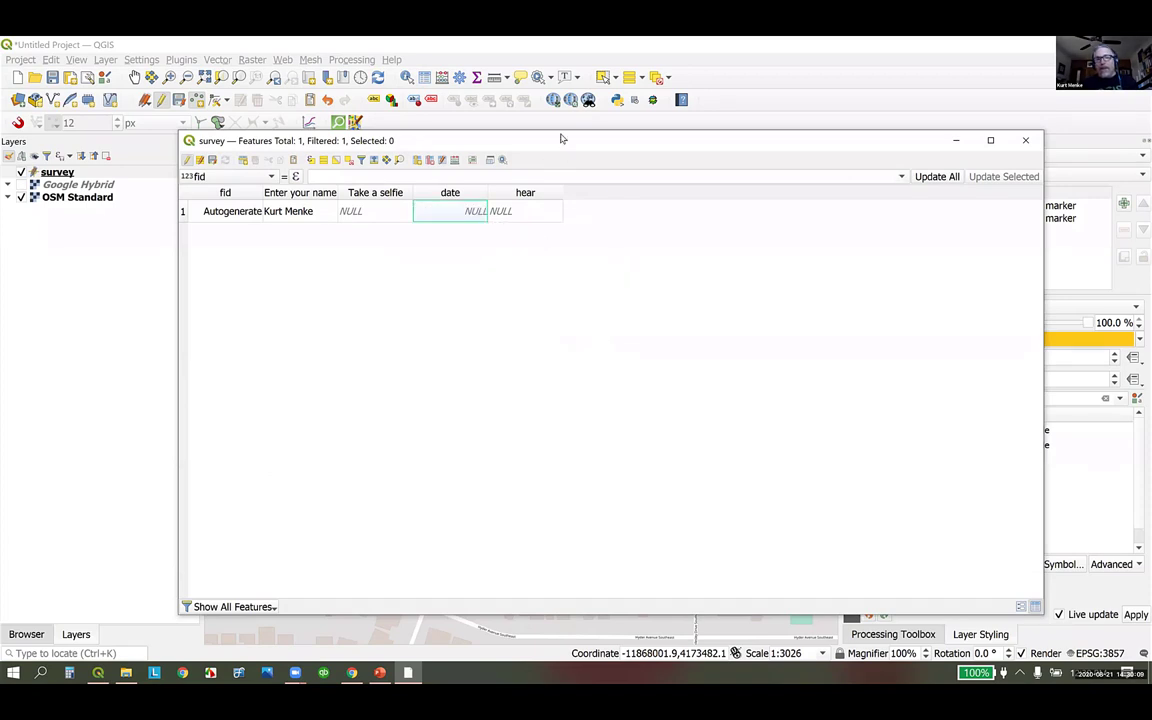
left_click_drag(550, 144, 424, 122)
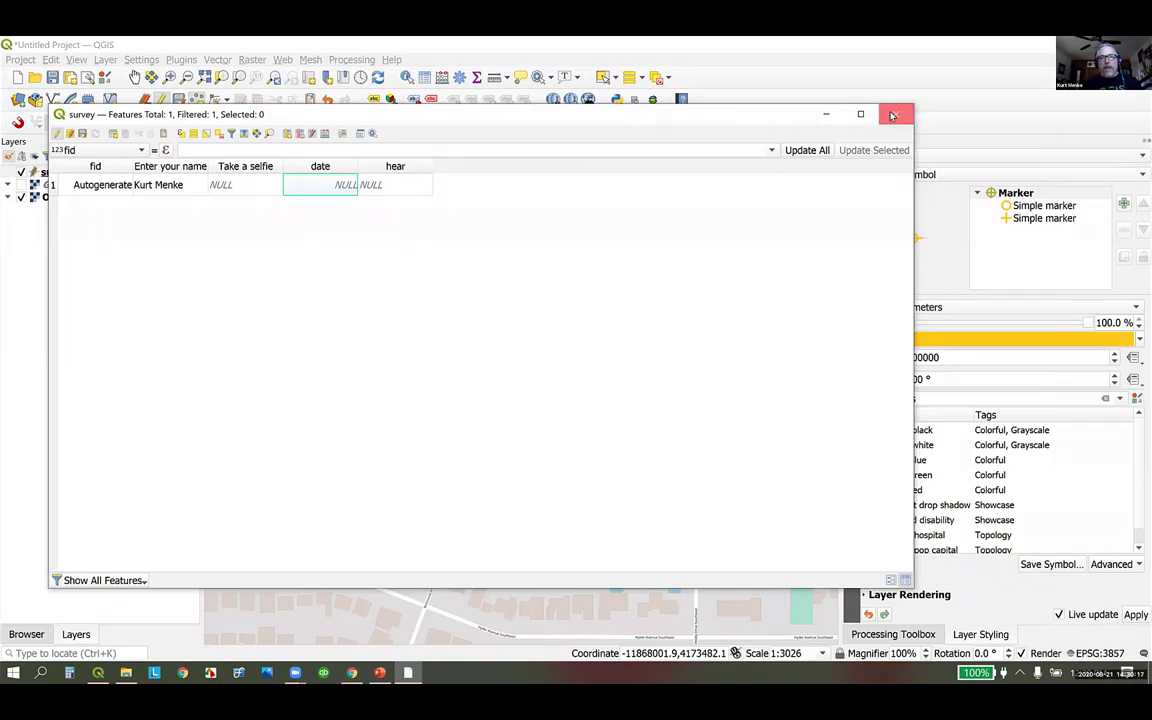
key("Escape")
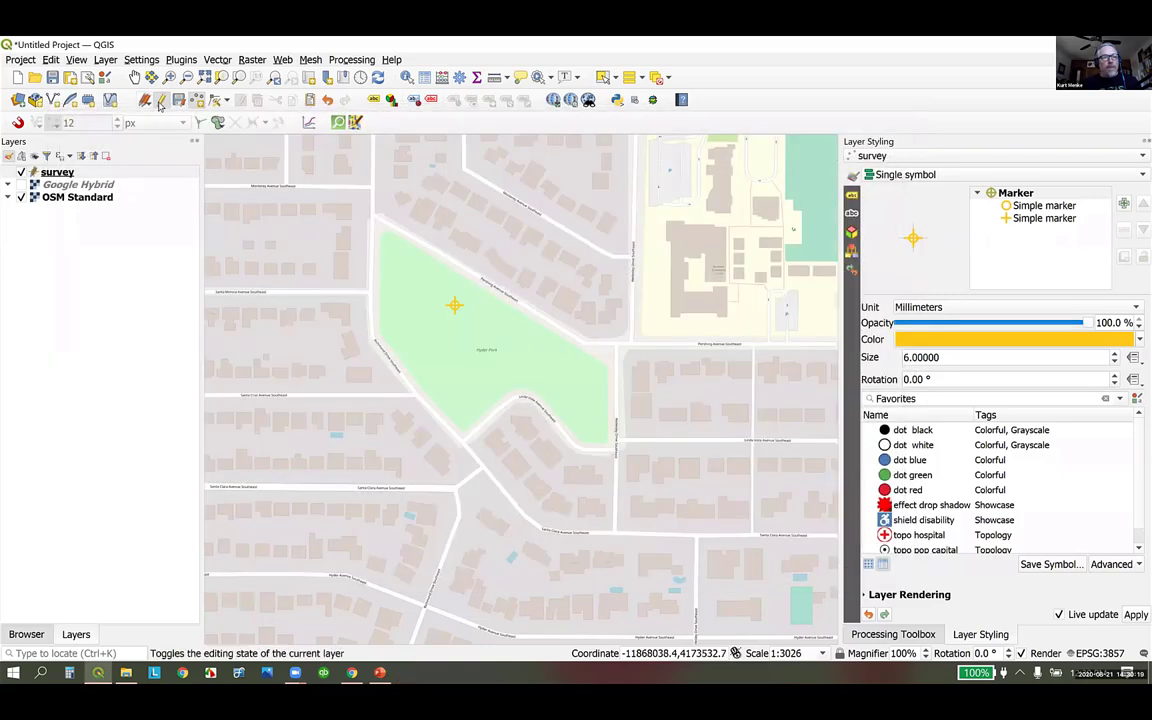
- Stop editing the survey layer and discard the test point
left_click(160, 106)
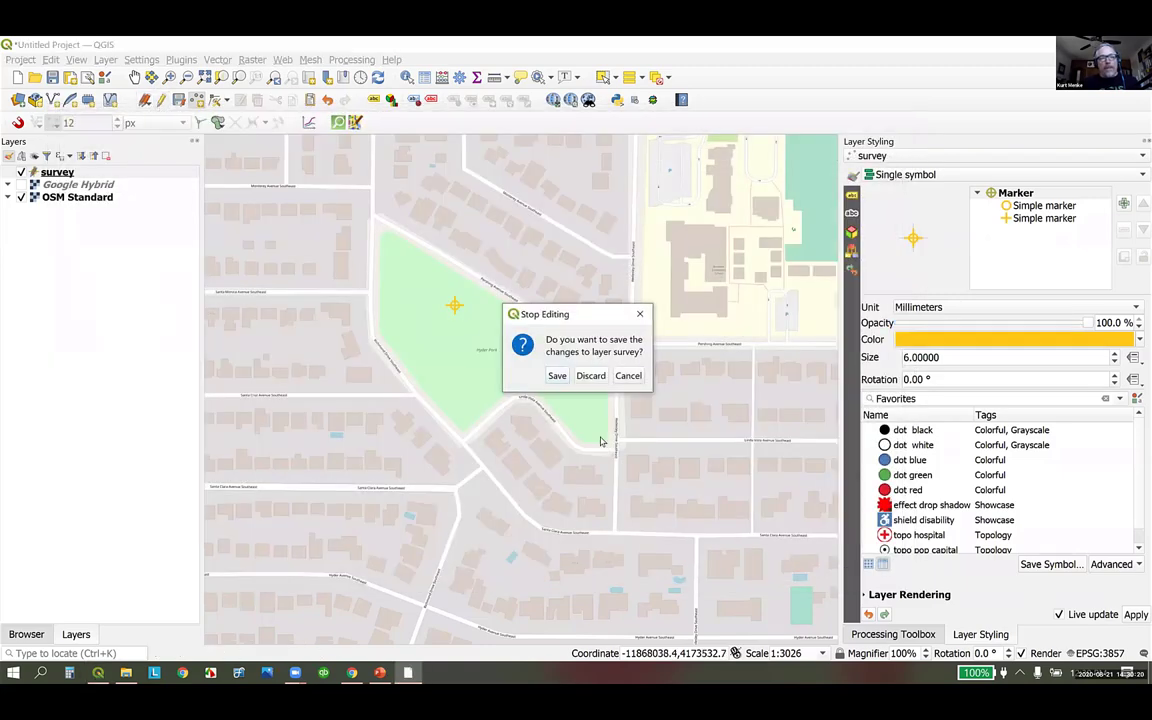
left_click(575, 376)
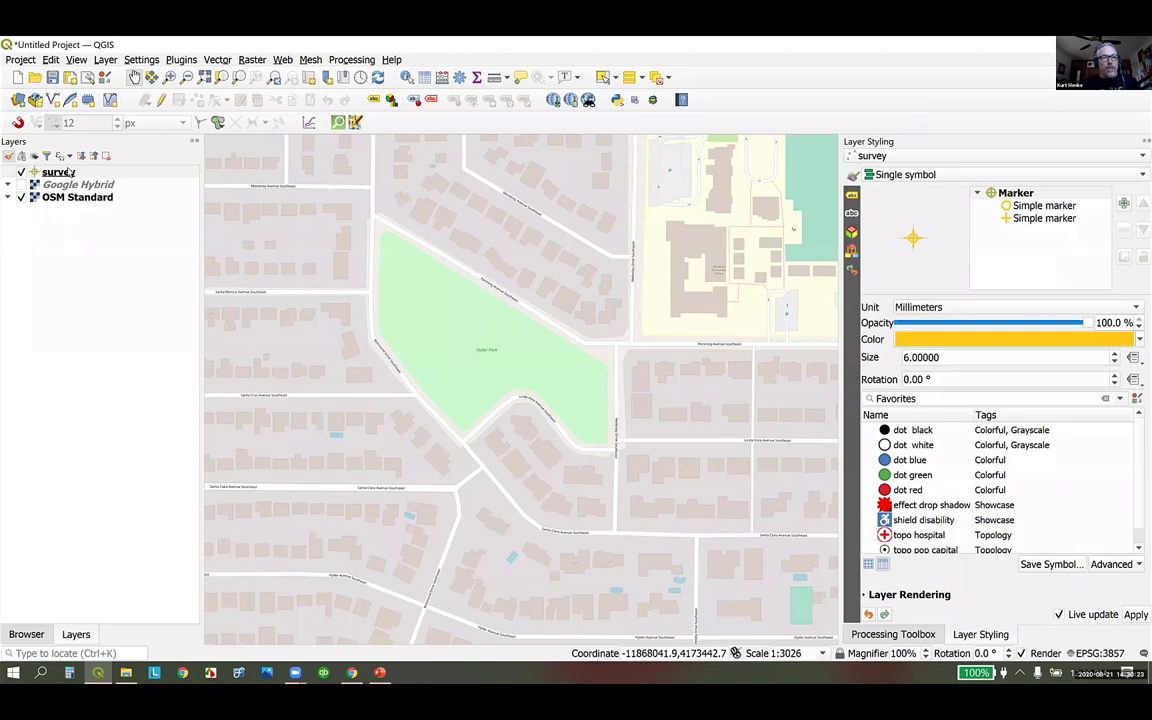
- Open the survey layer's attribute form settings for the date field and turn off its calendar popup
left_click(58, 176)
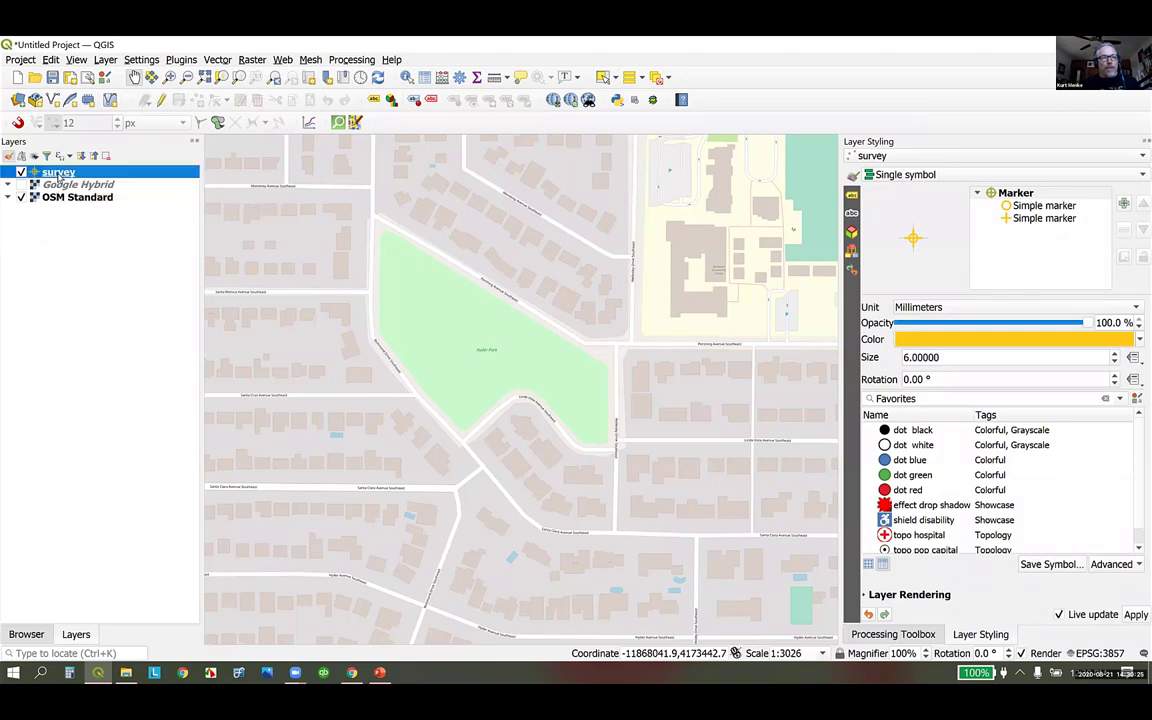
double_click(58, 176)
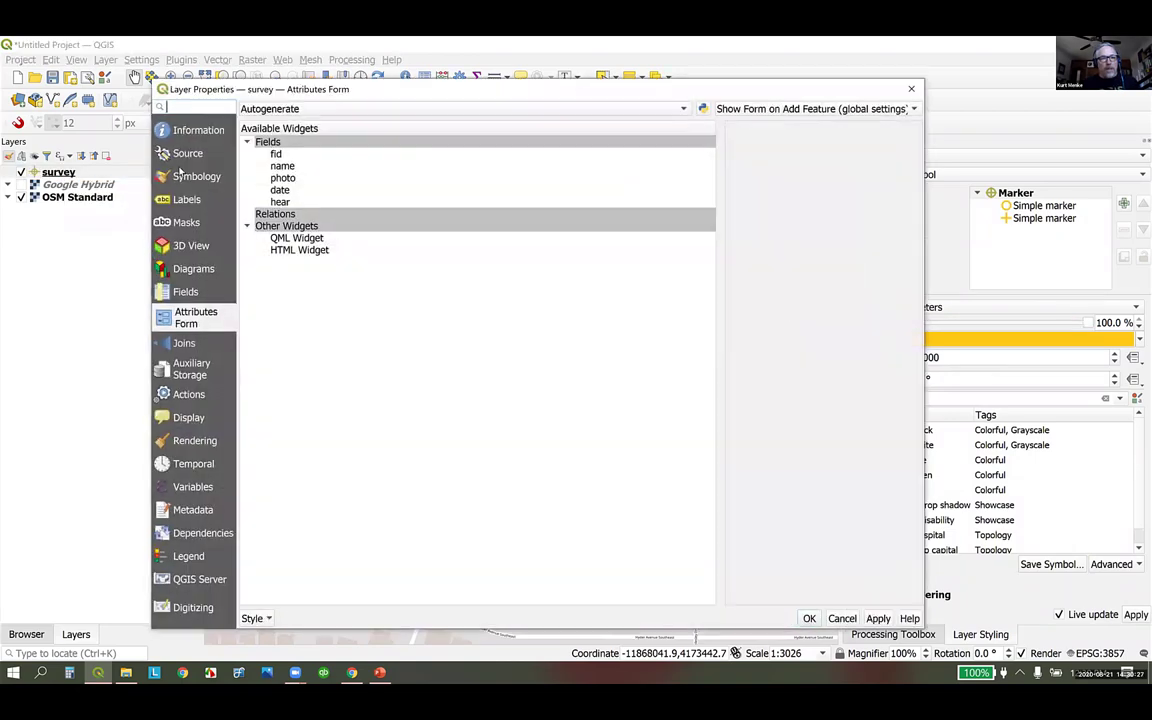
left_click(281, 191)
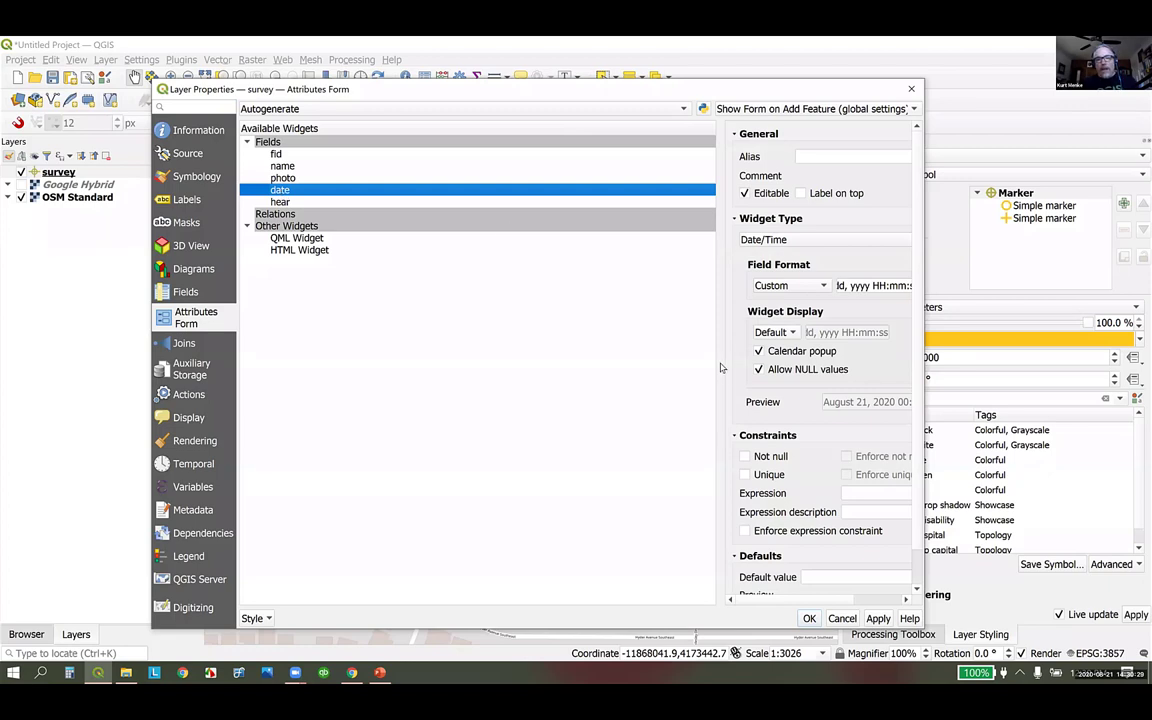
left_click_drag(728, 366, 412, 343)
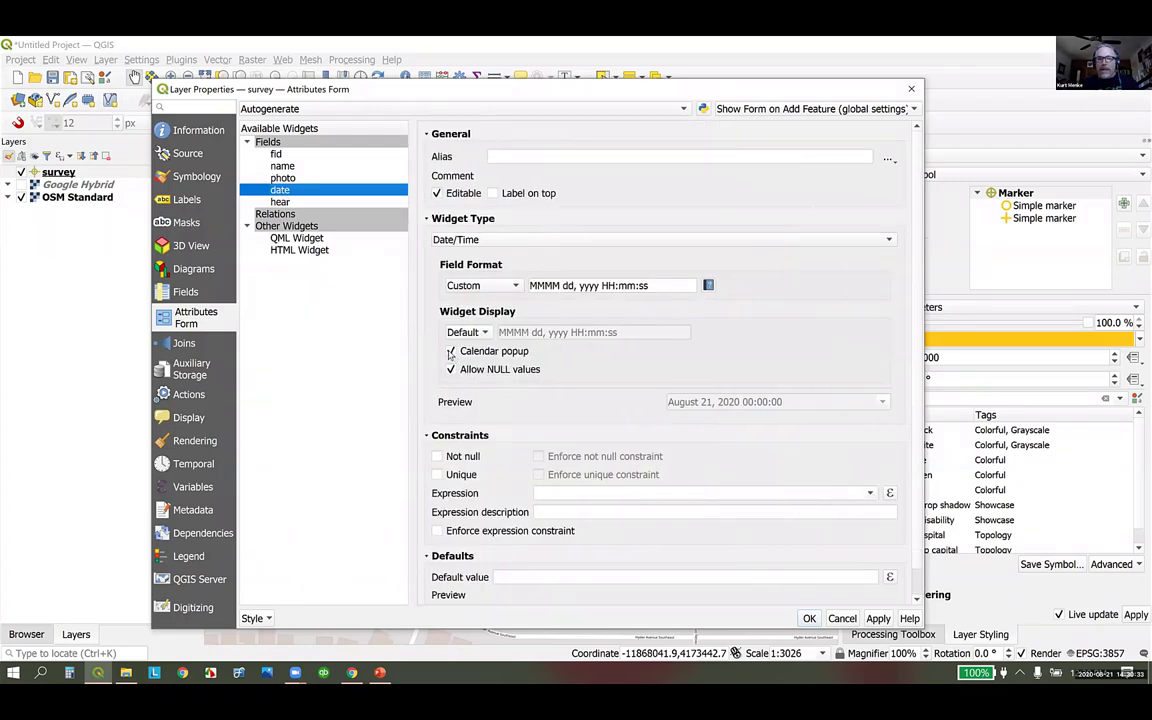
left_click(451, 352)
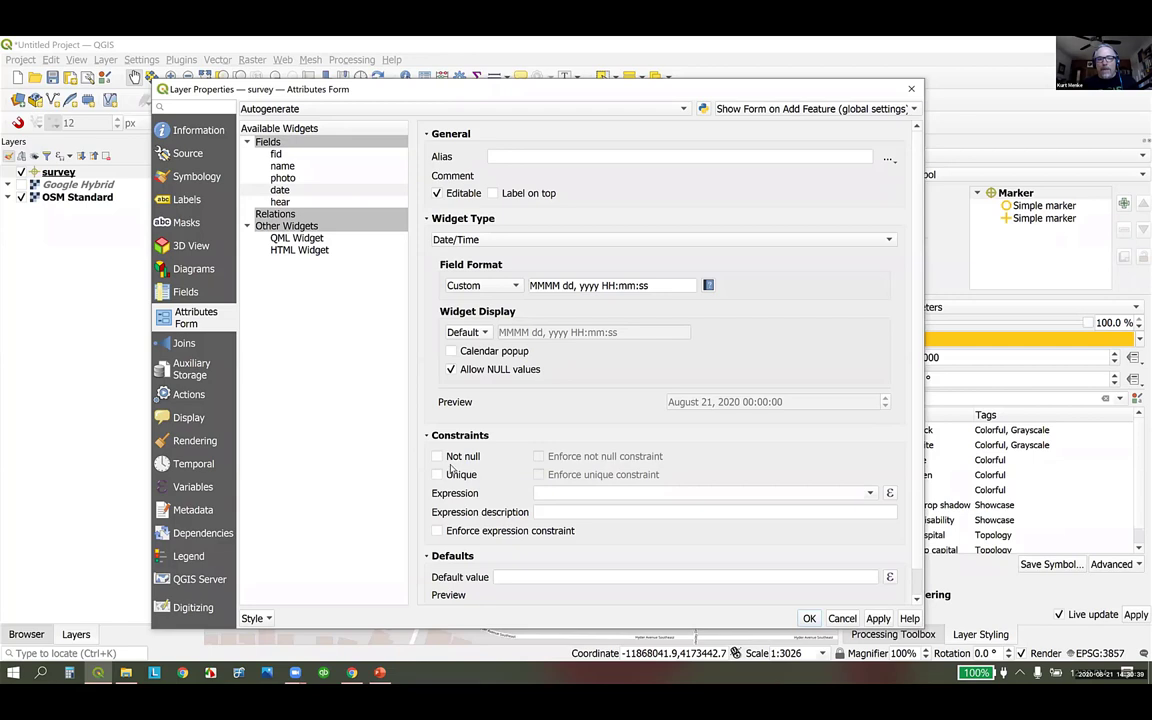
- Constrain the date field to Not null and set its default value to $now
left_click(451, 462)
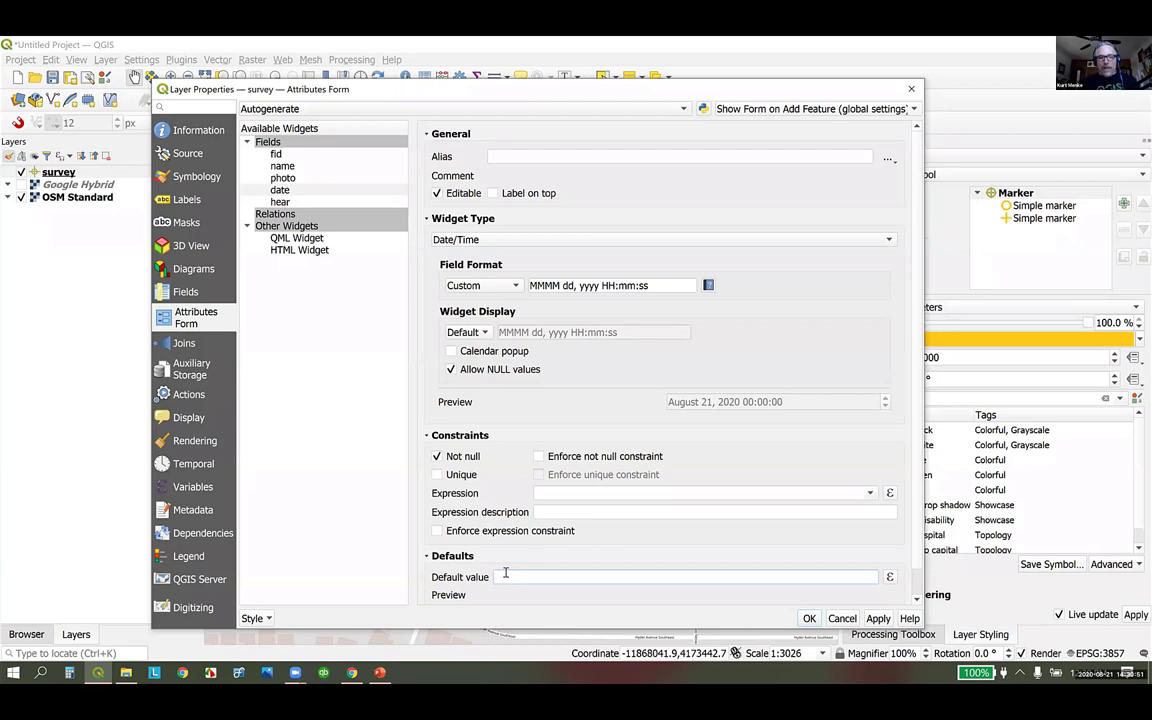
type("$")
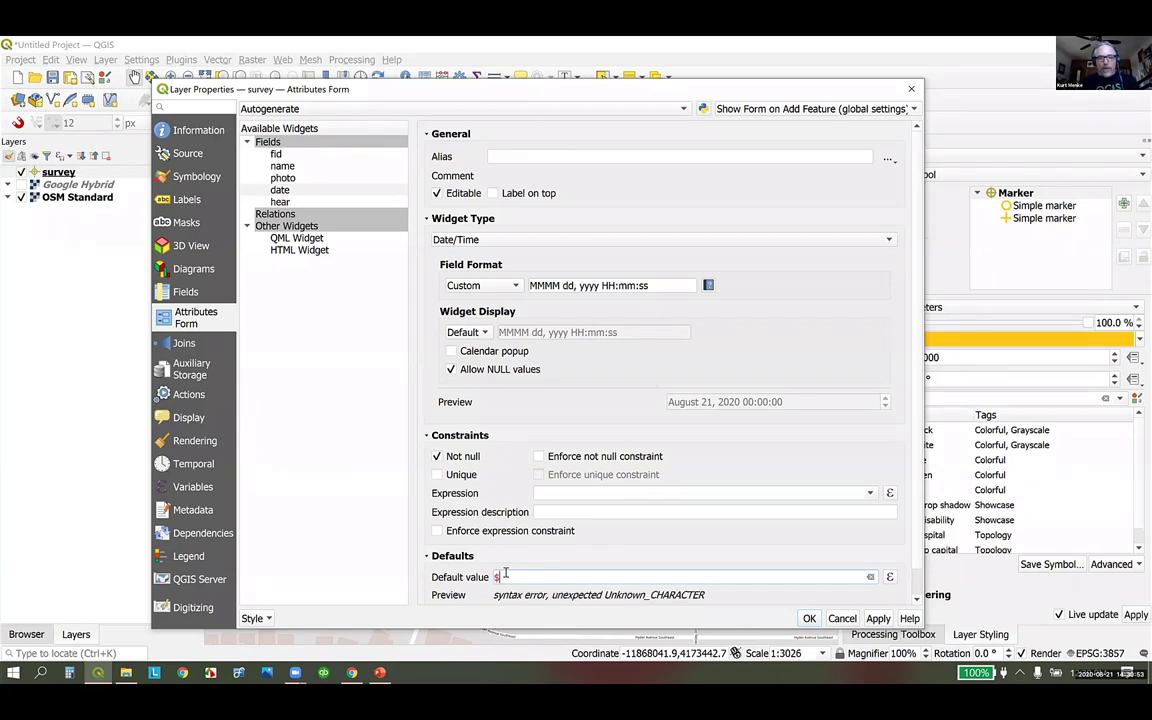
type("now")
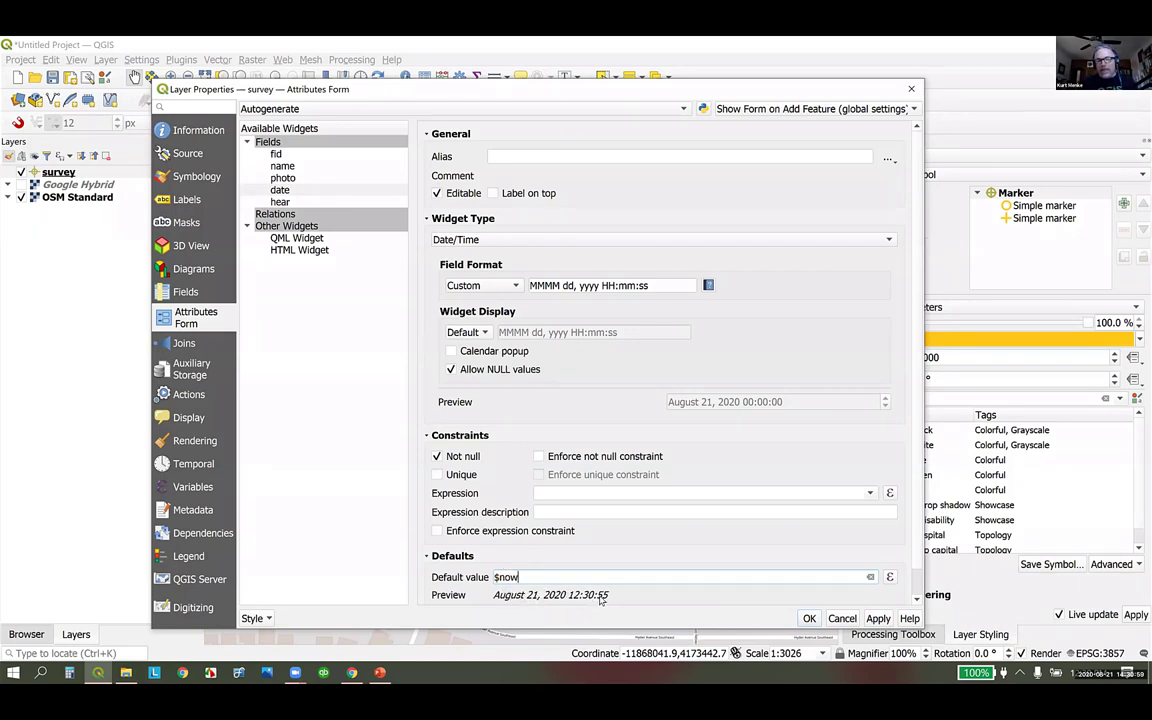
- Give the hear field the alias "How did you hear about this webinar?", constrain it to Not null, and accept the layer properties
left_click(284, 203)
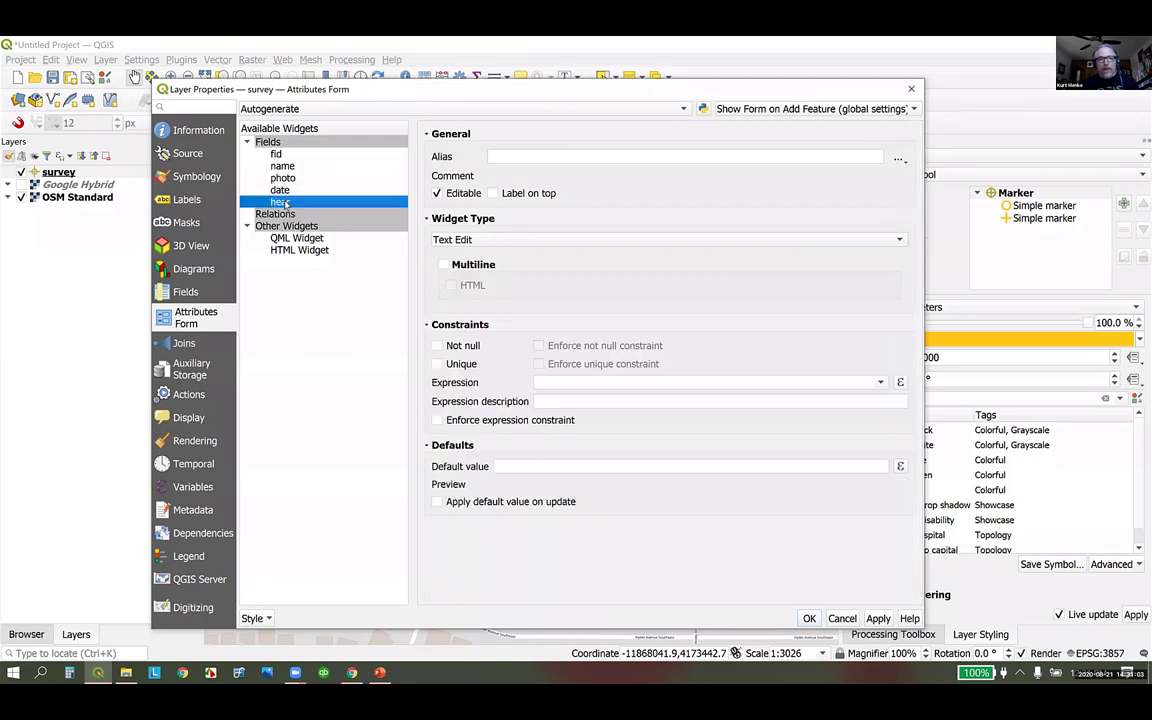
left_click(492, 160)
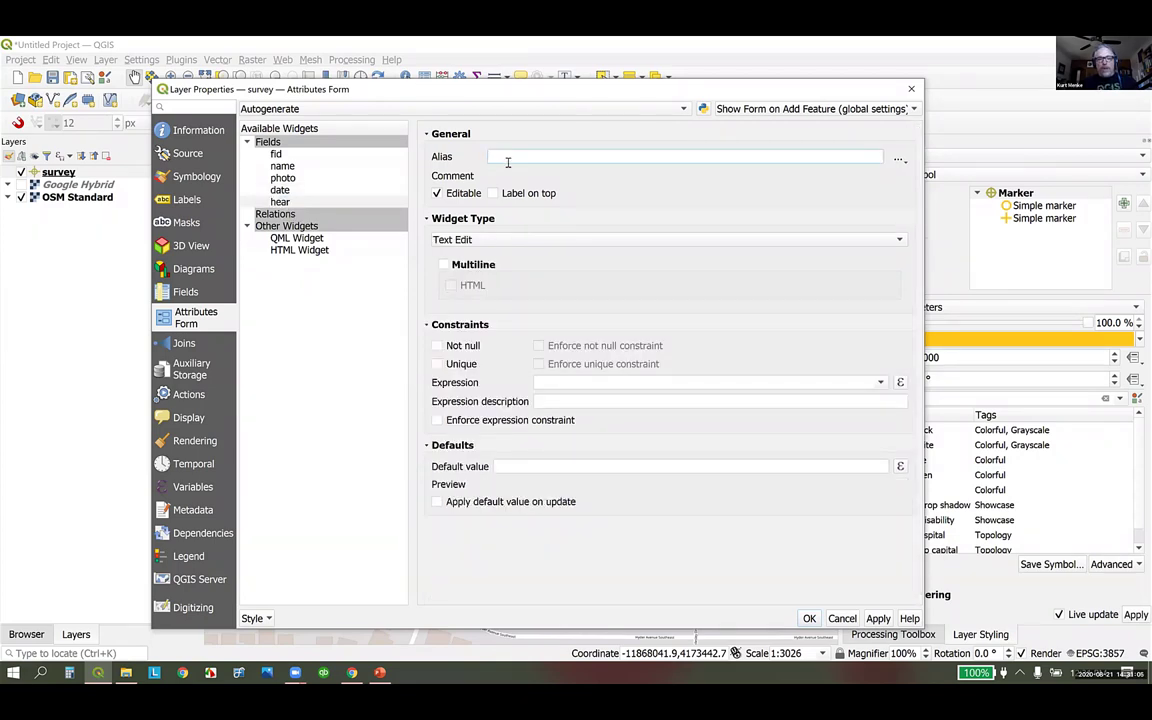
type("How")
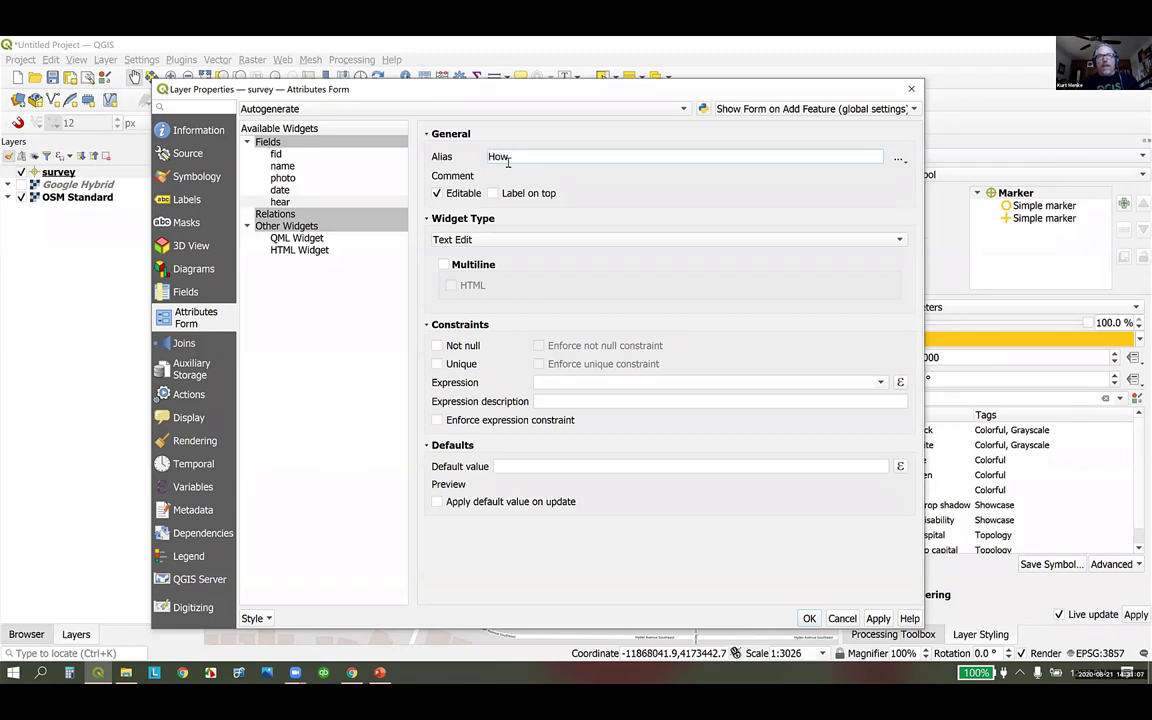
type(" did you hear aobu")
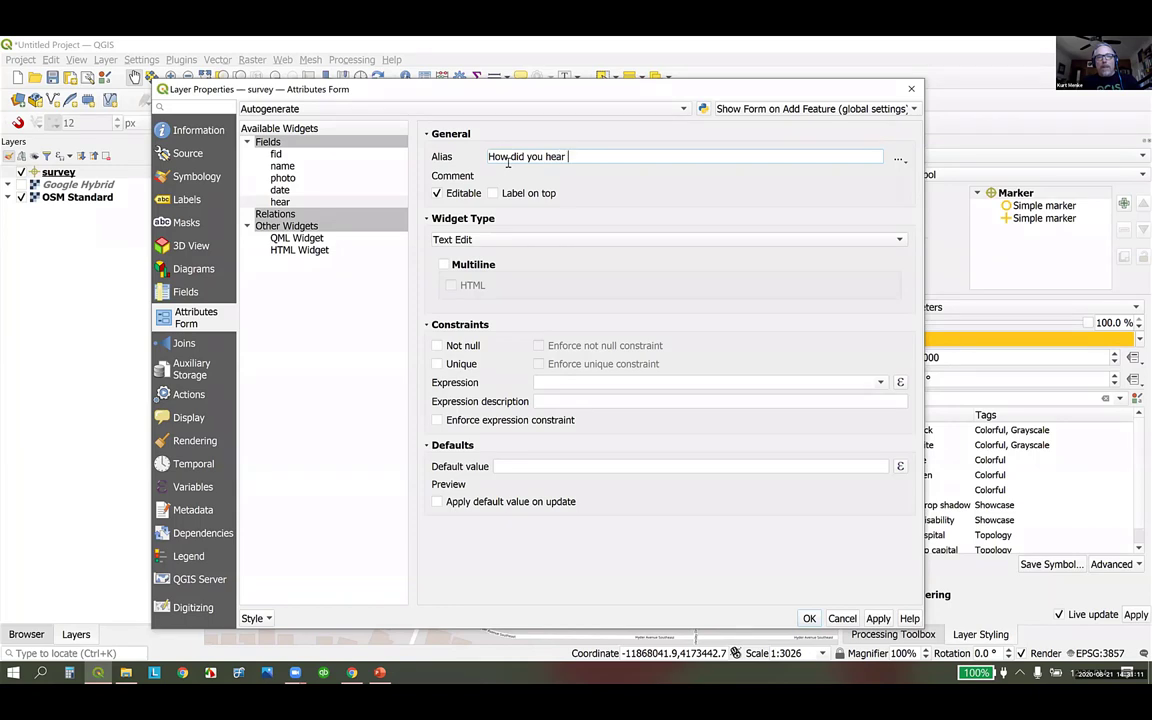
key("BackSpace")
key("BackSpace")
type("bout this webinar?")
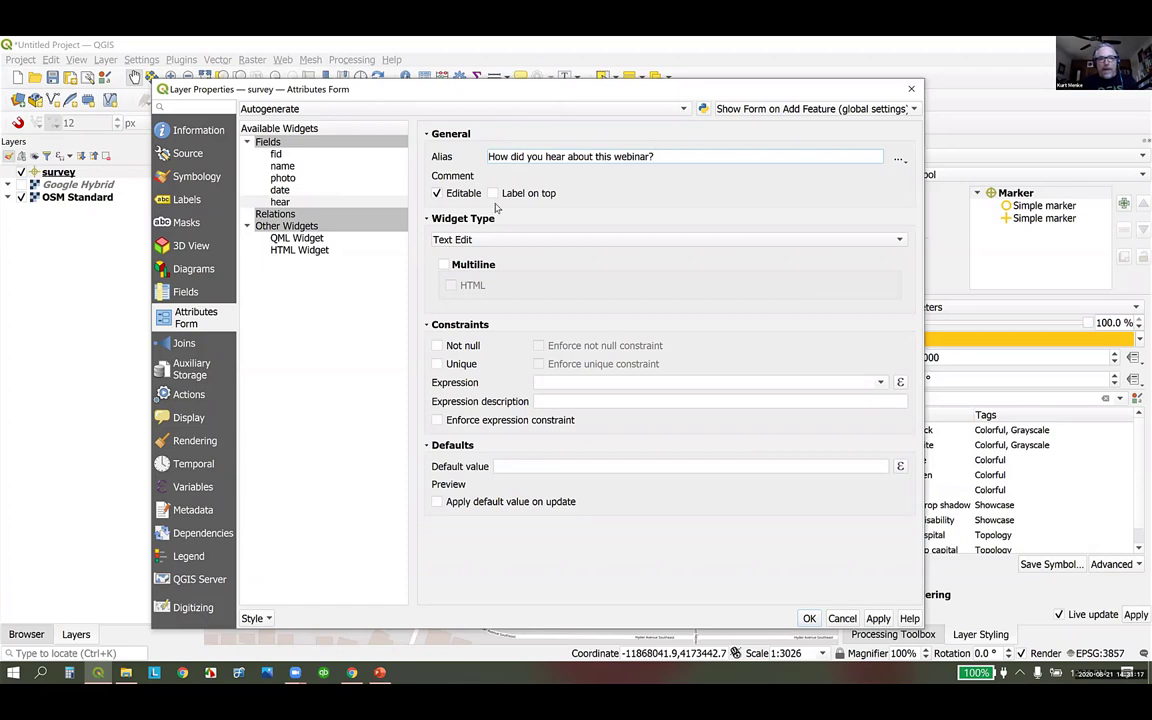
left_click(449, 344)
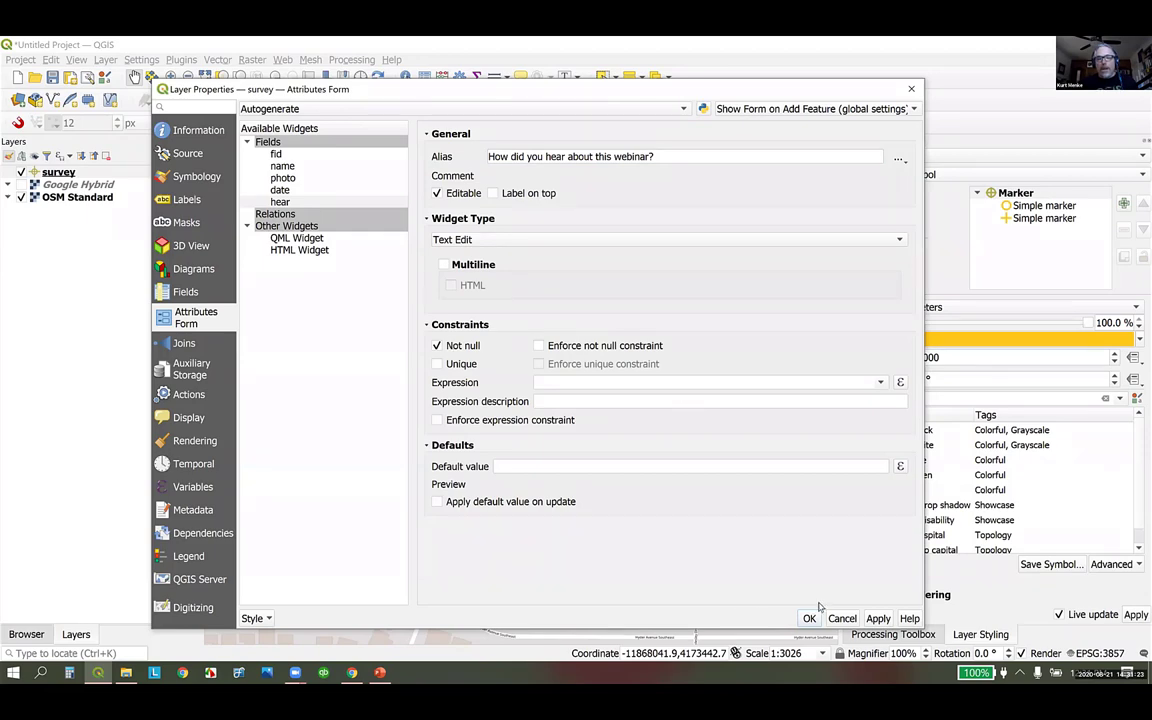
left_click(809, 618)
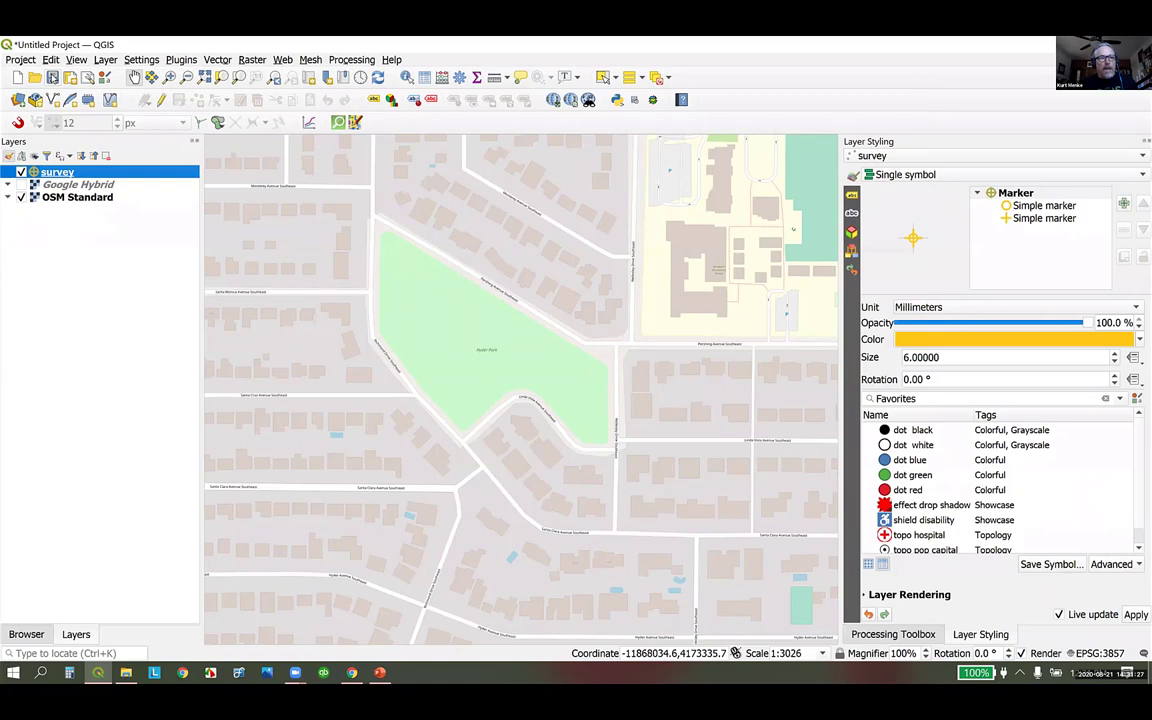
- Save the project as CHMDemo, a QGZ file, in the CHM_Input_Demo folder
left_click(52, 77)
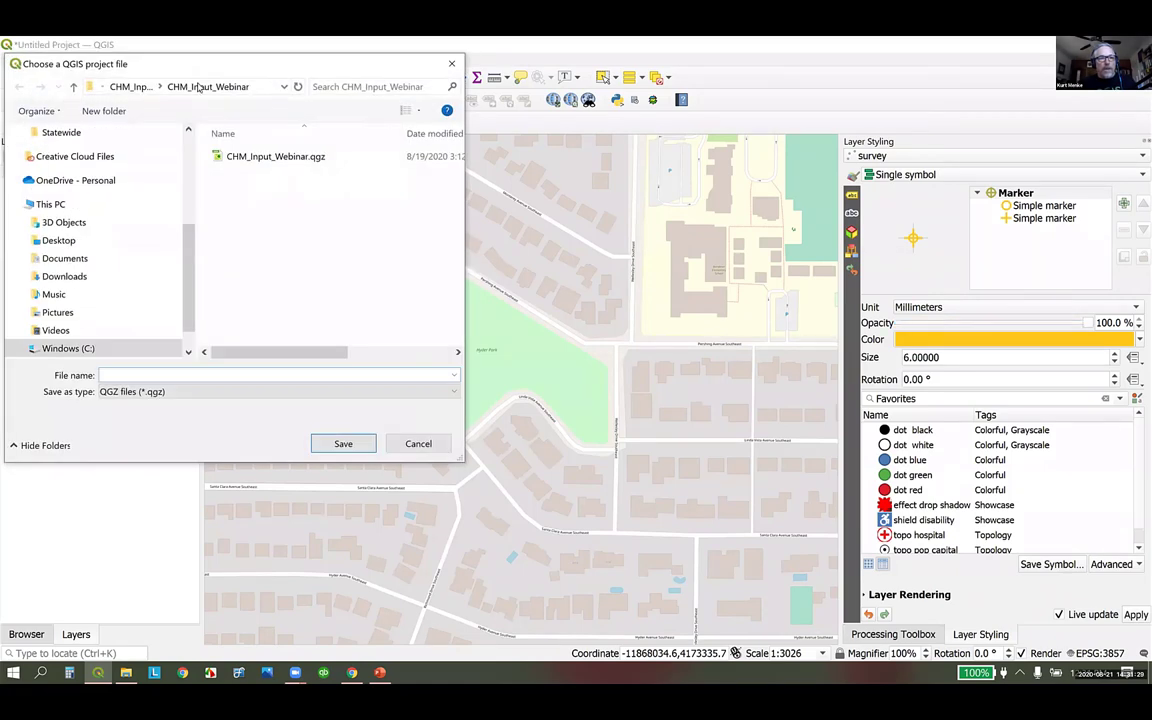
left_click(124, 87)
double_click(242, 158)
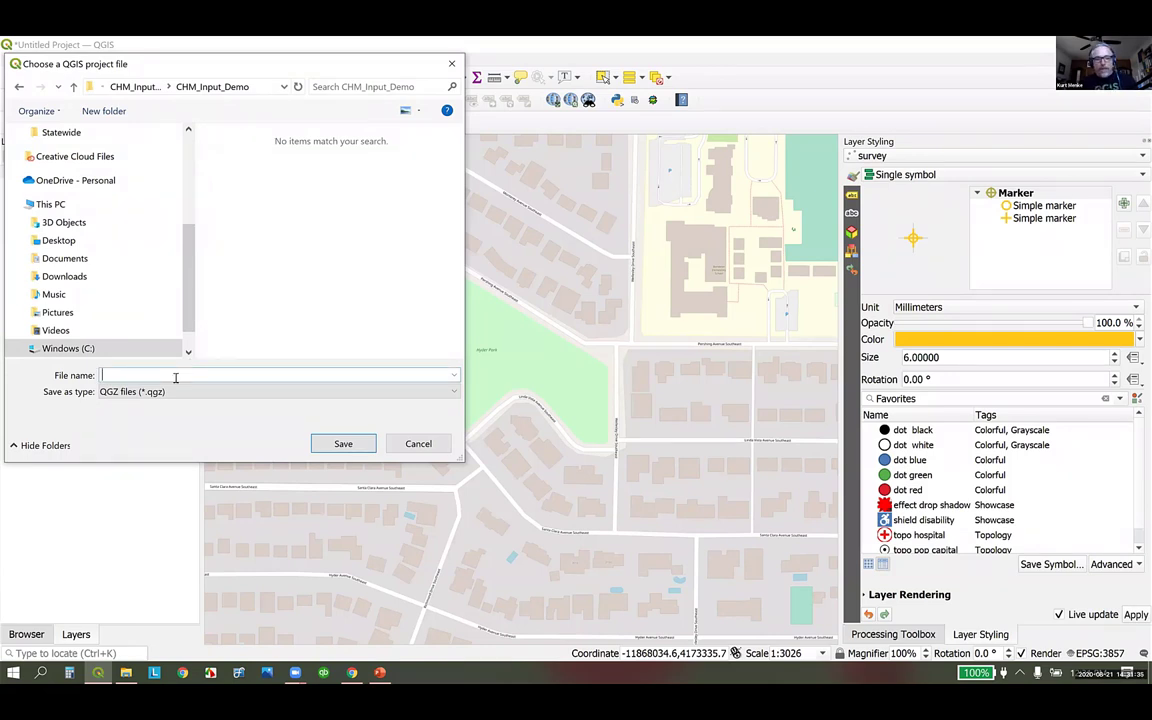
type("CHM")
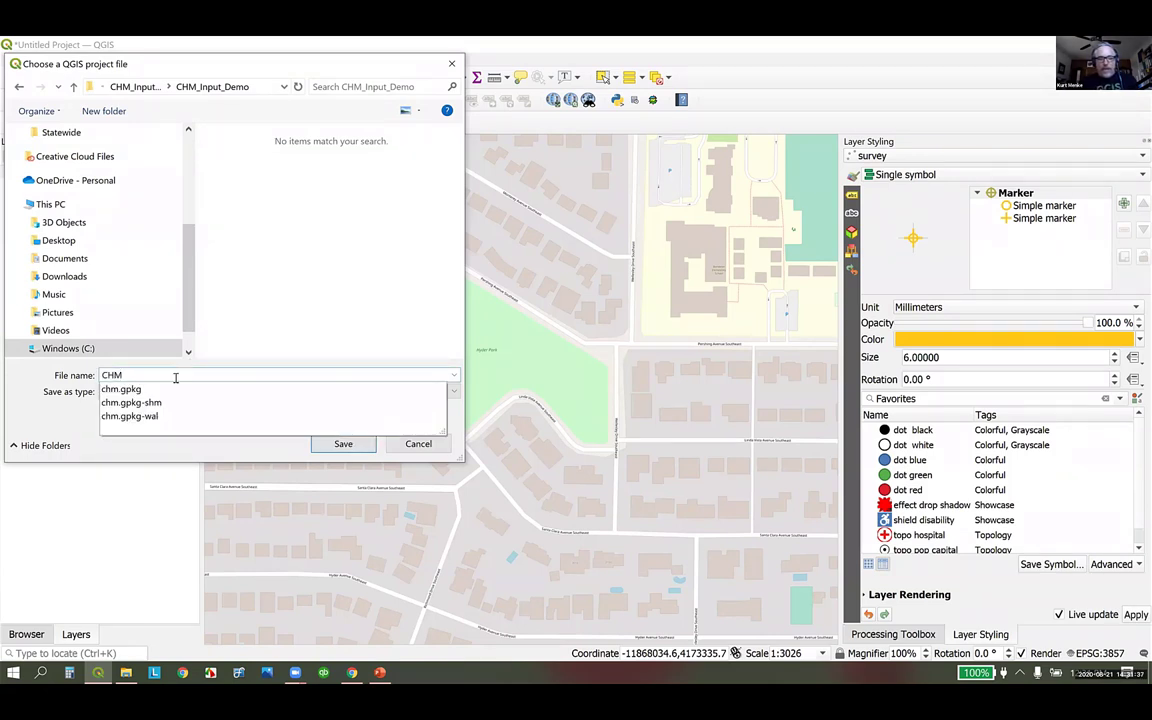
type("Demo")
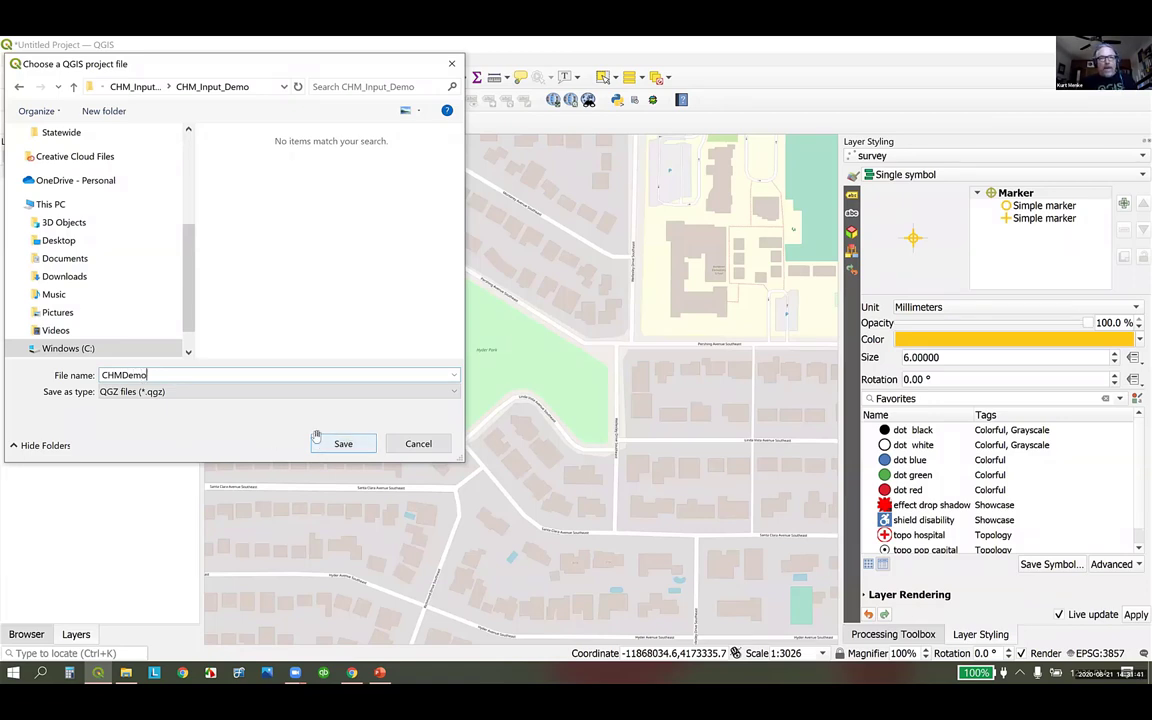
left_click(318, 443)
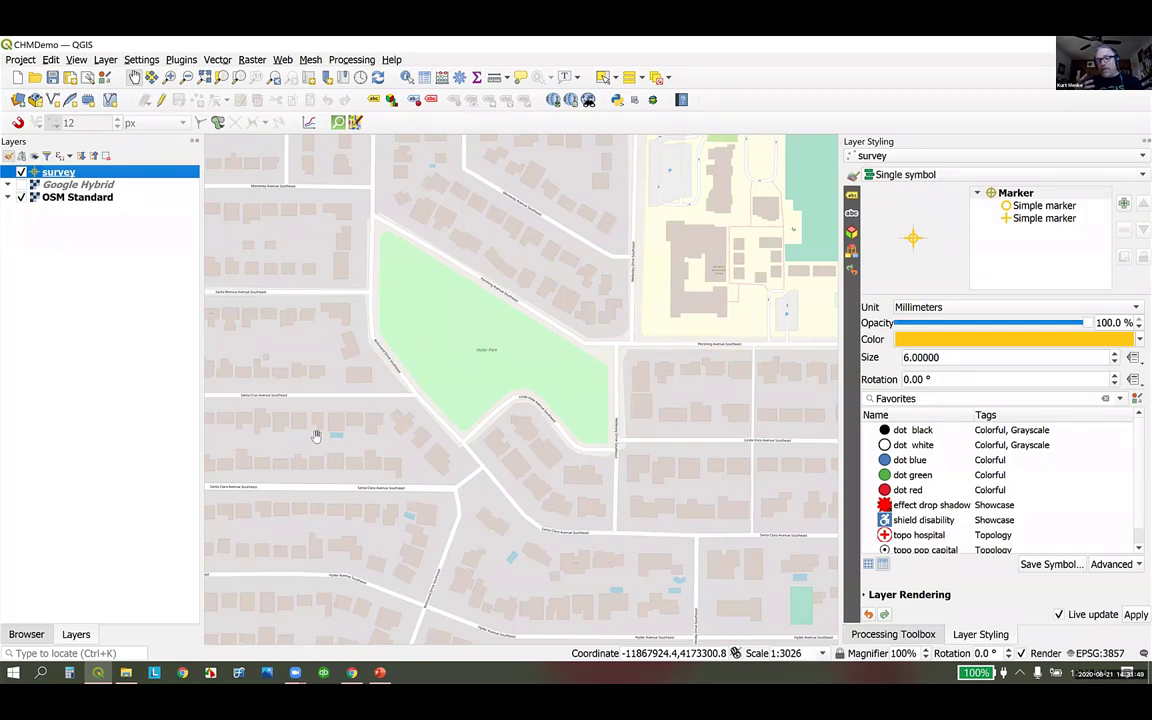
- Add a map theme named OSM with the survey and OSM Standard layers visible and Google Hybrid hidden
left_click(22, 186)
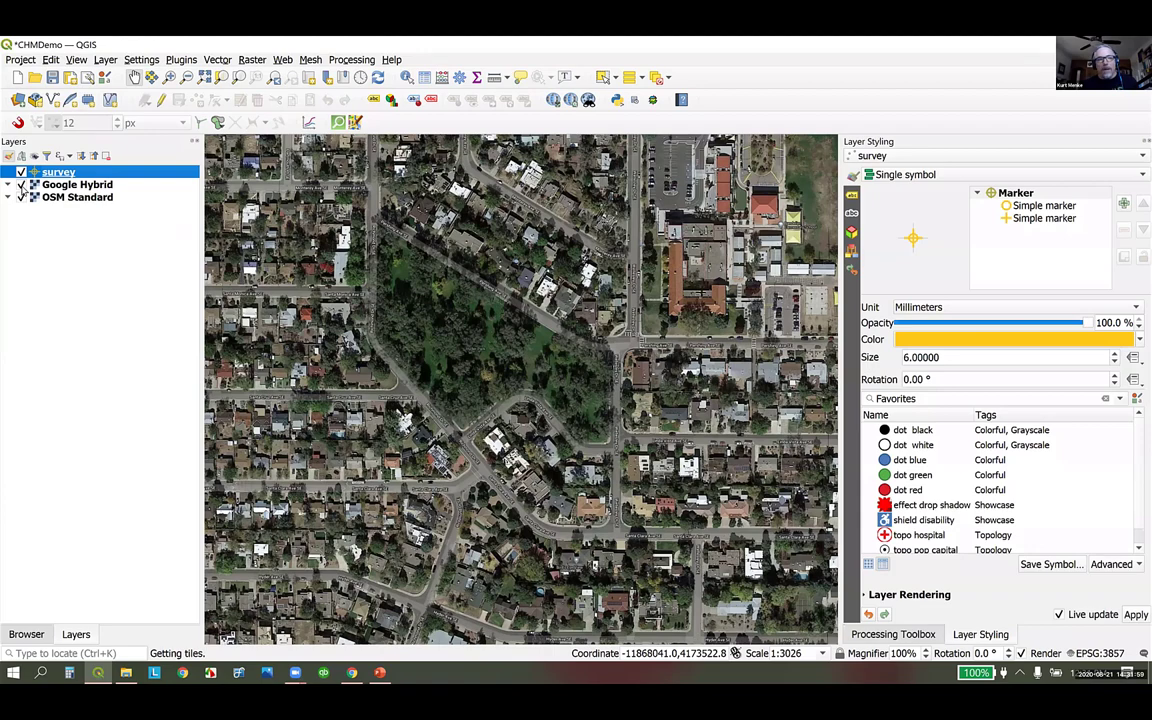
left_click(22, 186)
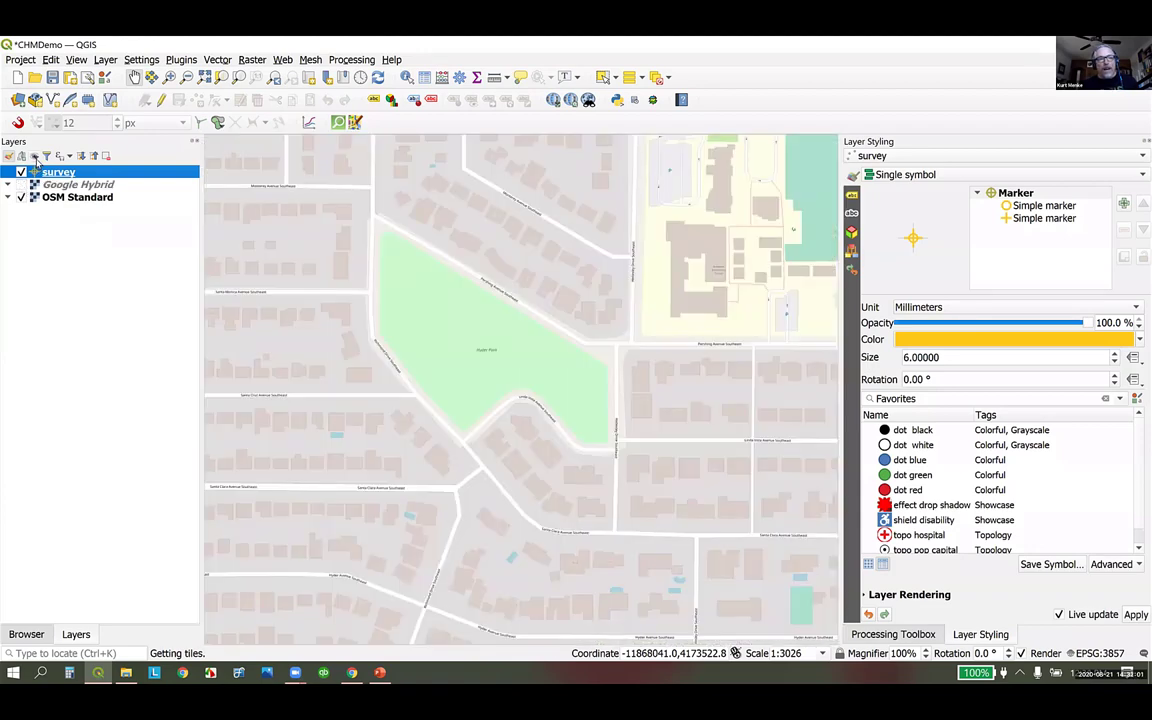
left_click(35, 157)
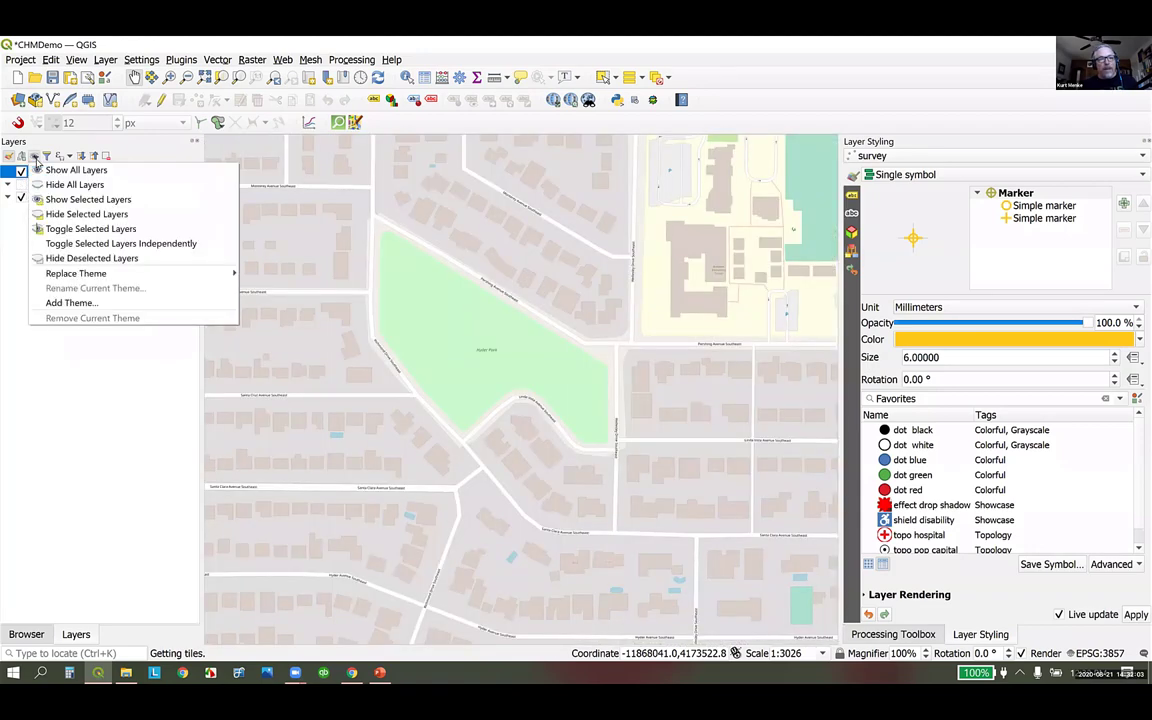
left_click(68, 303)
left_click_drag(119, 204, 527, 229)
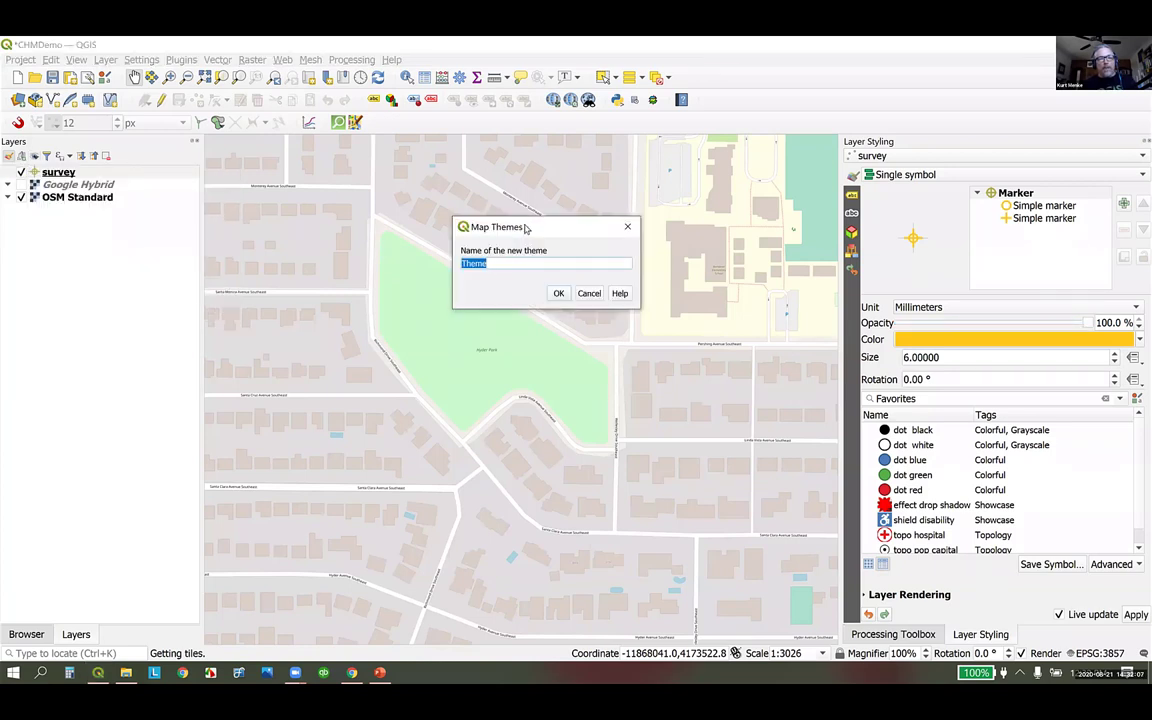
type("OSM")
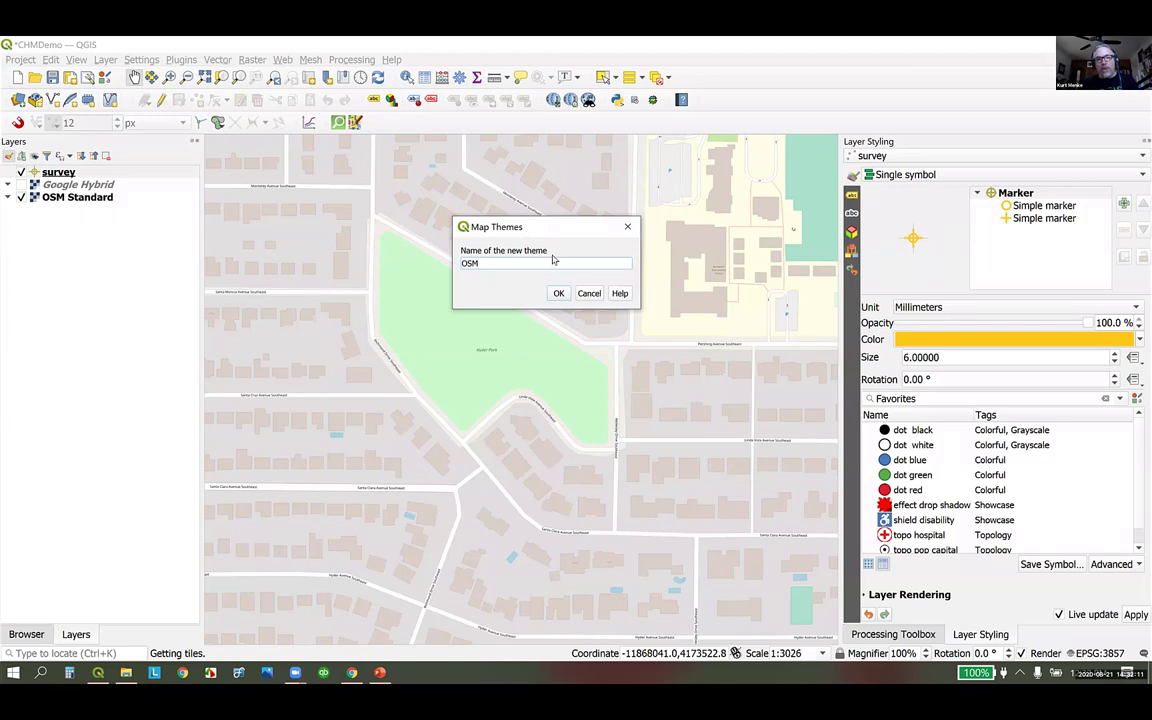
left_click(556, 291)
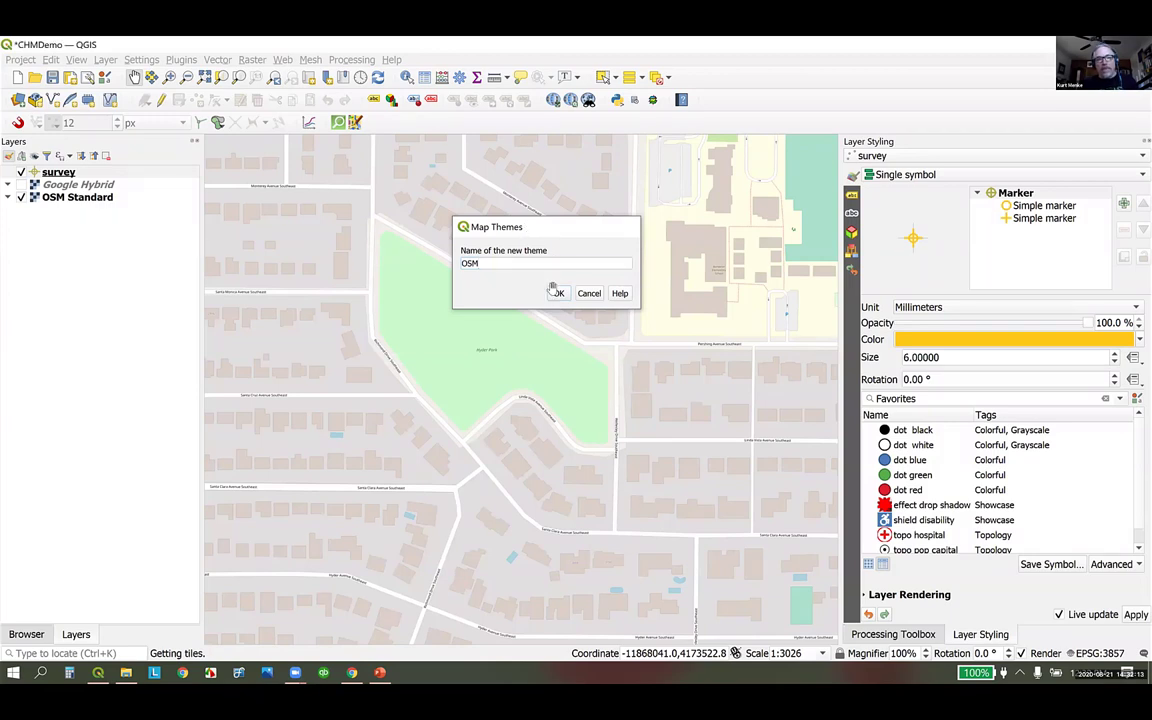
- Hide OSM Standard, show Google Hybrid, and add a map theme named Satellite from this layer visibility
left_click(21, 197)
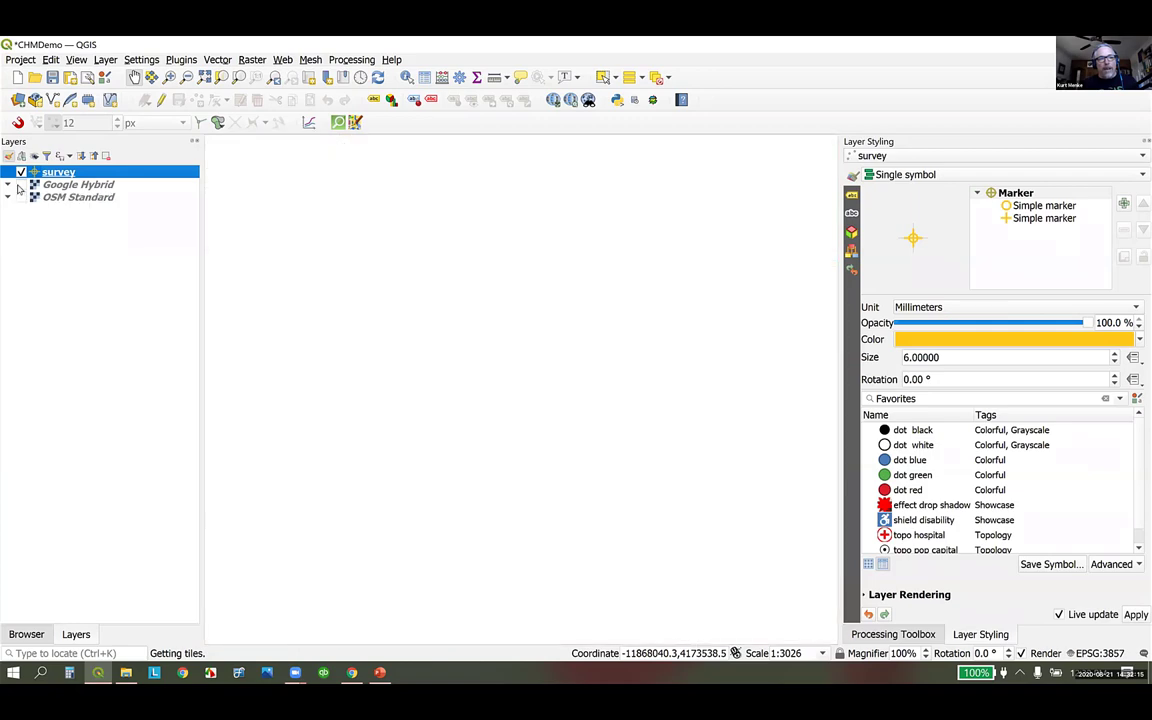
left_click(21, 184)
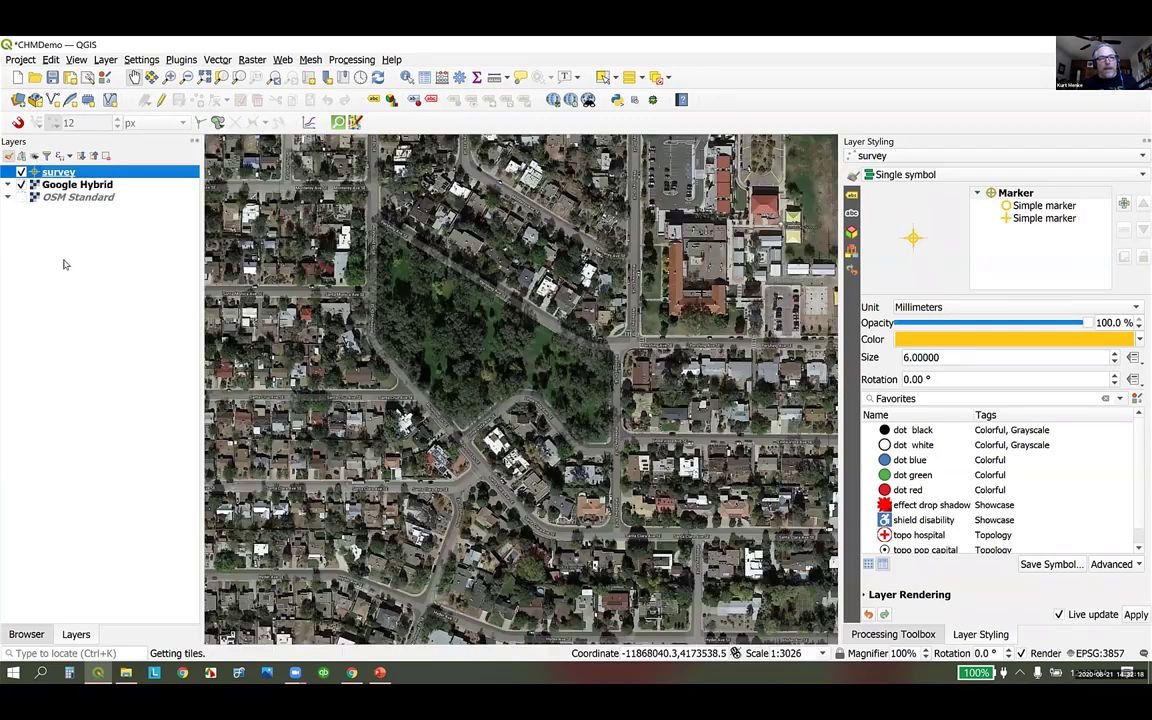
left_click(34, 155)
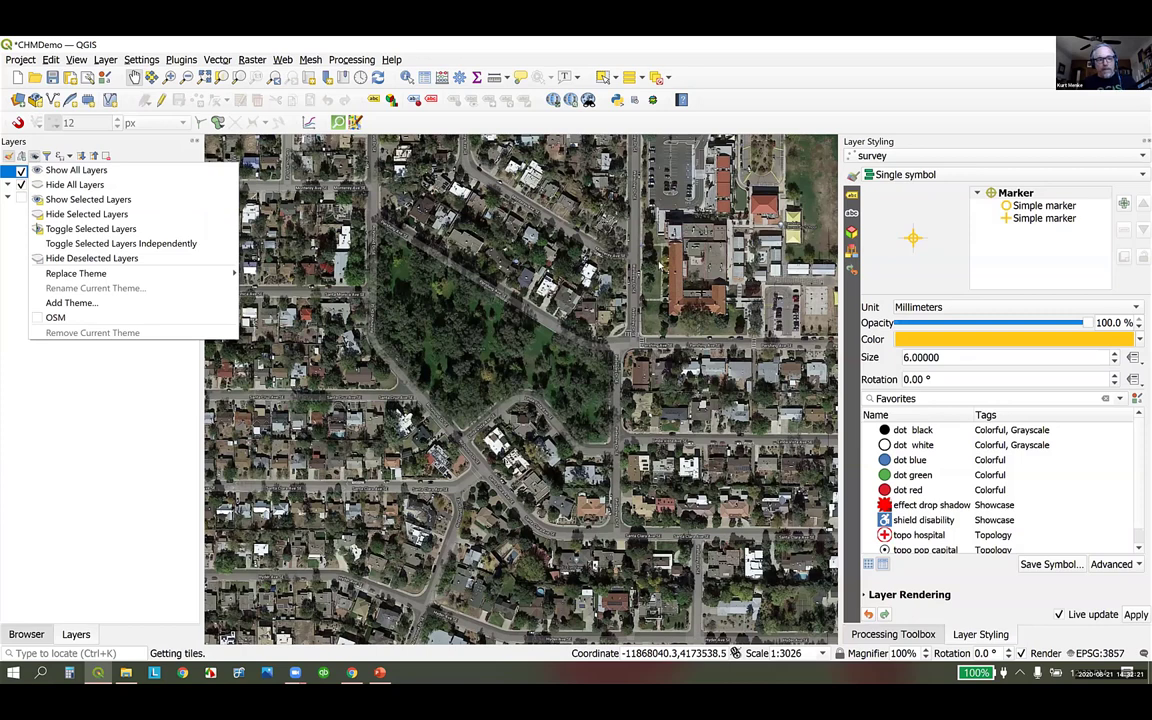
left_click(71, 302)
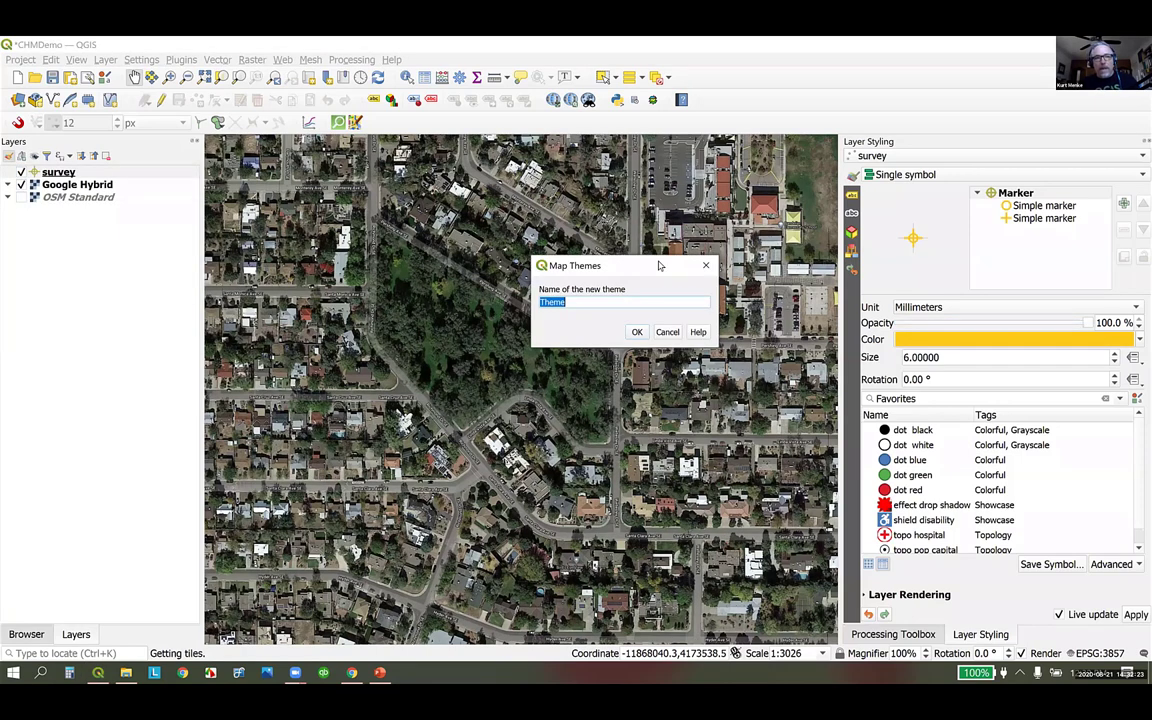
type("Satellite")
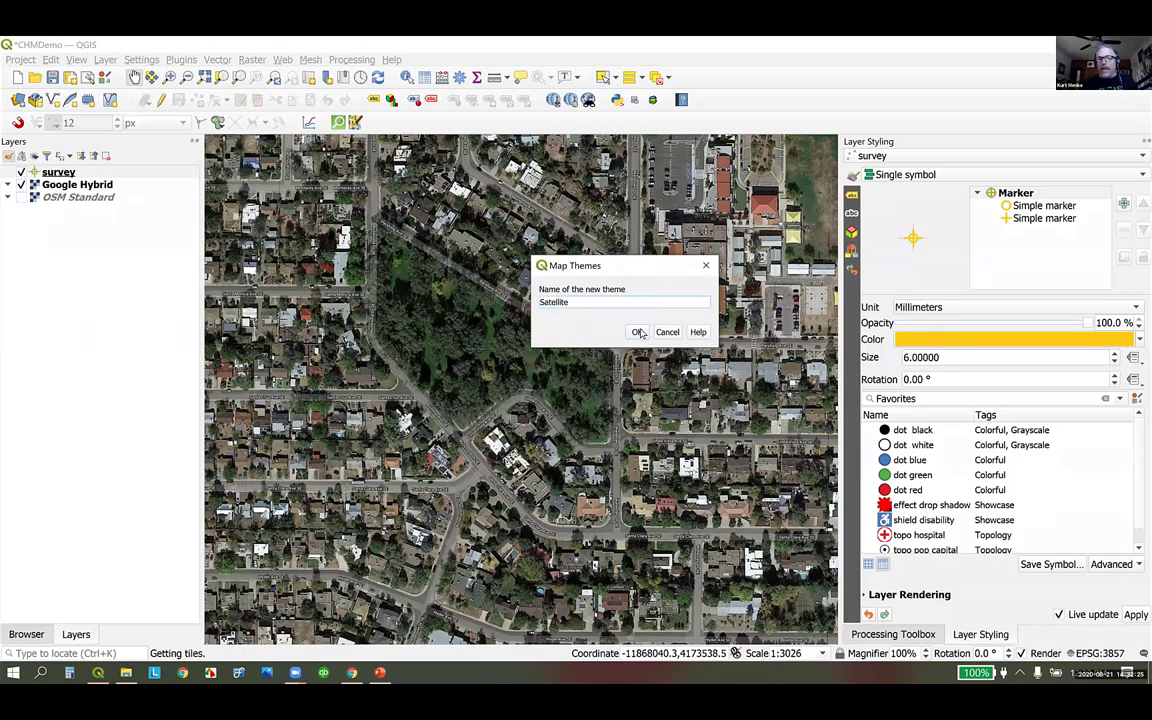
left_click(638, 332)
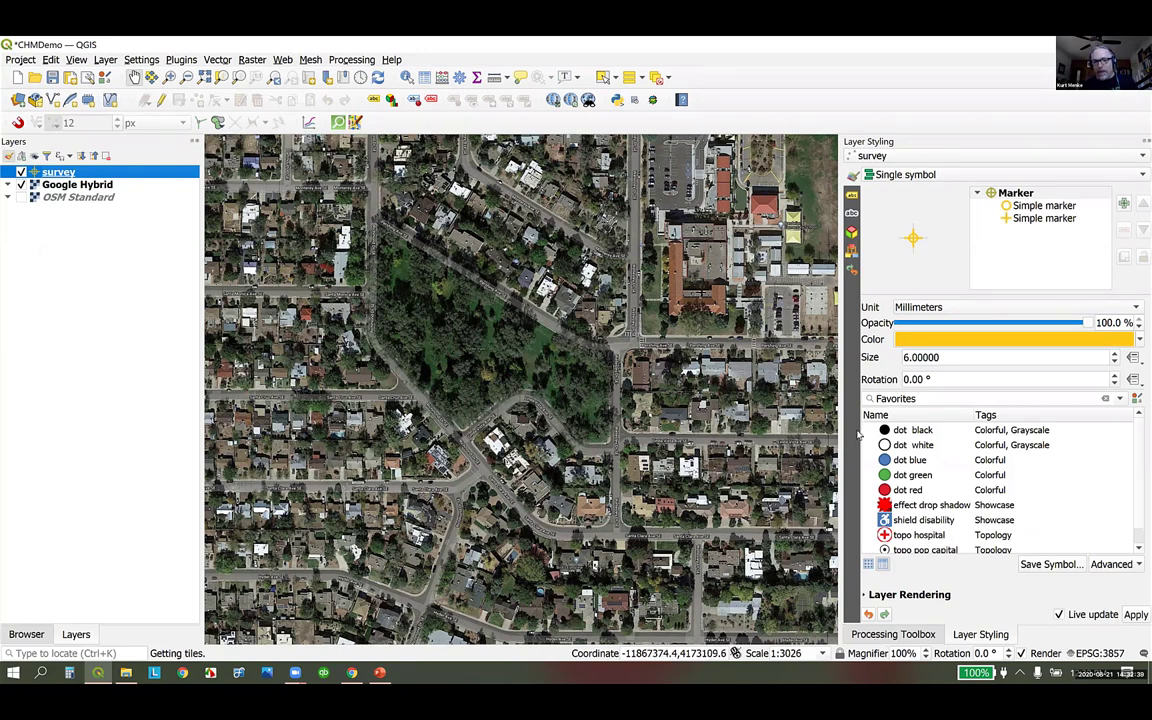
- Look at the Vector tiles algorithms in the Processing Toolbox, and return to the survey layer's styling
key("ctrl+alt+t")
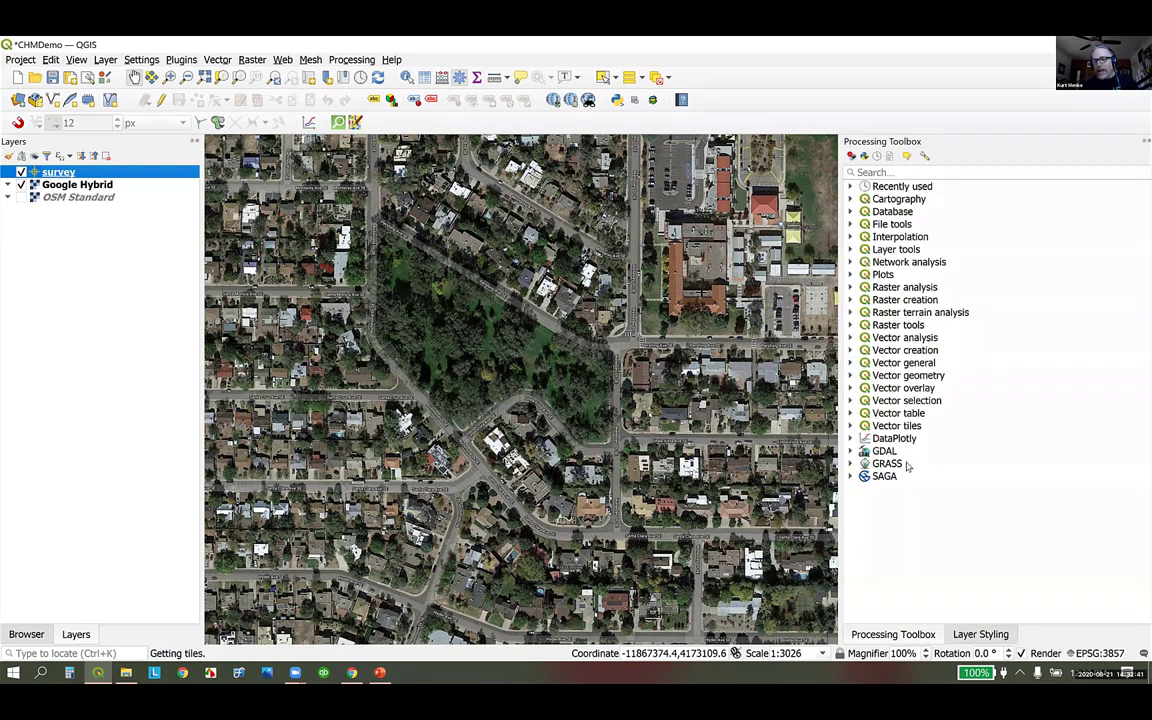
double_click(897, 426)
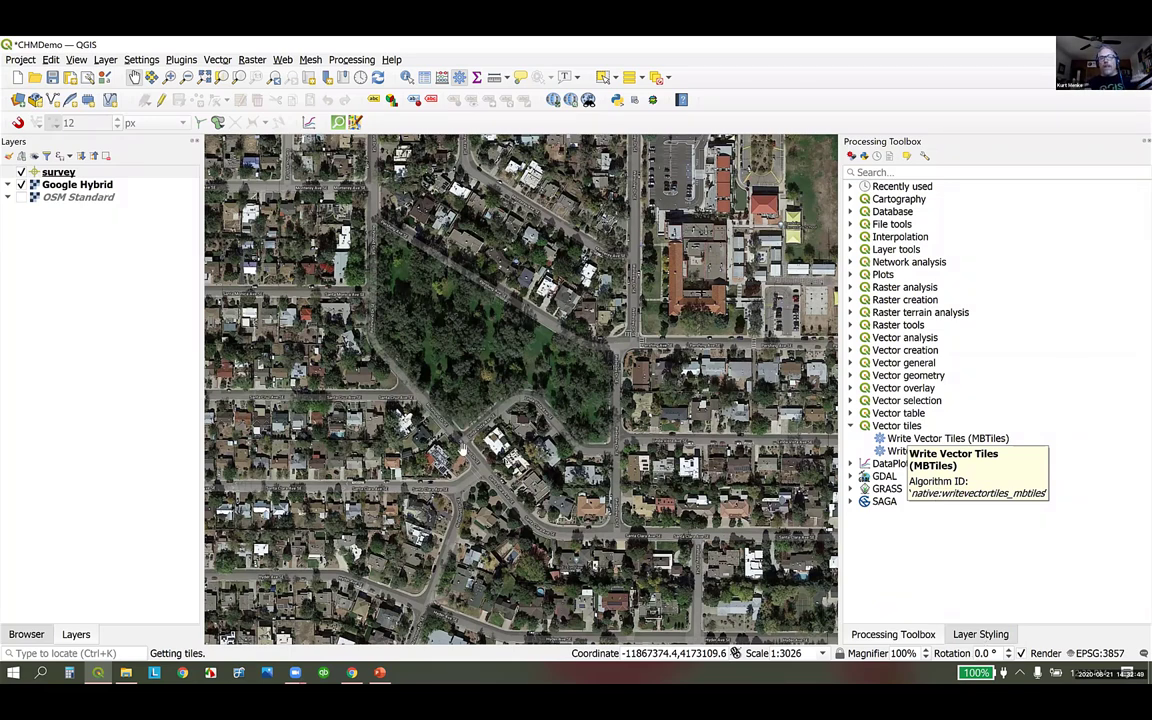
key("F7")
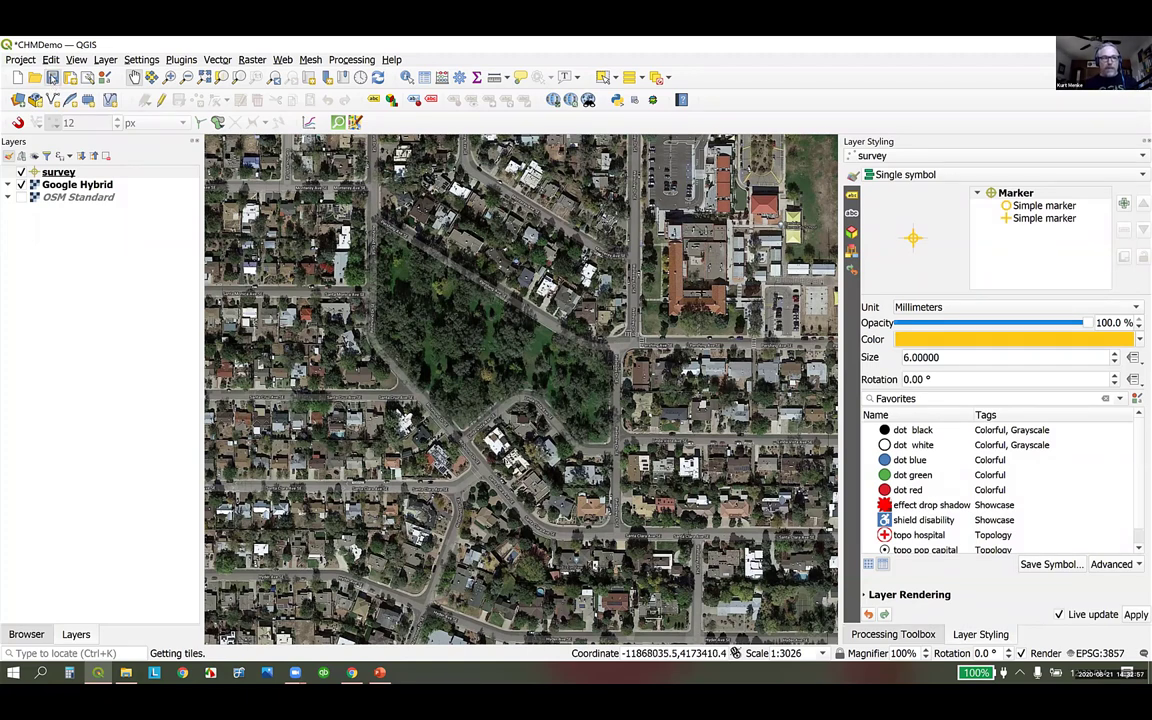
- Save the project and create a non-public Mergin project named CHM Demo, initialized from the local CHM_Input_Demo folder
left_click(52, 78)
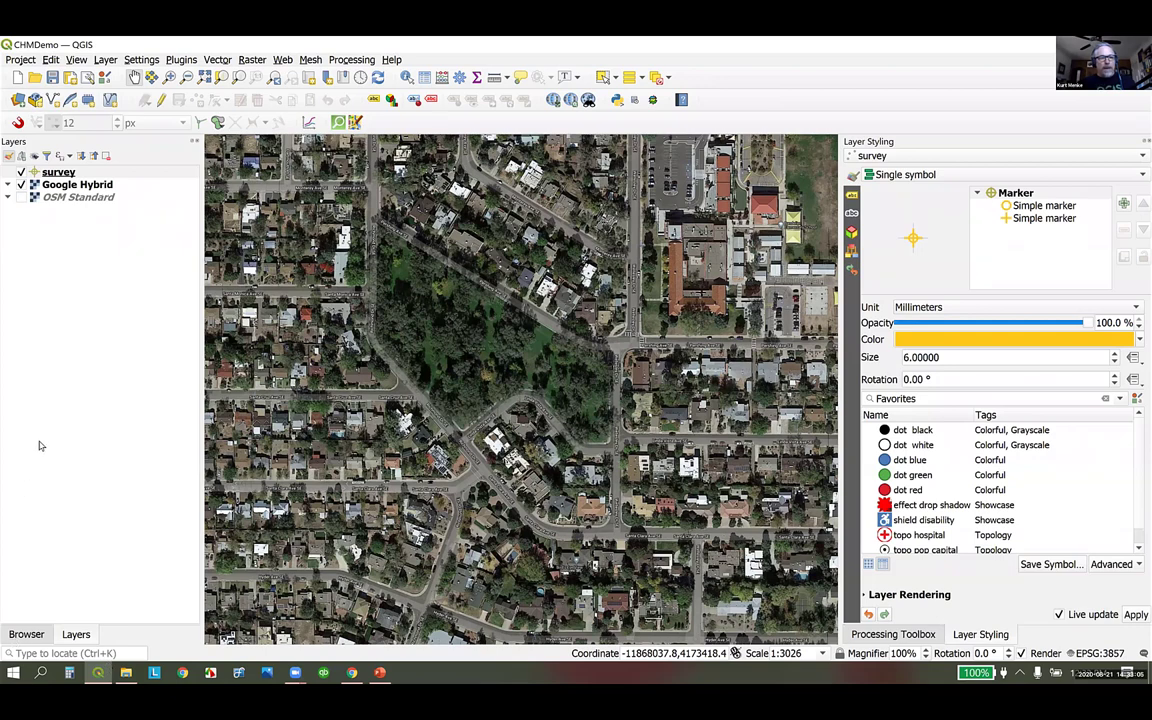
key("ctrl+2")
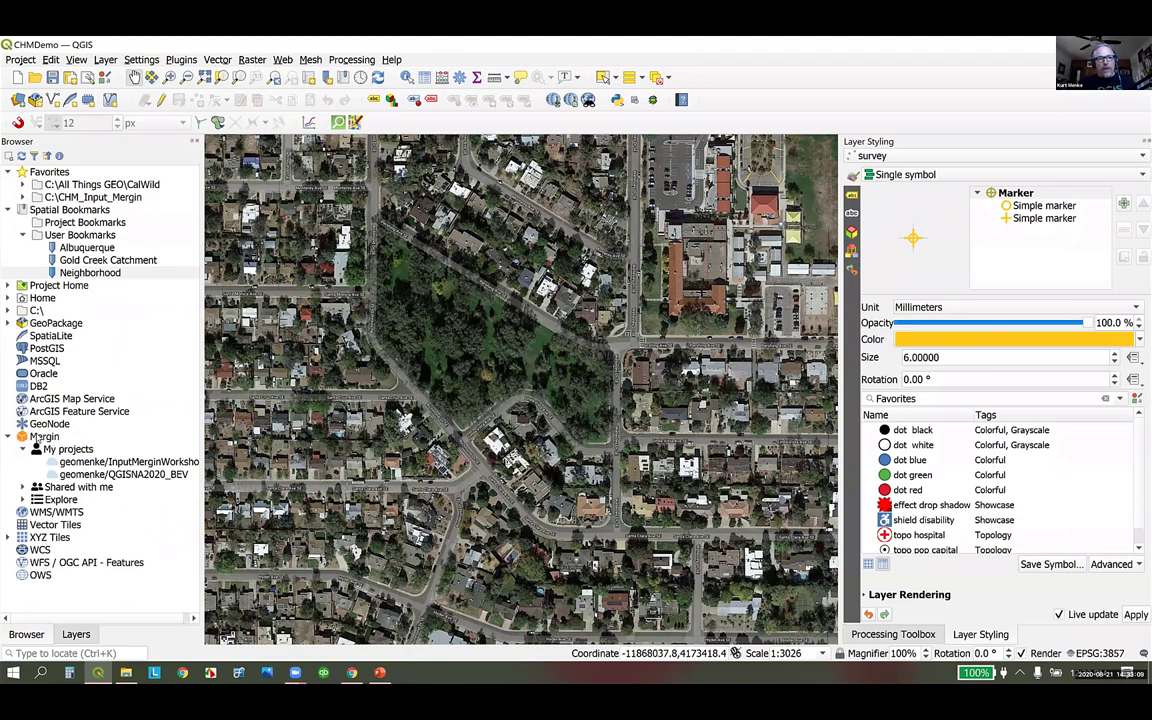
right_click(57, 449)
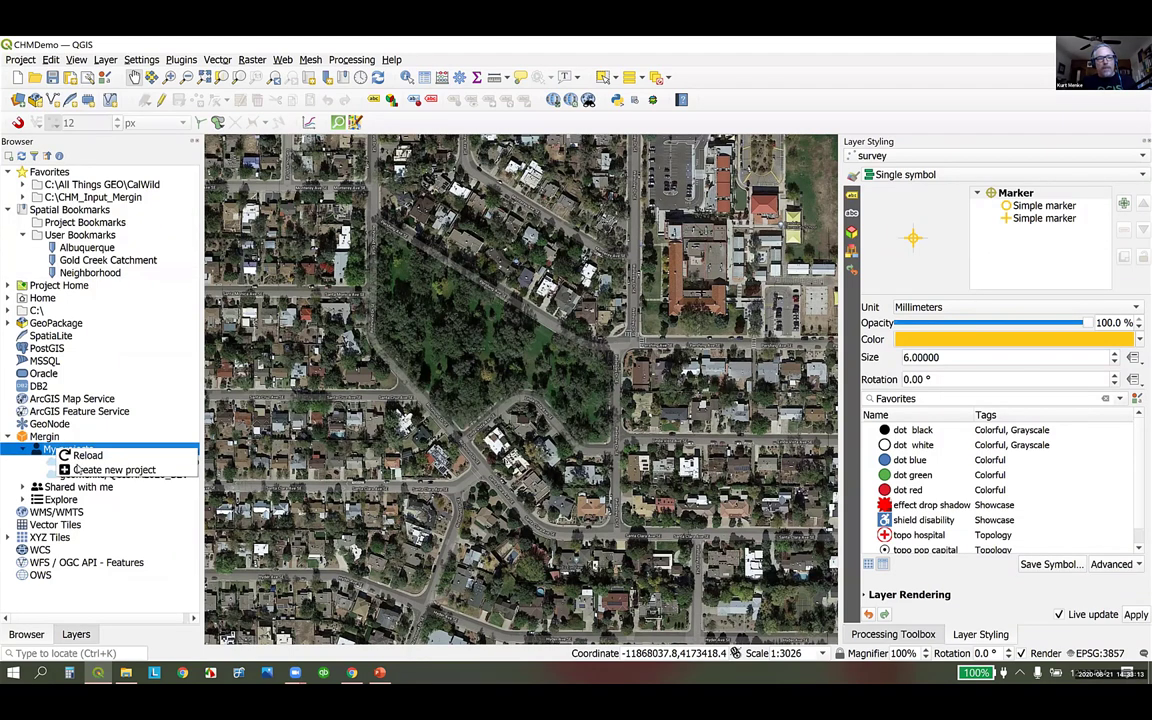
left_click(105, 470)
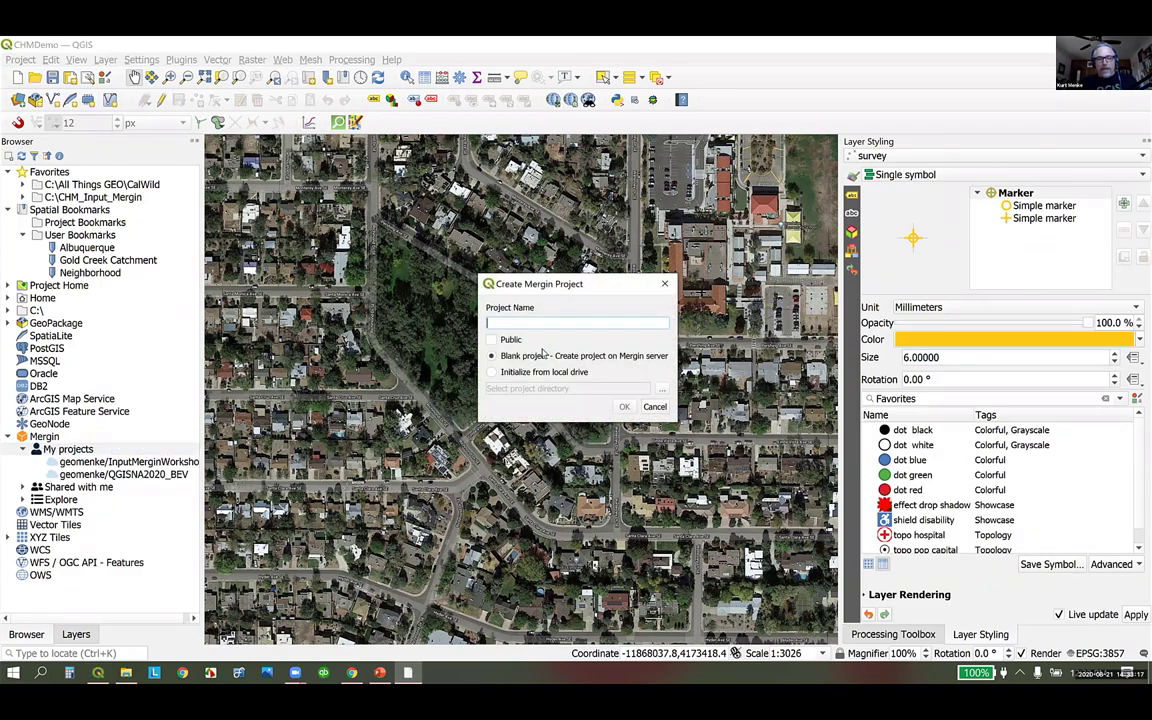
type("CHM Demo")
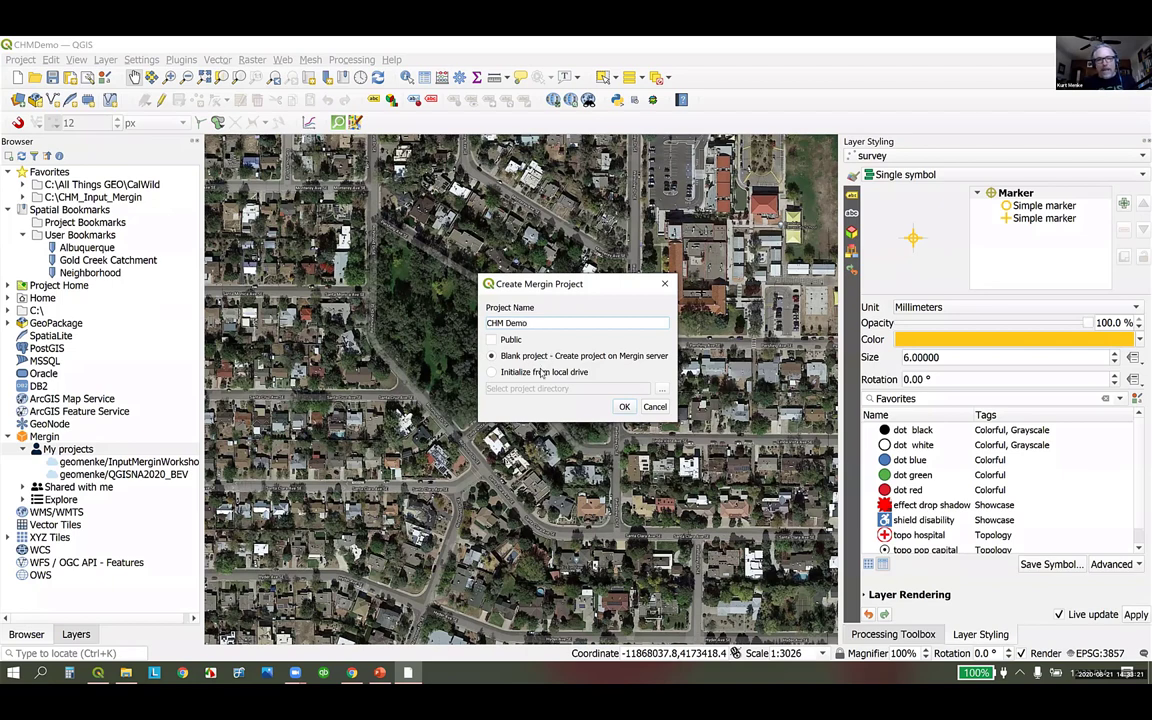
left_click(541, 372)
left_click(661, 387)
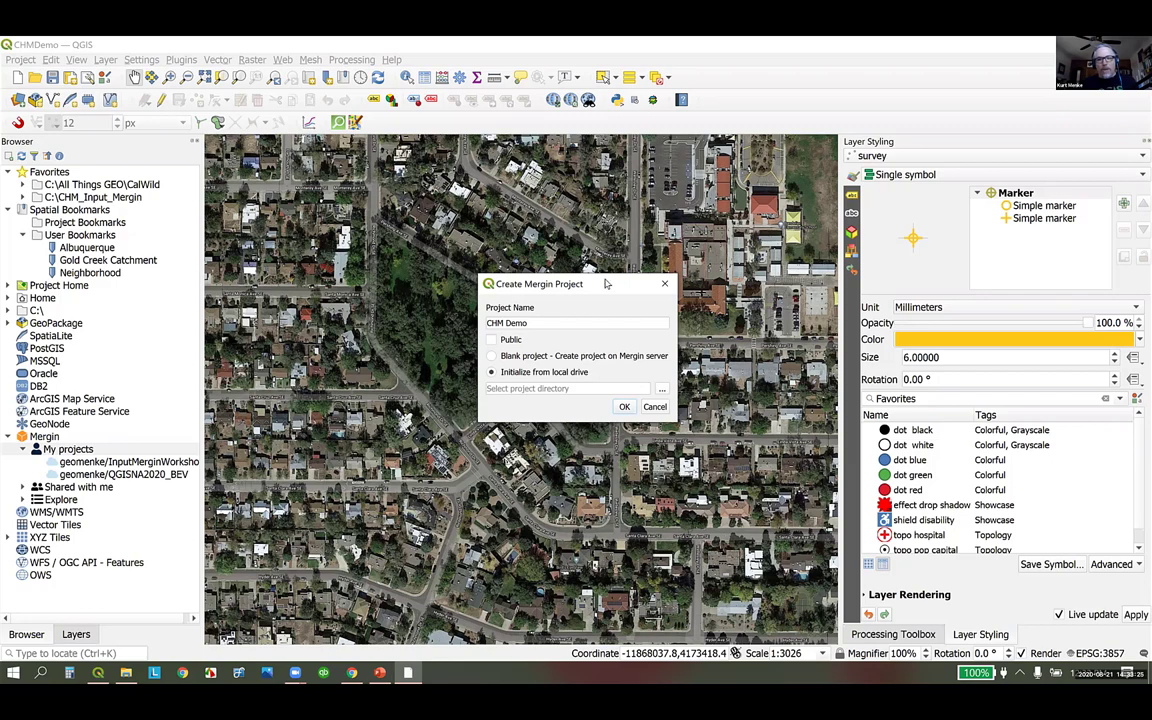
left_click(738, 349)
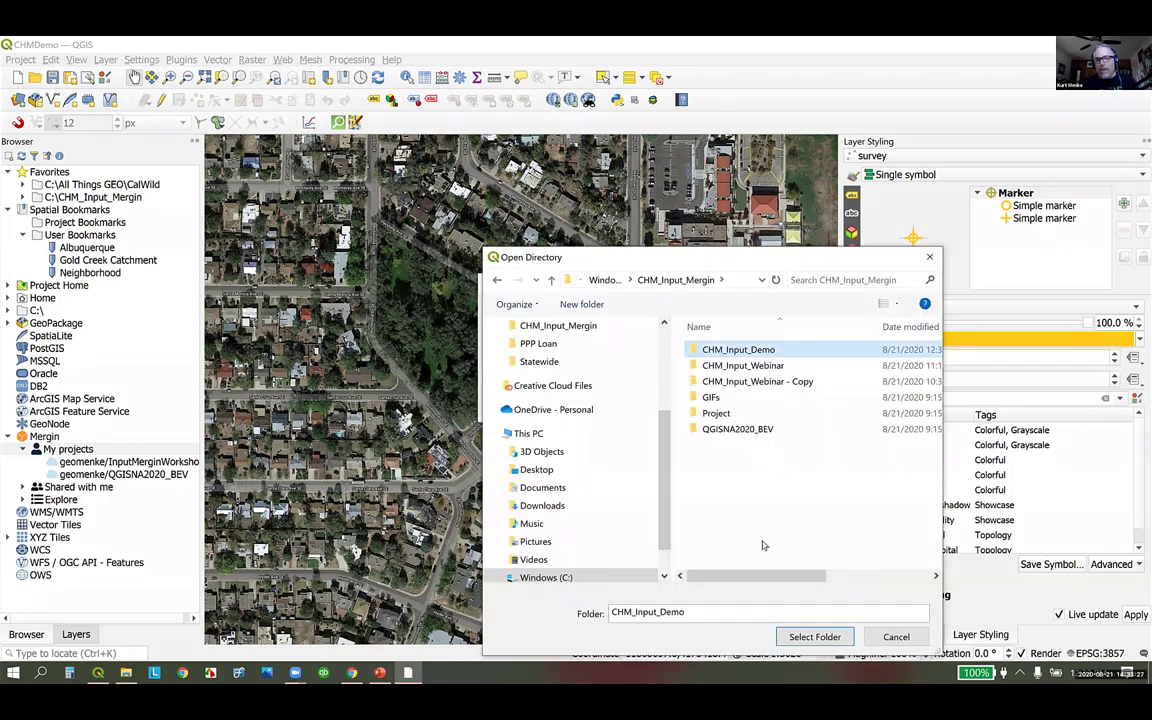
left_click(805, 638)
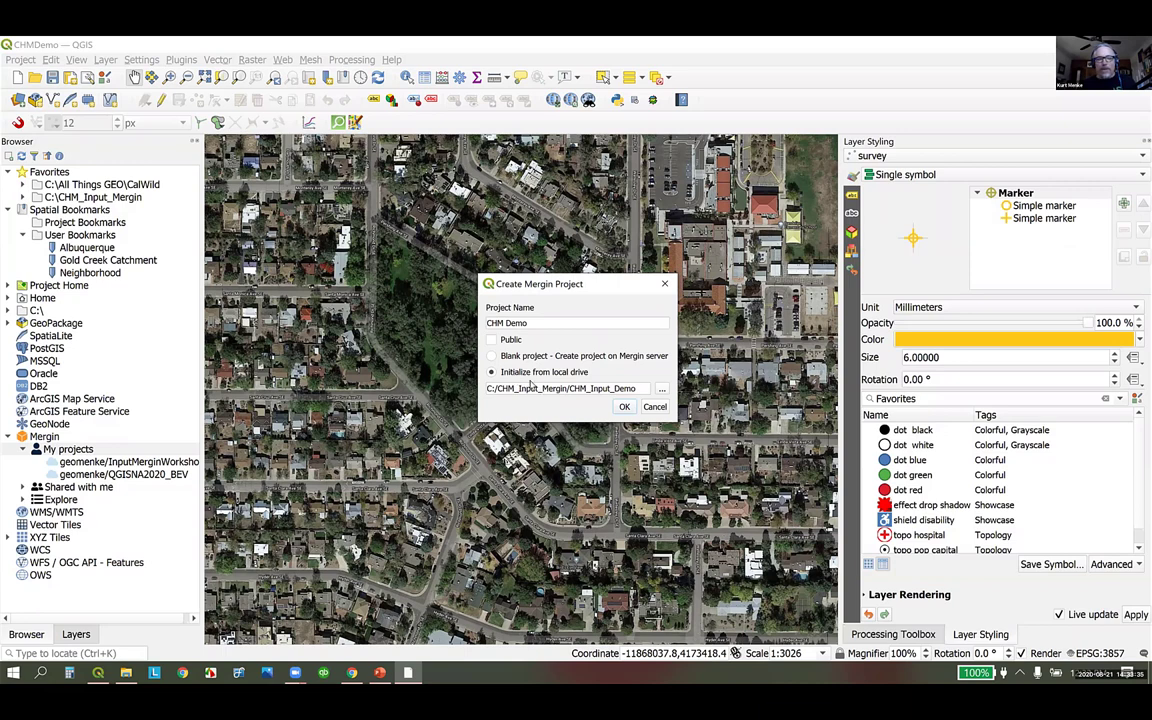
left_click(624, 408)
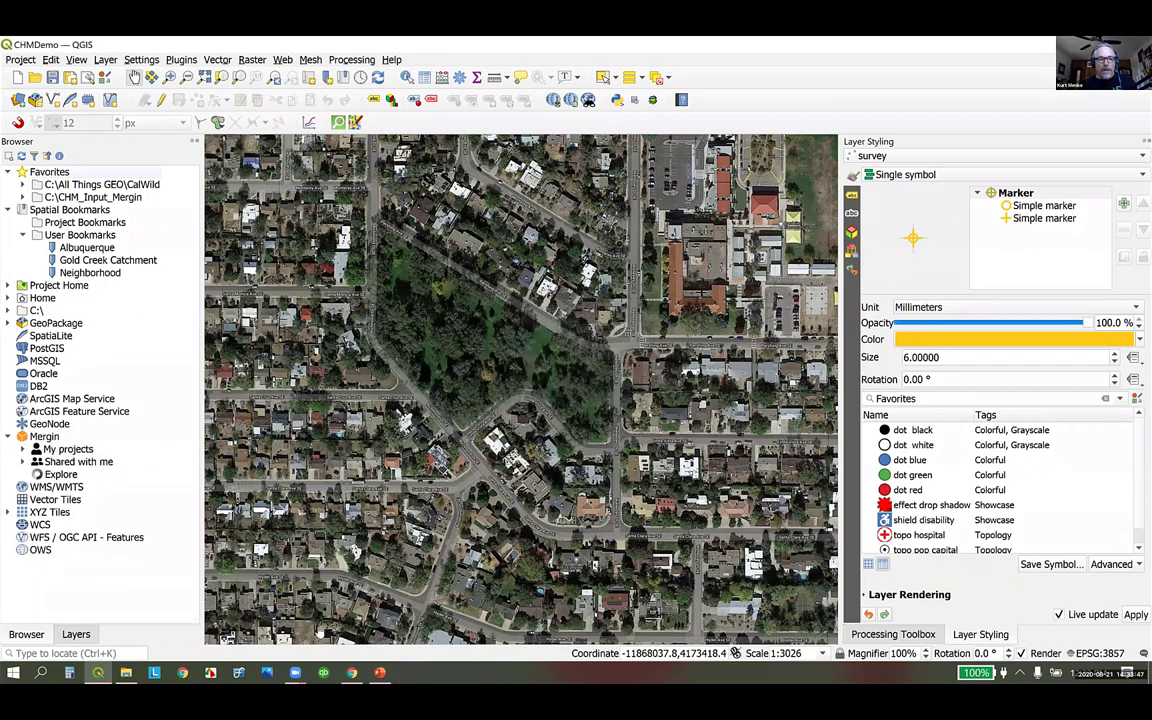
- Switch to the web browser and bring up the mobile device's screen cast
key("alt+Tab")
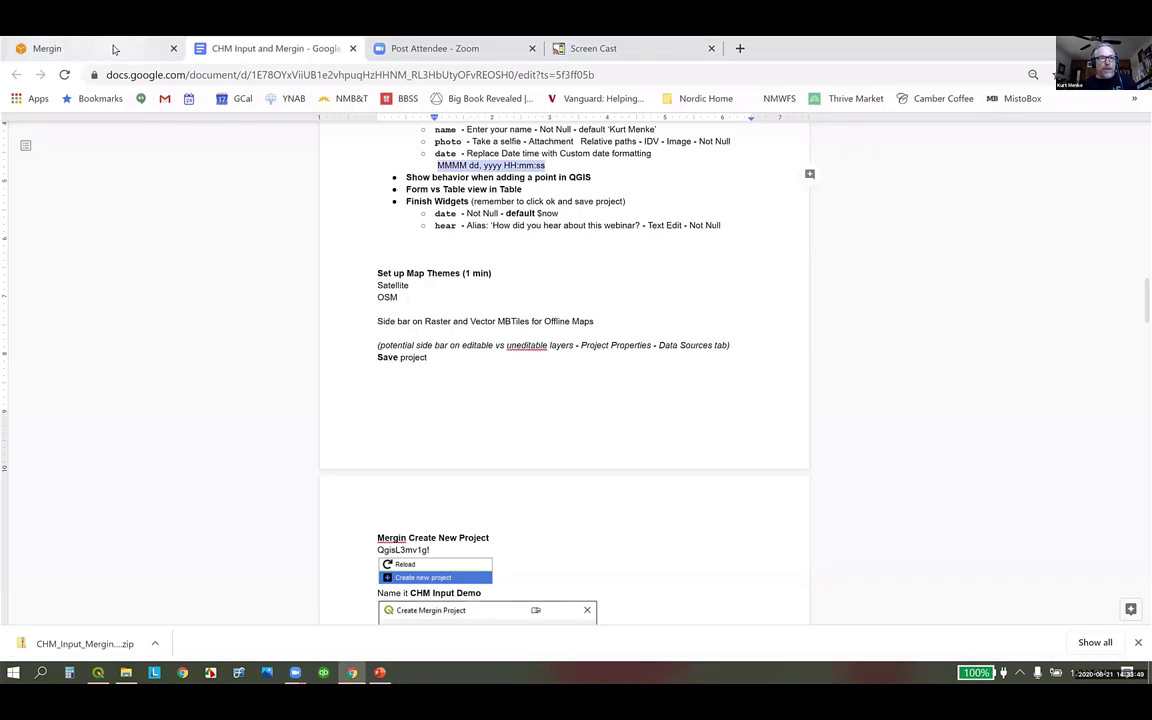
key("ctrl+Tab")
key("ctrl+Tab")
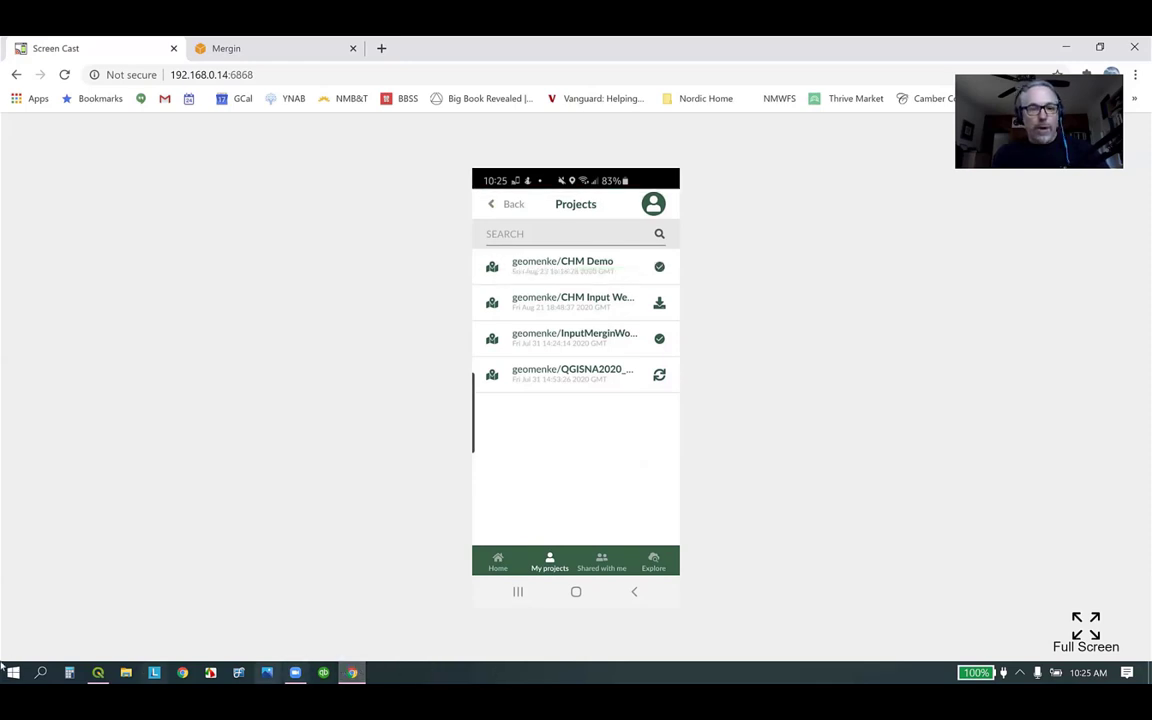
- Return to QGIS and synchronize the CHM Demo project with Mergin
left_click(97, 672)
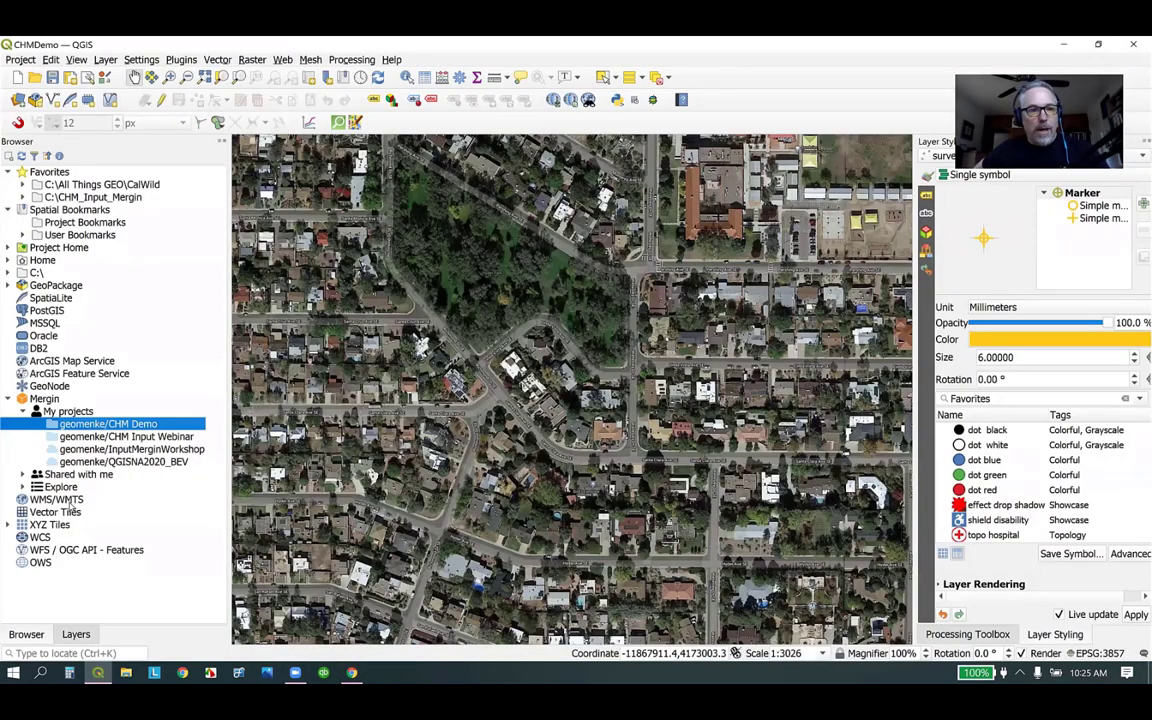
right_click(75, 427)
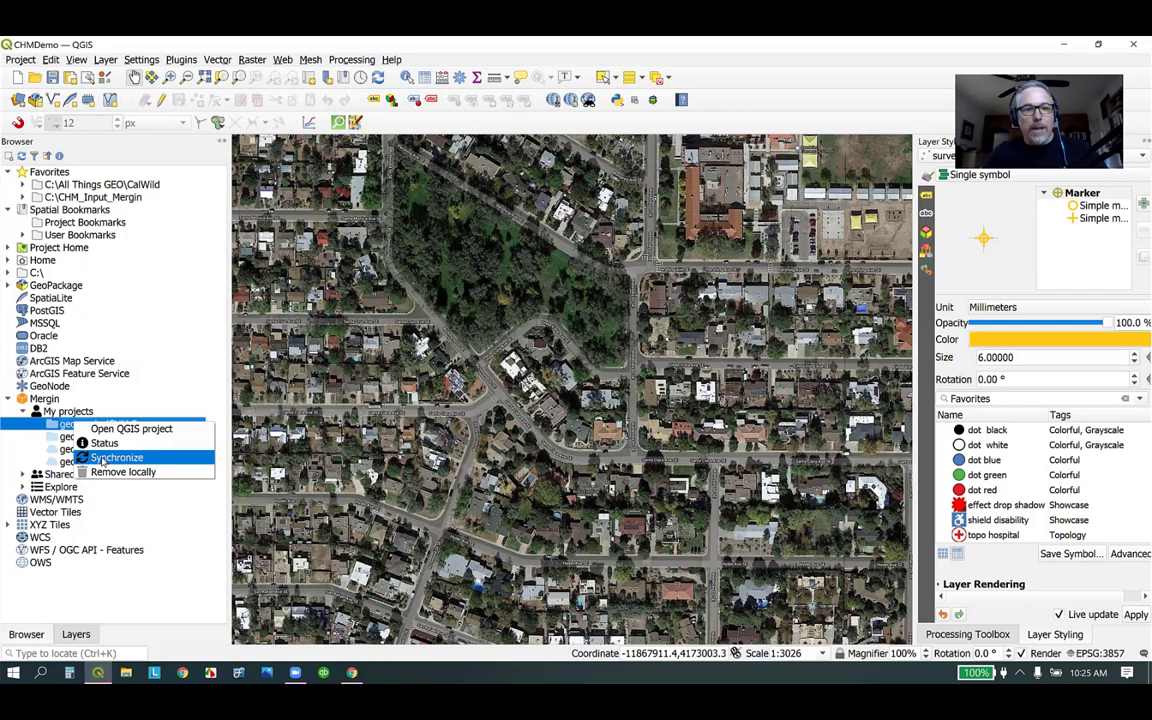
left_click(102, 458)
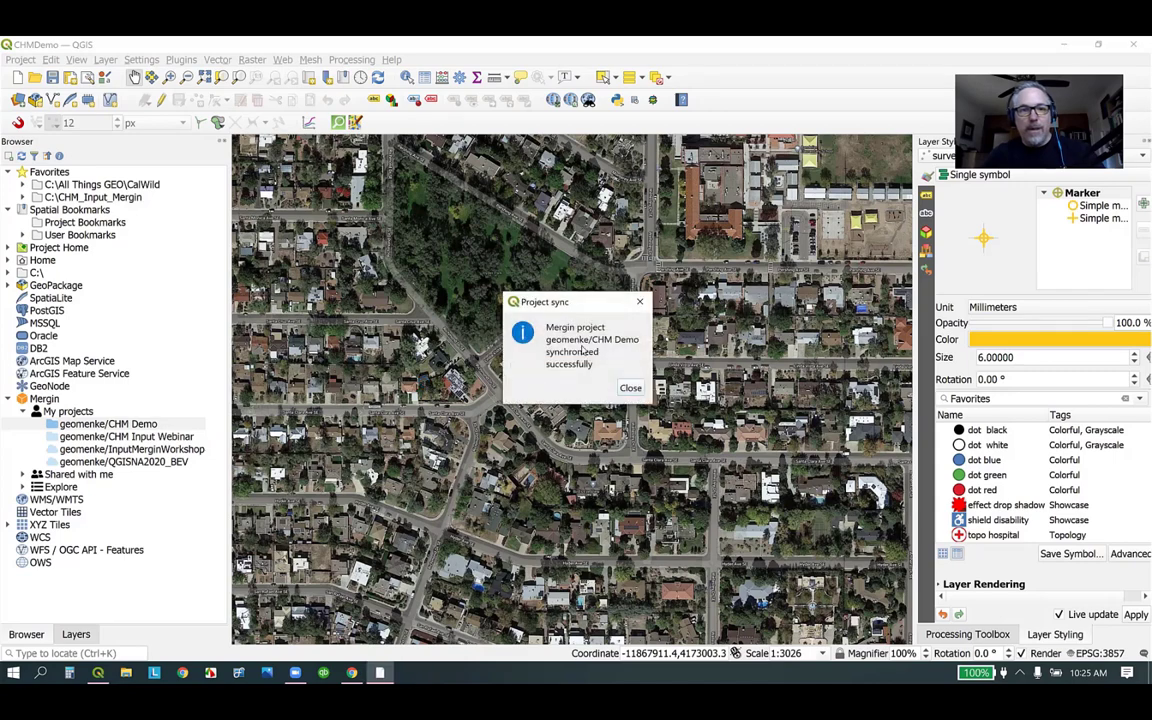
left_click(630, 388)
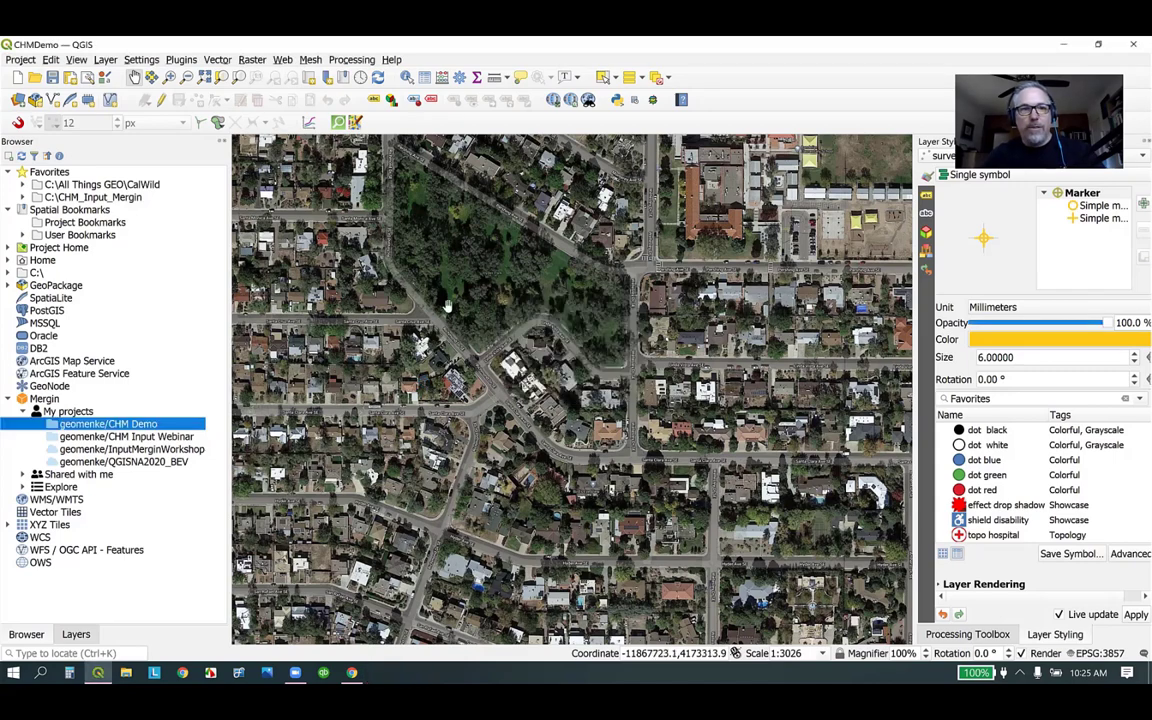
- Identify the collected survey point on the map and inspect its attributes and feature form with the selfie
left_click(400, 318)
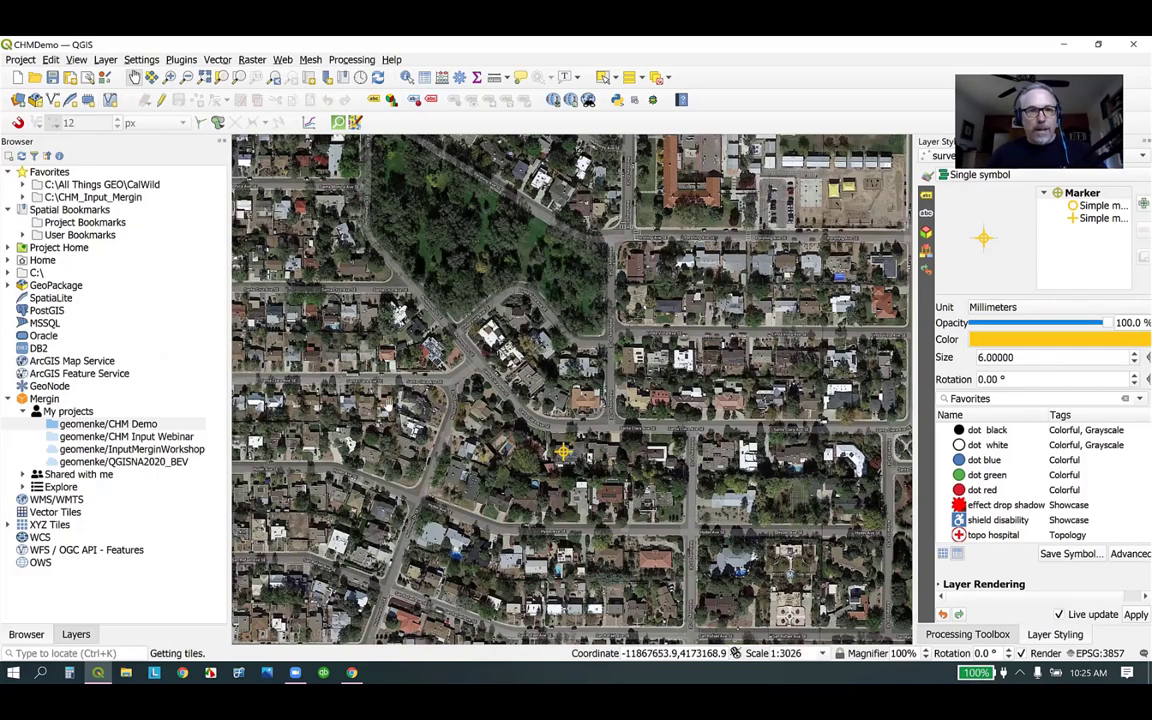
left_click(407, 78)
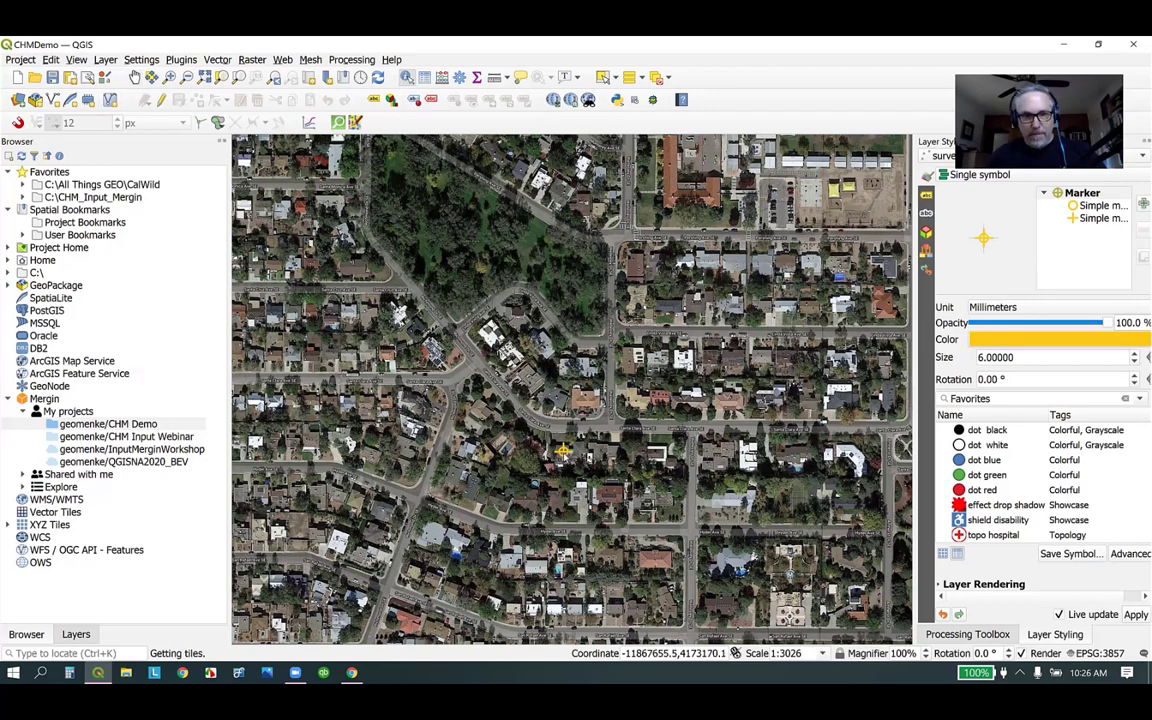
left_click(563, 452)
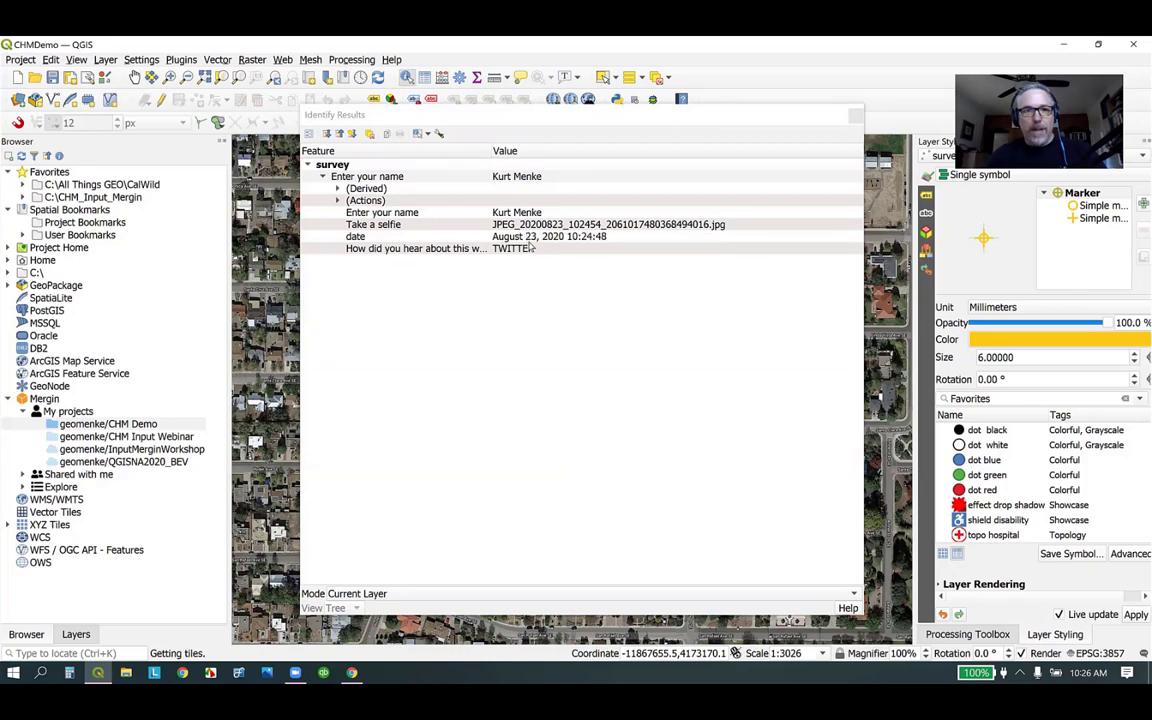
left_click_drag(490, 150, 538, 151)
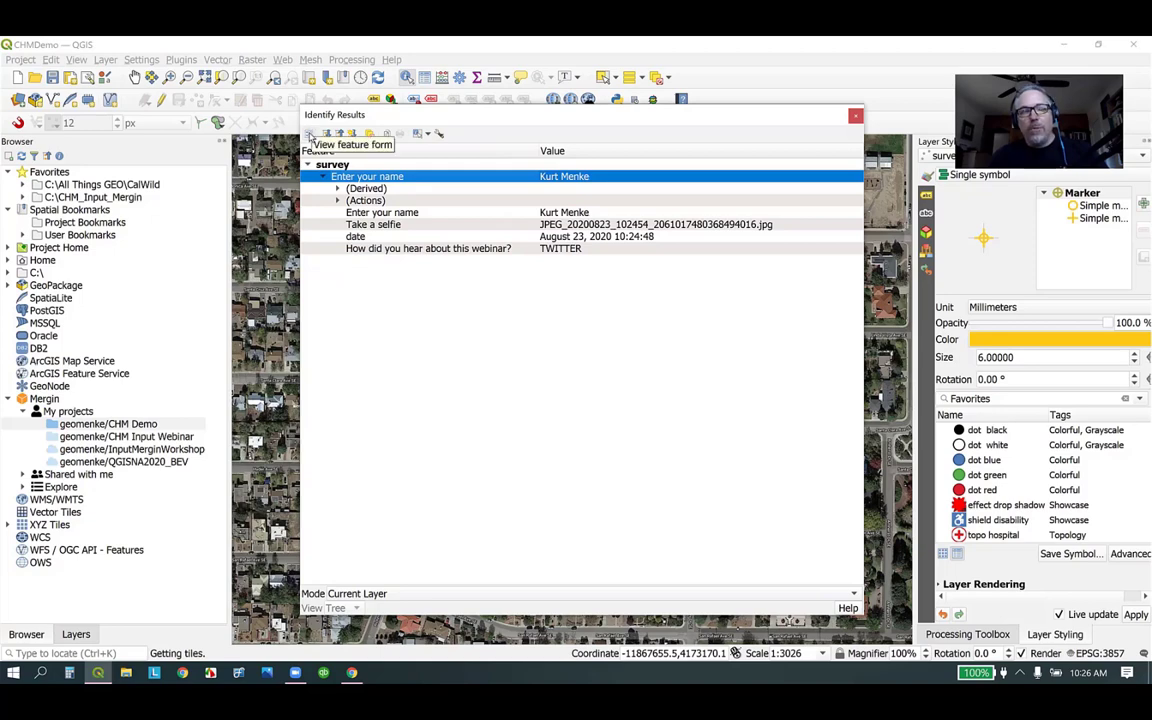
left_click(310, 134)
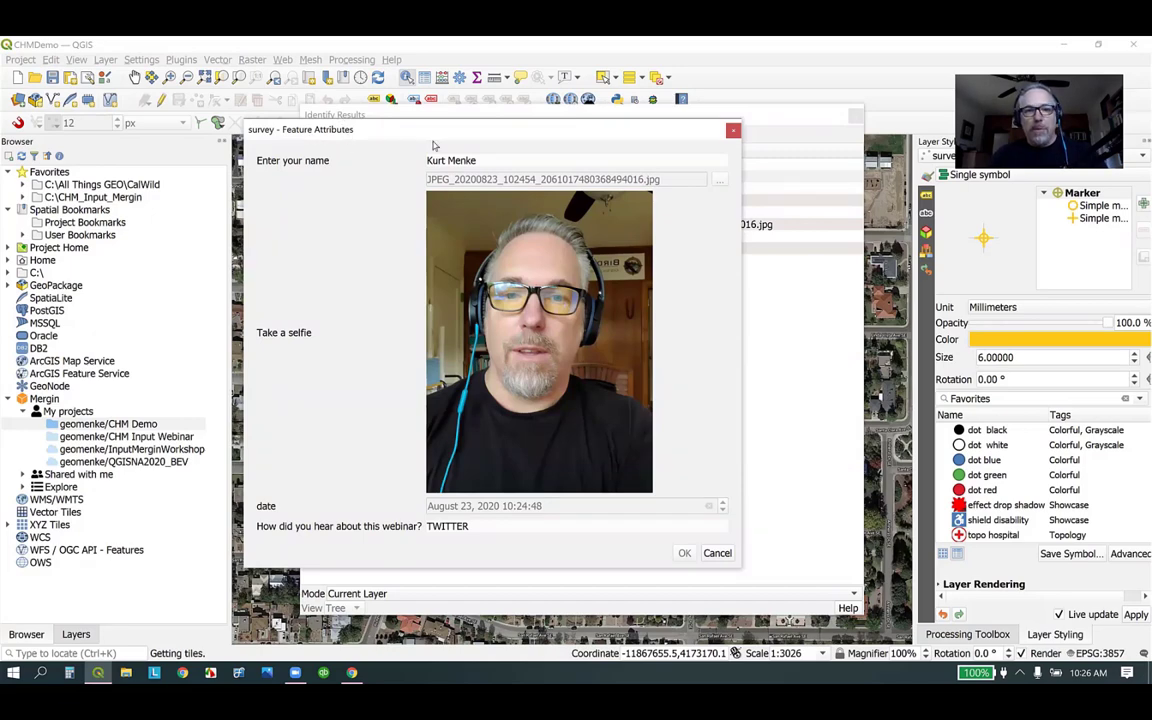
left_click(733, 131)
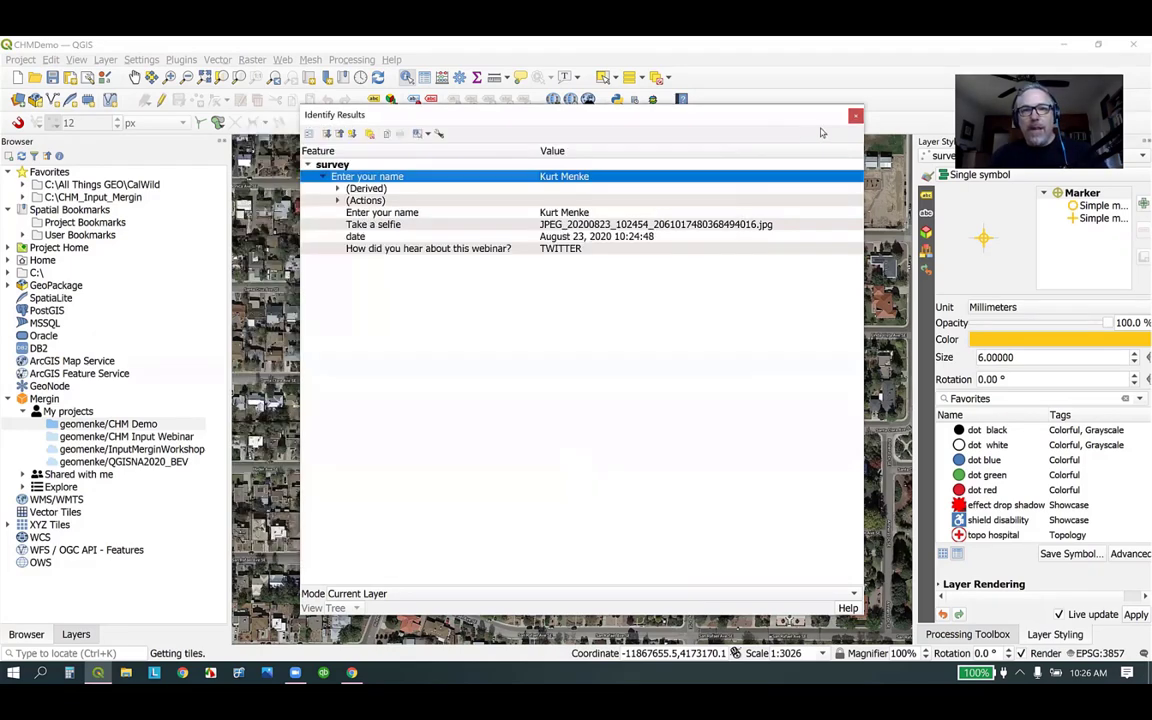
left_click(857, 114)
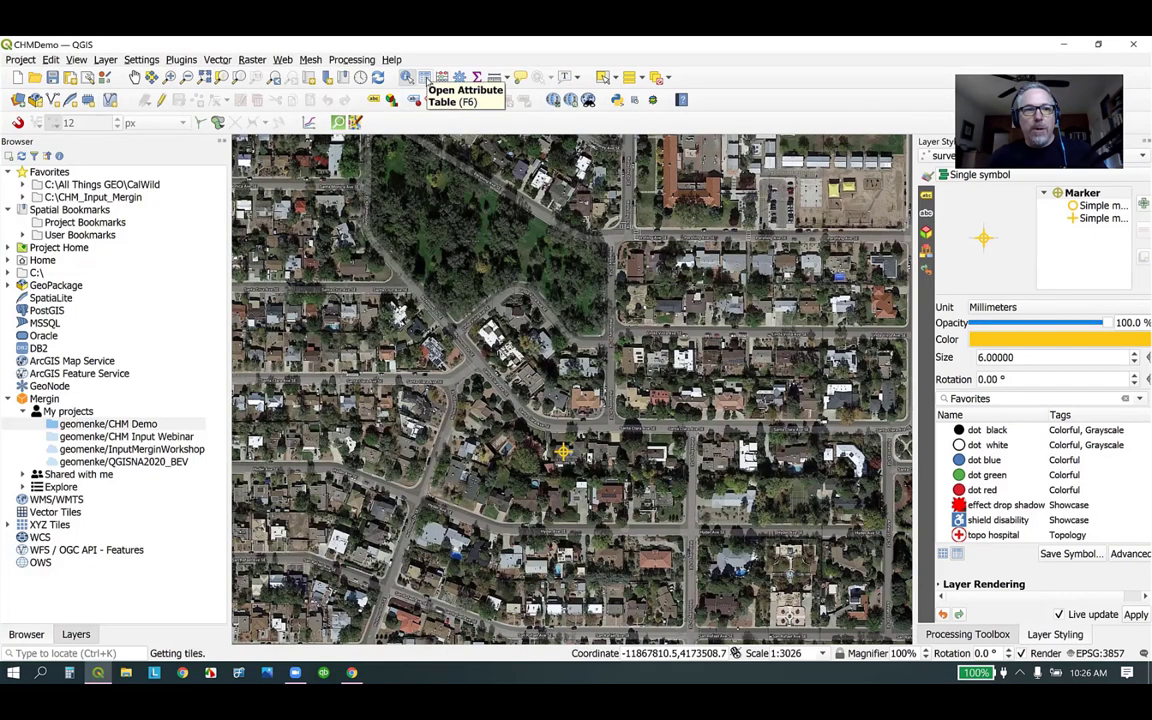
- Review the survey layer's attribute table with widened date and webinar question columns, and inspect the record in form view
left_click(424, 77)
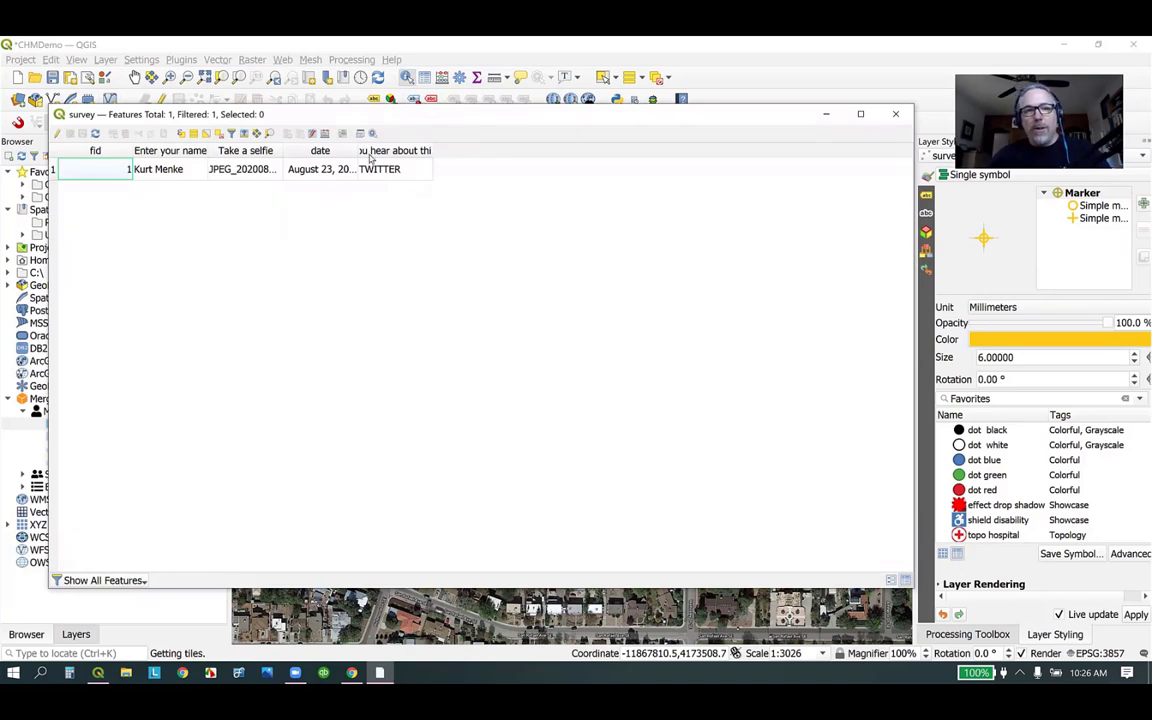
left_click_drag(357, 150, 380, 150)
left_click_drag(451, 150, 590, 150)
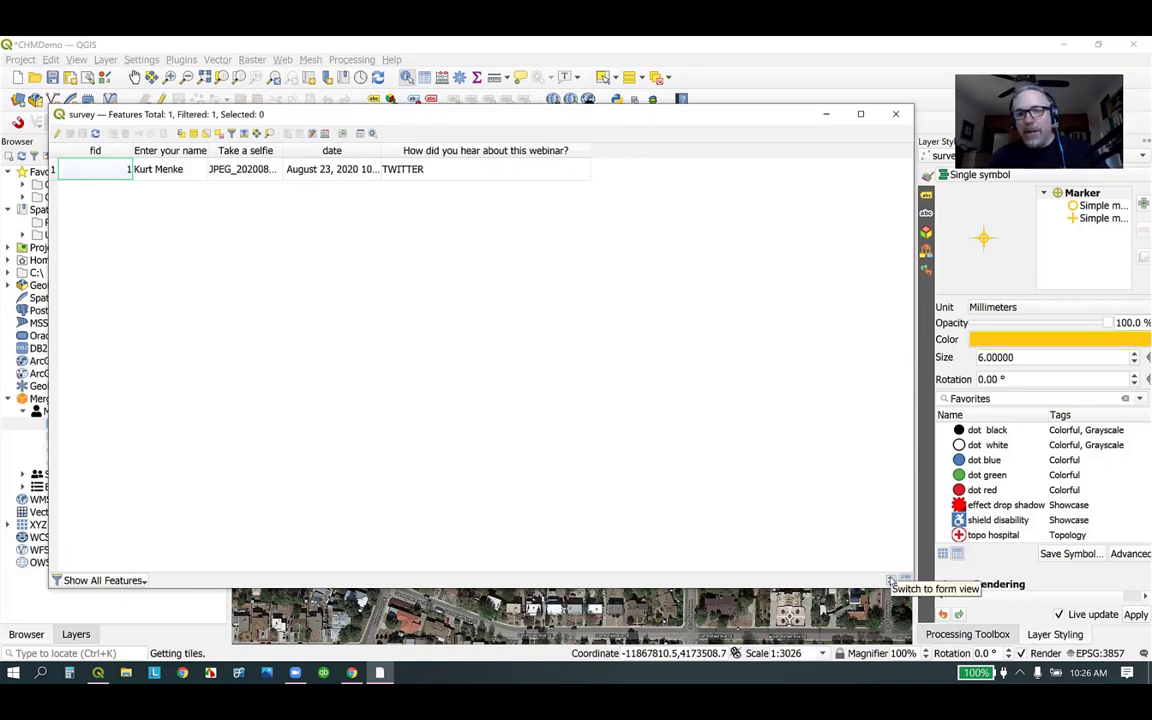
left_click(891, 580)
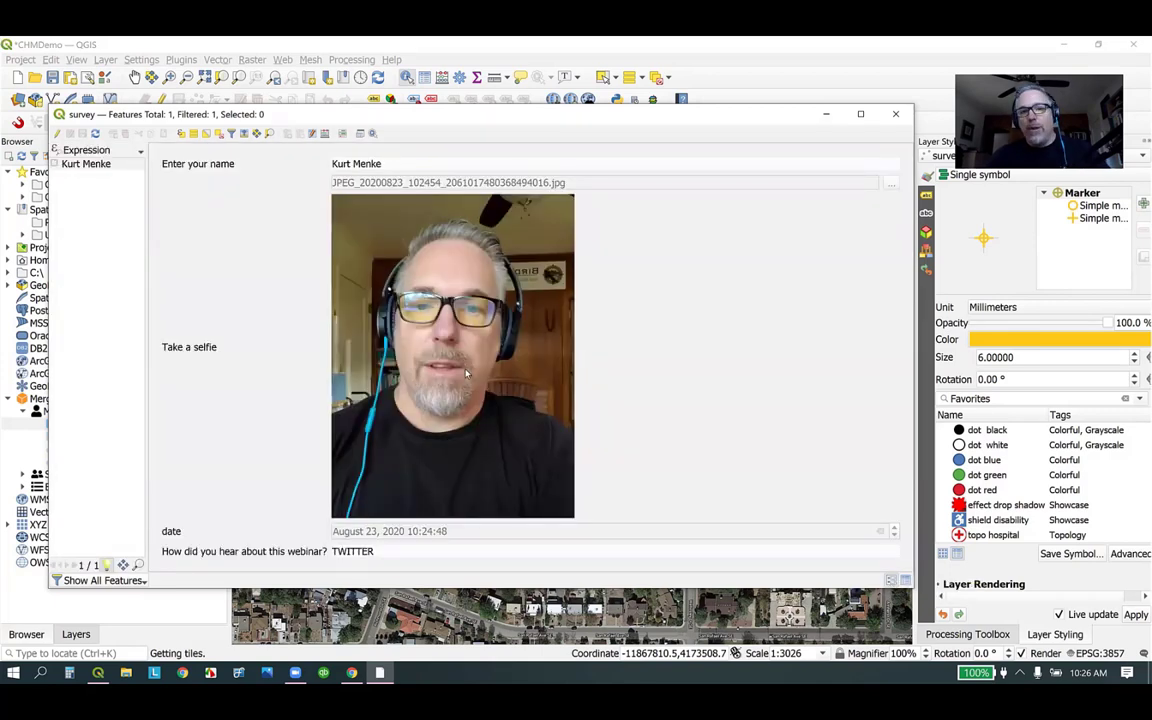
left_click(897, 116)
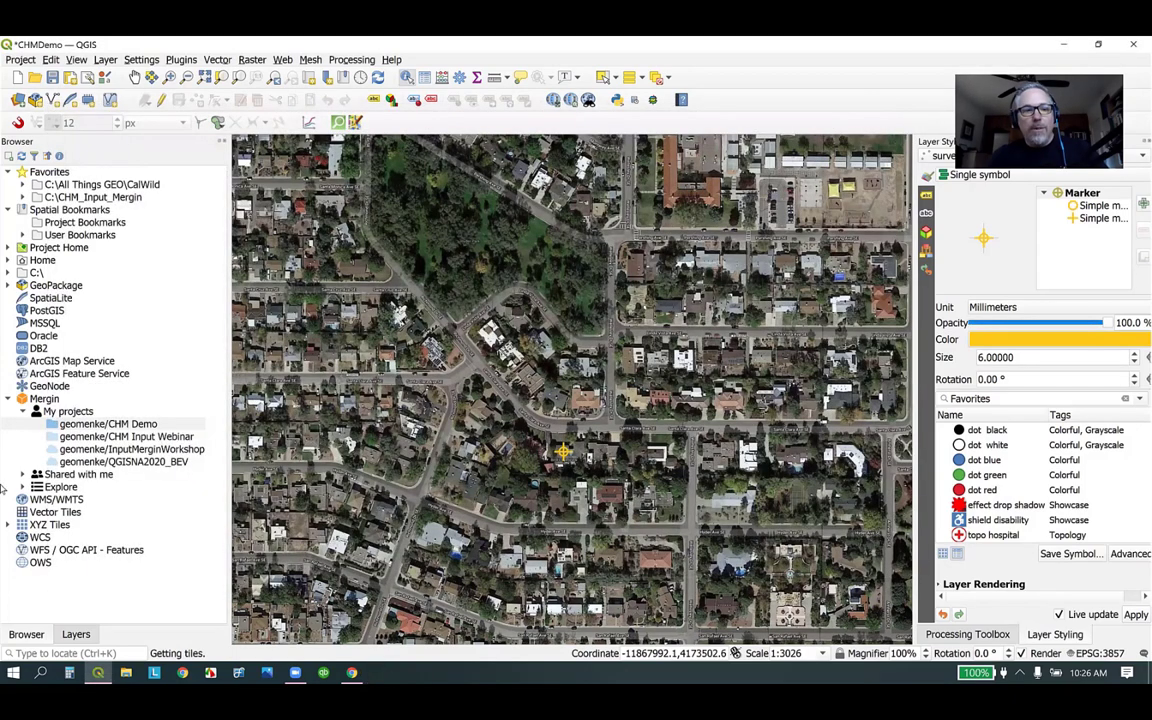
- Enable editing in the survey layer's field properties and add a whole number (integer) field named yrexperience
left_click(76, 634)
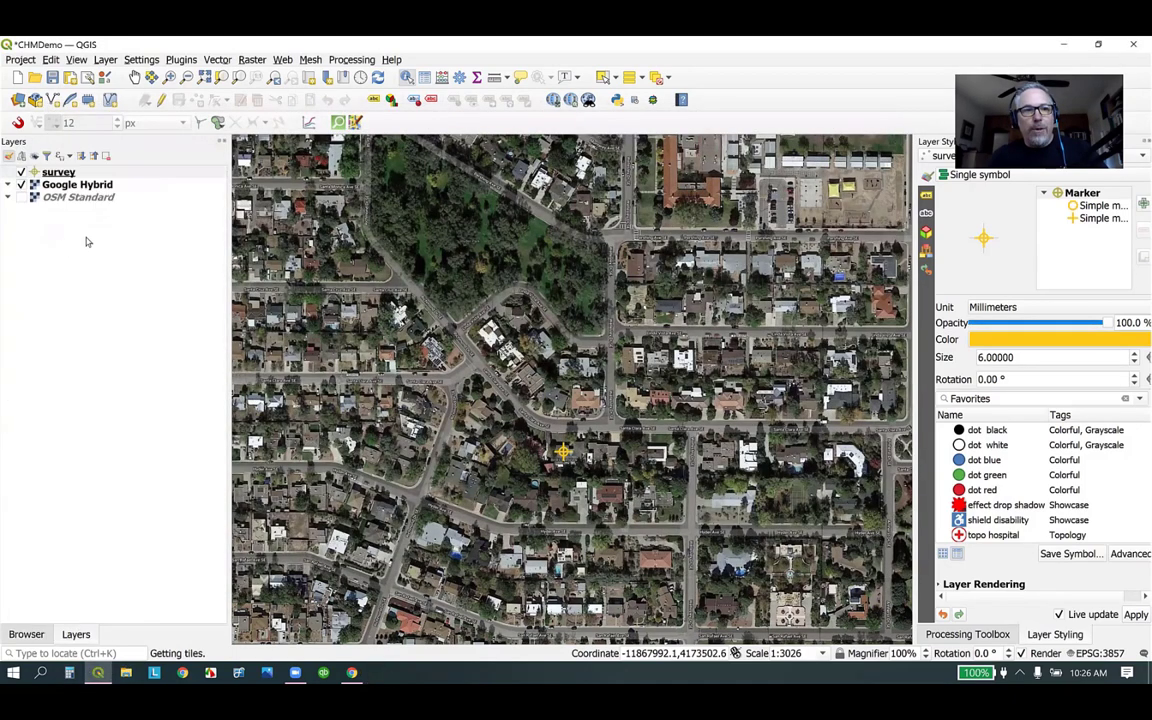
left_click(69, 175)
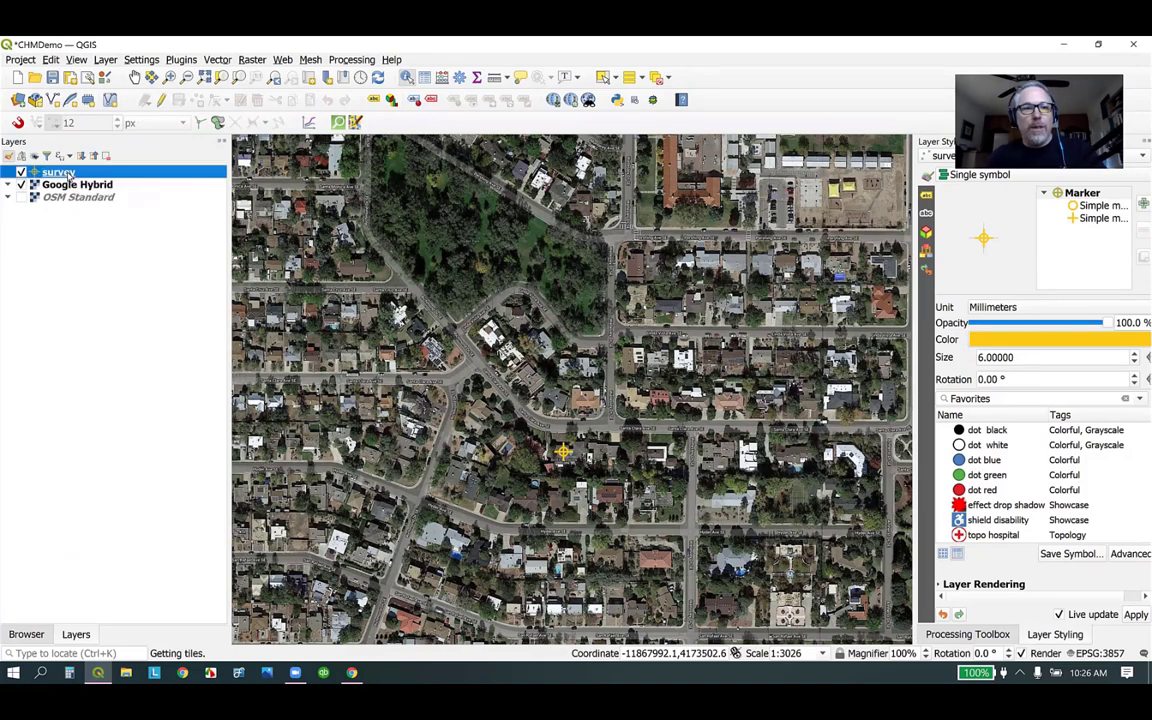
double_click(69, 175)
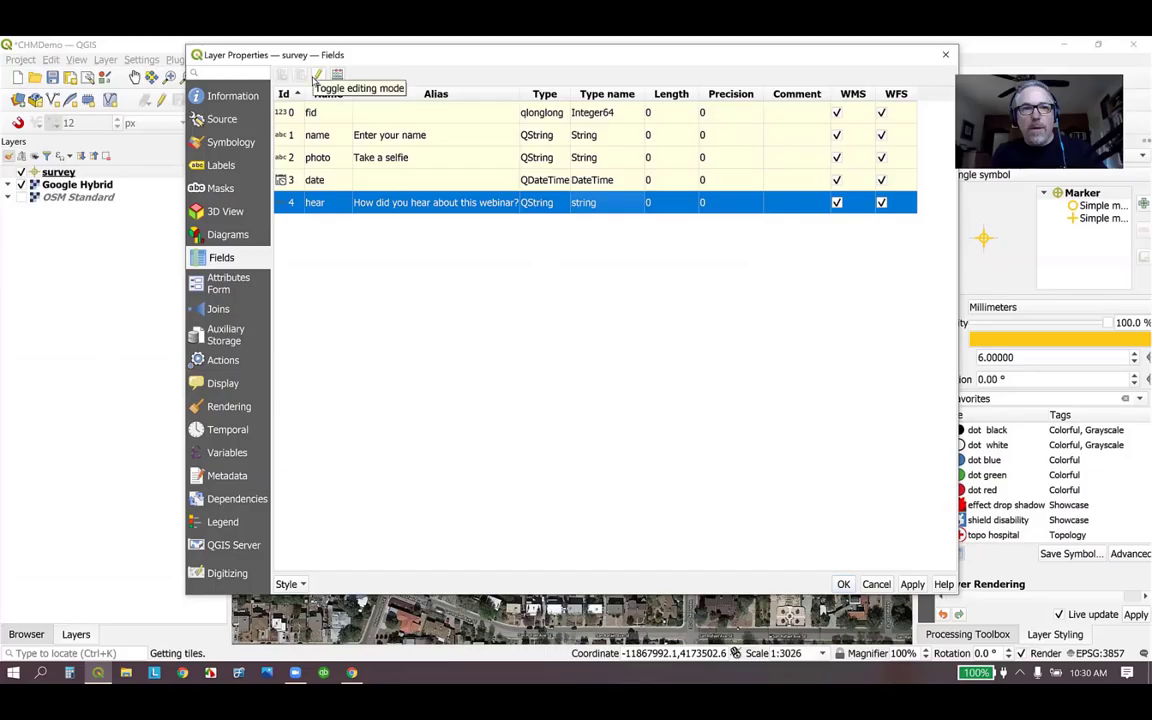
left_click(318, 76)
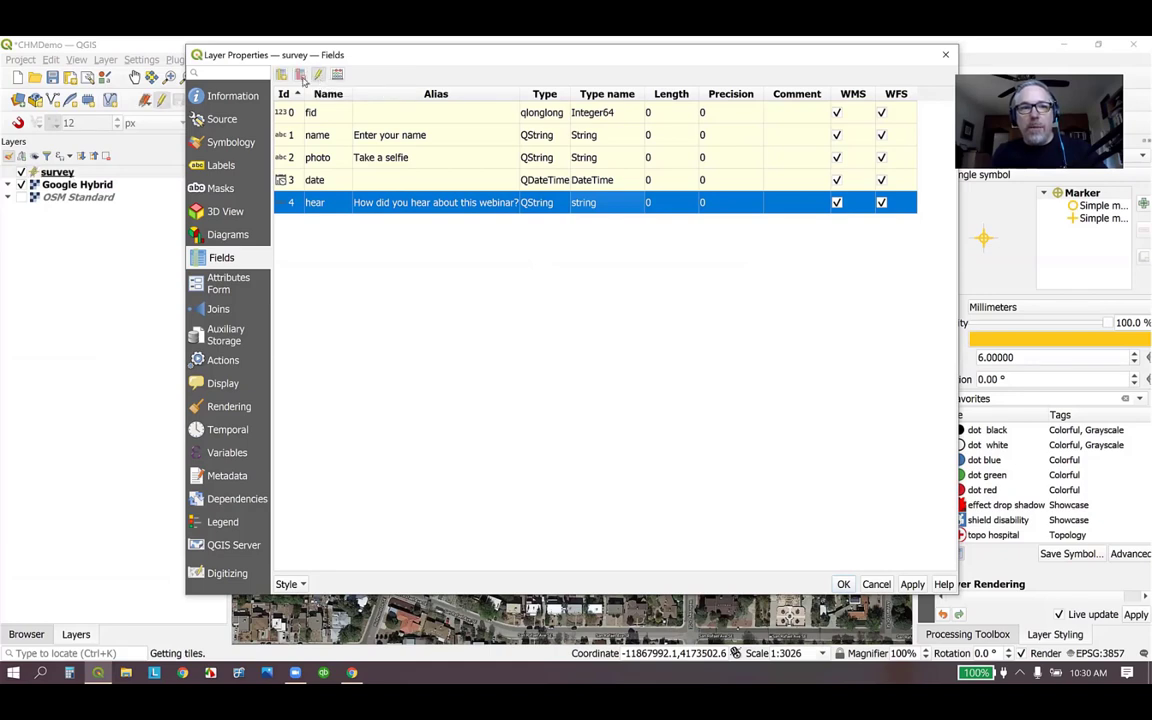
left_click(283, 76)
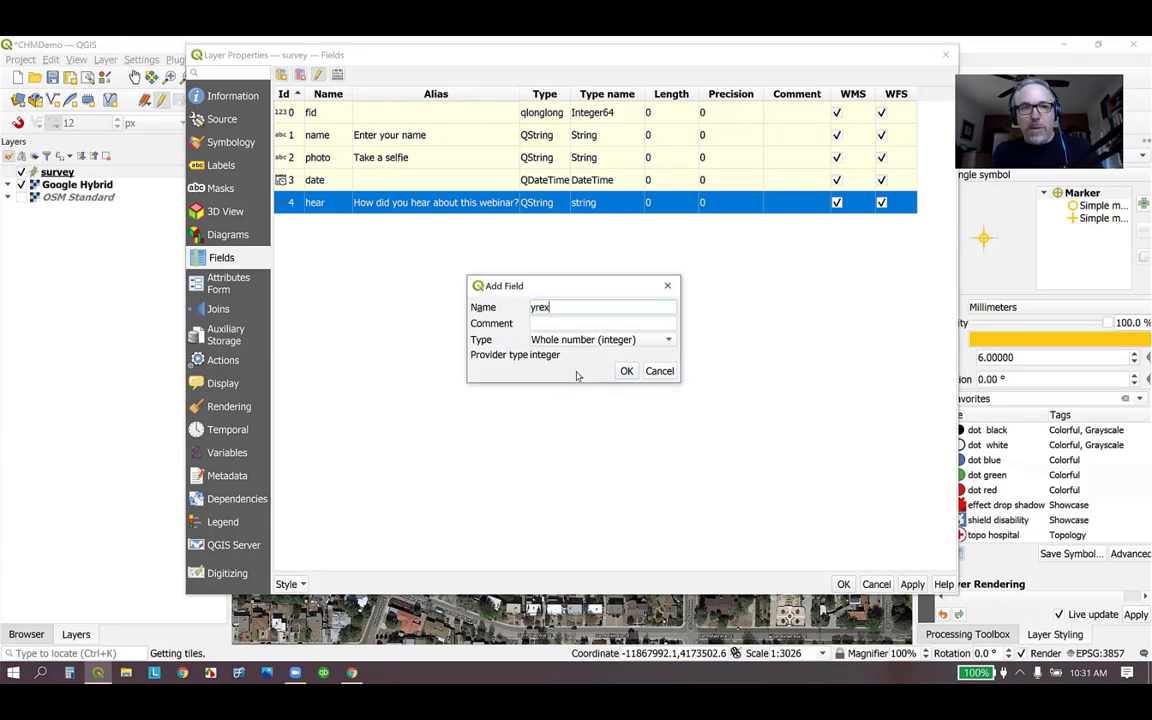
type("yrexperience")
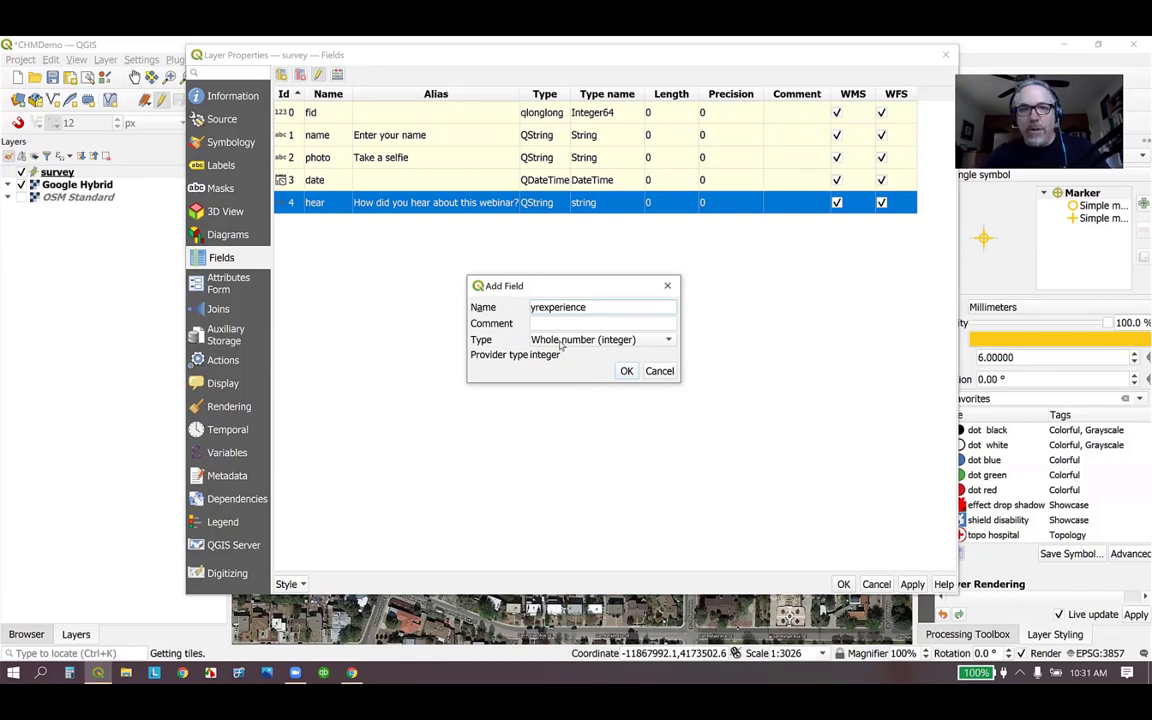
left_click(626, 371)
- Add a Boolean field named futweb to the survey layer
left_click(281, 75)
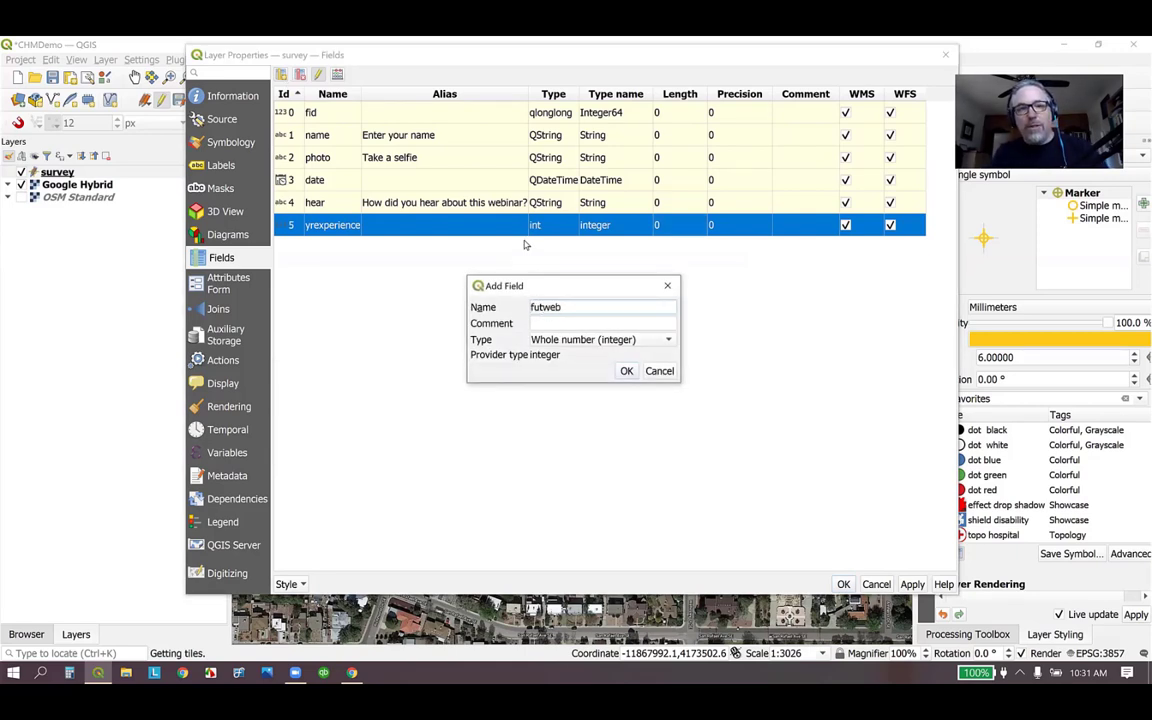
left_click(584, 340)
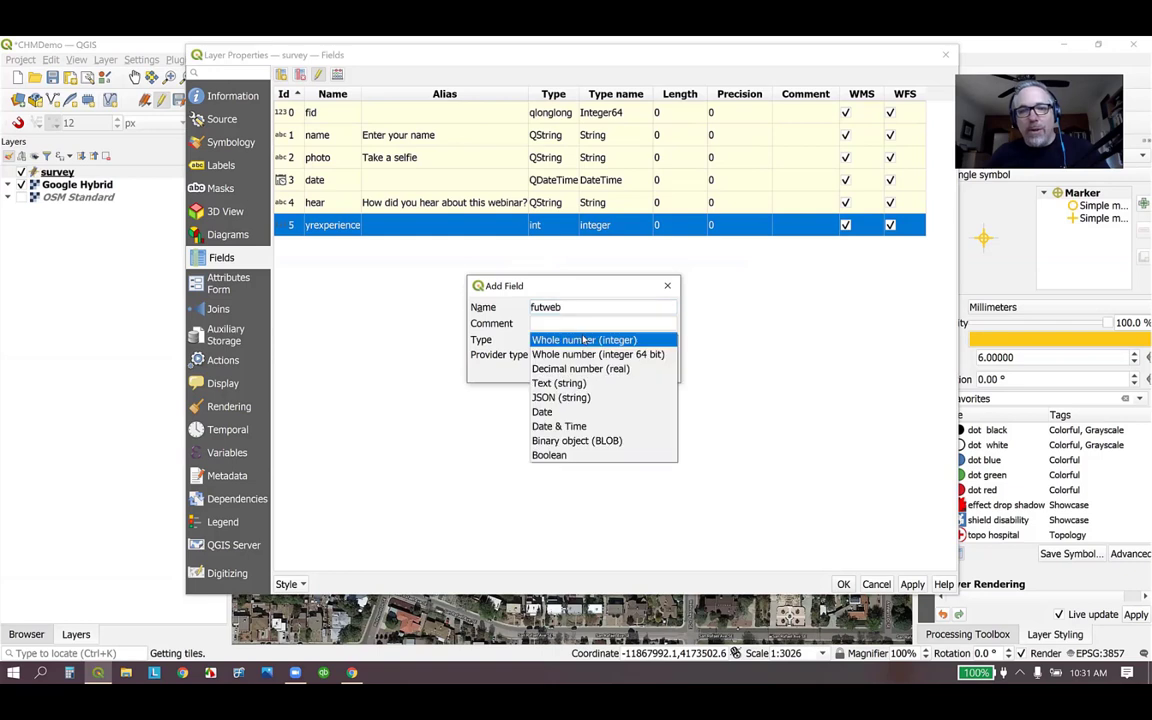
left_click(573, 456)
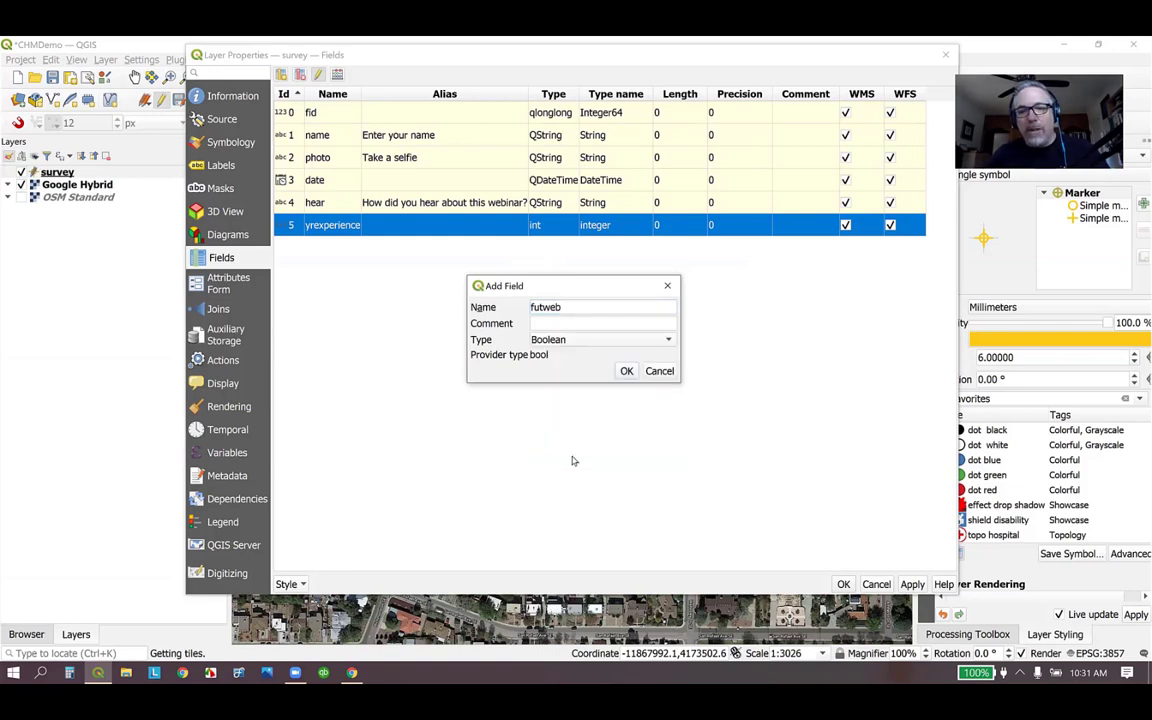
left_click(627, 371)
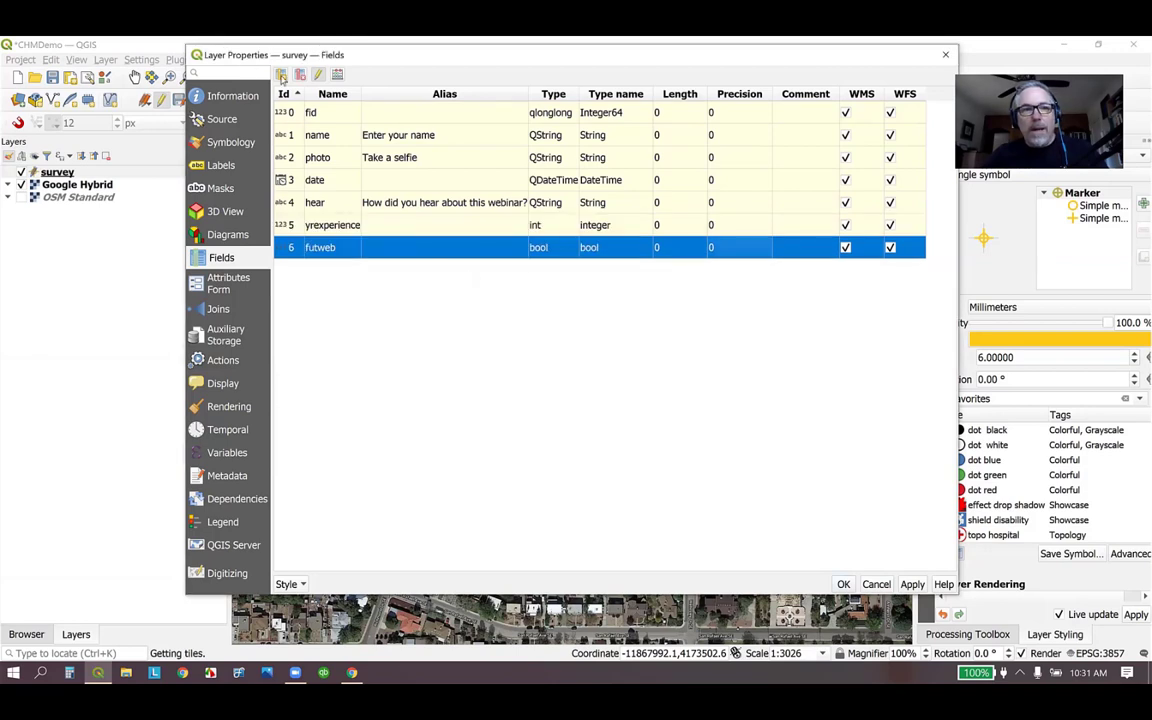
- Add a Text (string) field named topics to the survey layer
left_click(281, 74)
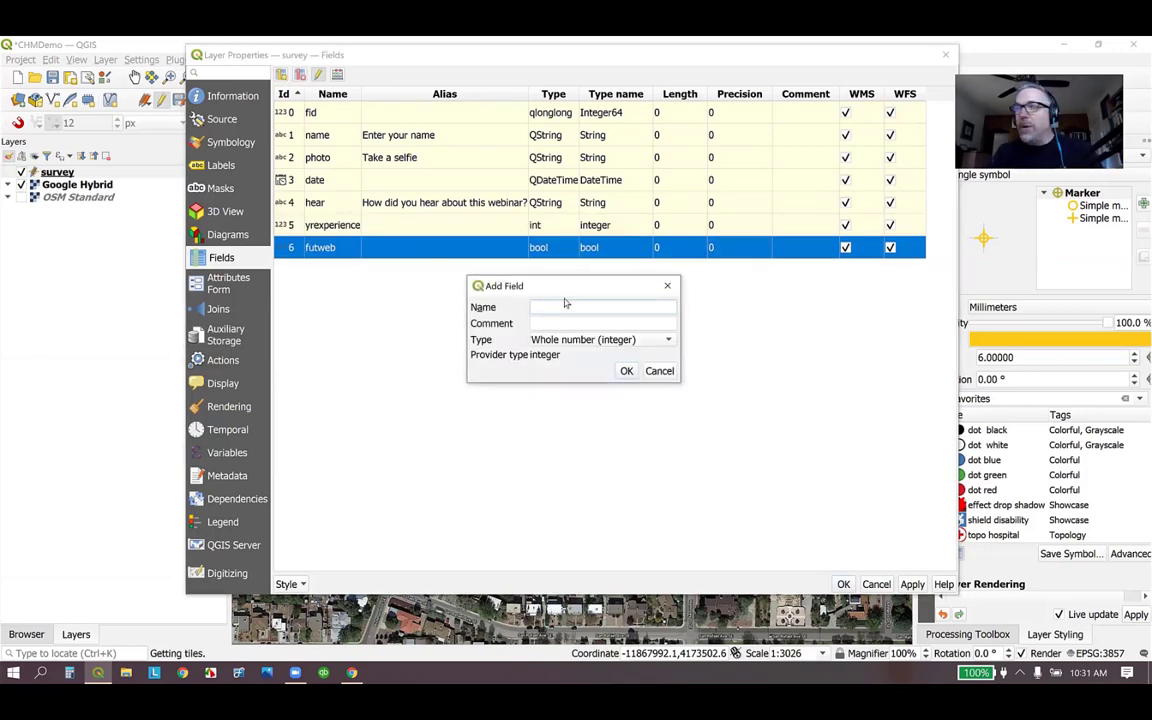
type("topics")
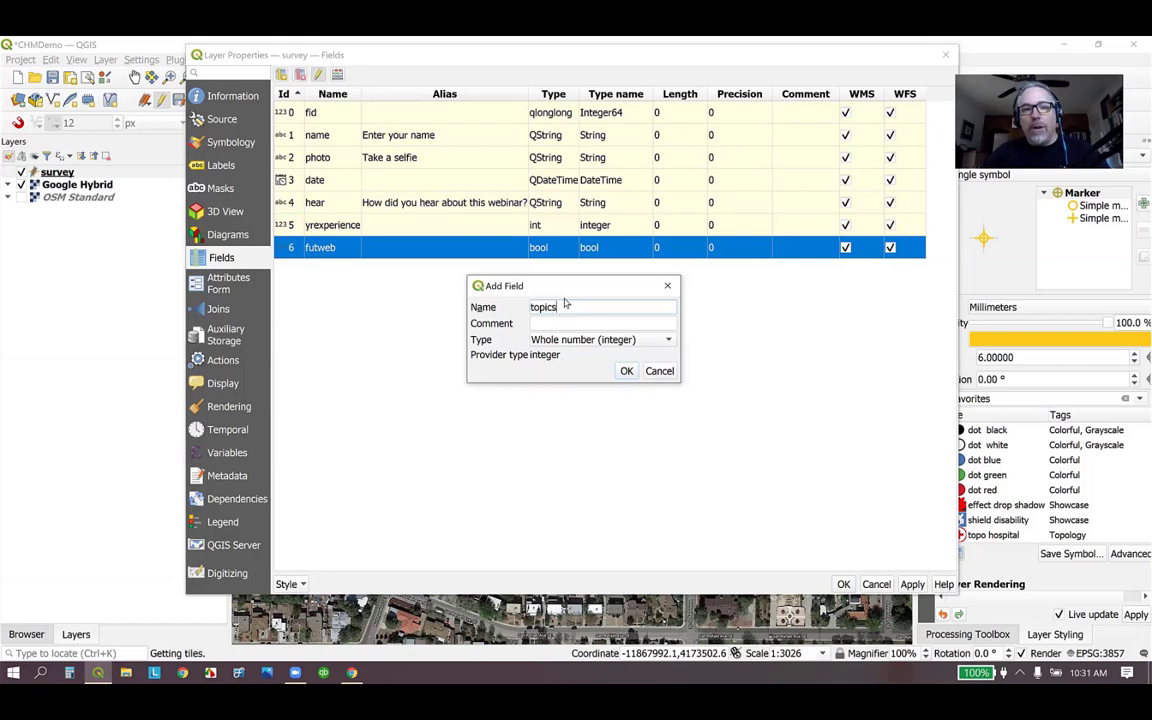
left_click(609, 341)
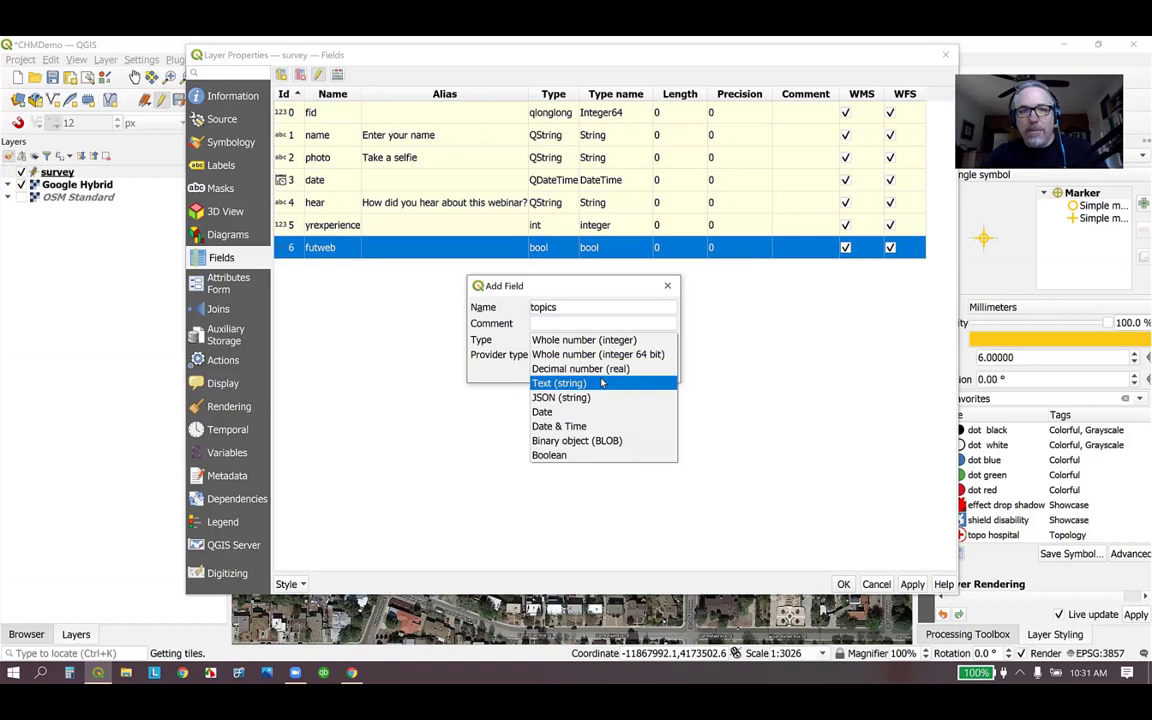
left_click(600, 383)
left_click(622, 390)
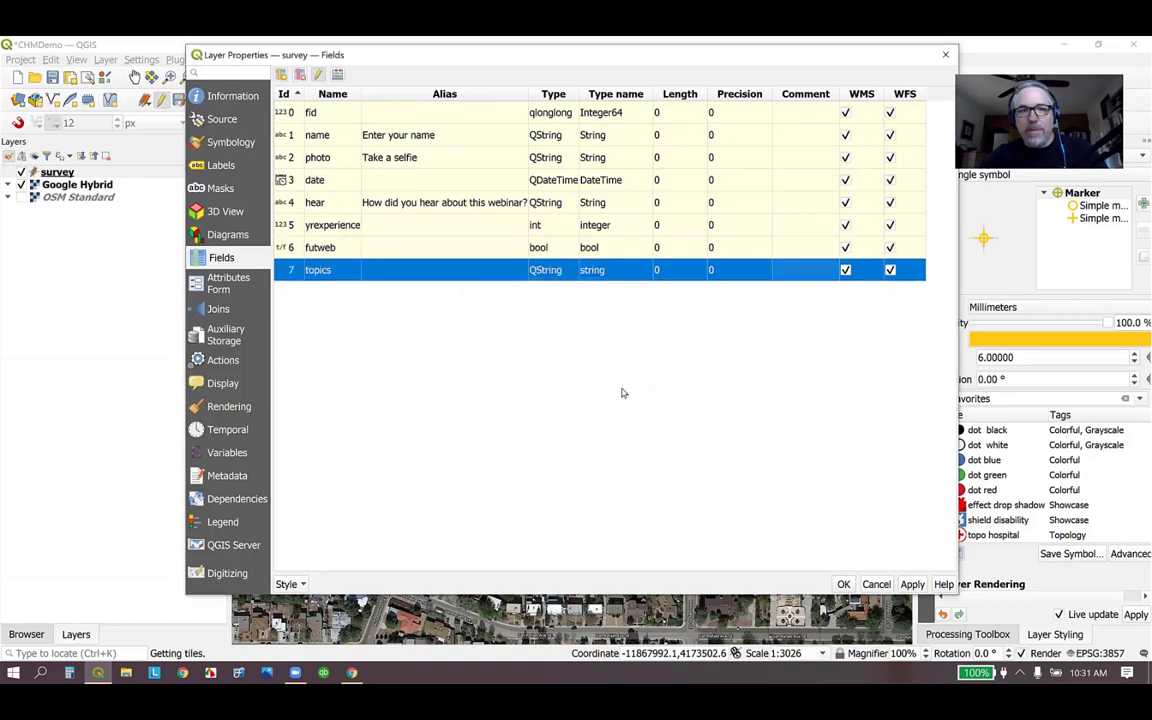
- End editing of the survey layer with the new fields saved, and close its layer properties
left_click(318, 74)
left_click(556, 376)
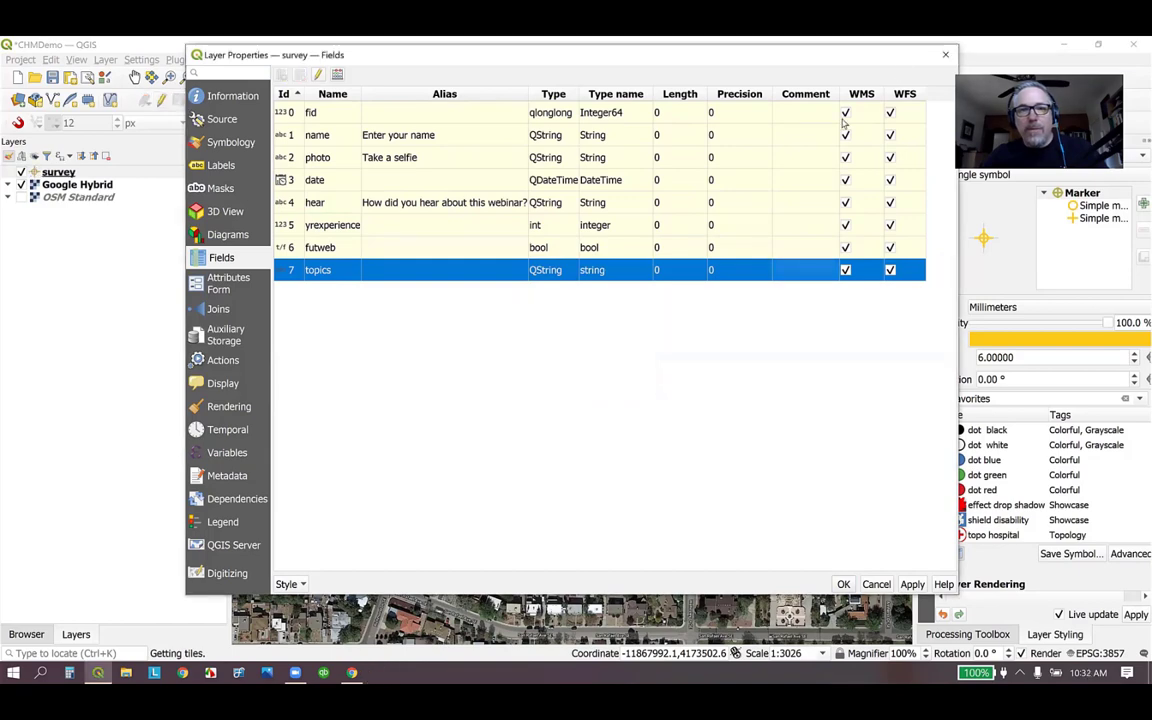
left_click(946, 55)
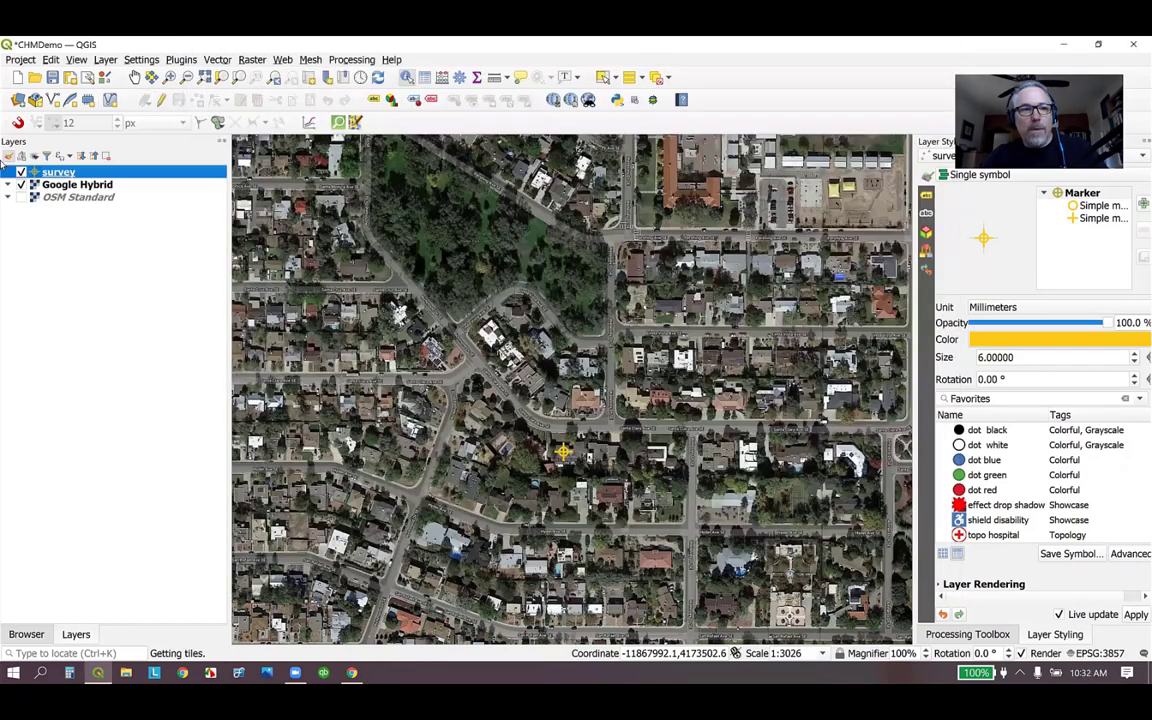
- In the survey layer's attributes form settings, give the yrexperience field the alias "Rate your experience"
double_click(50, 174)
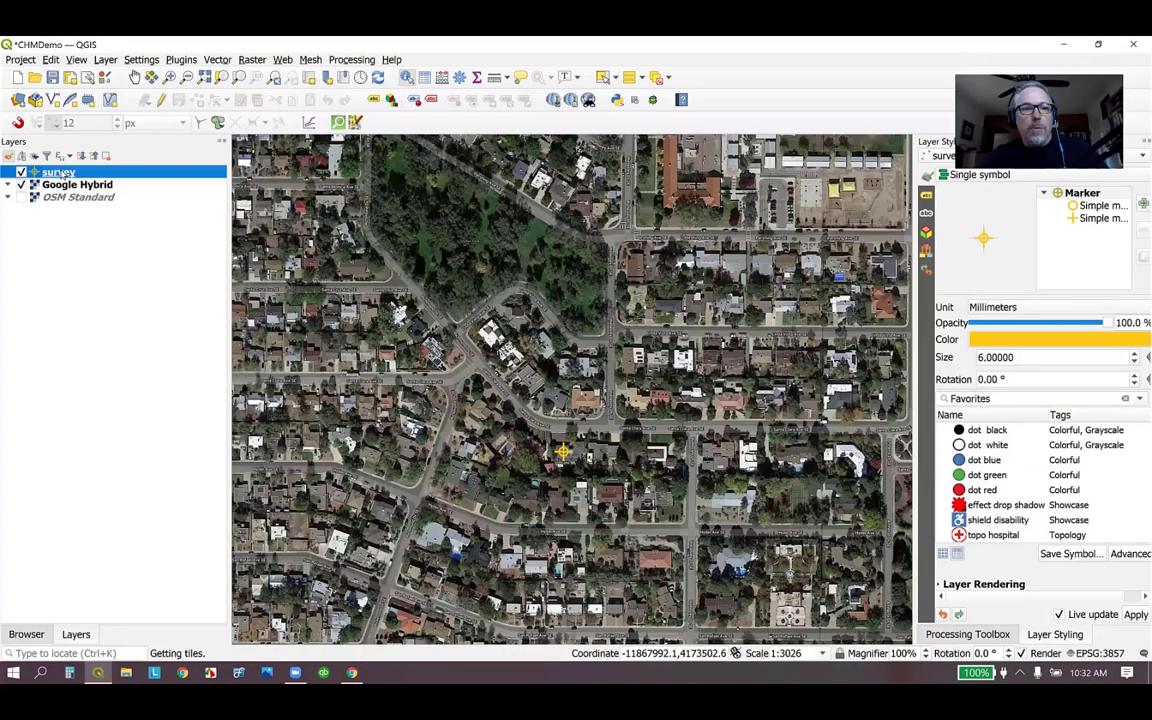
double_click(145, 181)
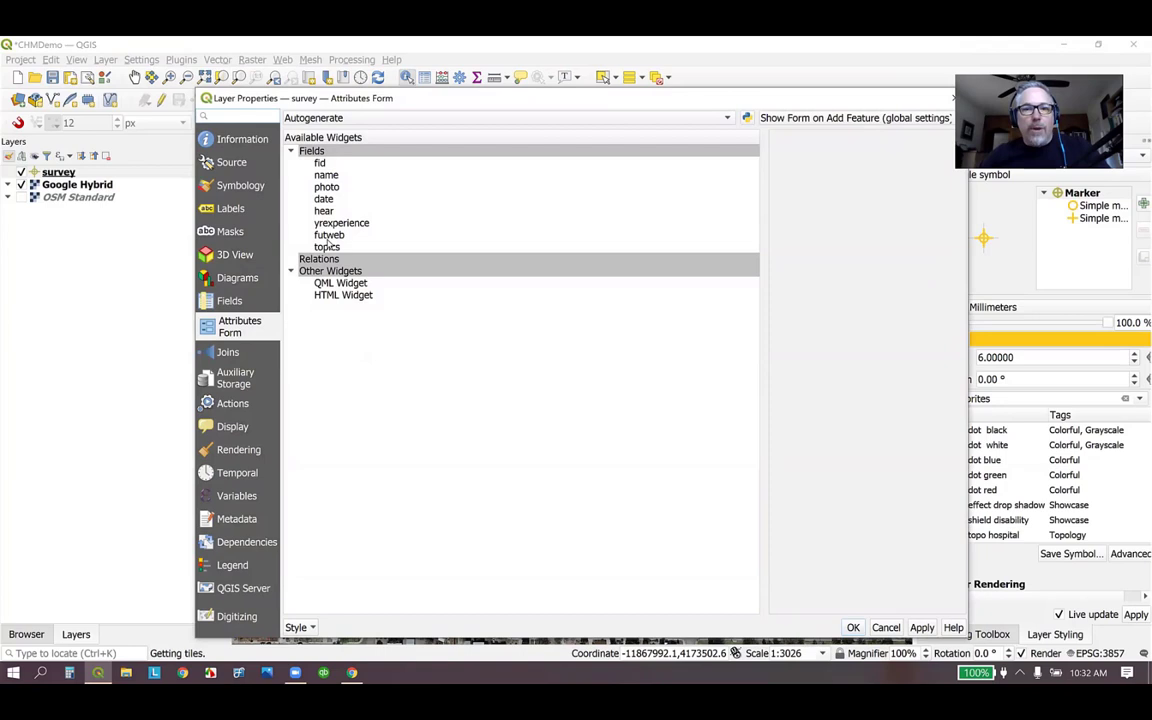
left_click(338, 223)
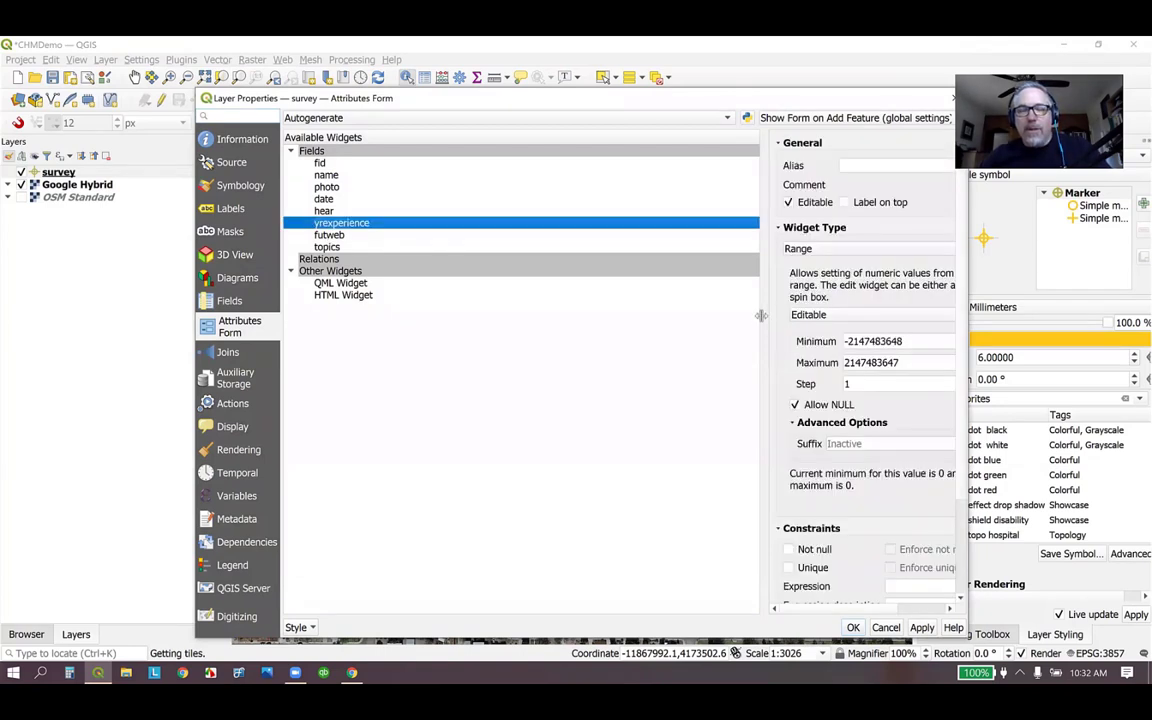
left_click_drag(764, 288, 479, 299)
left_click(583, 165)
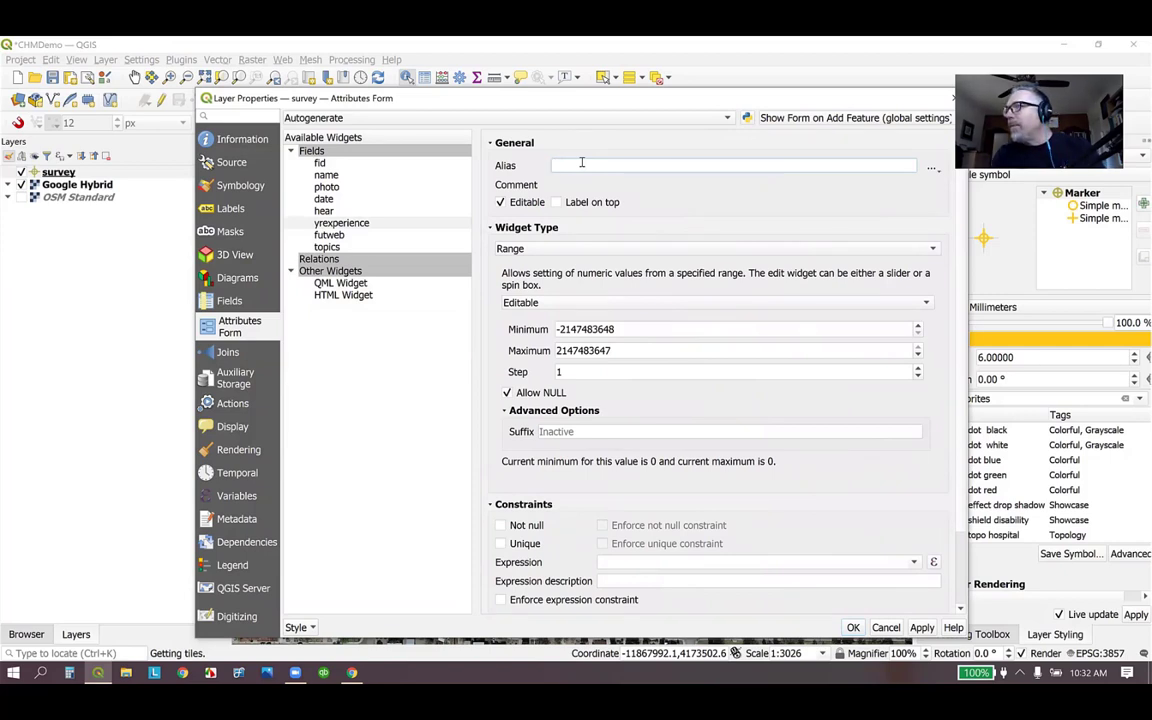
type("Rate yo")
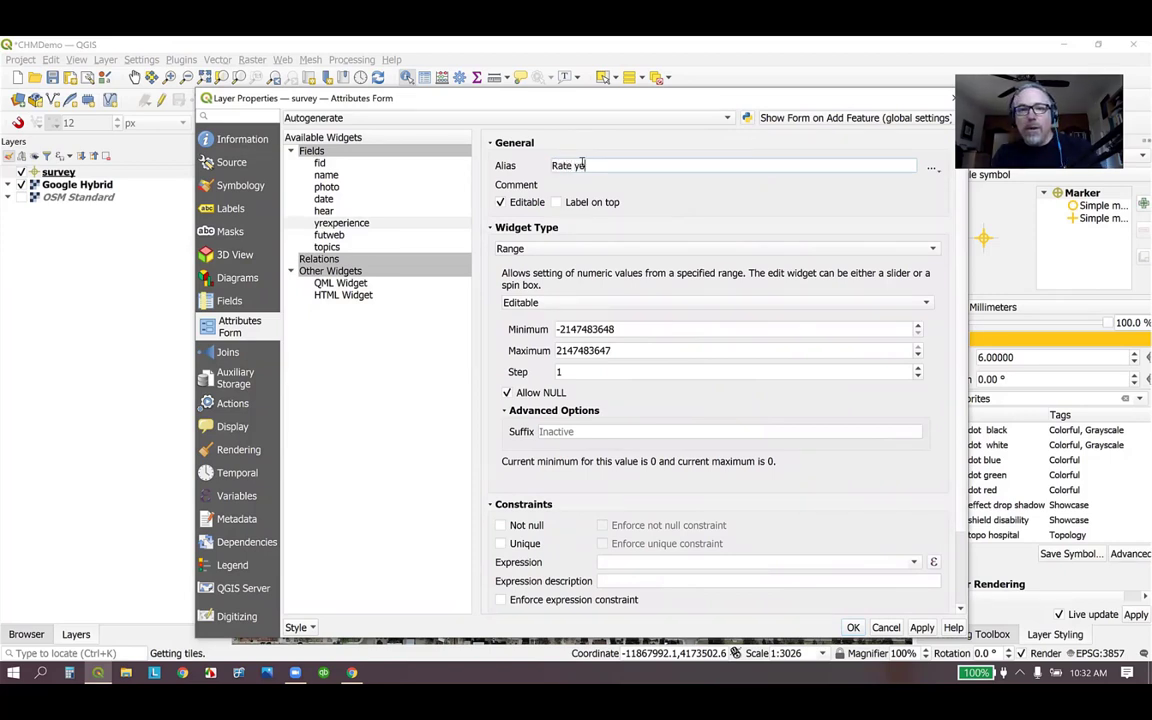
type("ur experience")
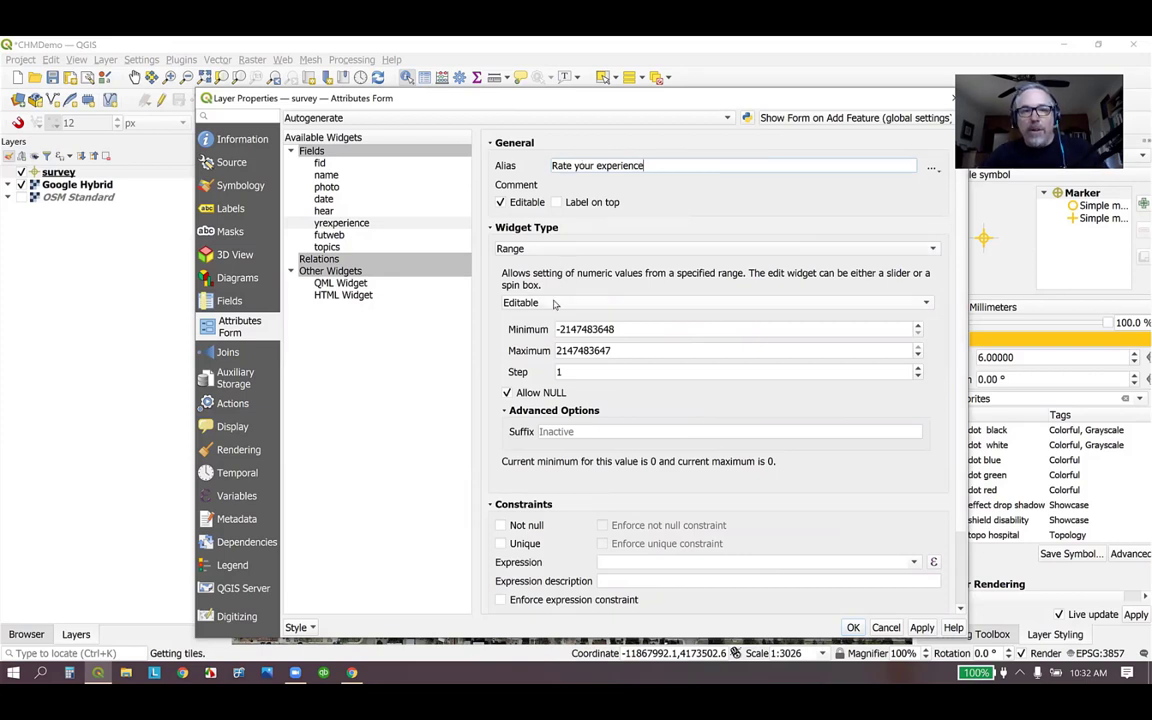
- Make the yrexperience range widget a slider from 1 to 10 and apply the Not null constraint
left_click(515, 302)
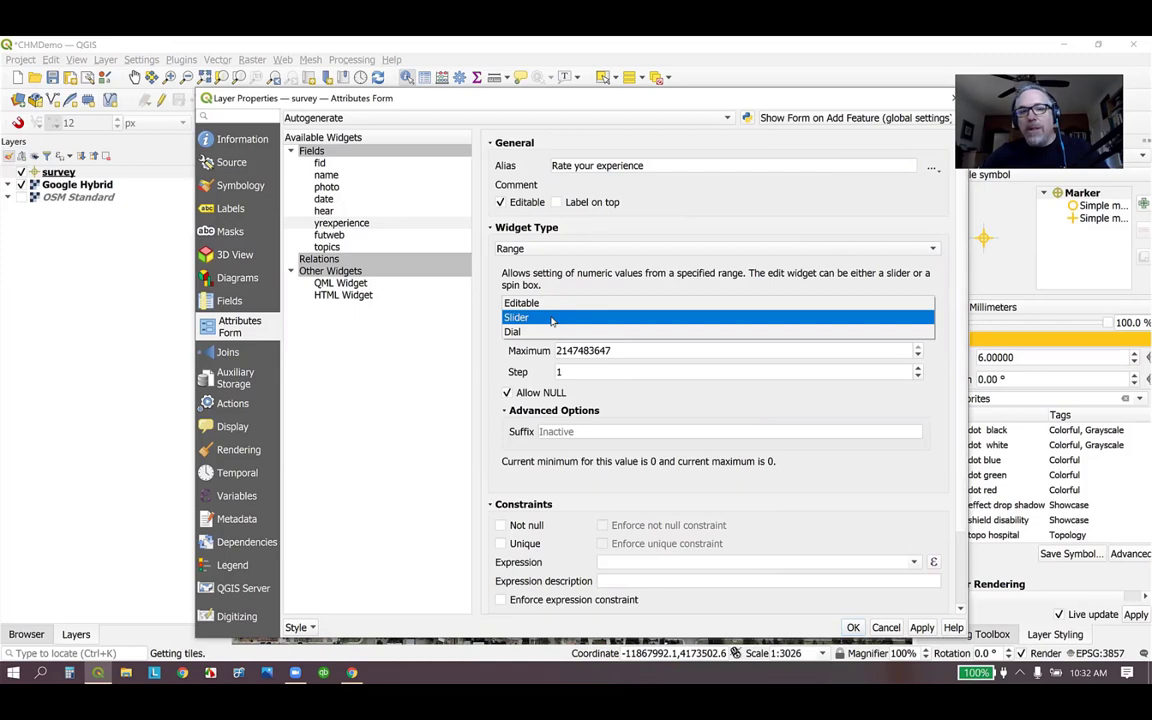
left_click(551, 318)
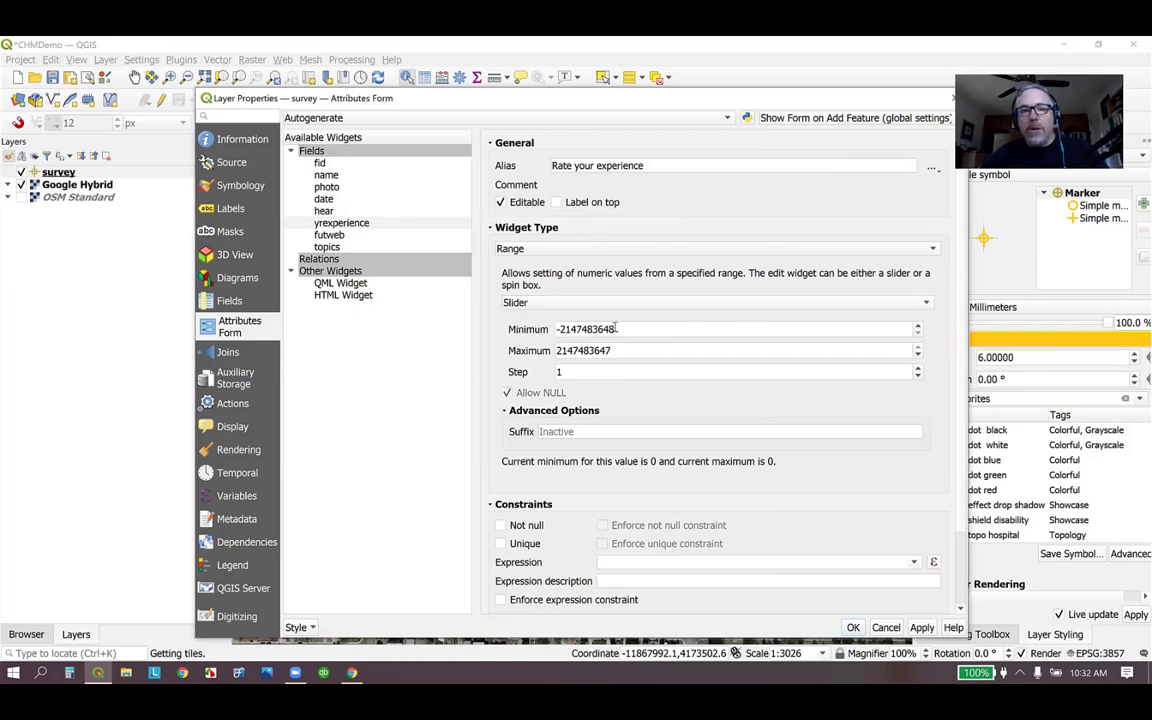
key("Tab")
type("1")
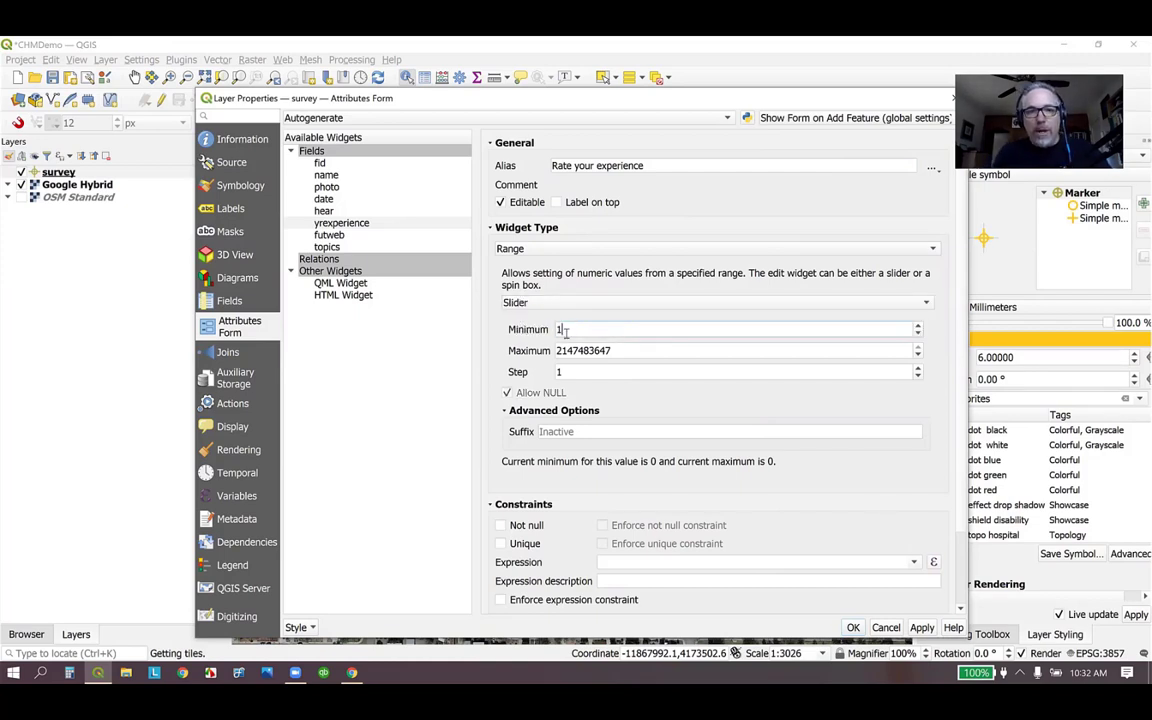
left_click(630, 346)
key("BackSpace")
key("BackSpace")
key("BackSpace")
key("BackSpace")
key("BackSpace")
key("BackSpace")
key("BackSpace")
key("BackSpace")
key("BackSpace")
key("BackSpace")
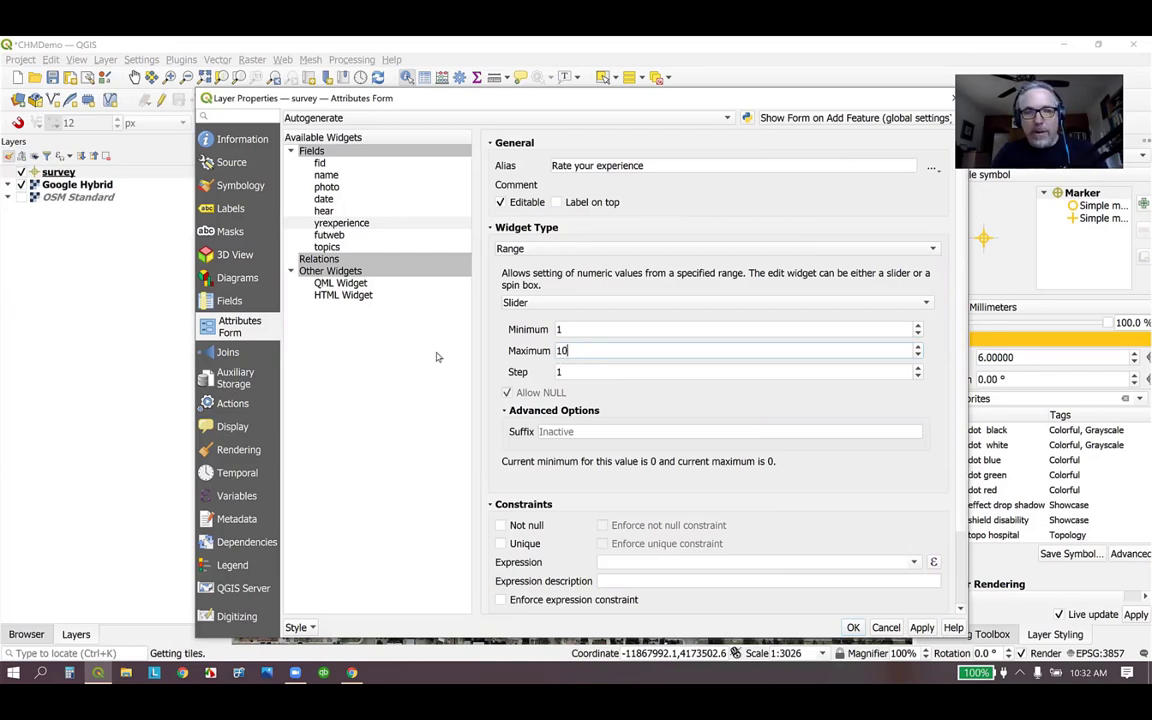
left_click(518, 528)
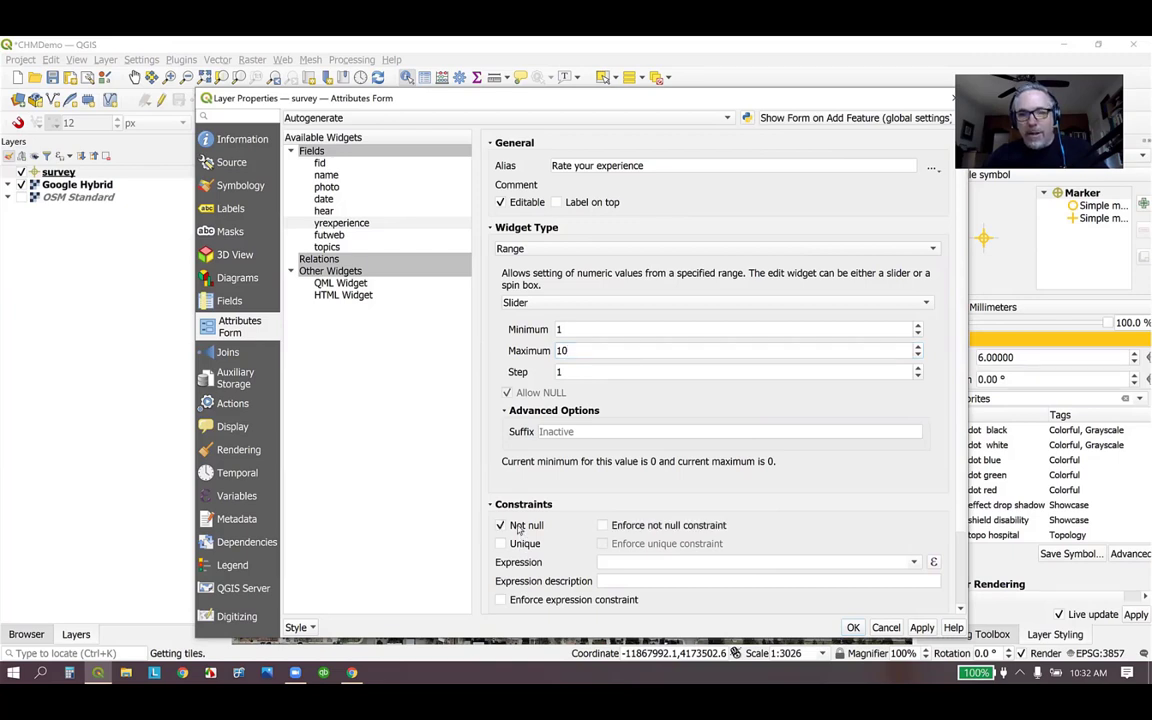
left_click(586, 302)
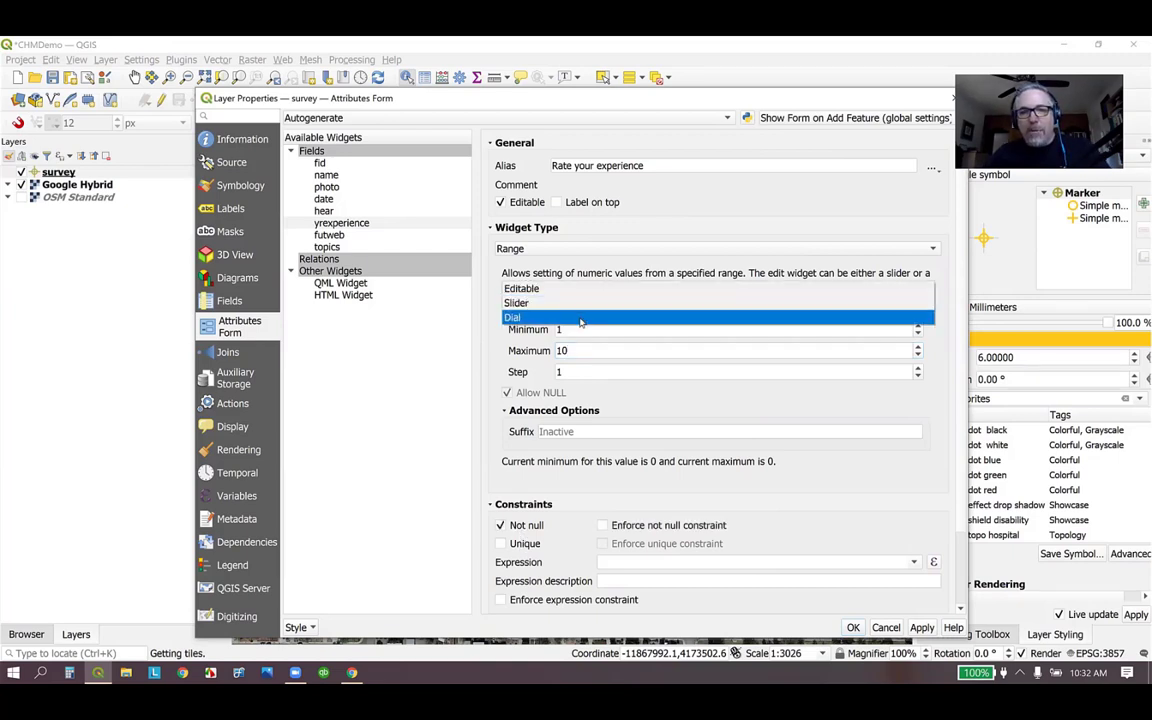
left_click(579, 310)
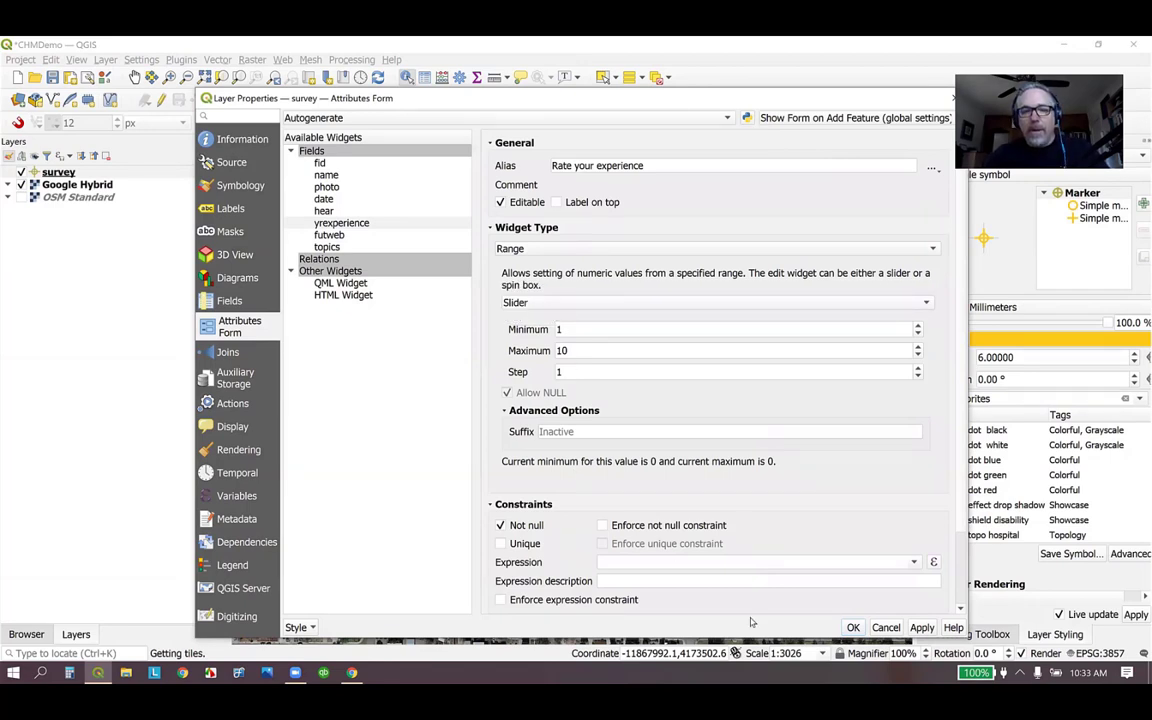
- Give the futweb checkbox field the alias "I will participate in future events" and apply the Not null constraint
left_click(330, 235)
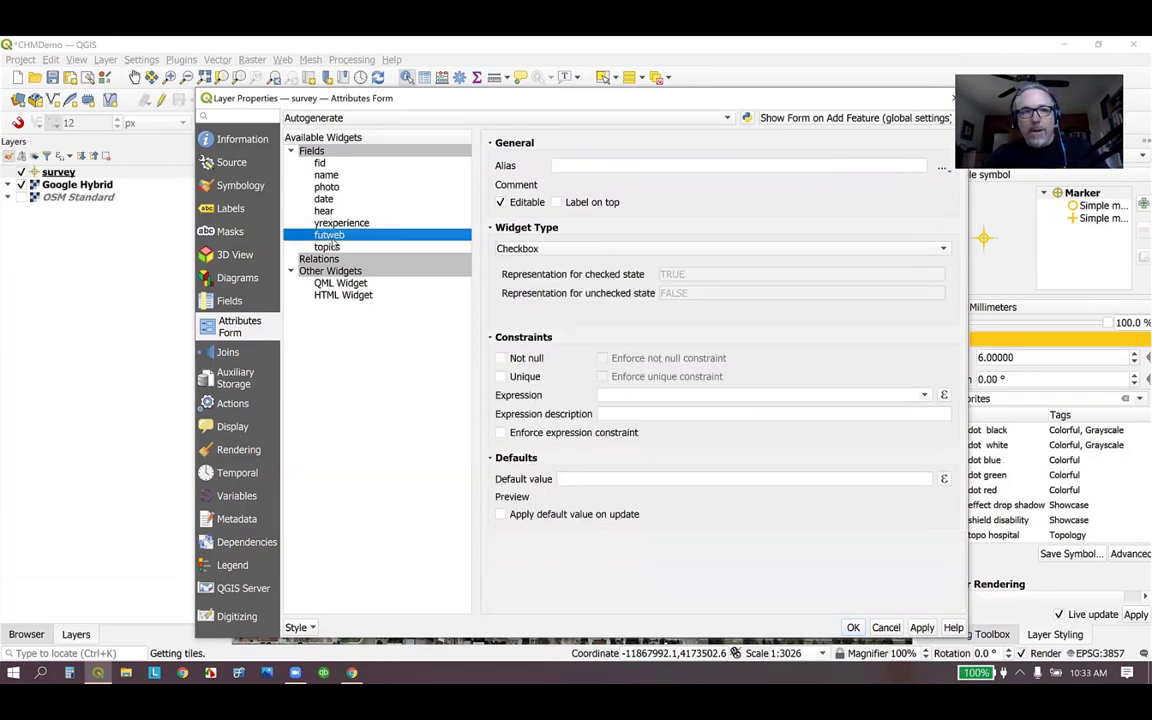
left_click(594, 166)
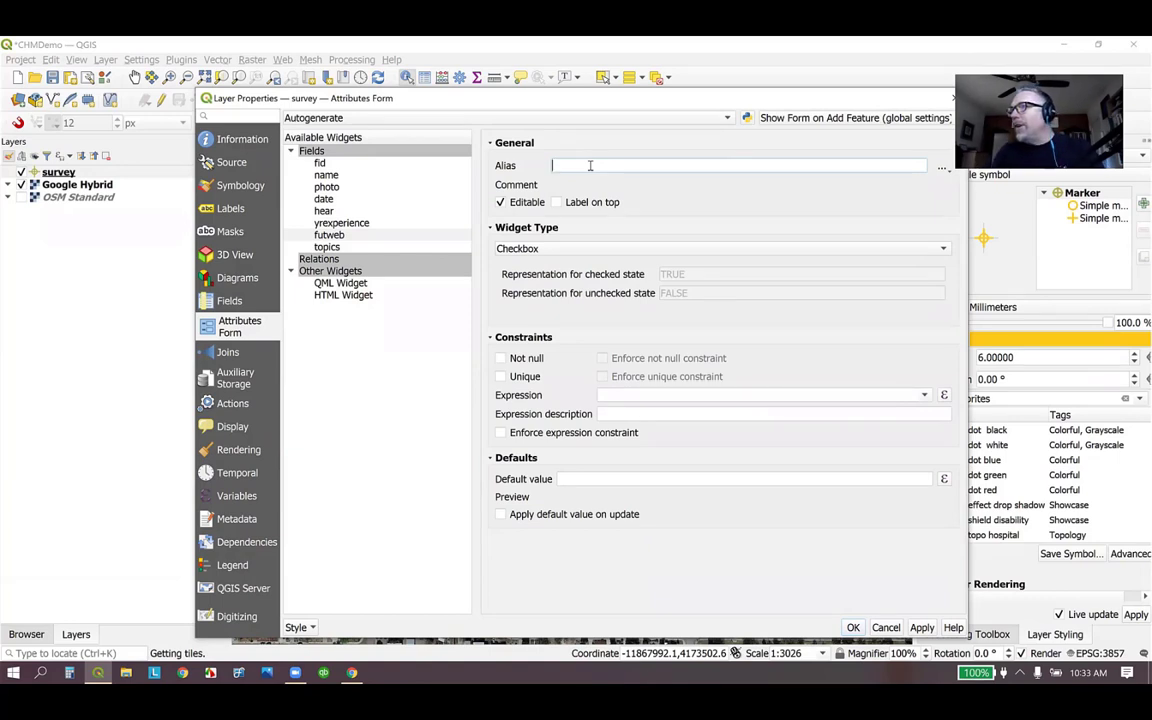
type("I will pa")
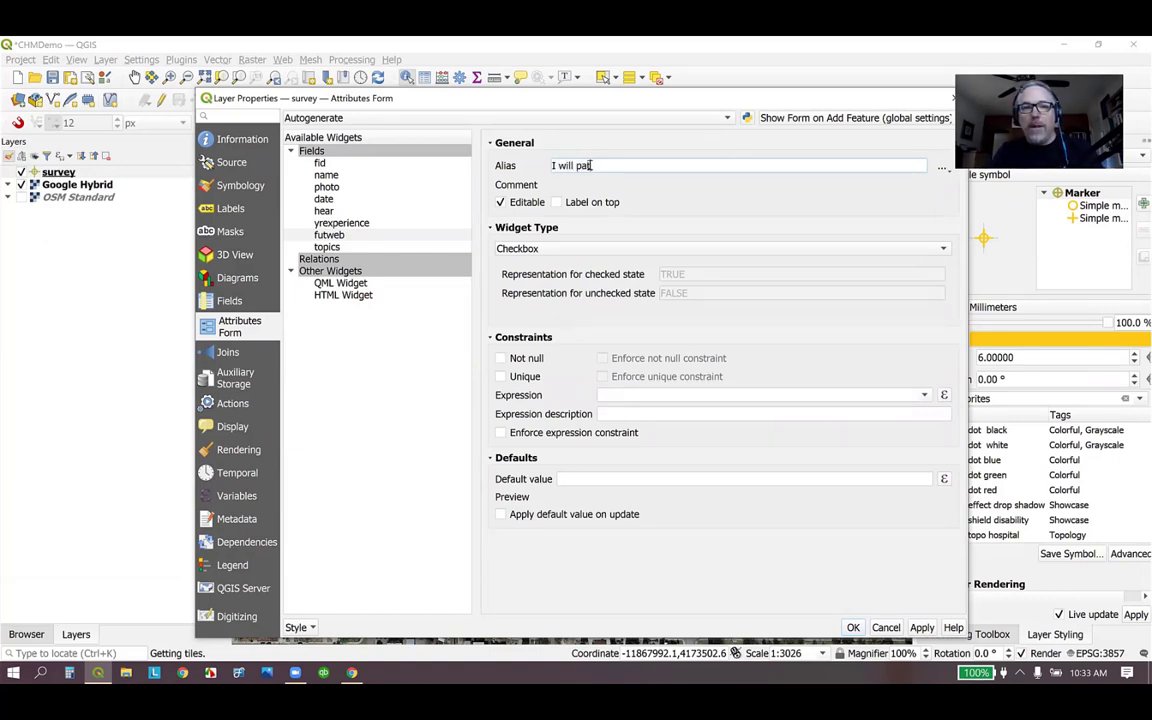
type("rticipate in future events")
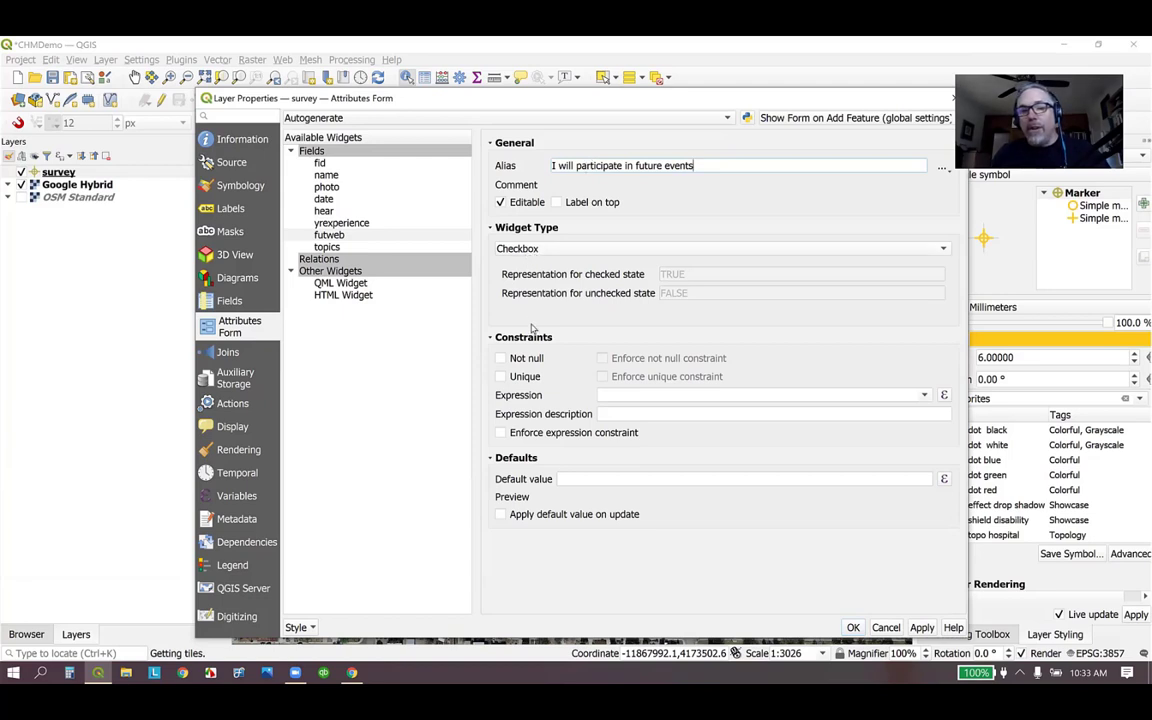
left_click(526, 358)
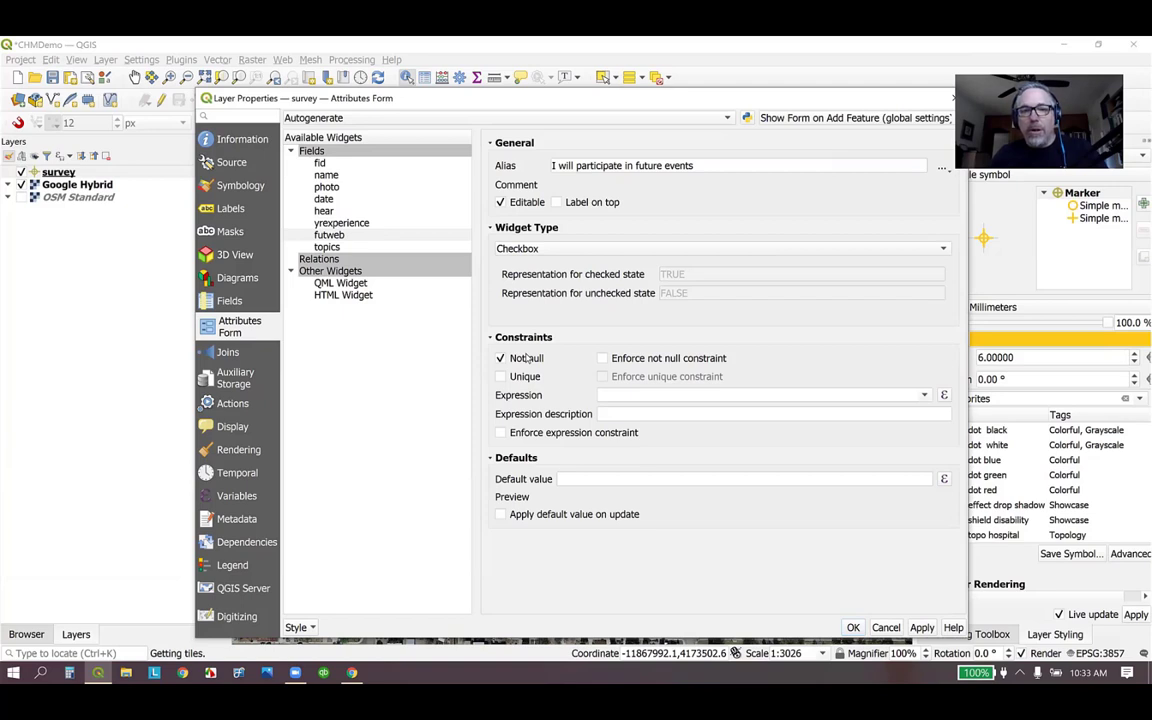
- Give the topics field the alias "I'd like to see more of:"
left_click(324, 247)
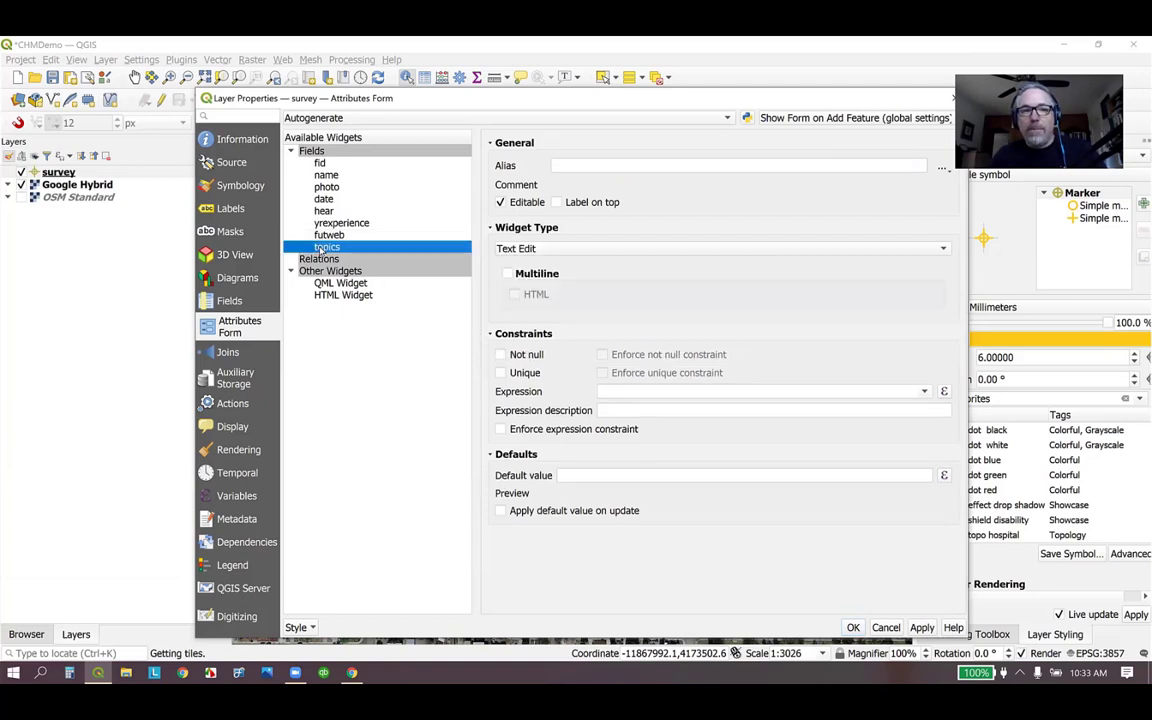
left_click(585, 164)
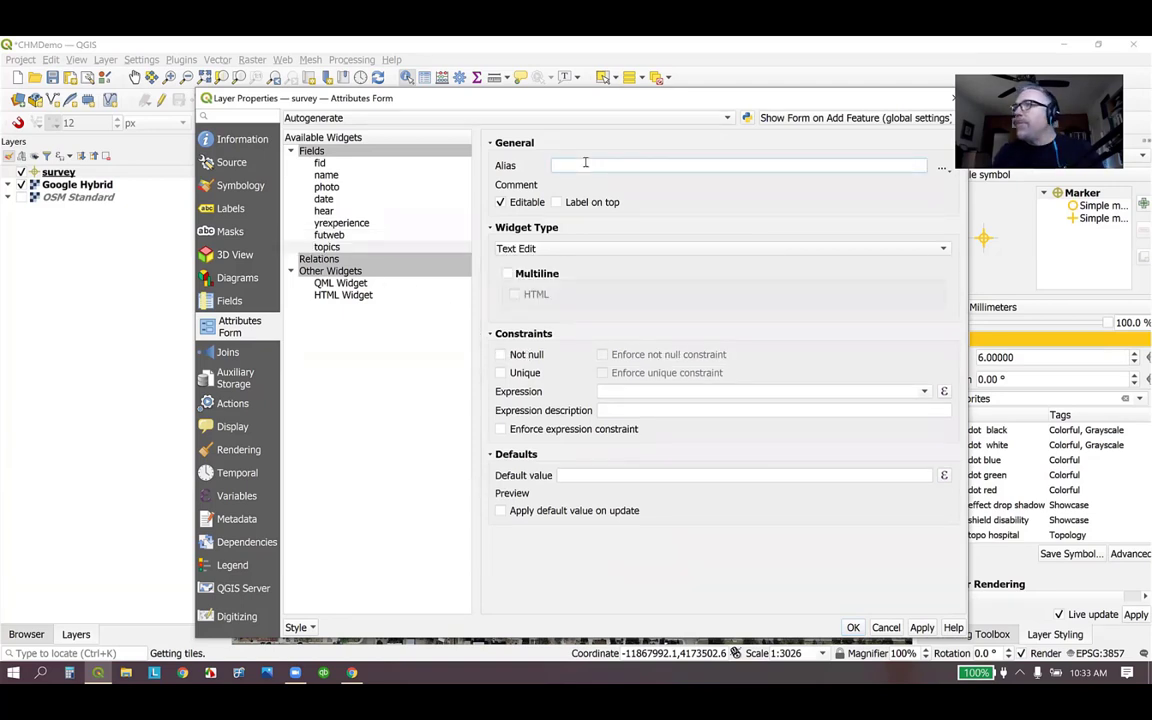
type("I'd")
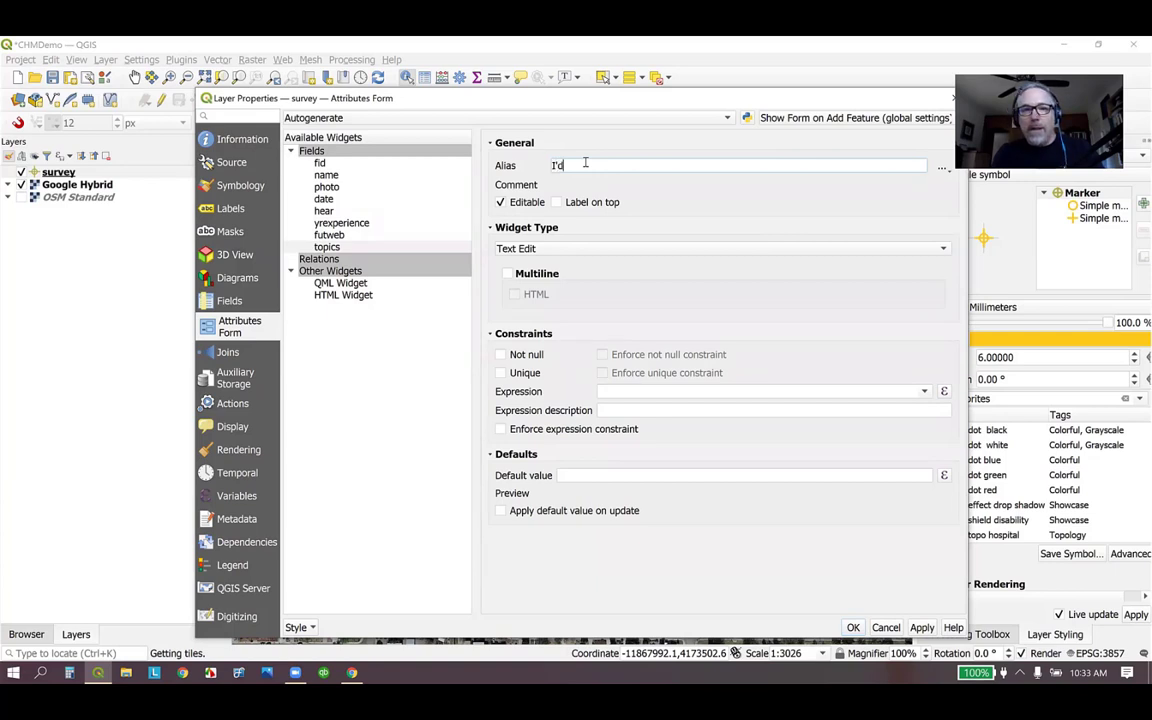
type(" like t")
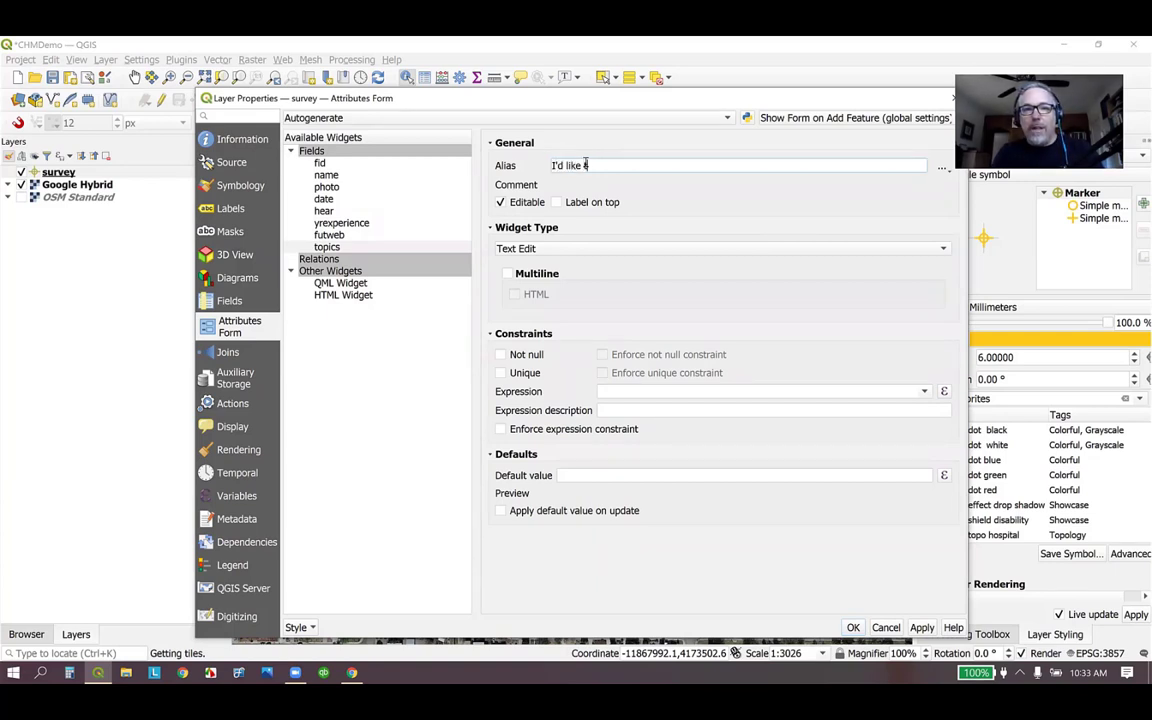
type("o see more of:")
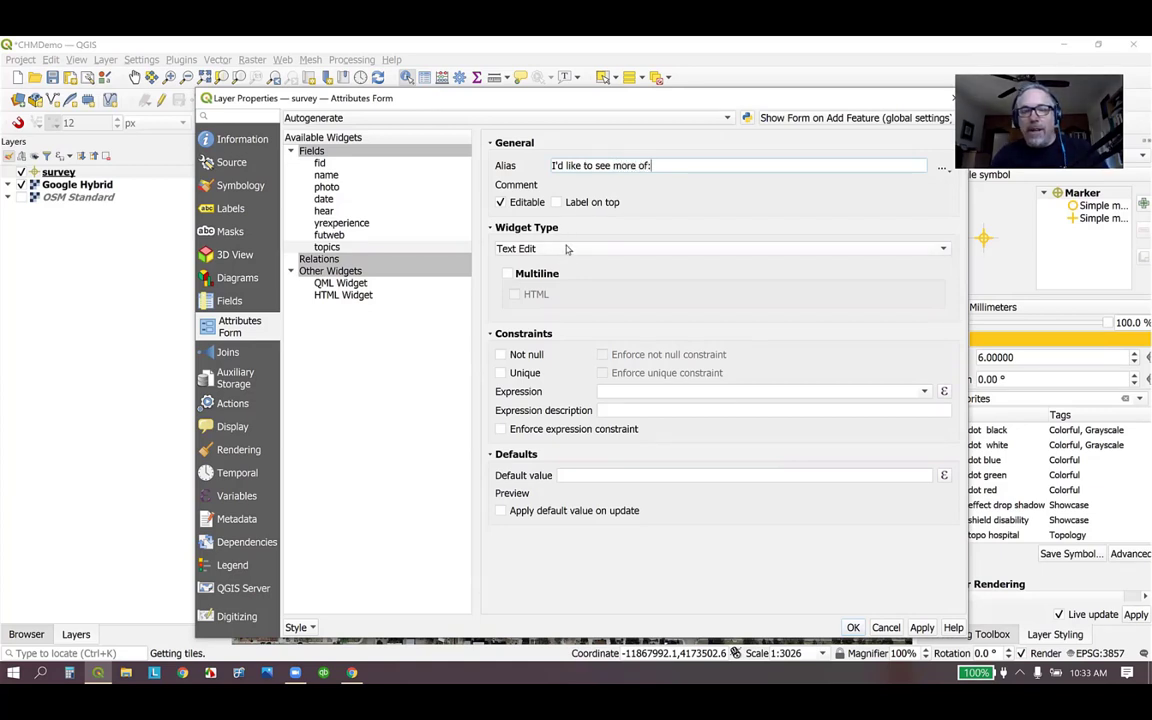
- Make the topics field's widget a Value Map and add value 1 with the description QGIS
left_click(566, 249)
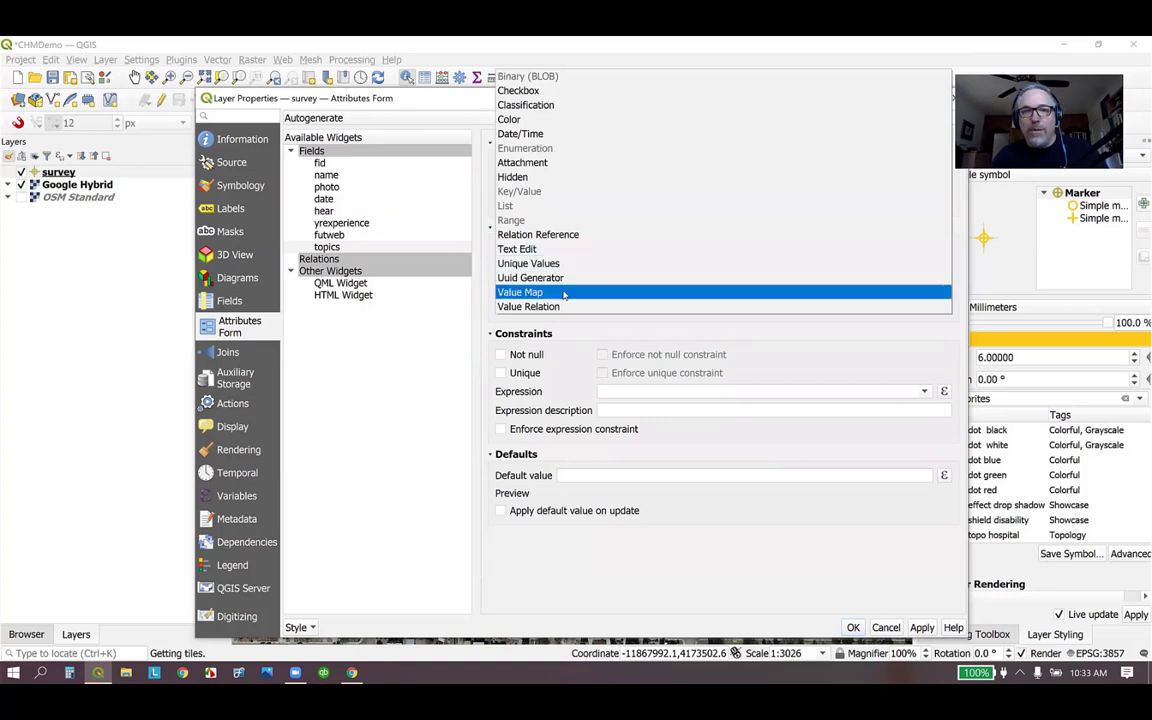
left_click(564, 292)
double_click(558, 343)
type("1")
left_click(617, 346)
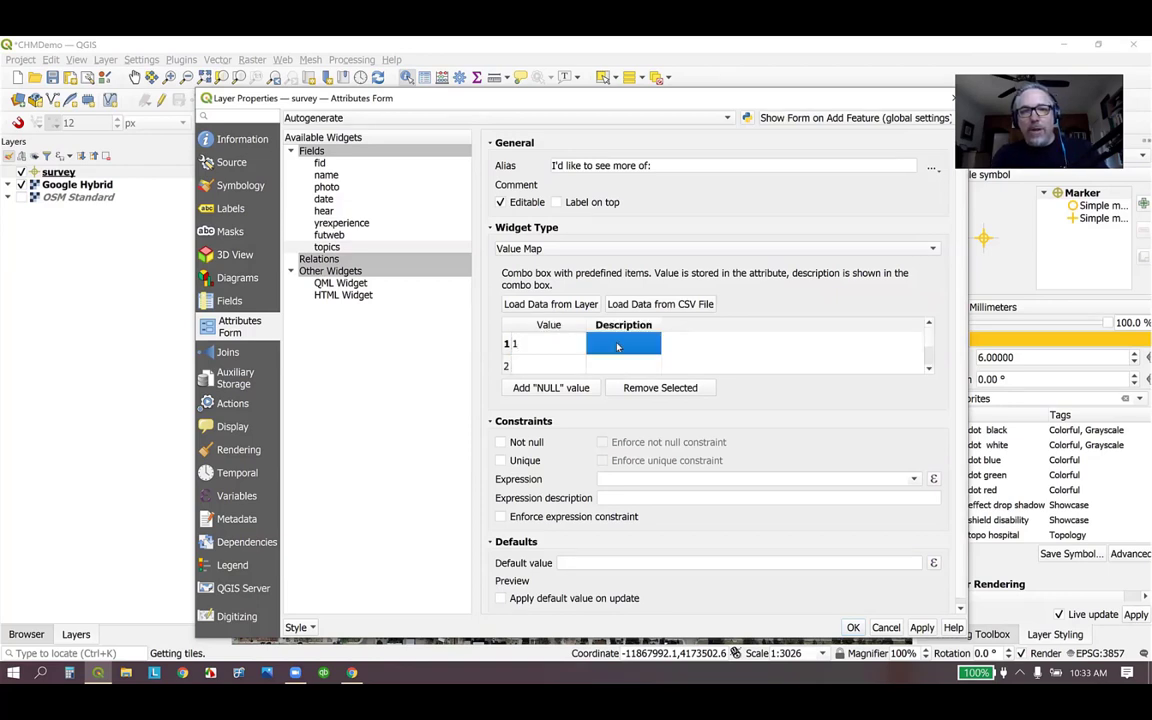
double_click(617, 345)
type("QGIS")
- Add value 2 with the description Data Collection to the topics value map
double_click(525, 363)
type("2")
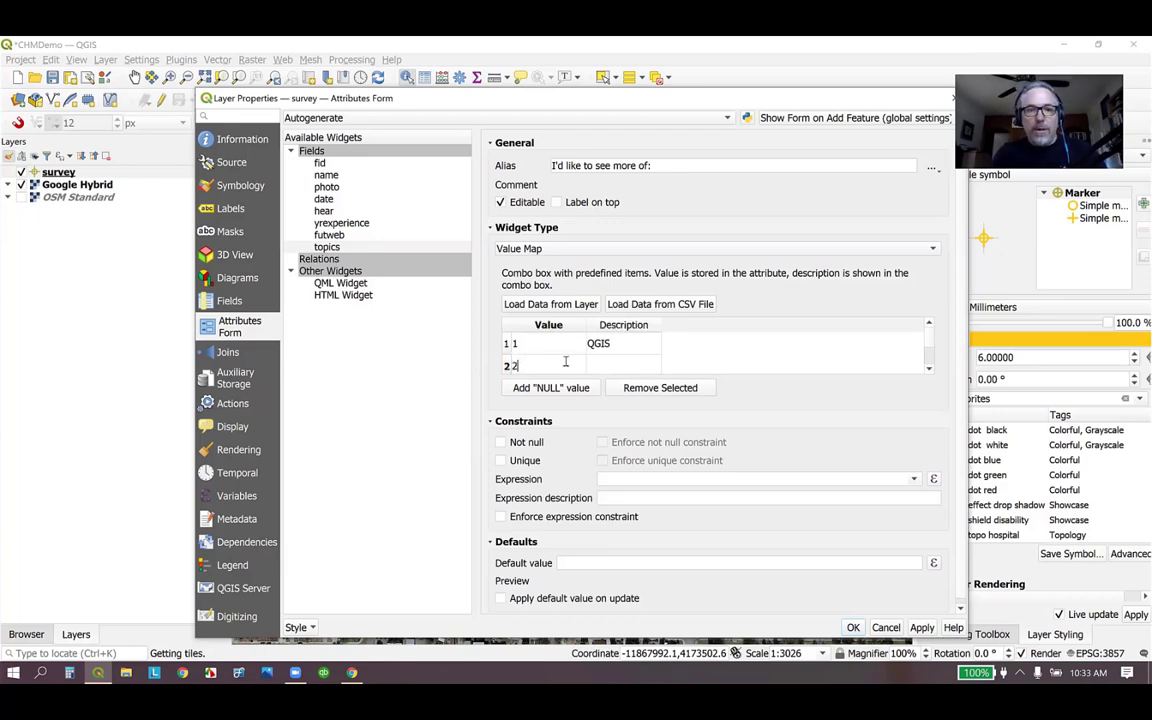
left_click(626, 362)
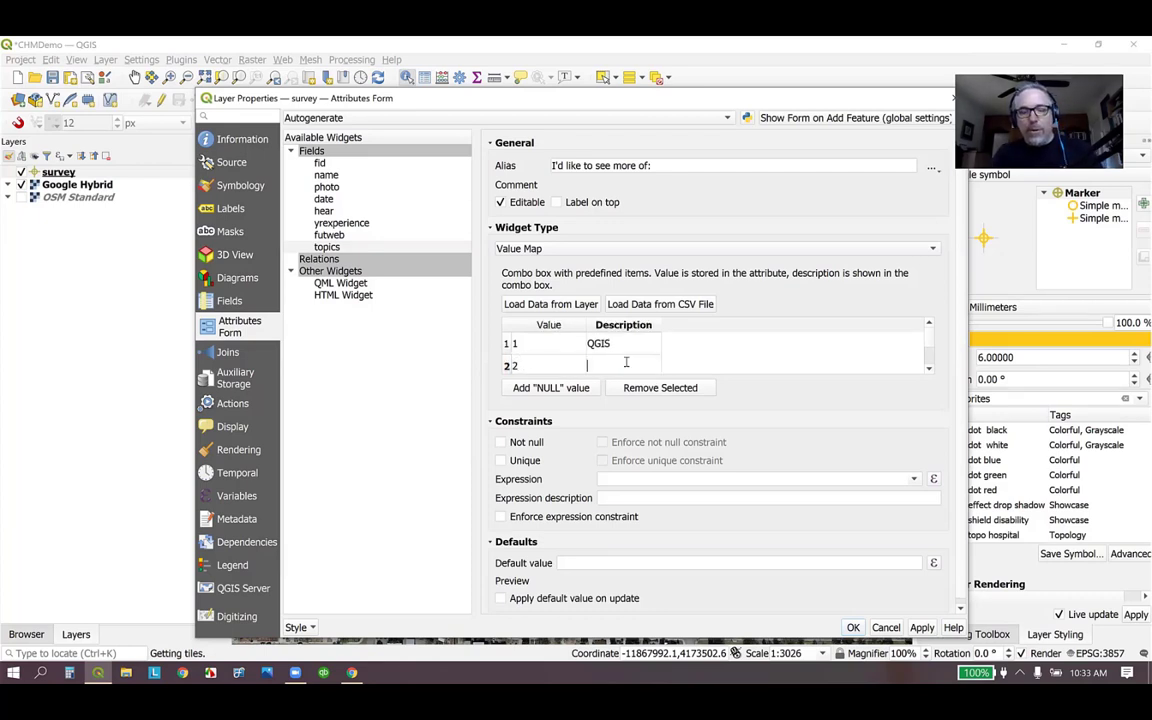
type("F")
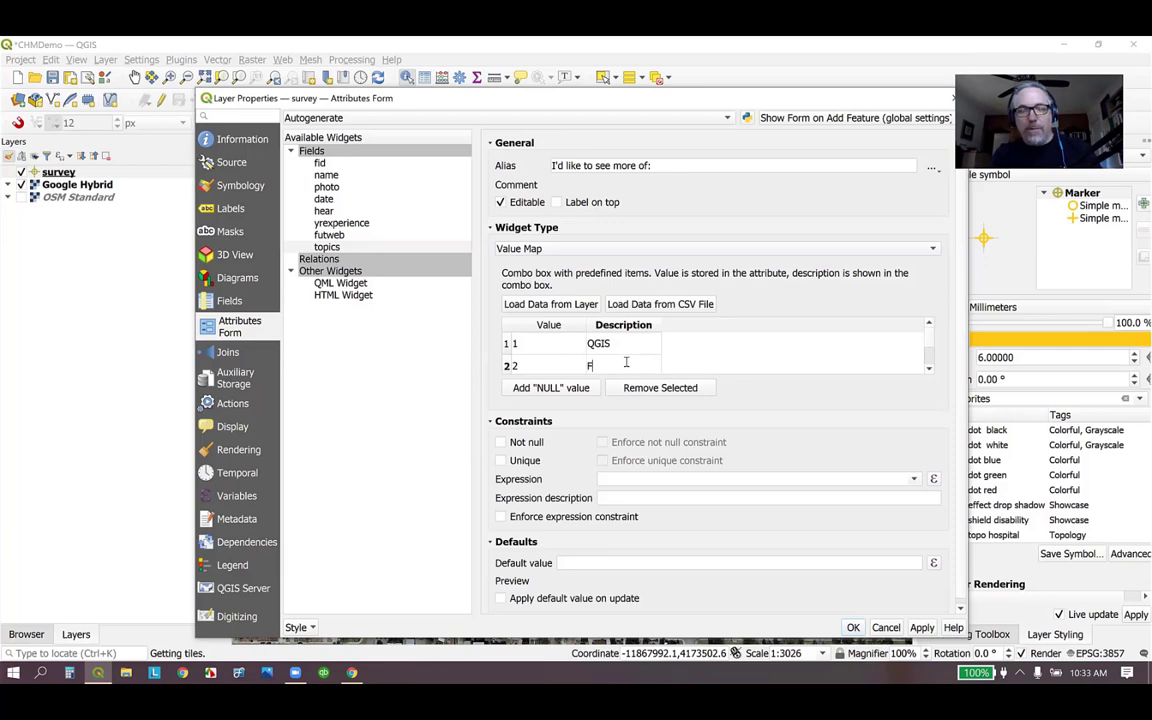
key("BackSpace")
type("Dat")
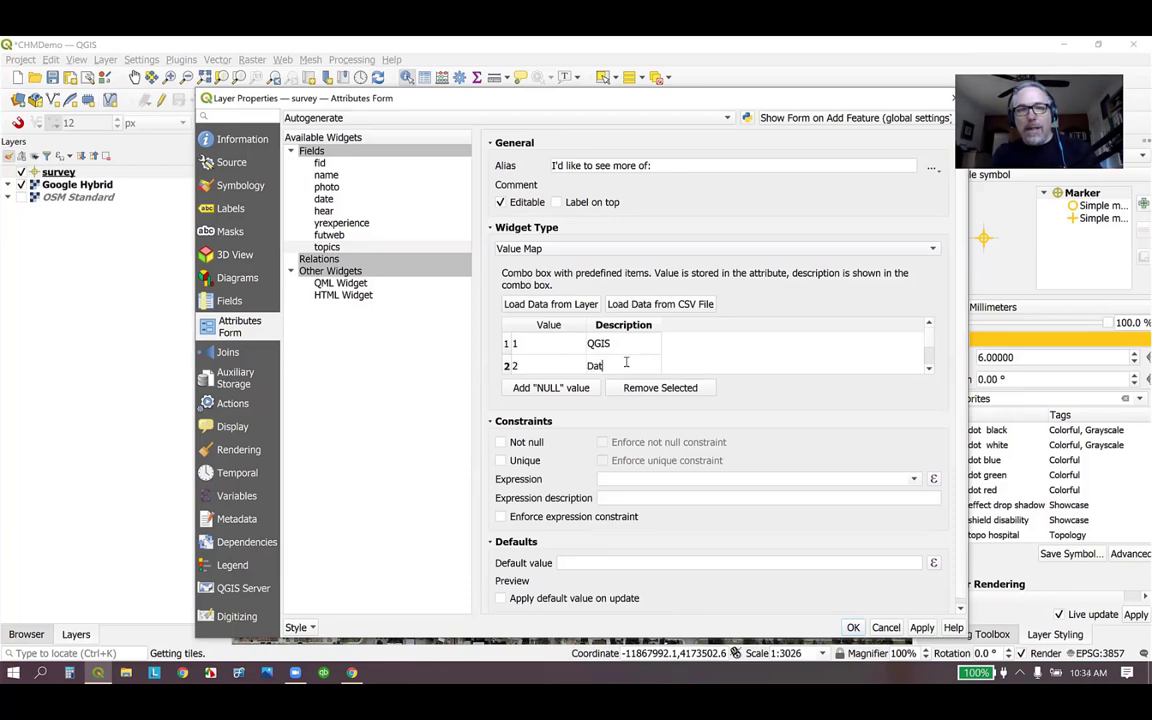
type("a Collection")
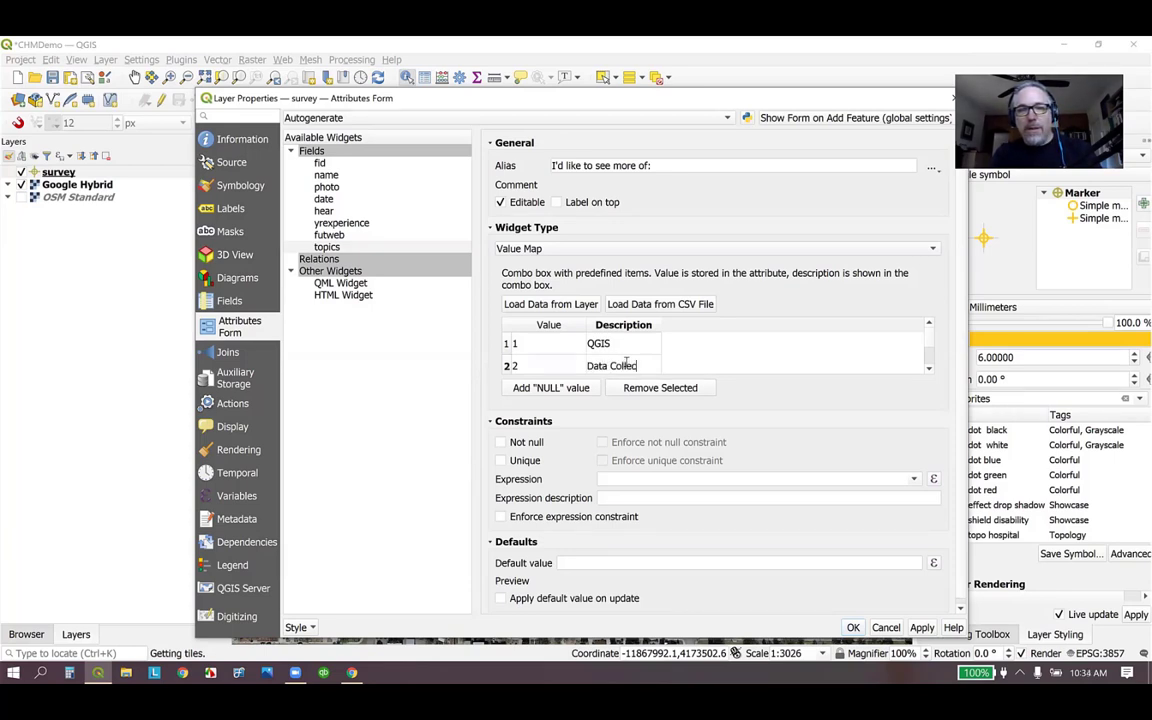
key("Return")
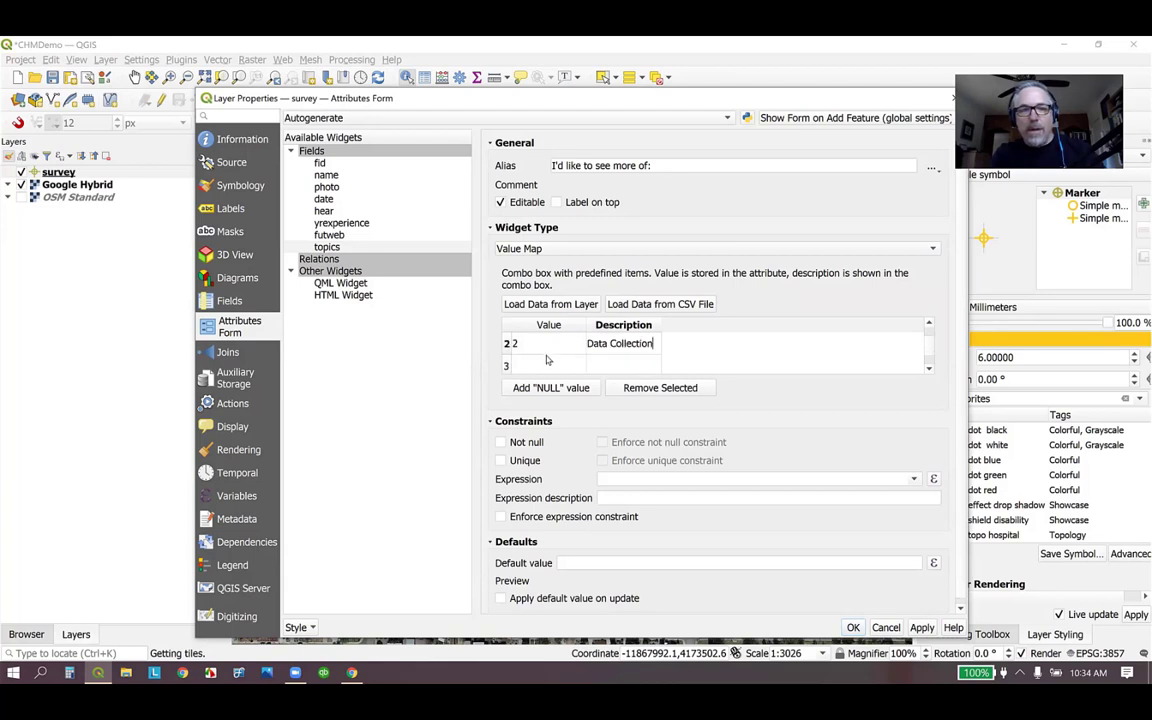
- Add value 3 with the description Web Mapping to the topics value map
left_click(548, 363)
type("3")
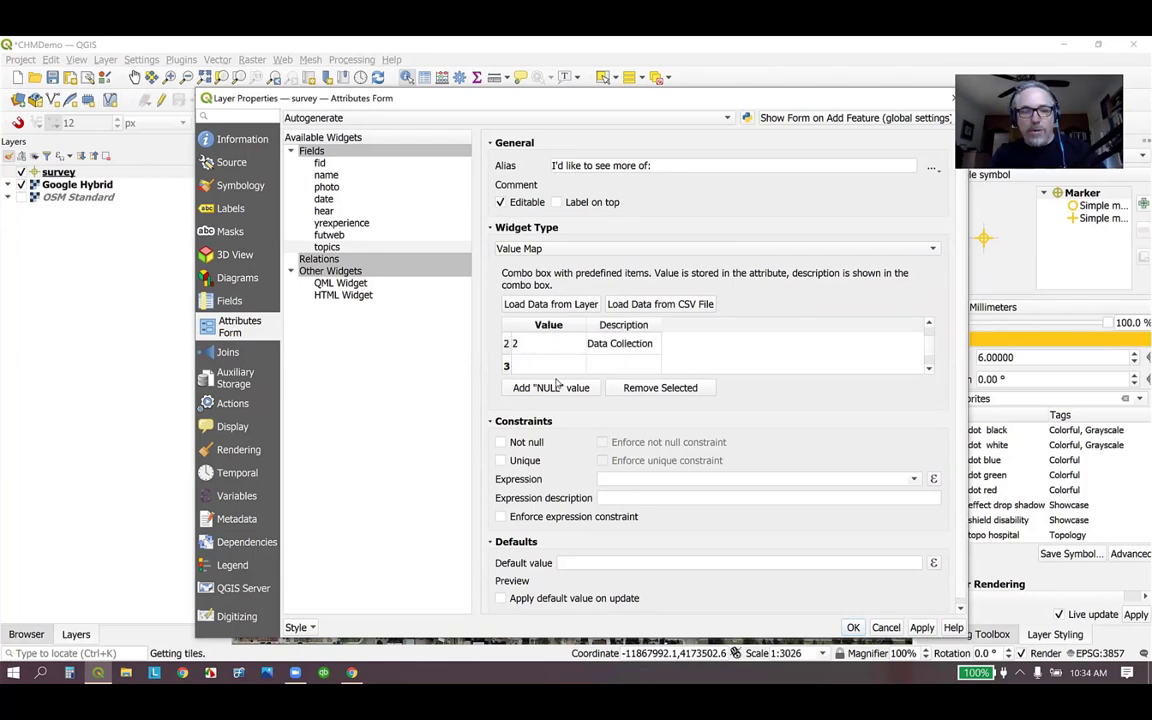
left_click(605, 363)
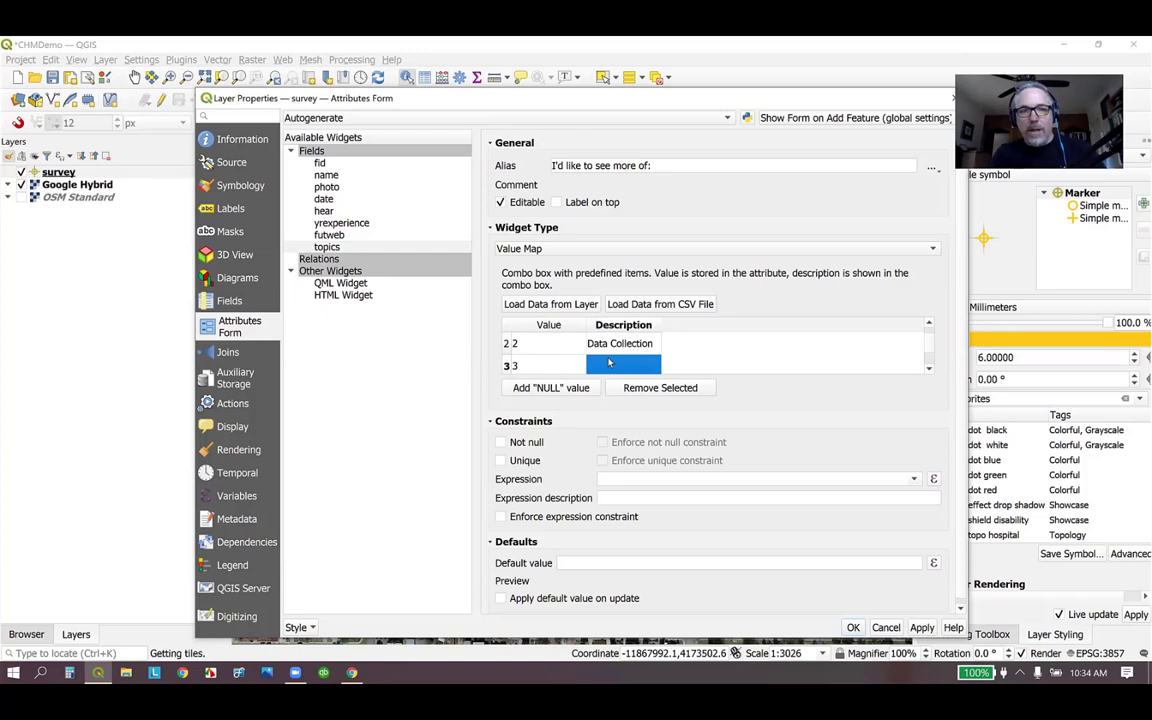
left_click(608, 360)
type("We")
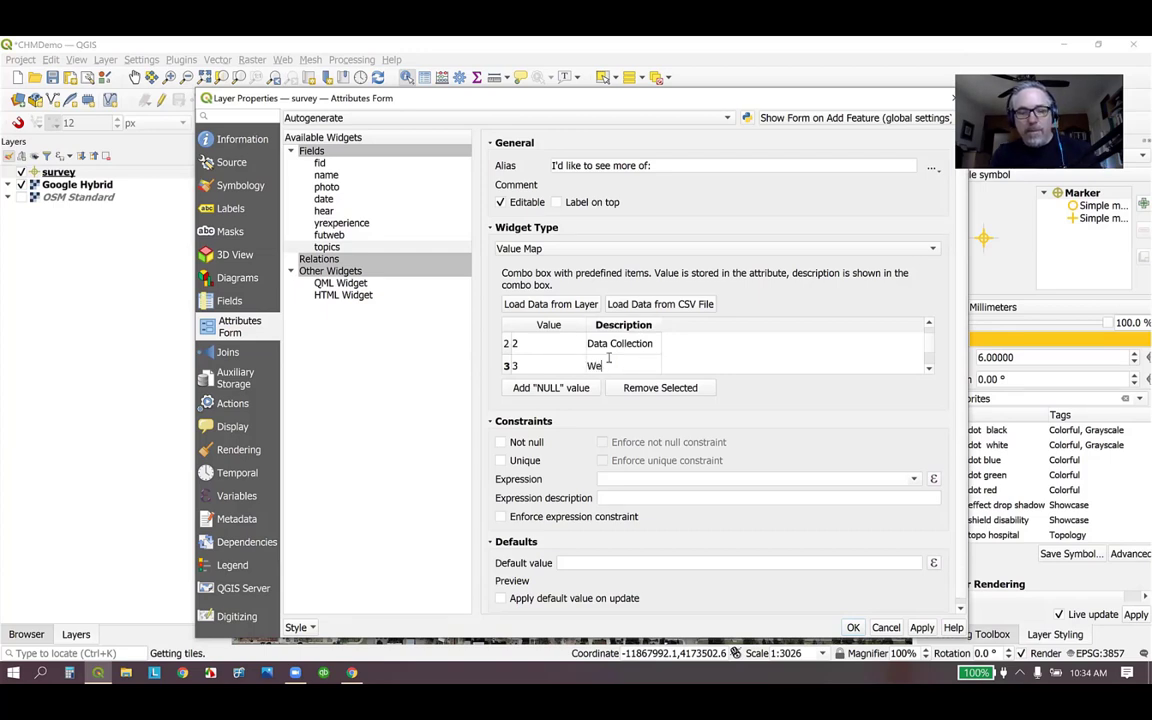
type("b Mapping")
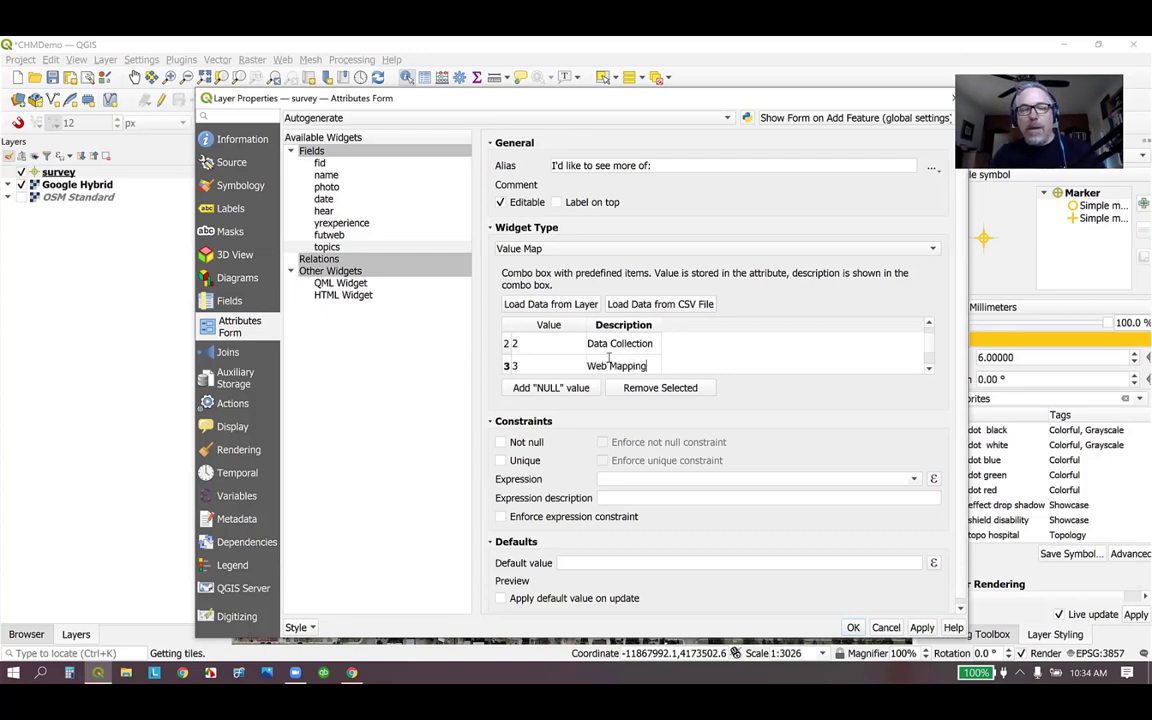
- Apply the Not null constraint to the topics field, accepting the layer properties, and save the project
left_click(931, 340)
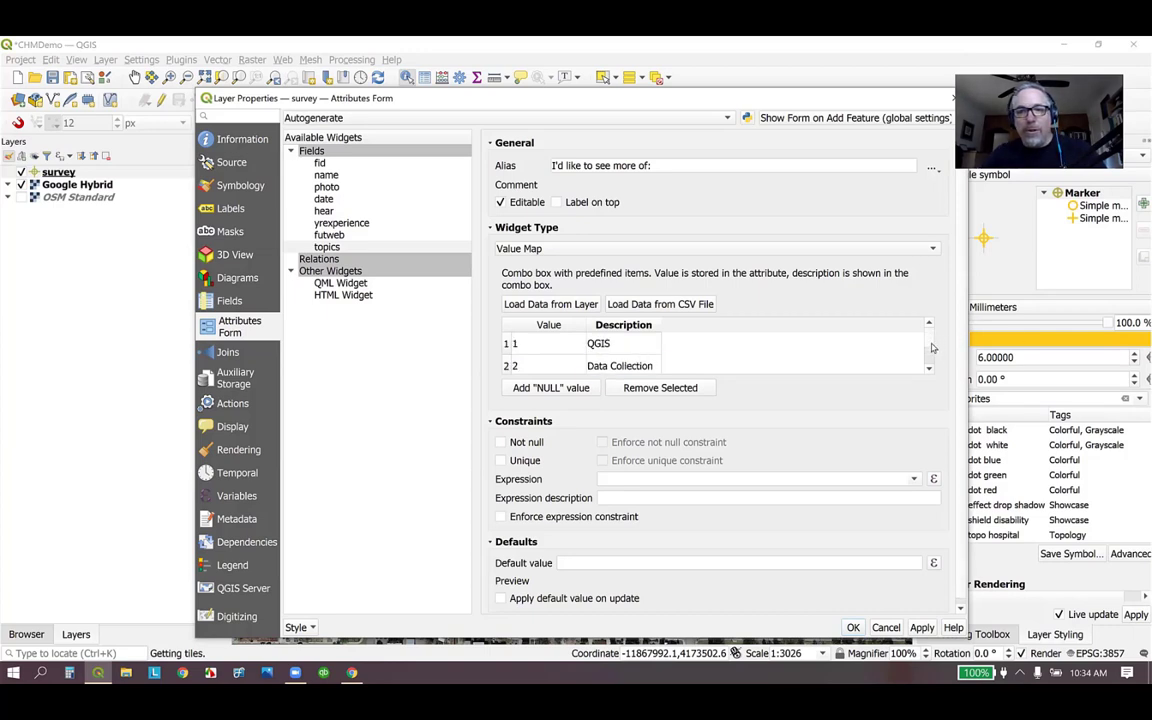
scroll(840, 330, "down", 1)
left_click(501, 442)
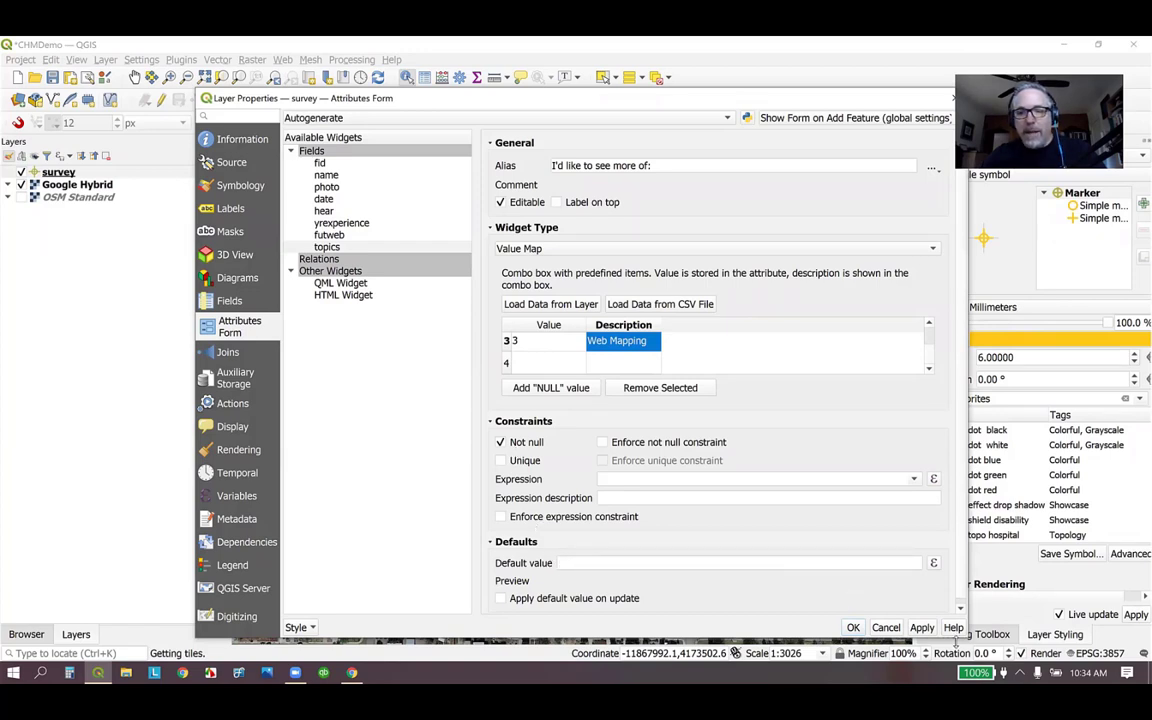
left_click(853, 628)
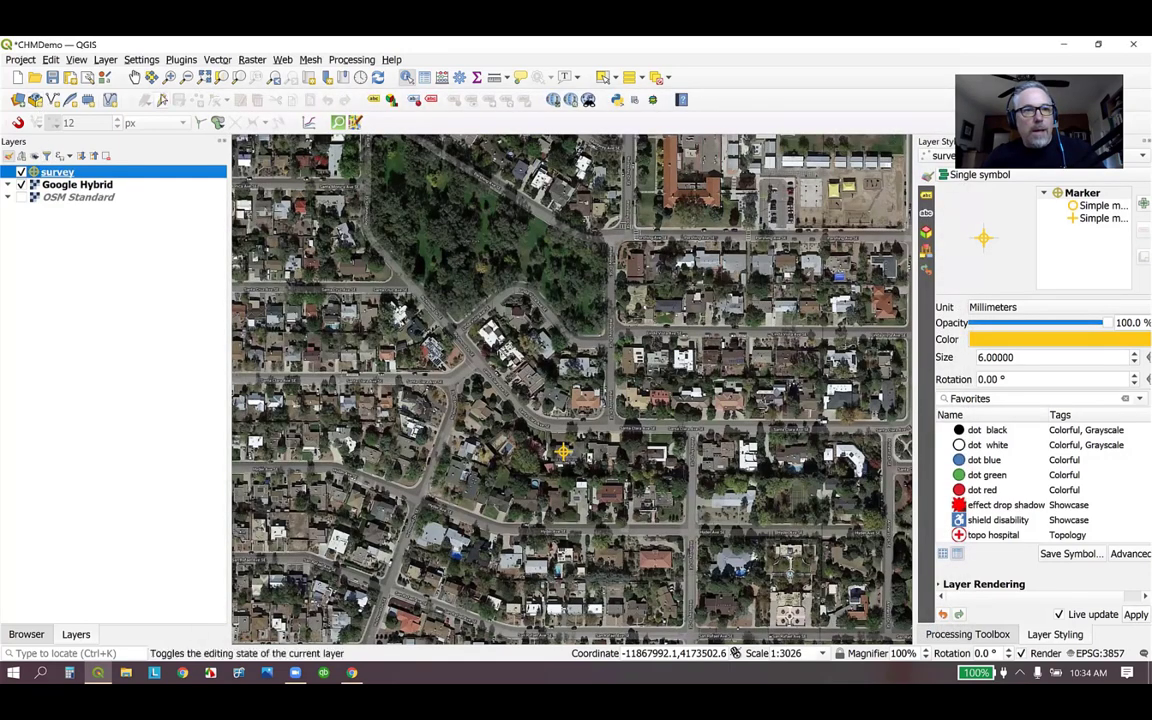
left_click(52, 77)
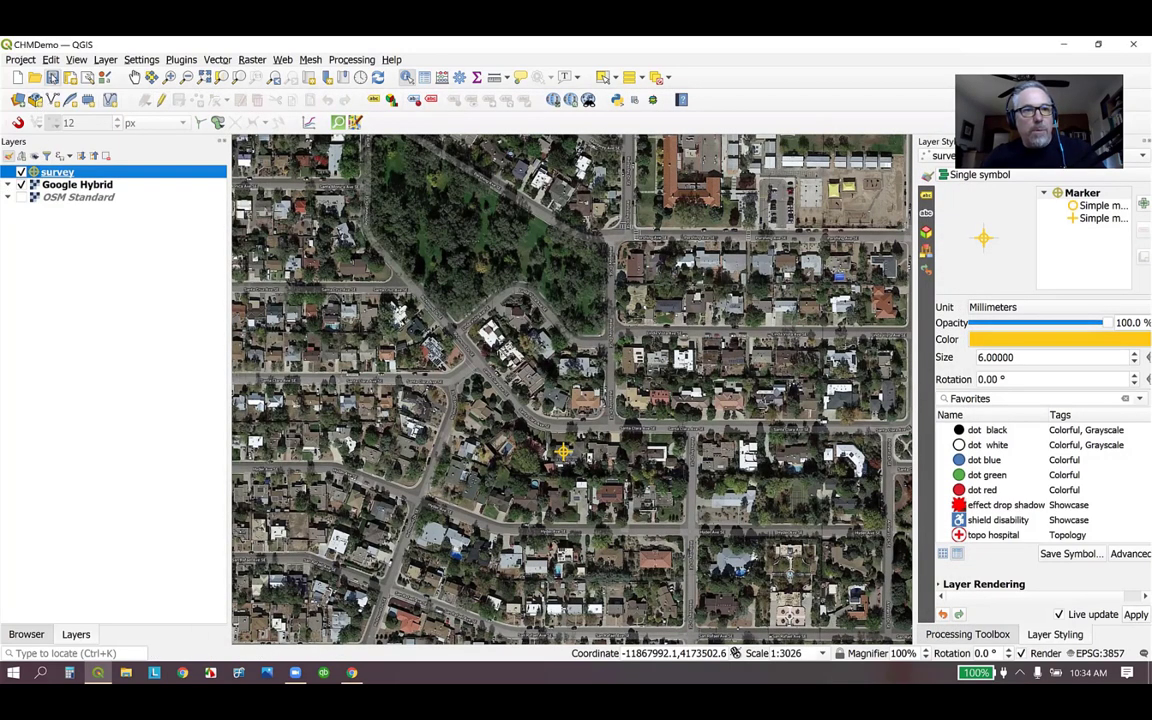
- Synchronize the CHM Demo project with Mergin and dismiss the sync notice
left_click(26, 634)
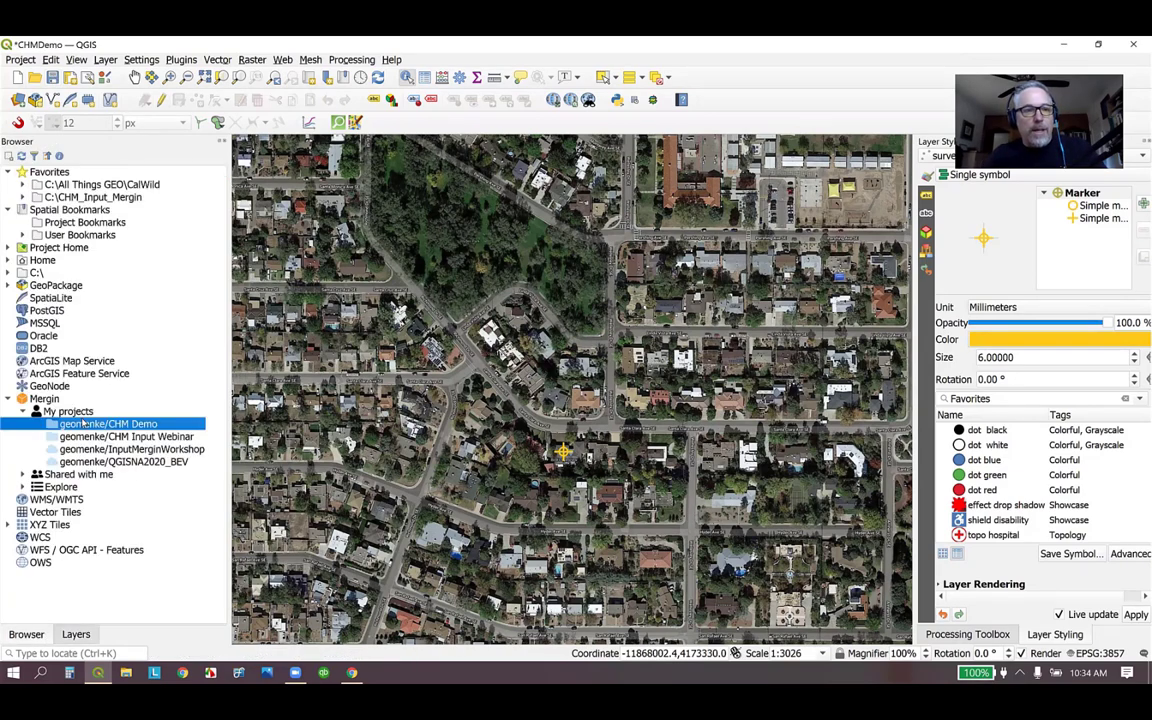
right_click(86, 426)
left_click(112, 458)
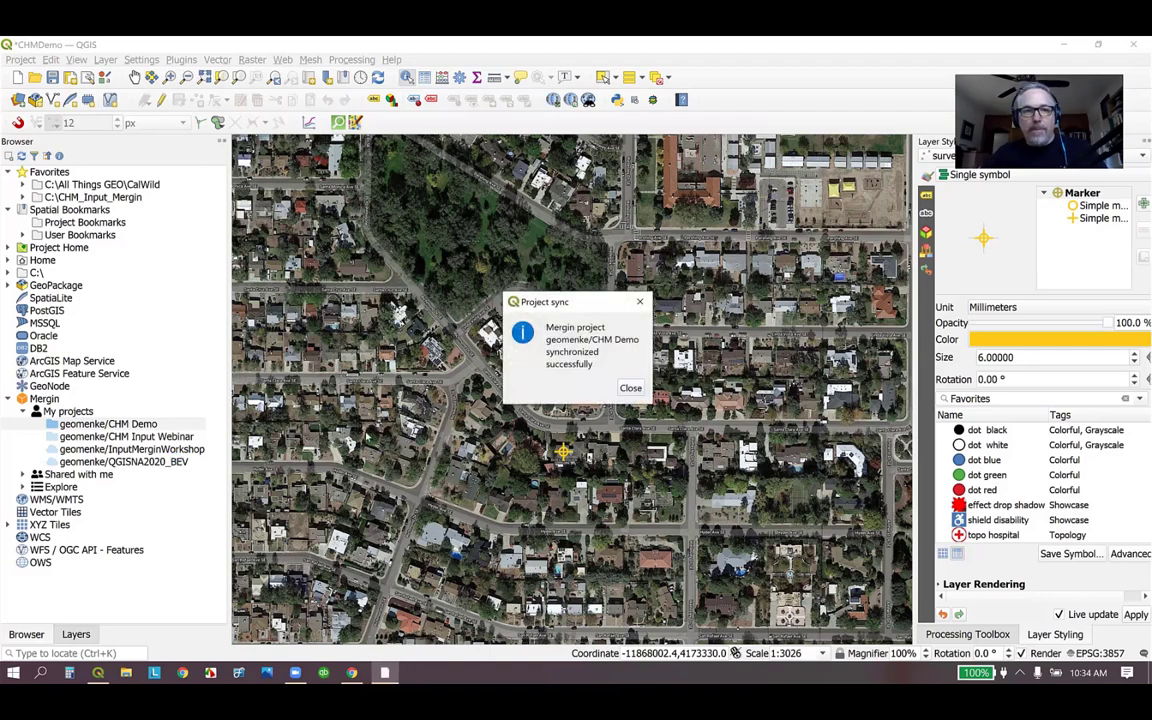
left_click(630, 388)
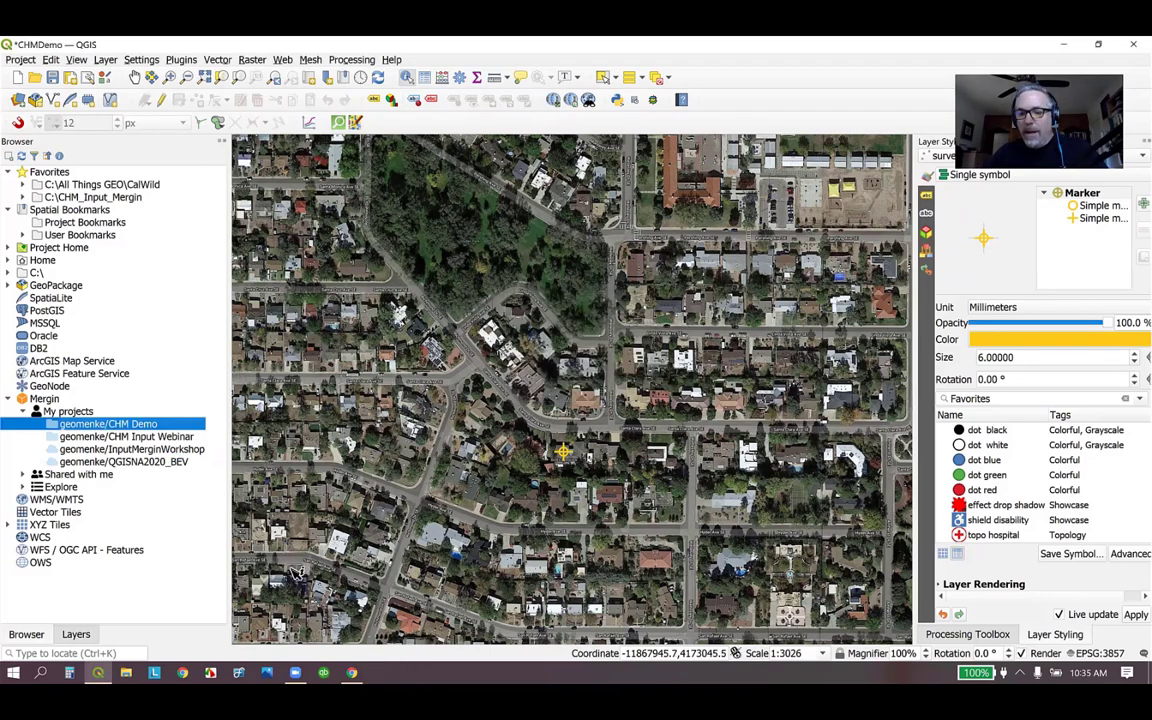
- View the phone's project list in the Chrome screen cast, and return to QGIS to synchronize the CHM Demo project again
left_click(352, 672)
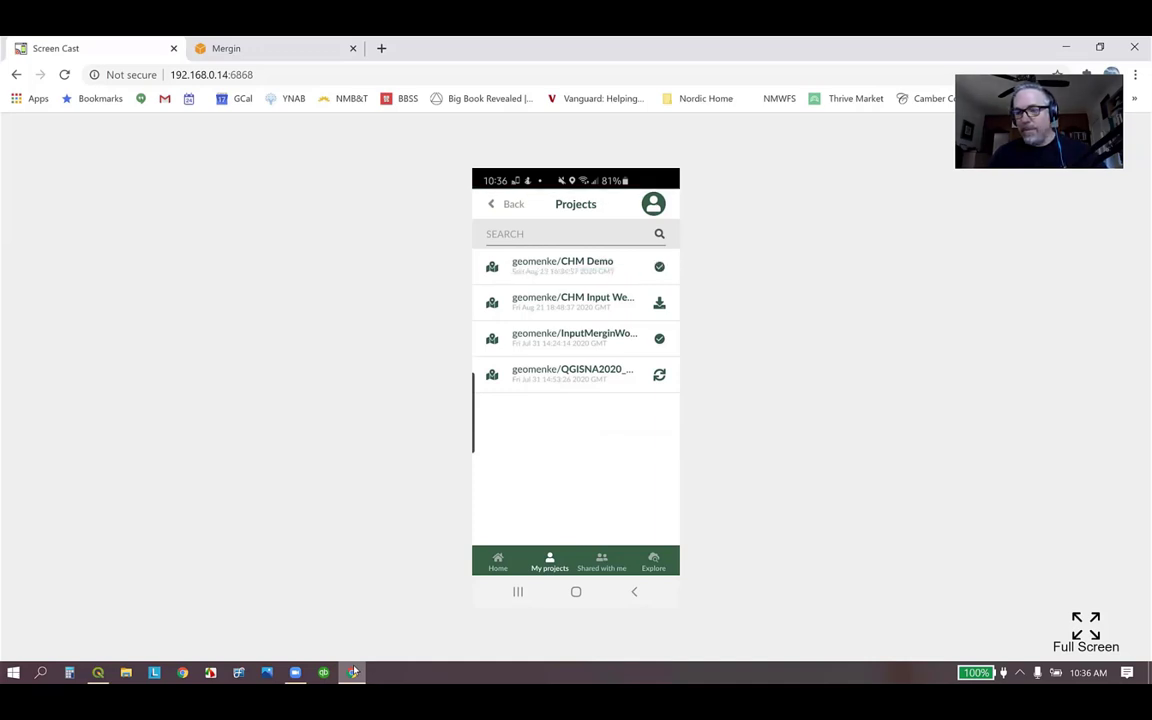
left_click(98, 672)
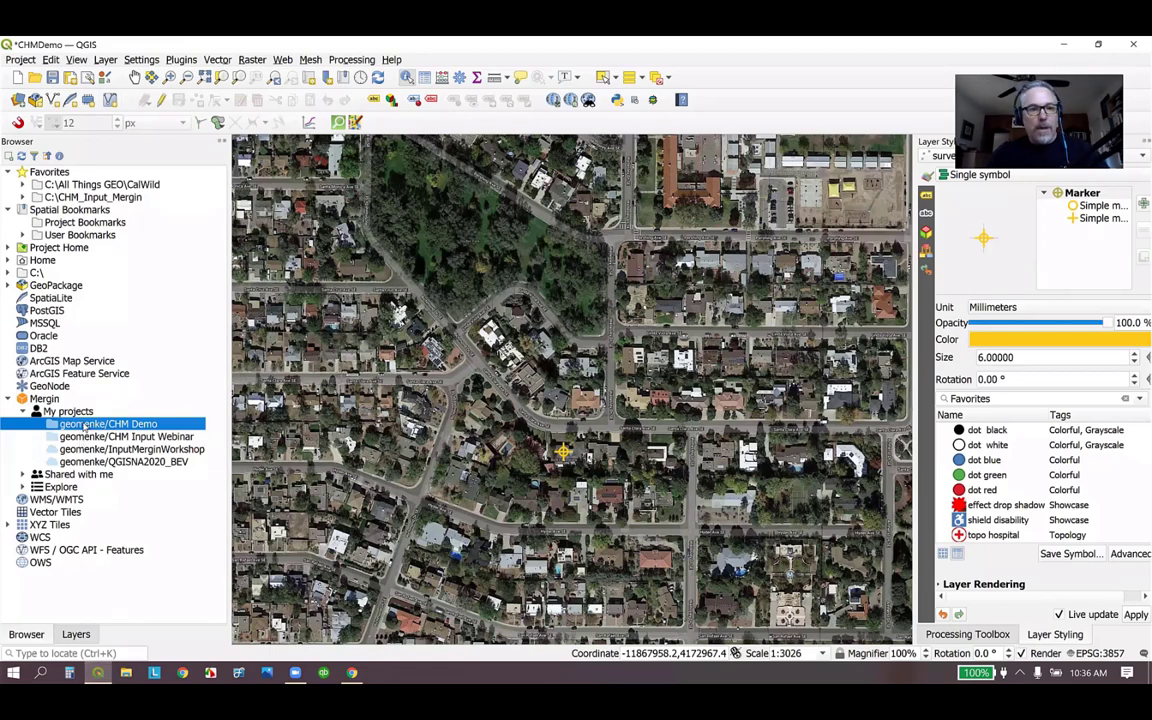
right_click(85, 427)
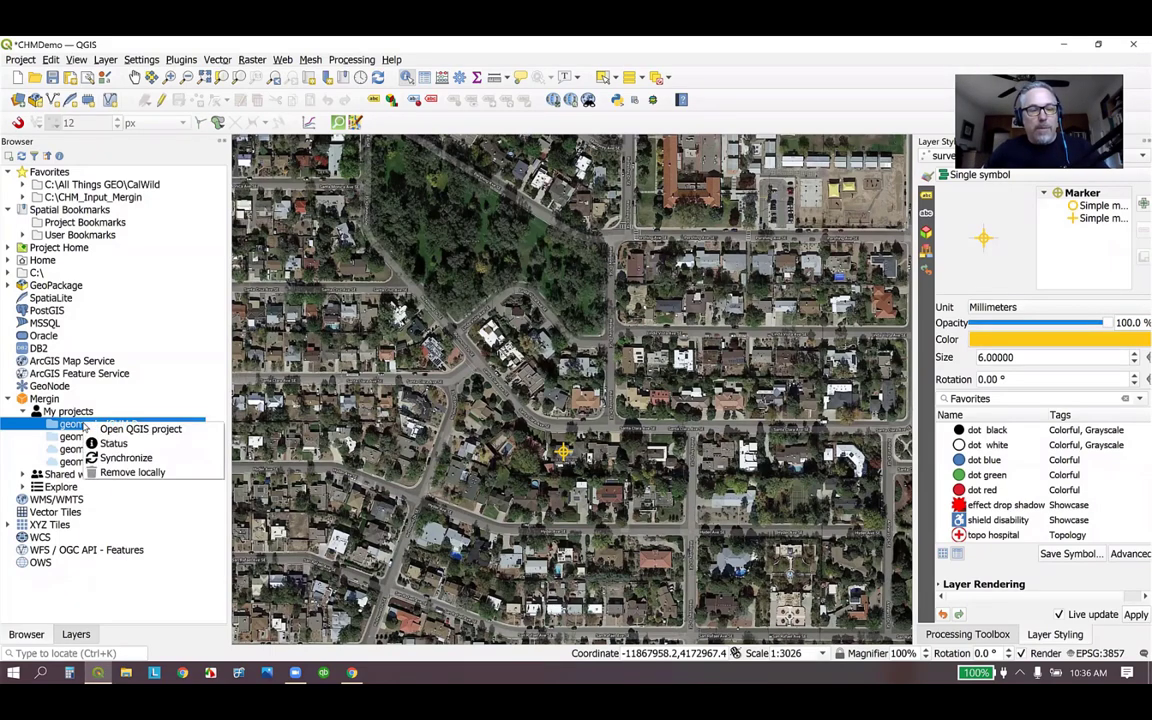
left_click(97, 460)
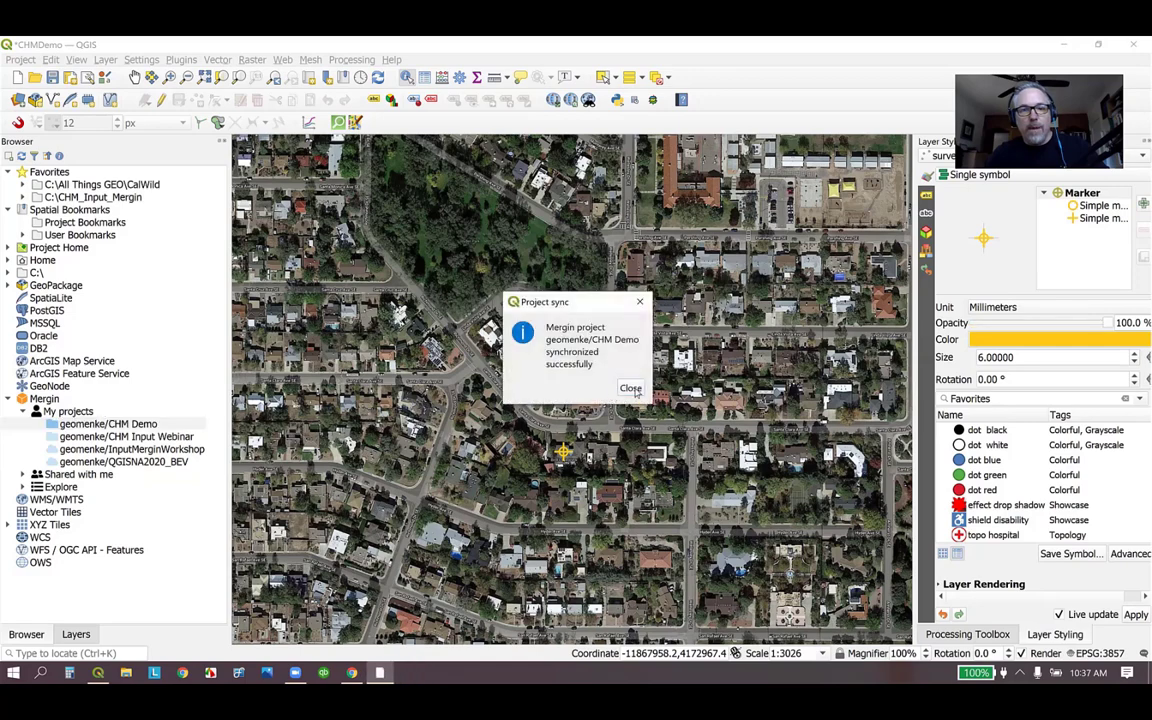
left_click(628, 388)
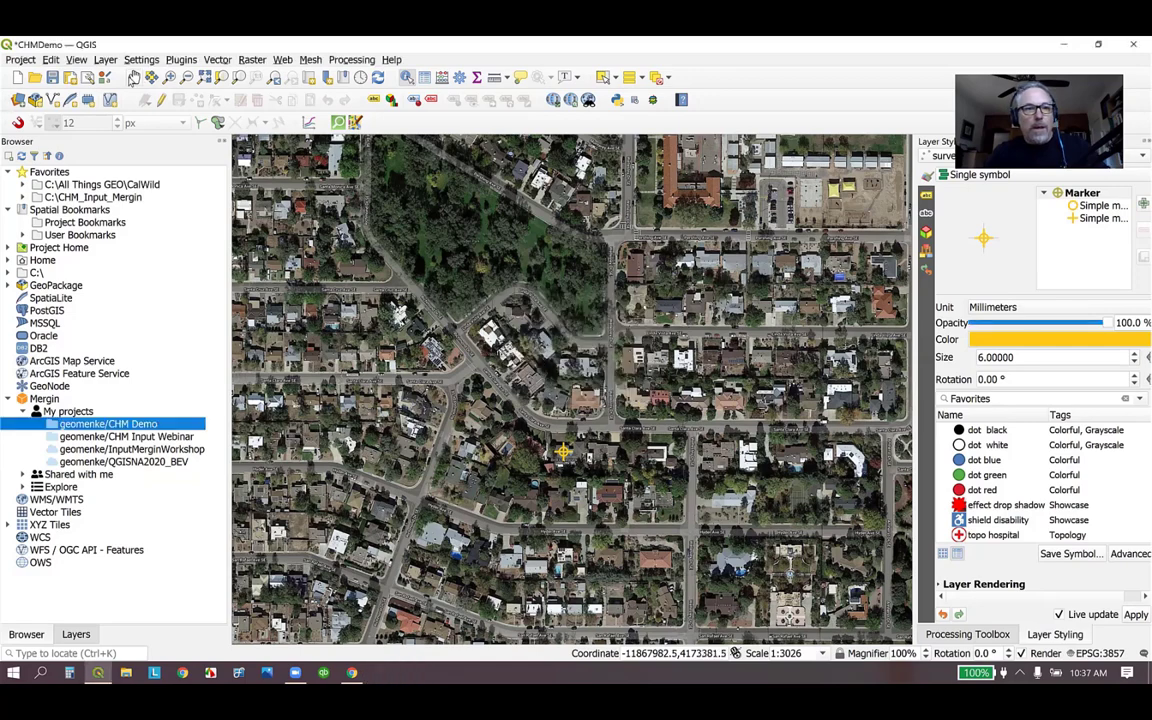
- Identify the collected survey points on the map and review the responses and selfie in the northern point's feature form
left_click(747, 408)
left_click_drag(747, 408, 567, 548)
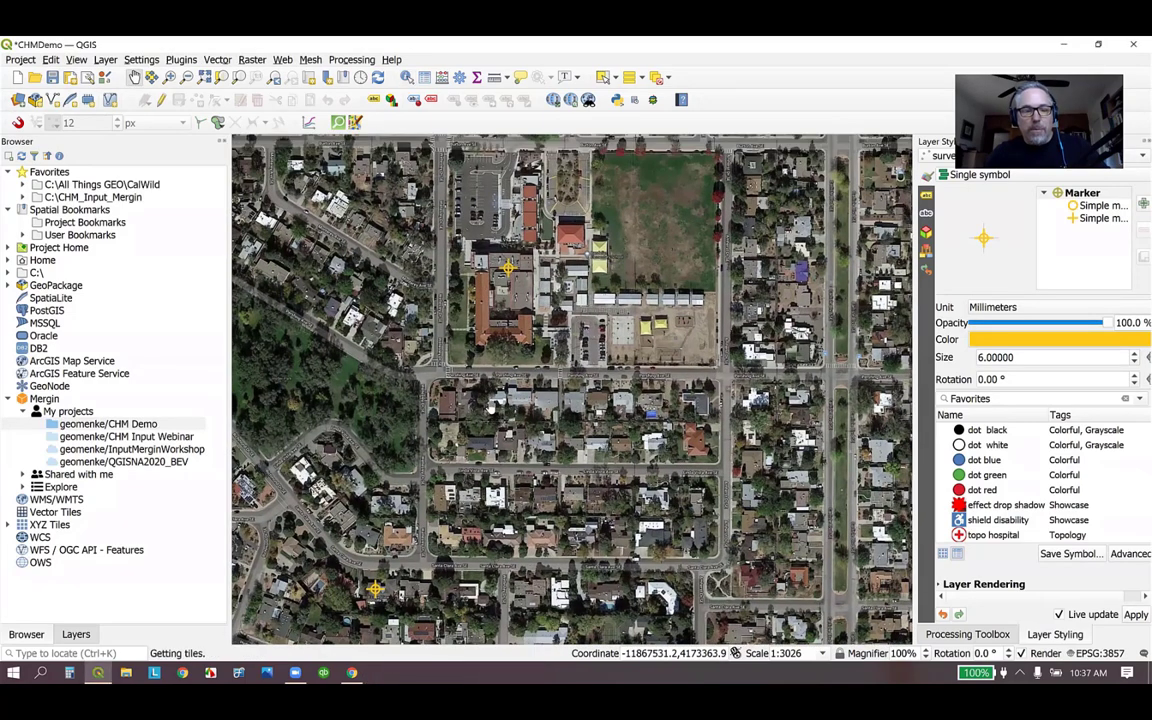
left_click_drag(296, 177, 345, 128)
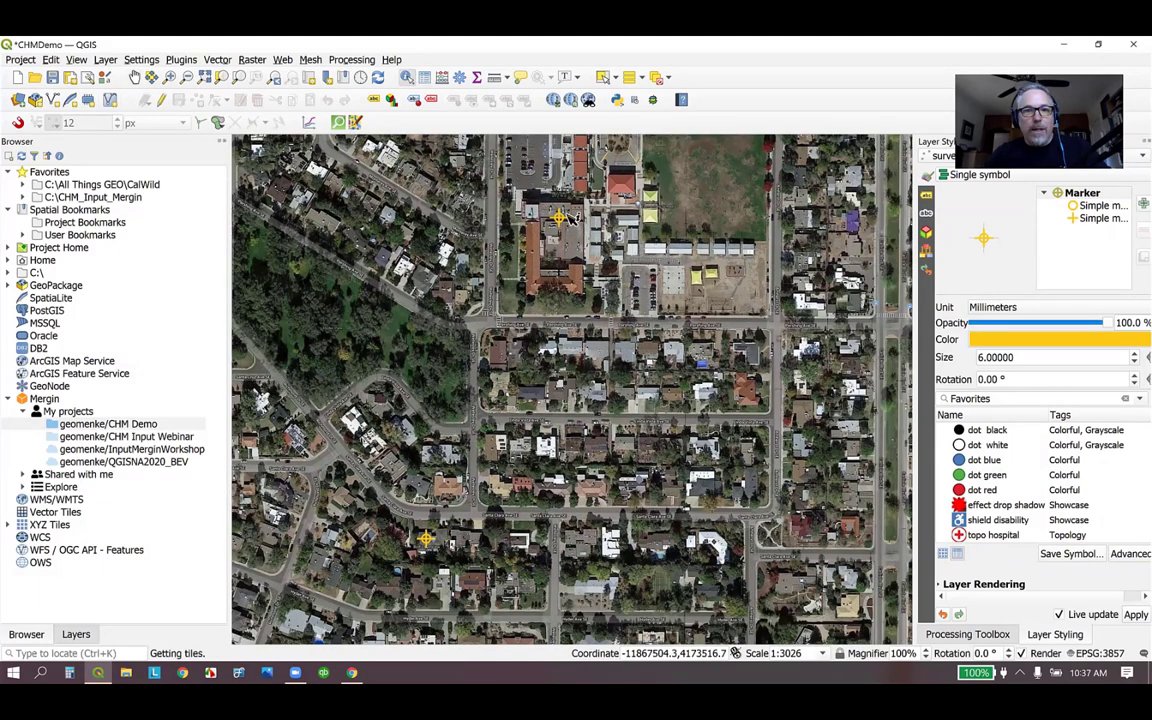
left_click(562, 218)
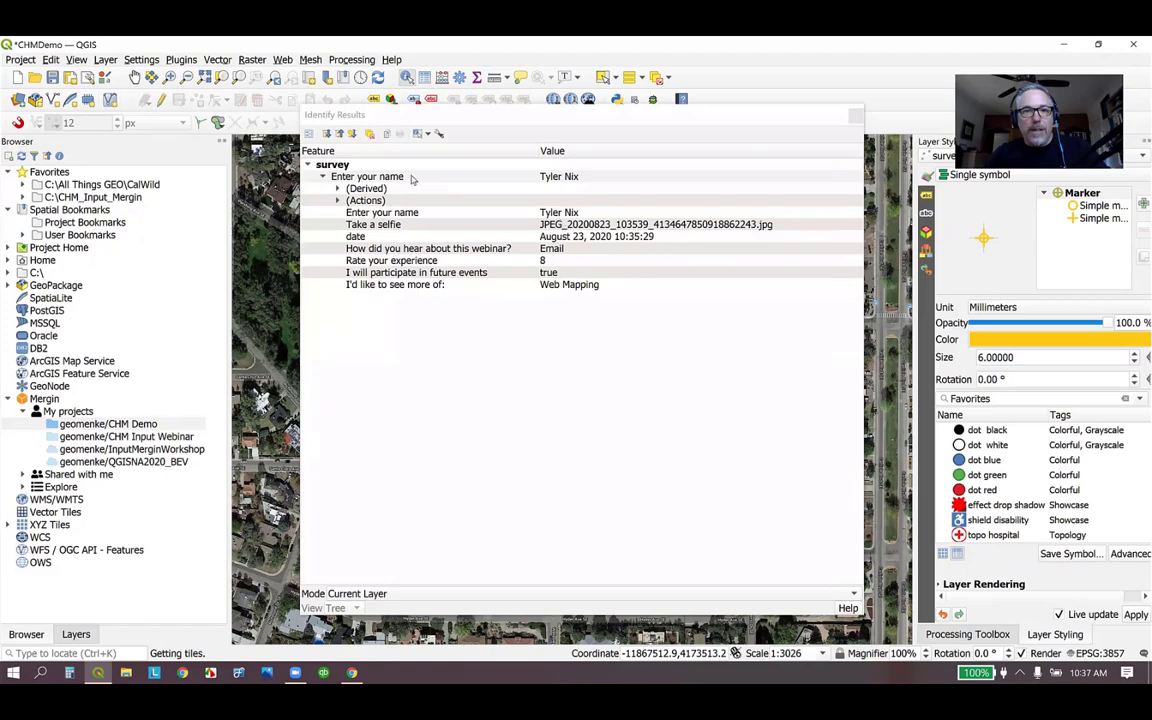
left_click(309, 136)
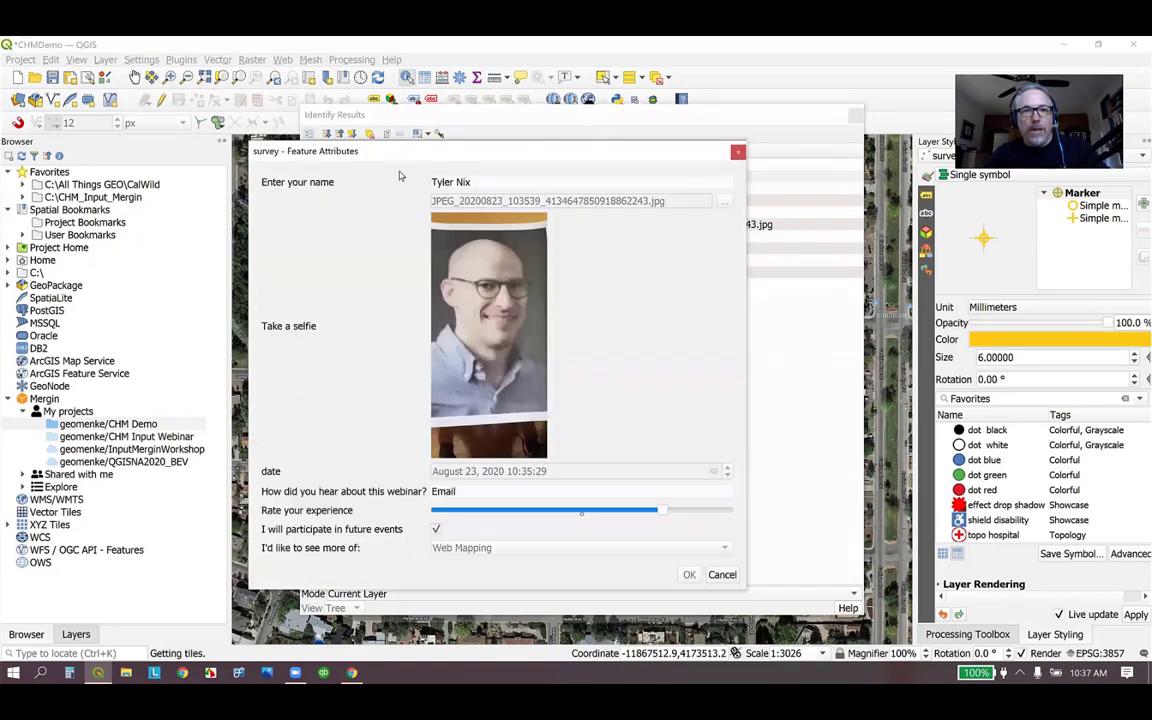
left_click(741, 156)
key("Escape")
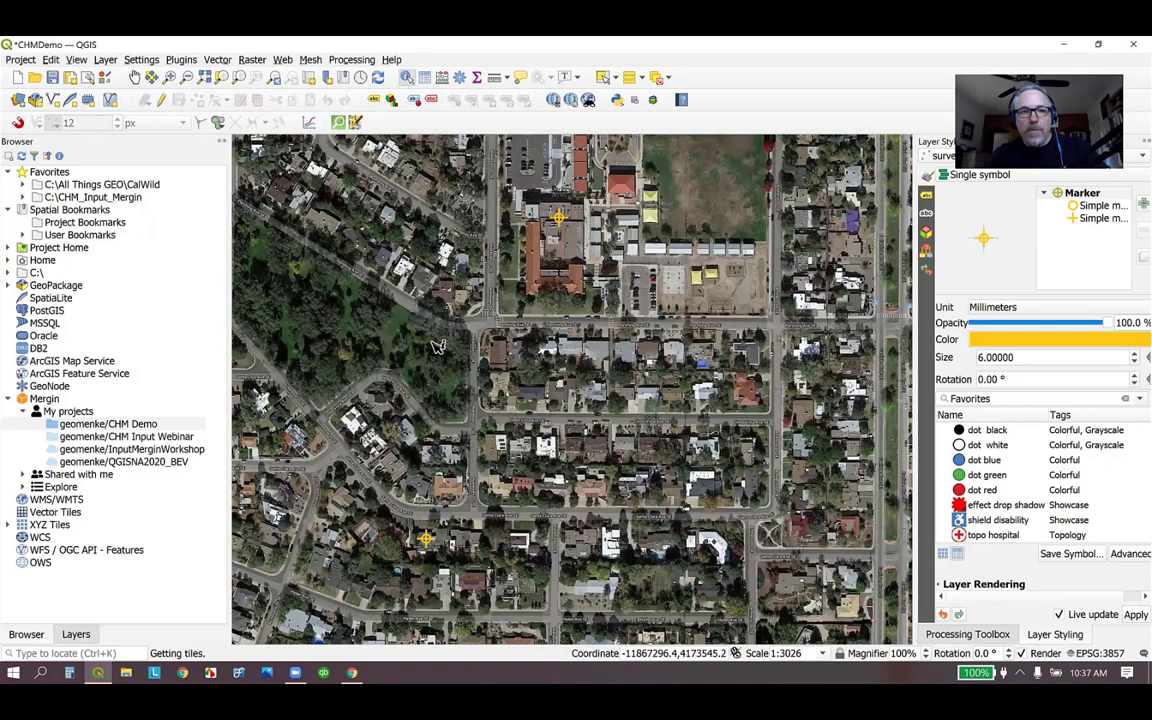
left_click(427, 541)
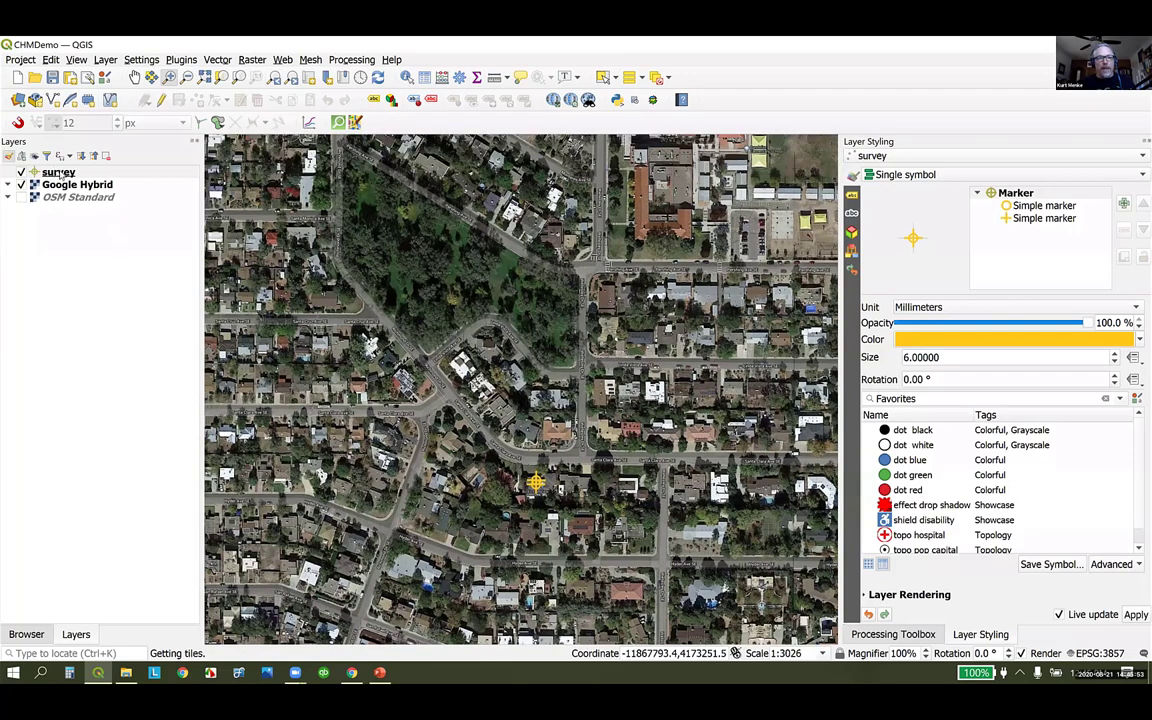
- Switch the survey layer's attributes form to the Drag and Drop Designer and remove fid from the form layout
double_click(58, 172)
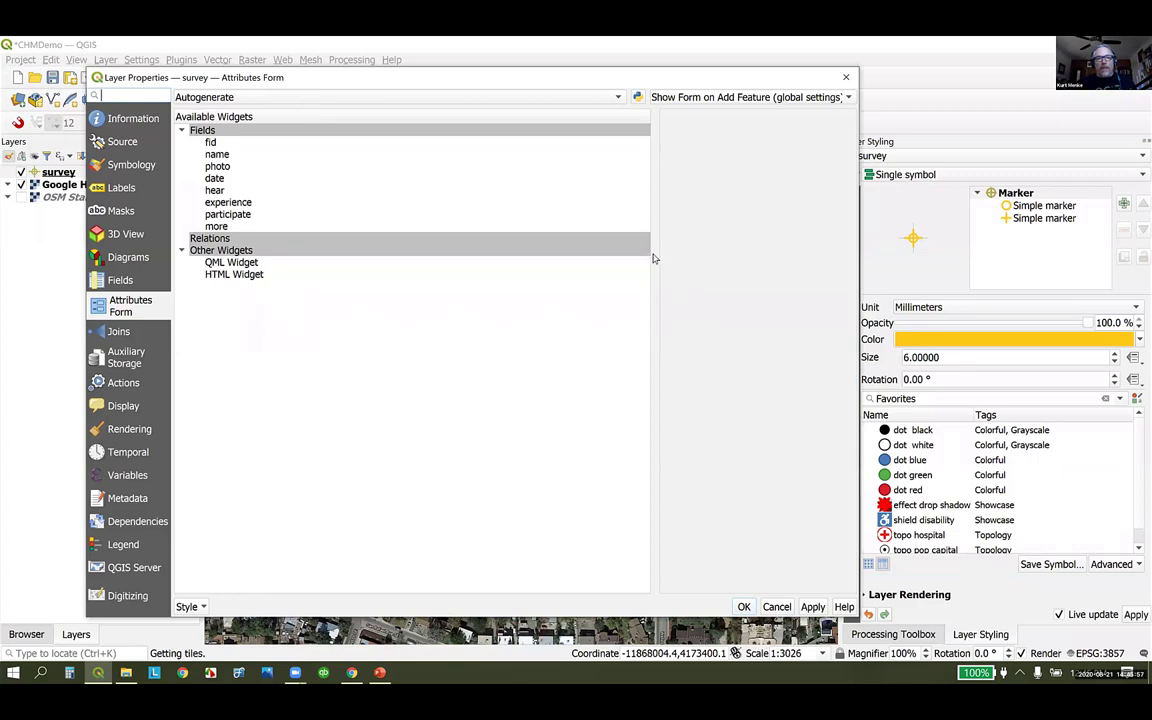
left_click_drag(653, 296, 315, 312)
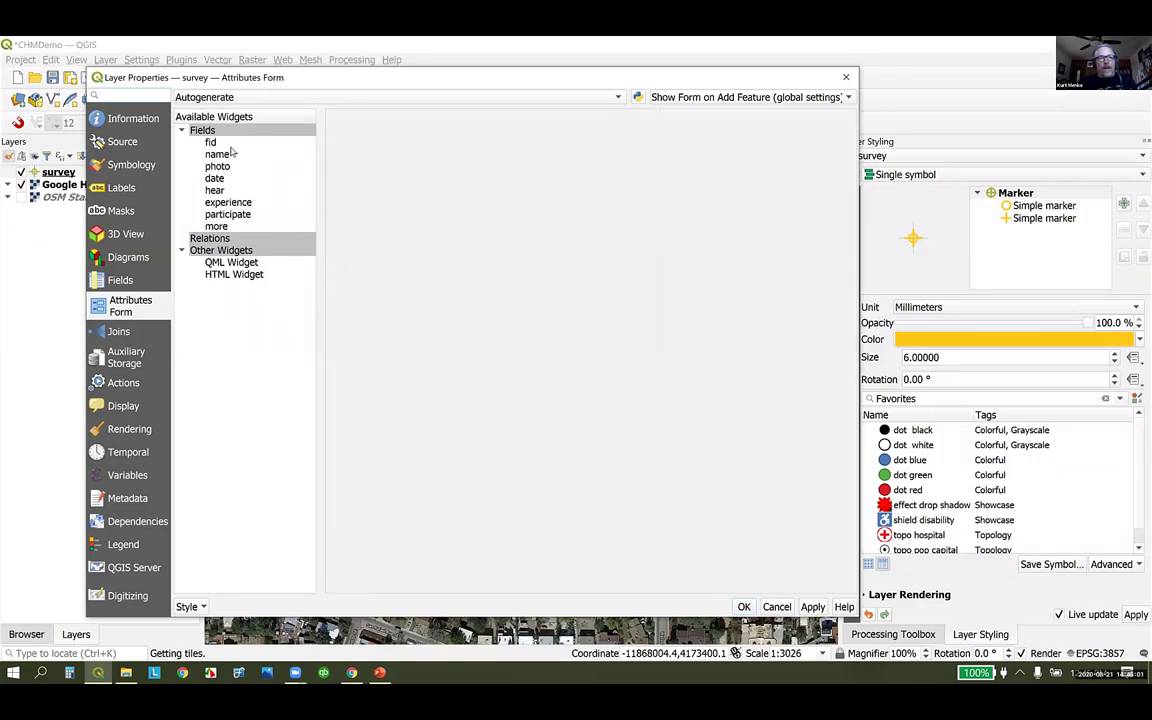
left_click(215, 212)
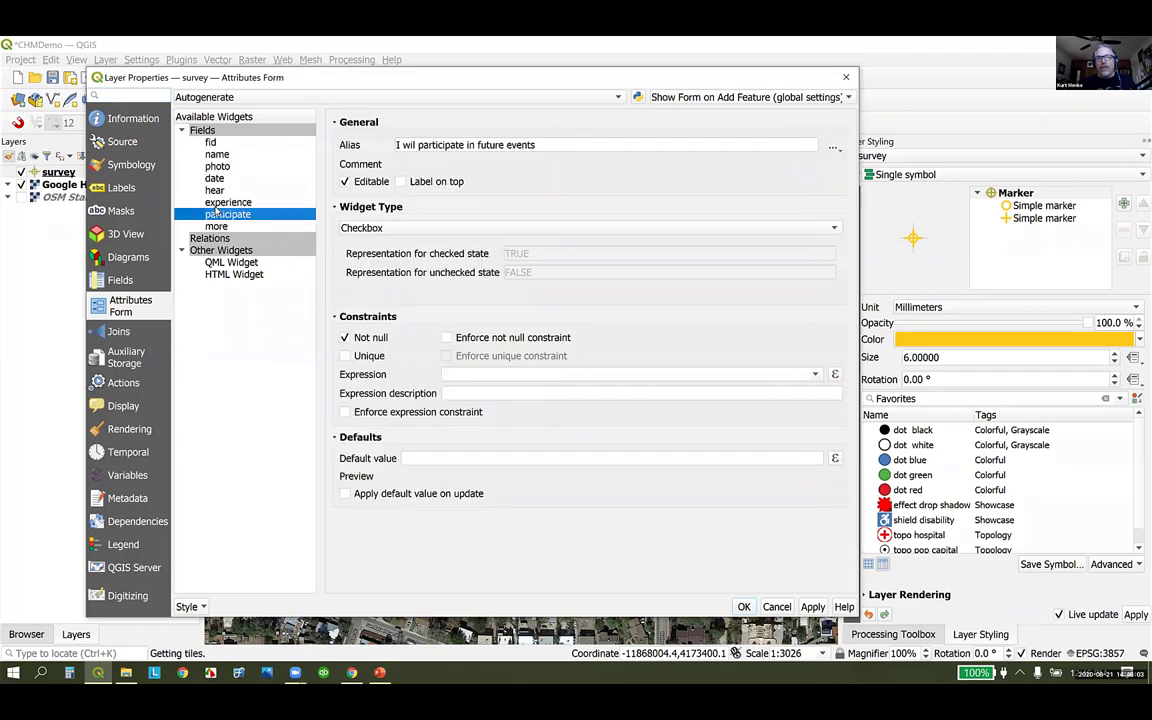
left_click(215, 203)
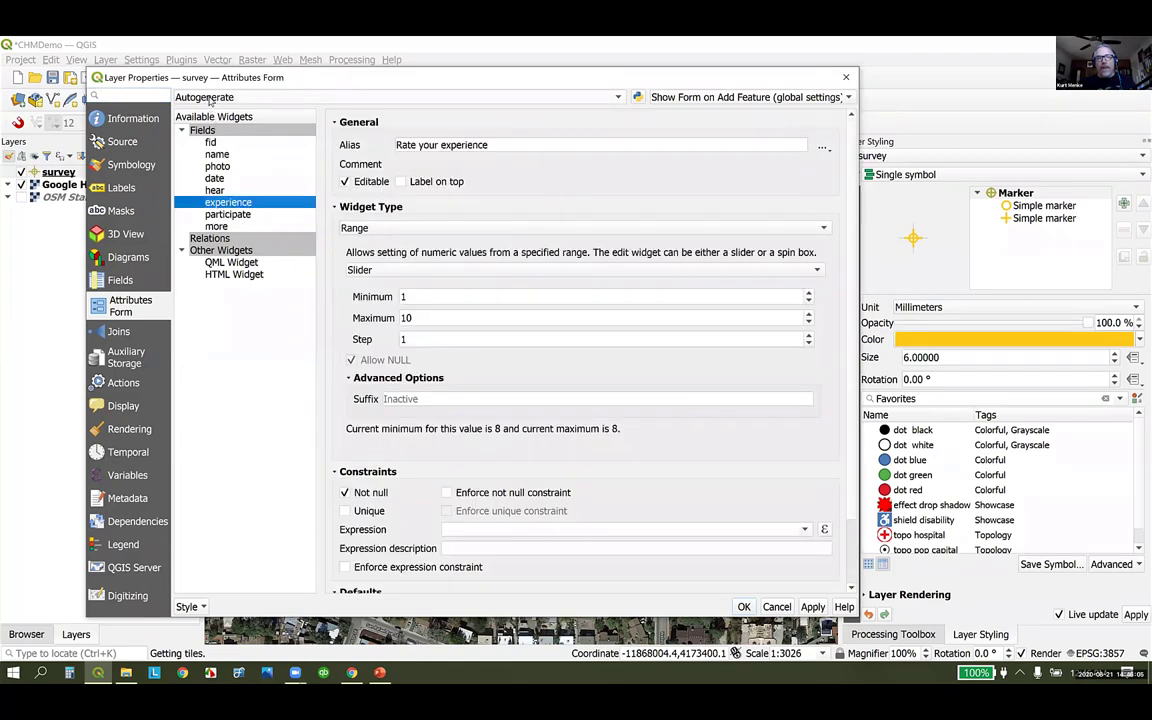
left_click(209, 99)
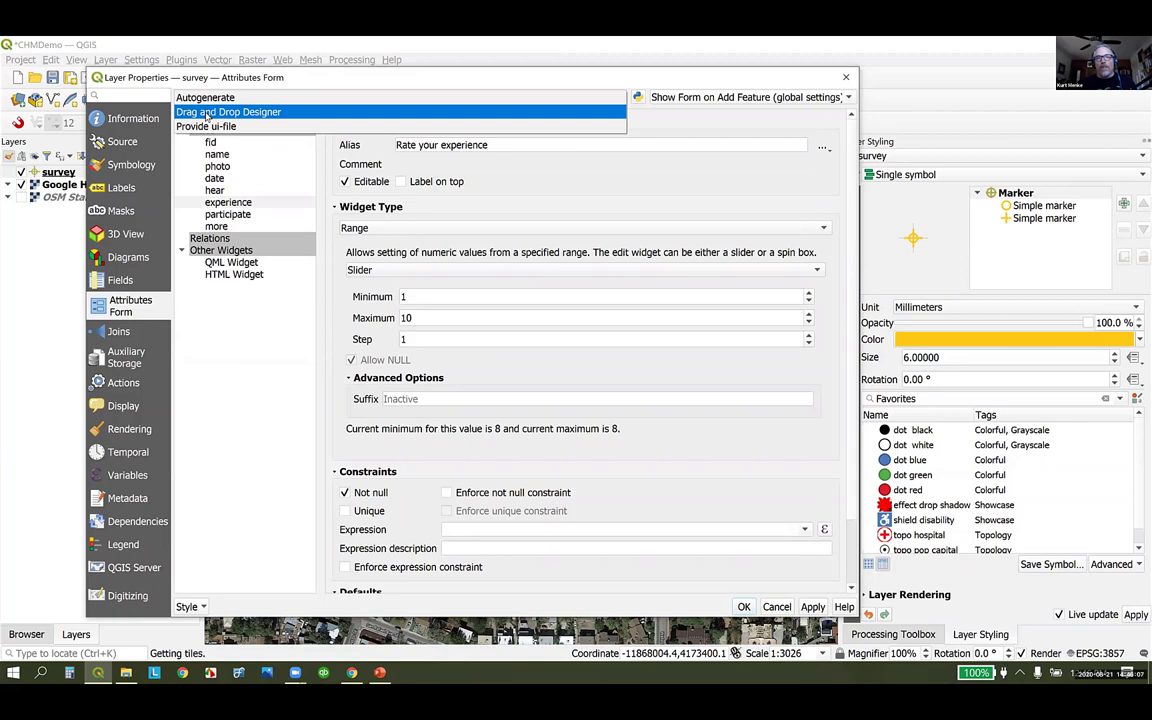
left_click(207, 113)
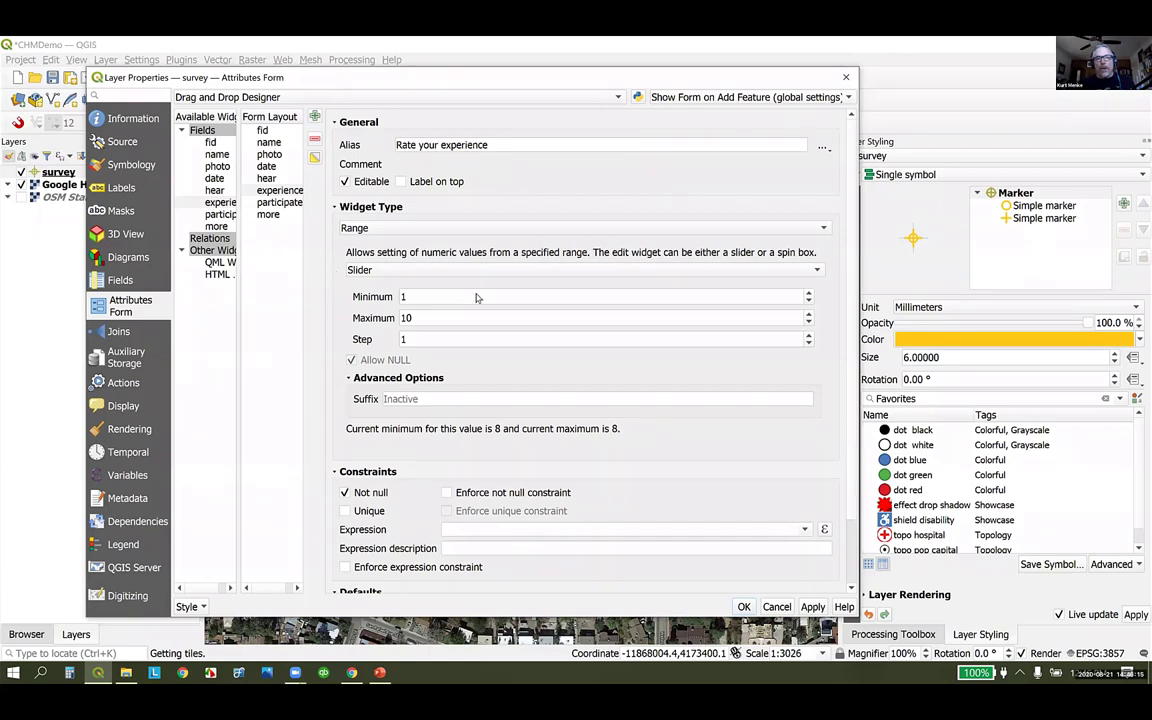
left_click(409, 131)
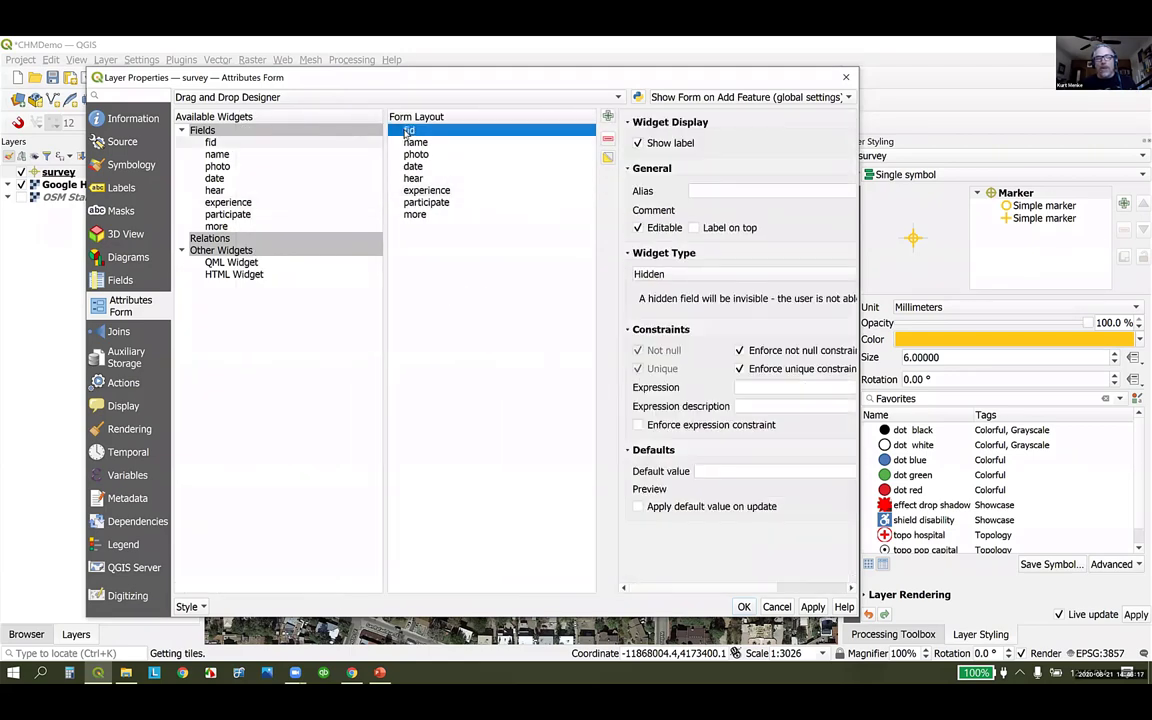
left_click(608, 140)
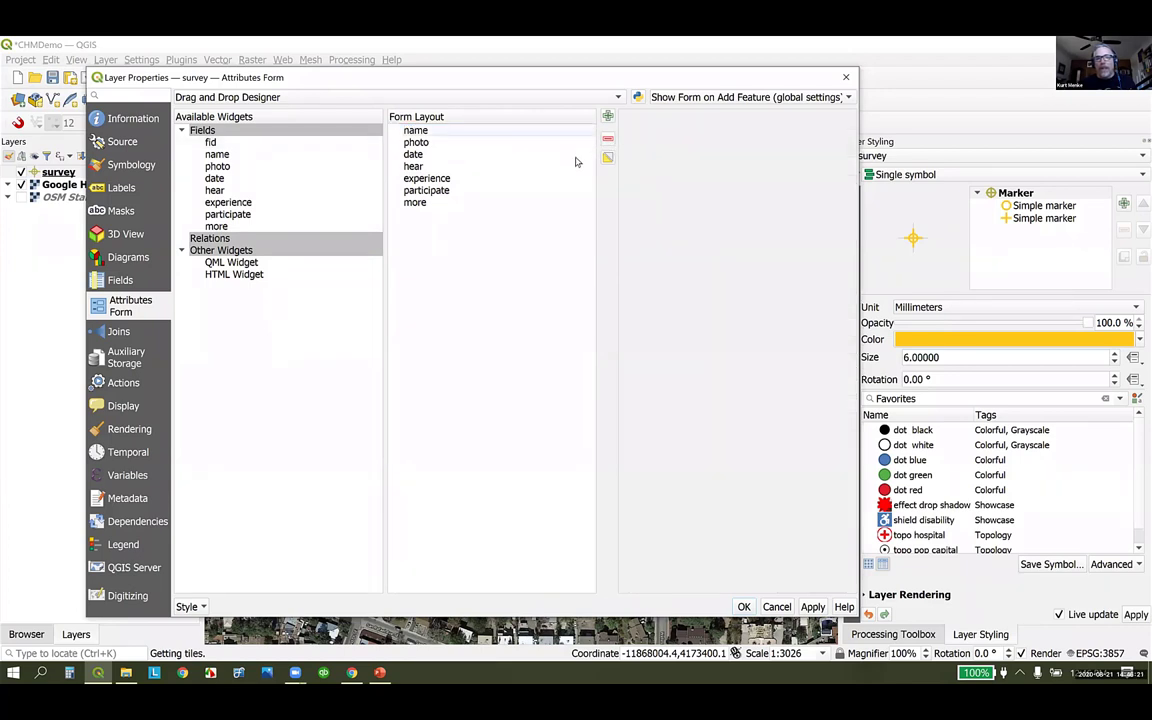
- Add an About You tab to the form layout and move the name, photo, date and hear fields into it
left_click(607, 118)
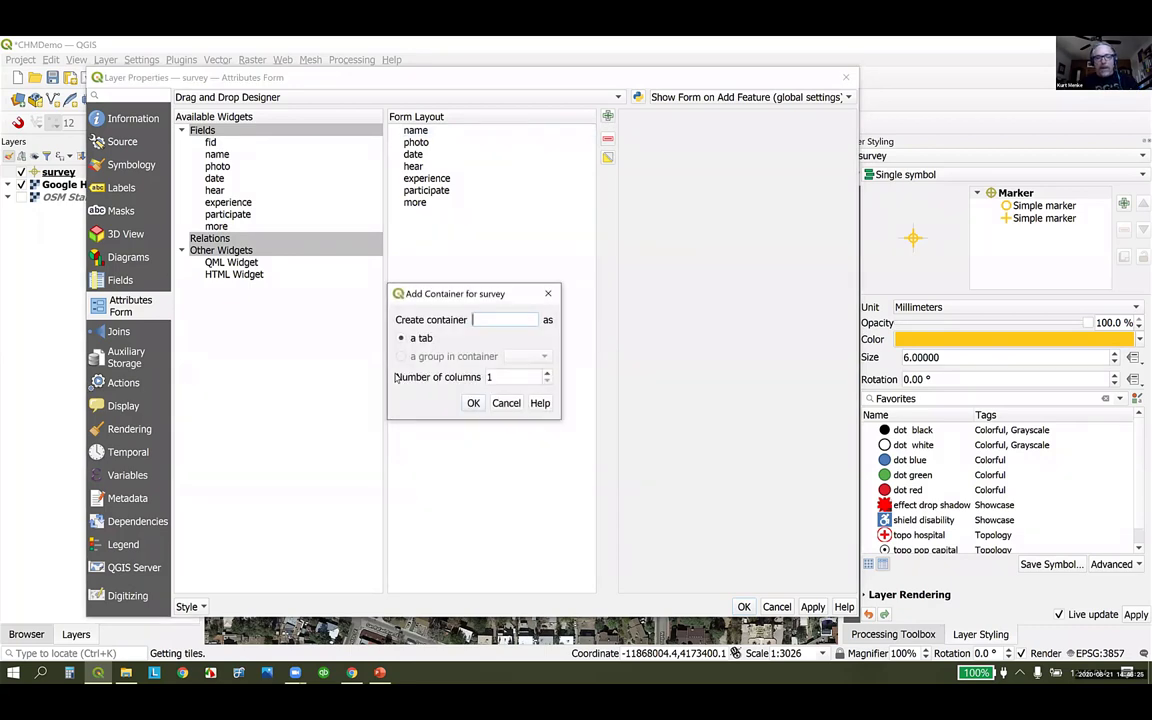
type("About You")
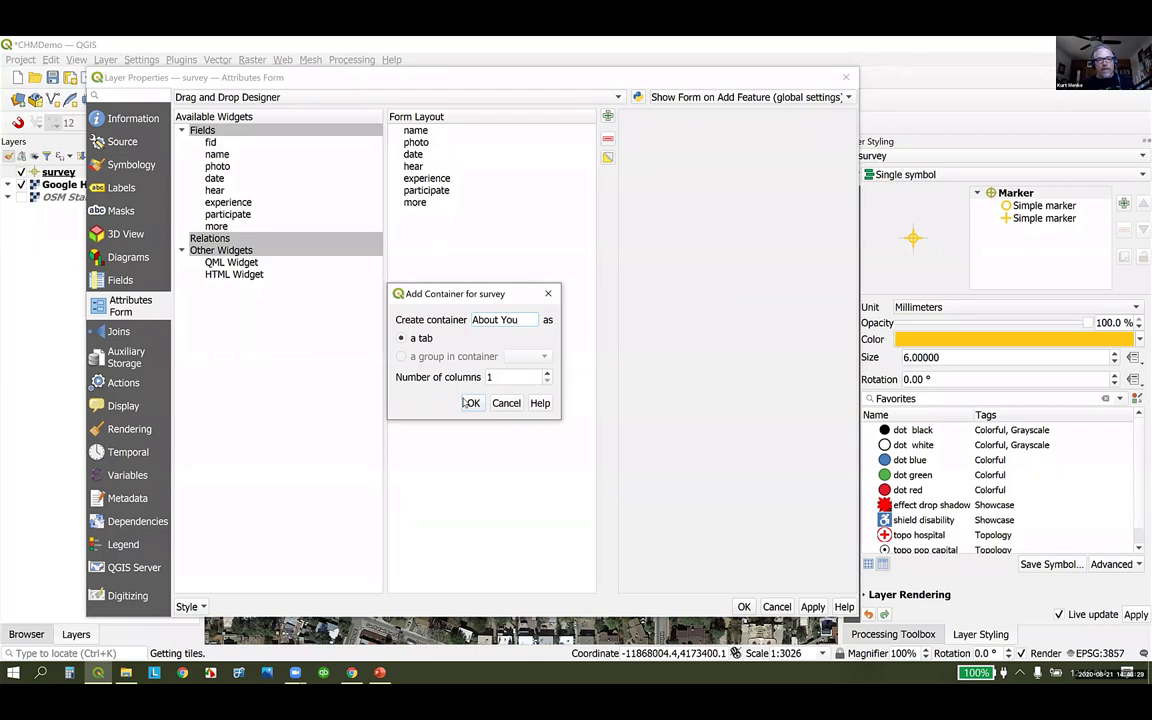
left_click(471, 403)
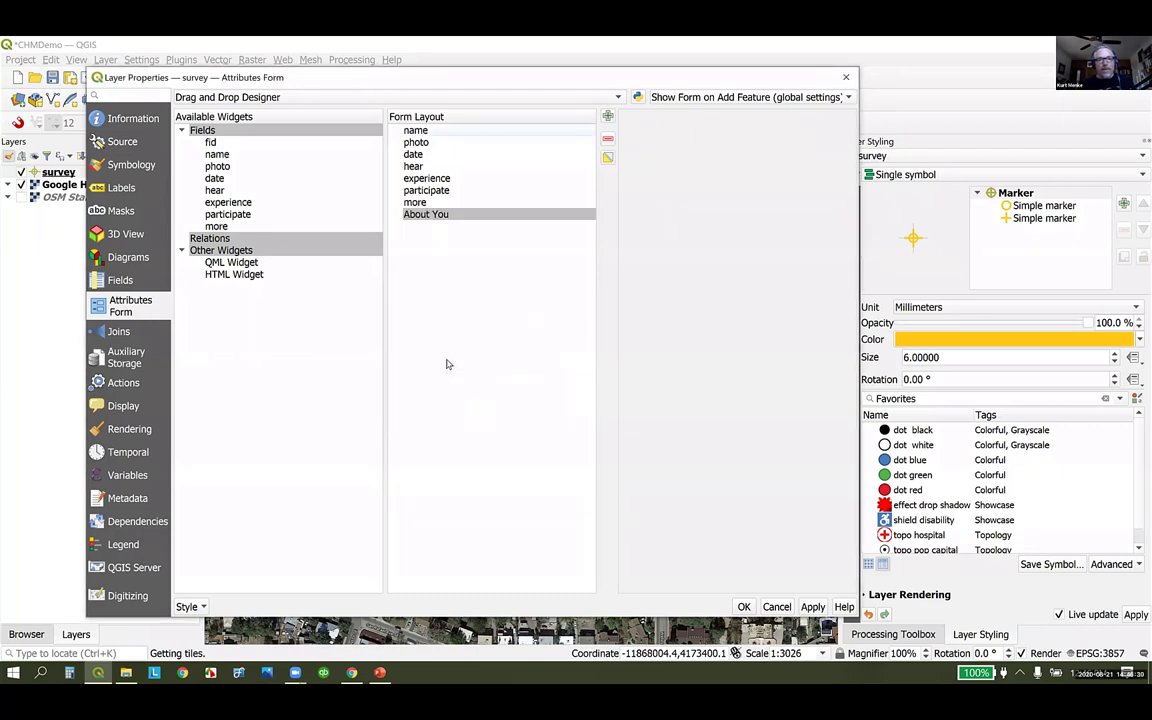
left_click_drag(433, 132, 447, 218)
left_click(416, 142, "shift")
left_click_drag(416, 142, 430, 207)
left_click_drag(413, 132, 430, 220)
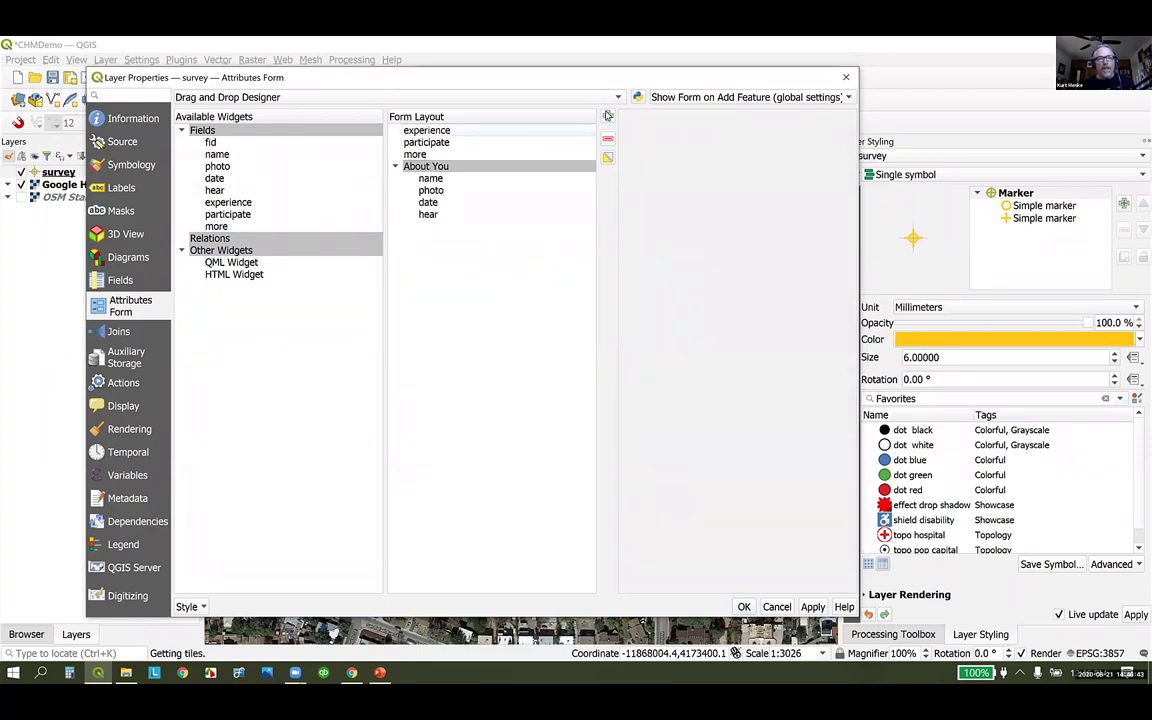
- Add a This Webinar tab to the form layout and move the participate, more and experience fields into it
left_click(607, 116)
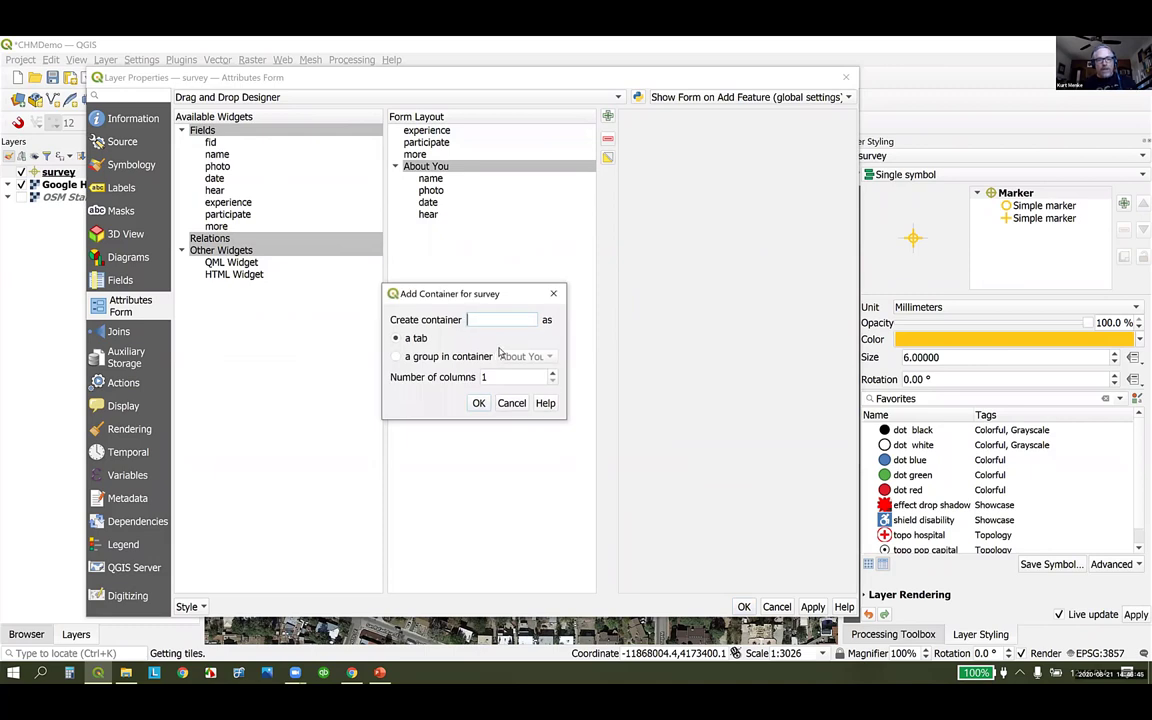
type("This Webinar")
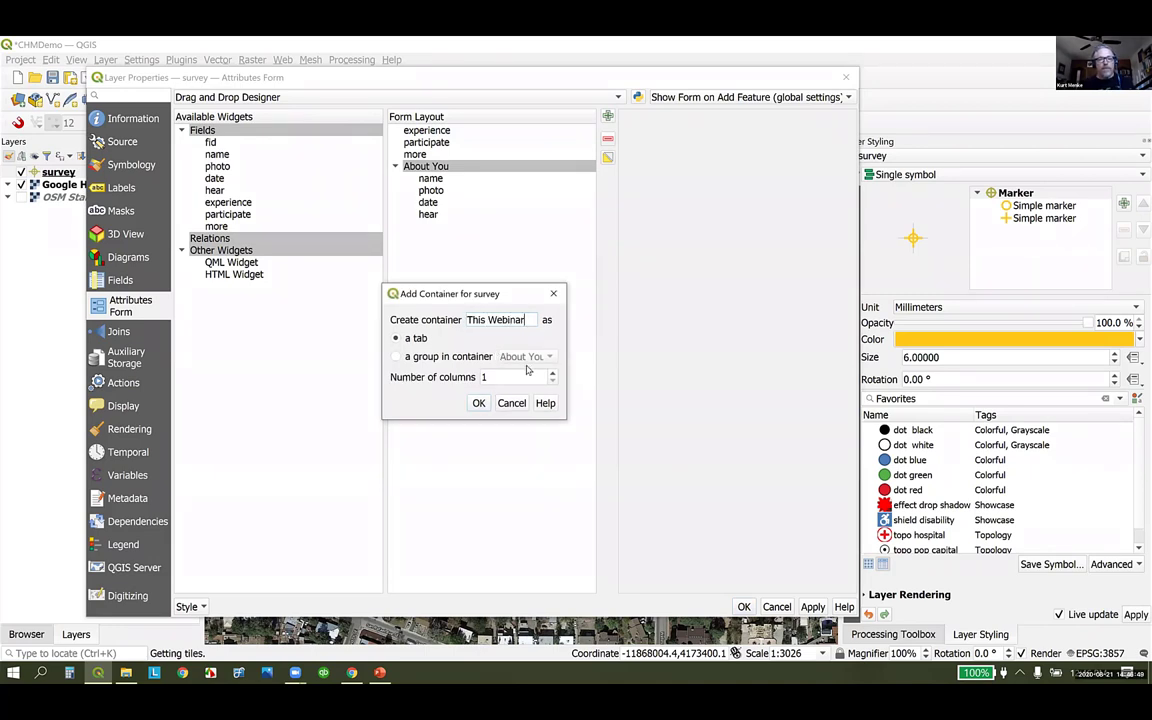
left_click(479, 403)
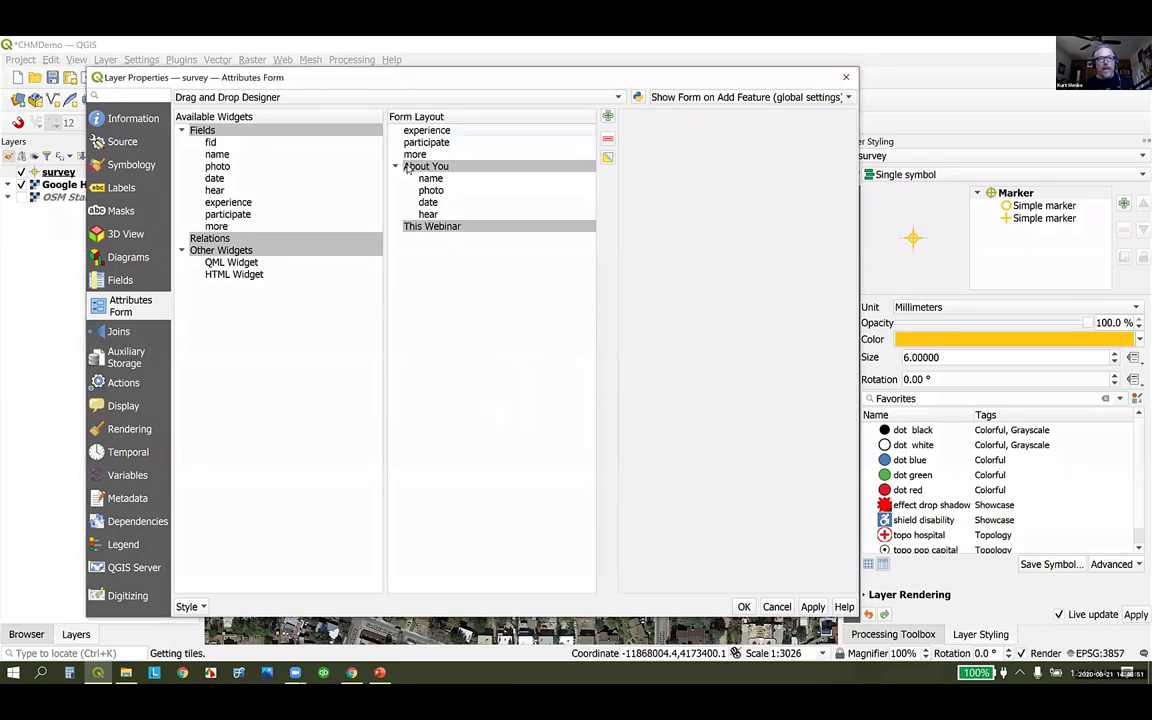
left_click_drag(417, 137, 430, 203)
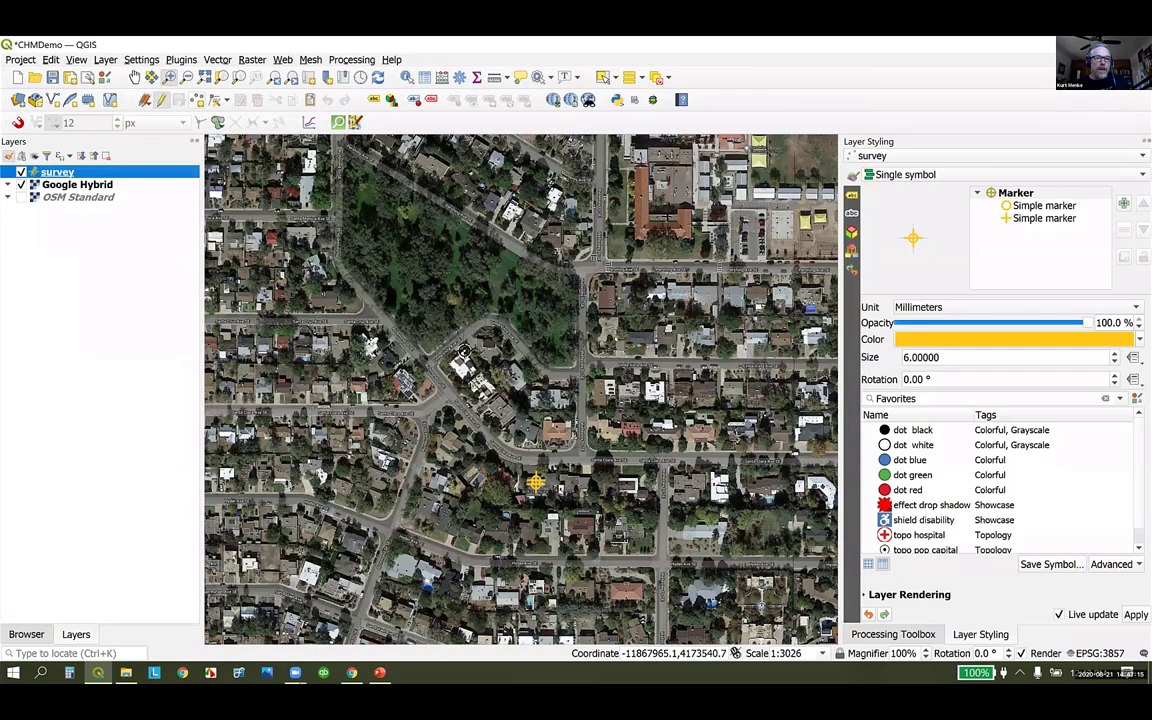
- Place a trial survey point, examine the About You and This Webinar tabs of its form, and cancel the feature
left_click(430, 258)
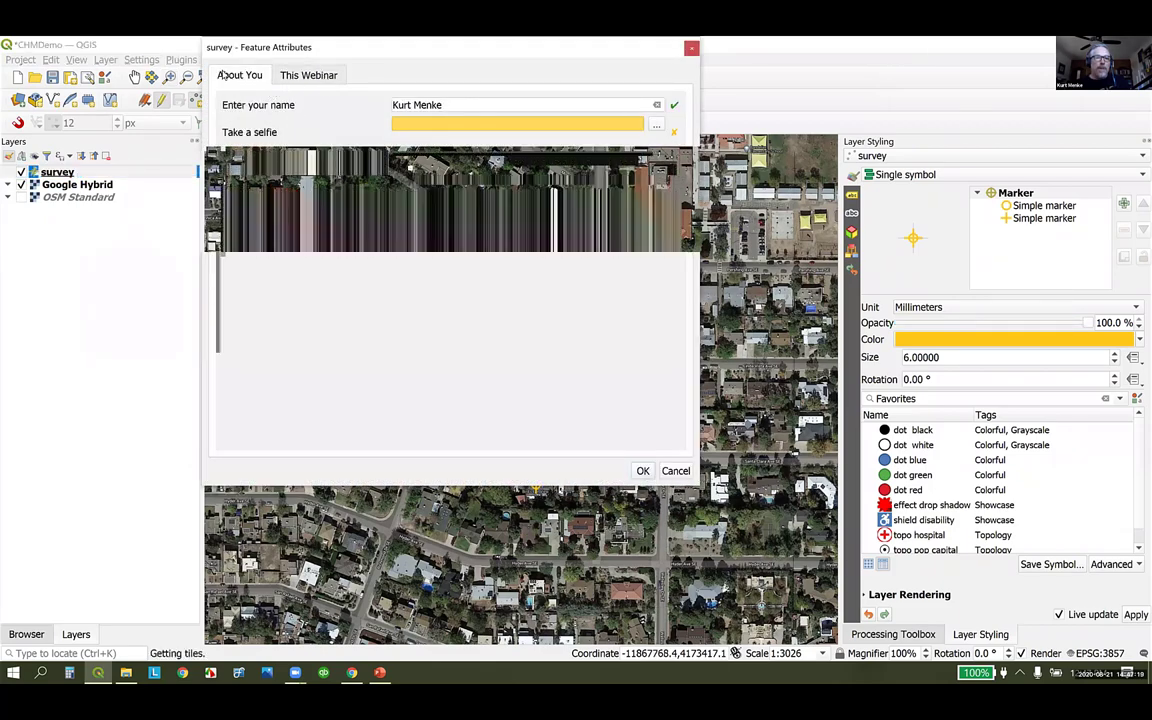
left_click(308, 75)
left_click(240, 75)
left_click(285, 76)
left_click(236, 78)
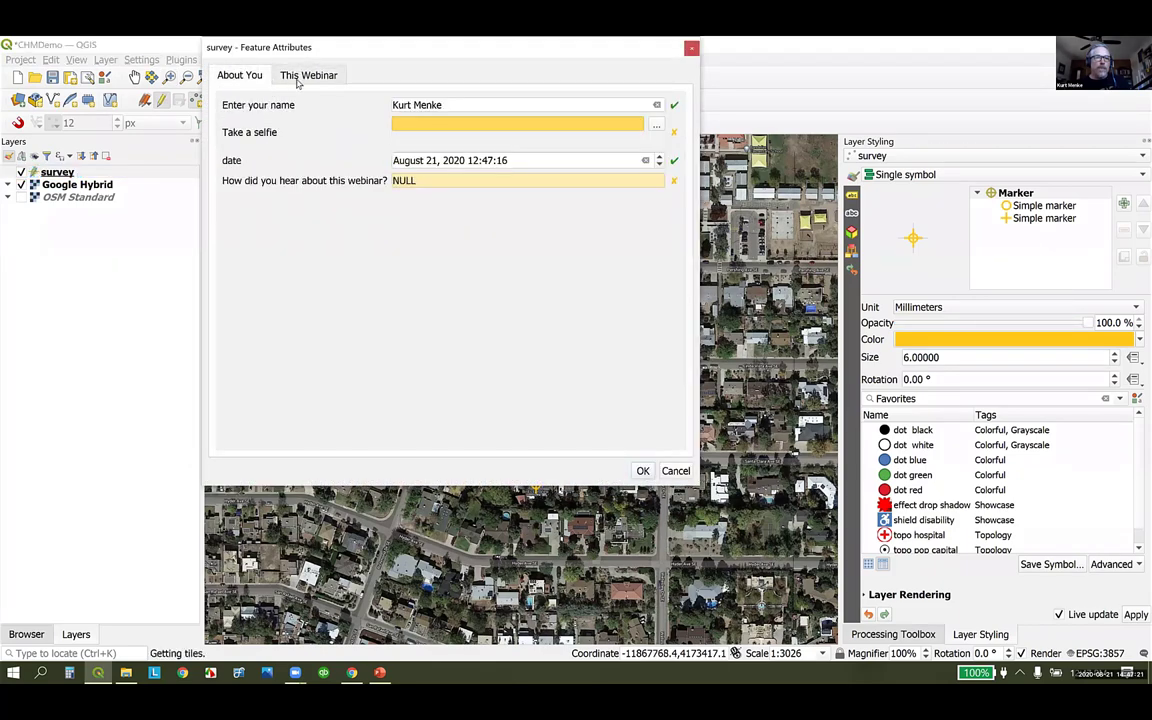
left_click(305, 73)
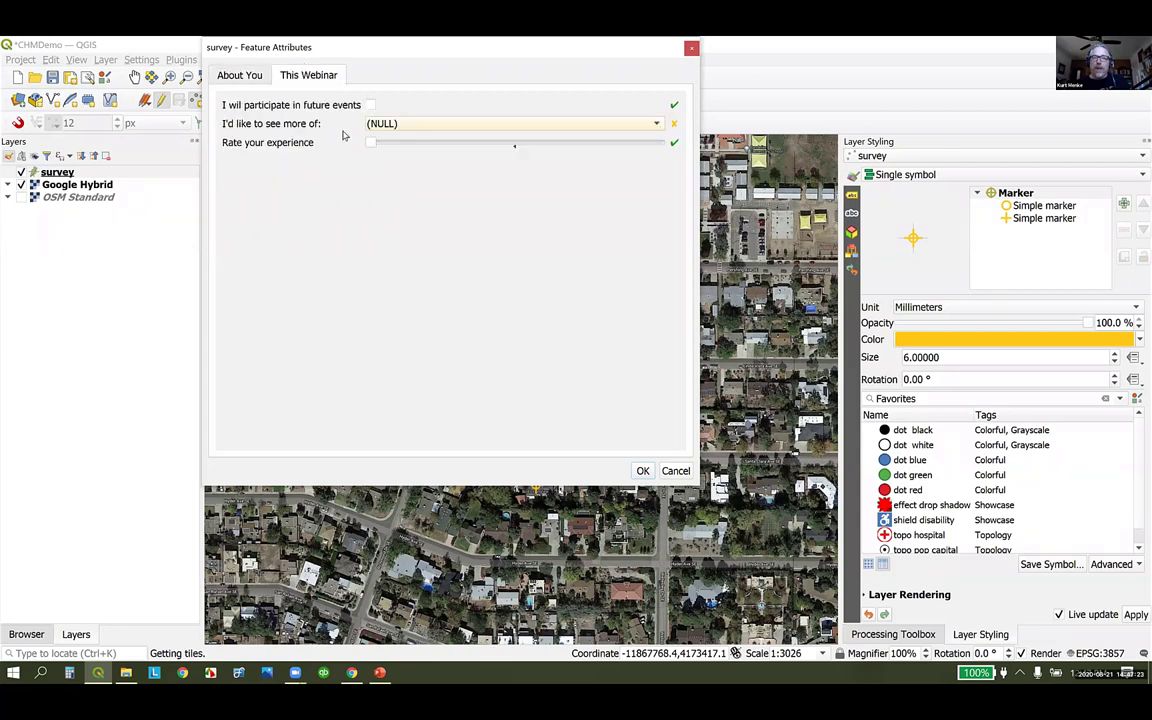
left_click_drag(302, 51, 344, 133)
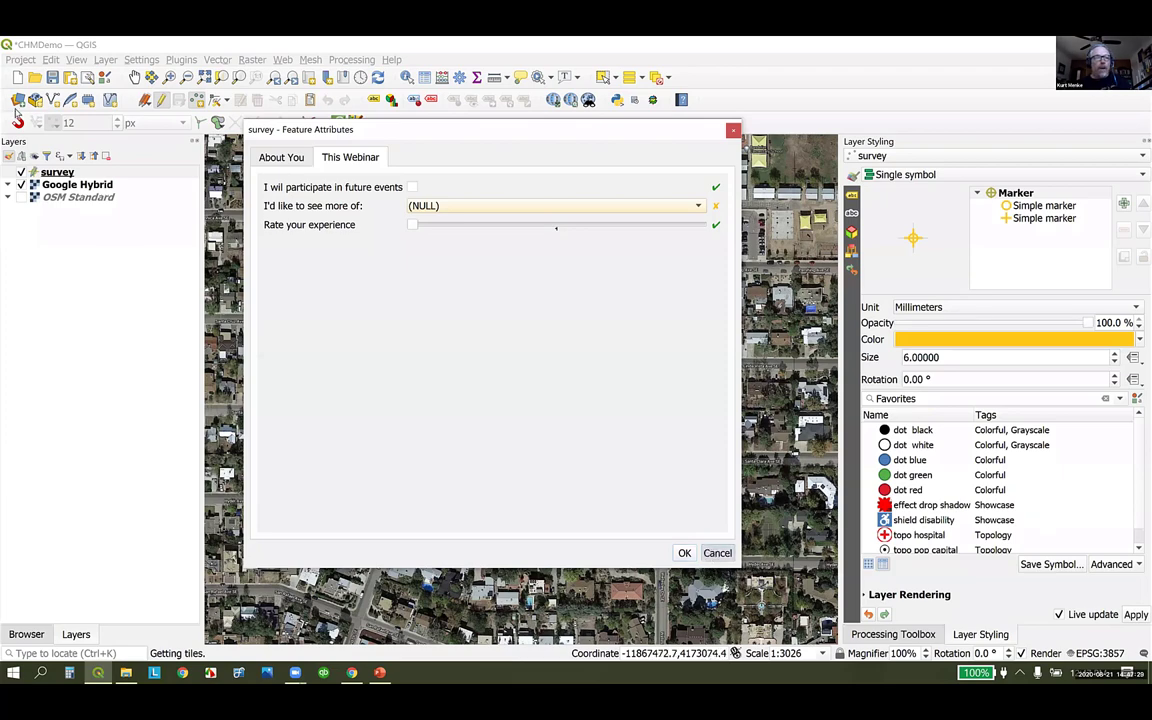
key("Escape")
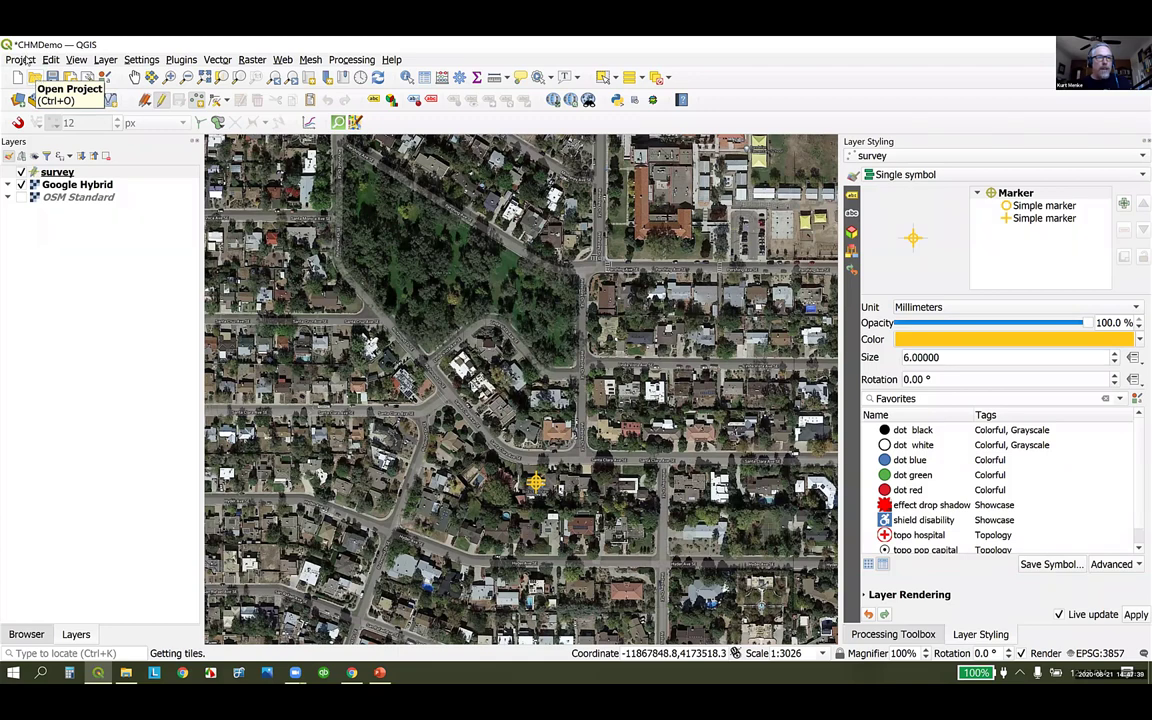
- Open the recent project CHM_Input_Webinar
key("alt+p")
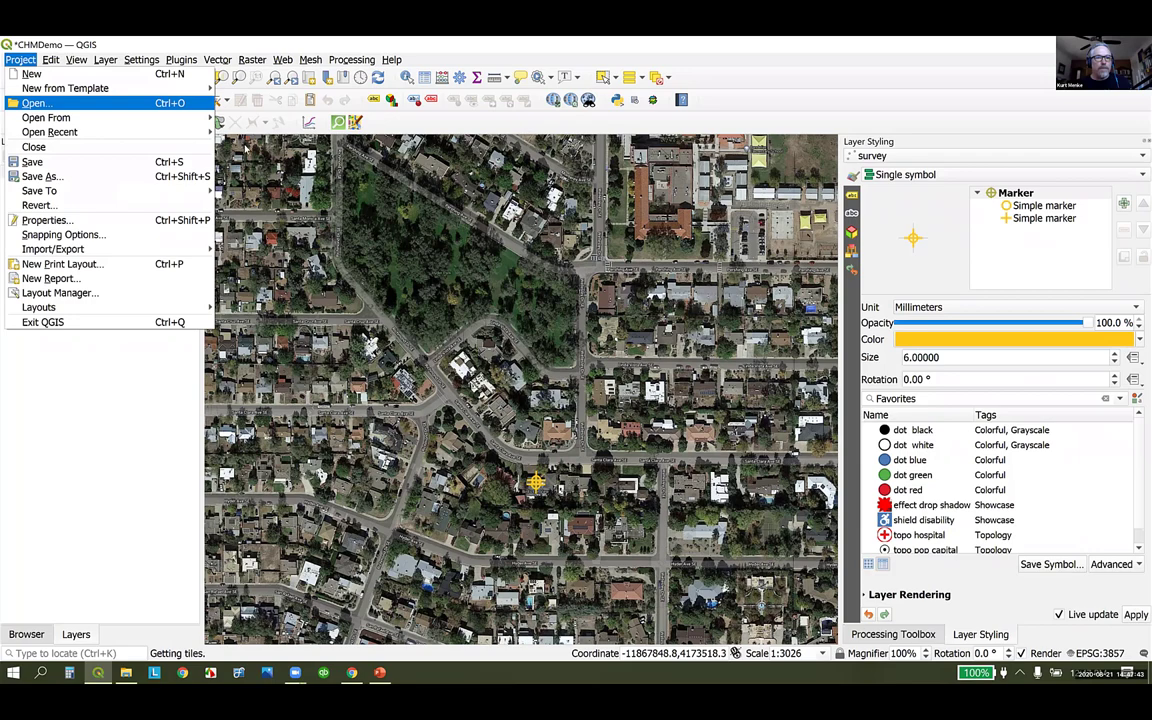
key("Down")
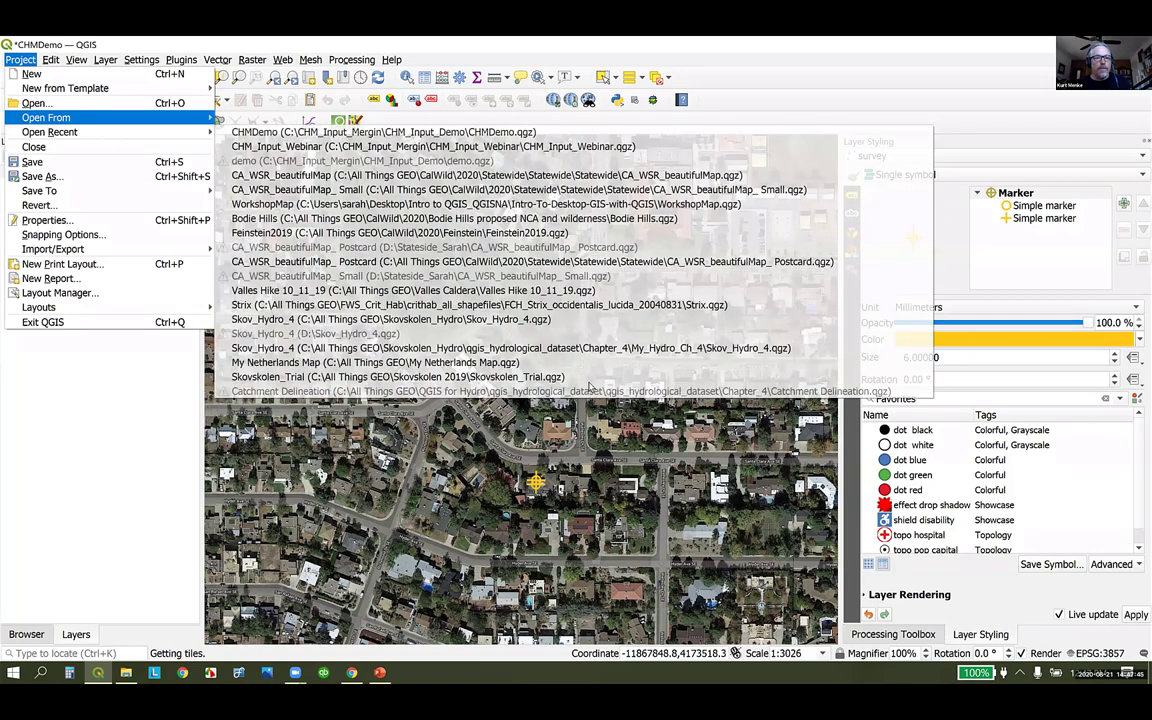
key("Down")
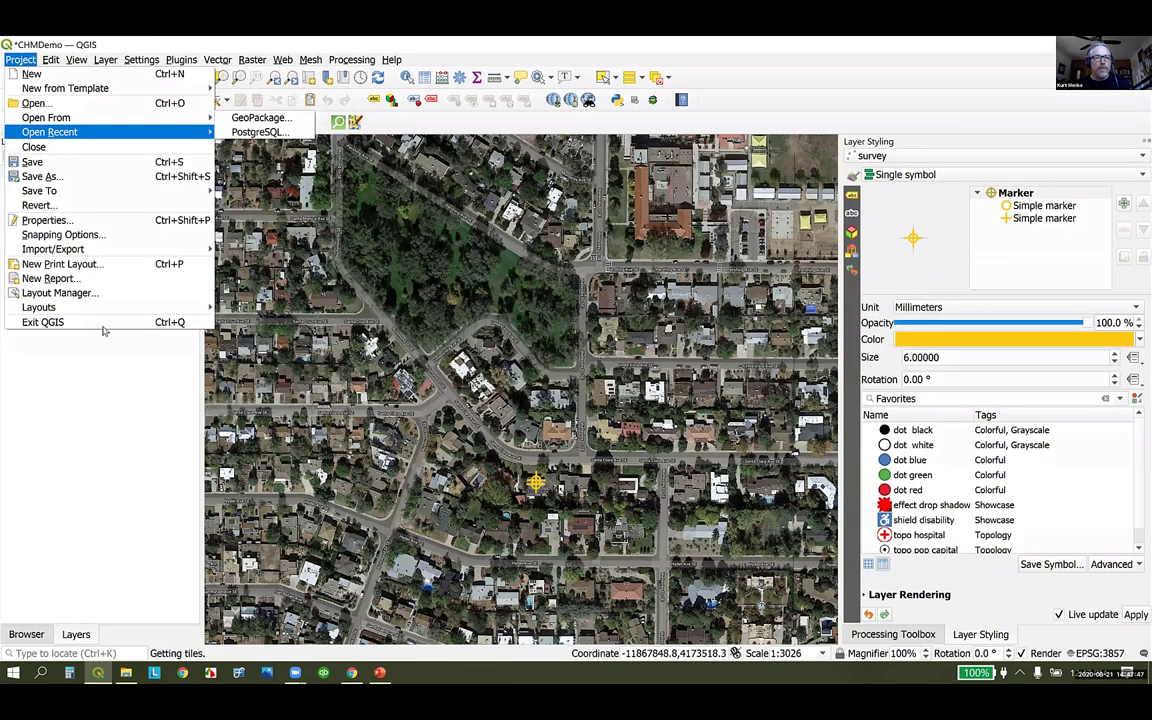
key("Right")
key("Return")
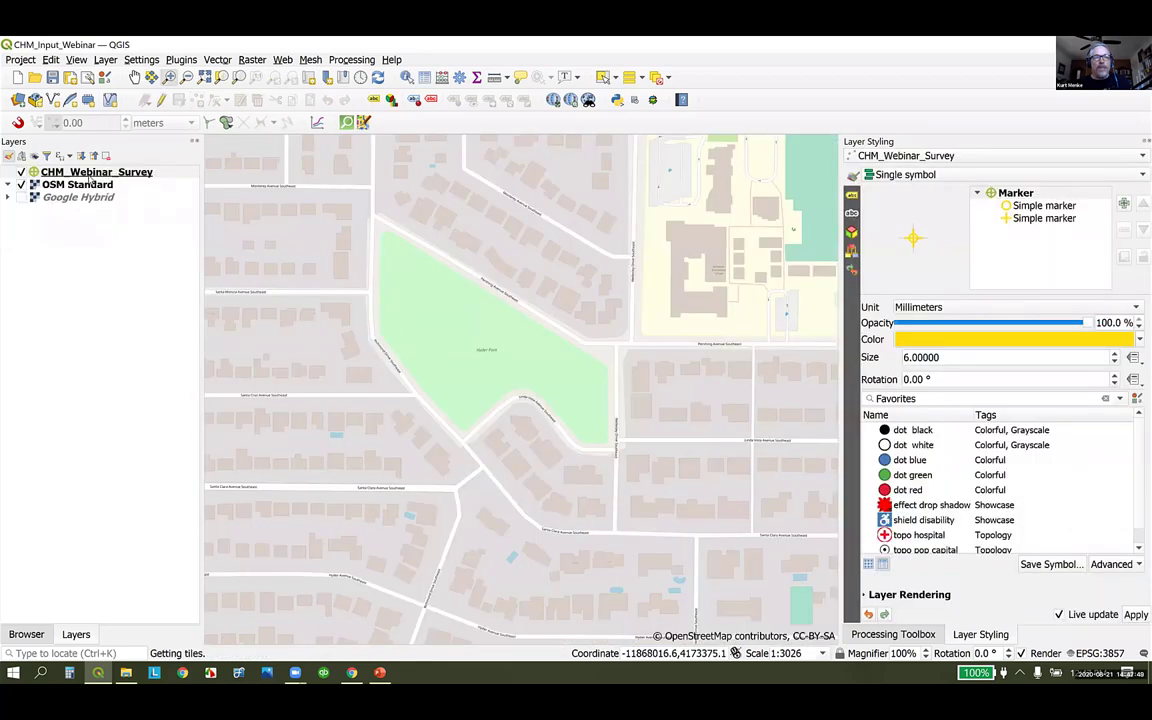
- Examine the fields under each tab of the CHM_Webinar_Survey form layout, accept the layer properties, and save the project
left_click(88, 173)
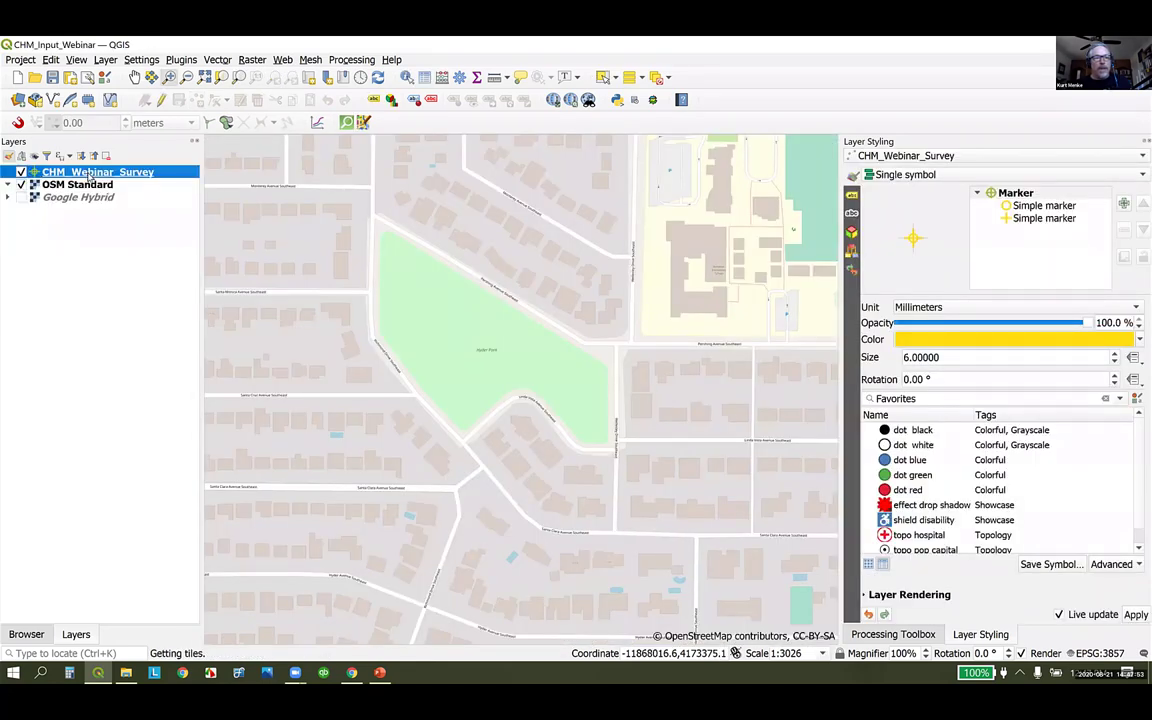
double_click(90, 173)
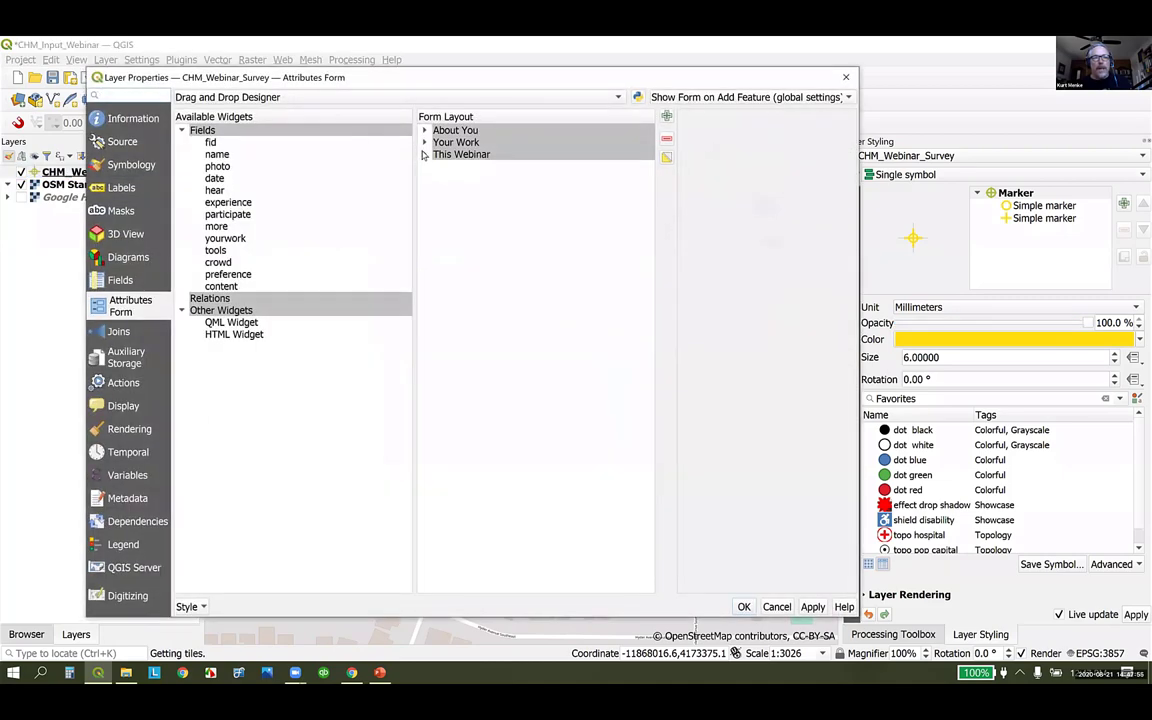
left_click(424, 154)
left_click(424, 142)
left_click(424, 130)
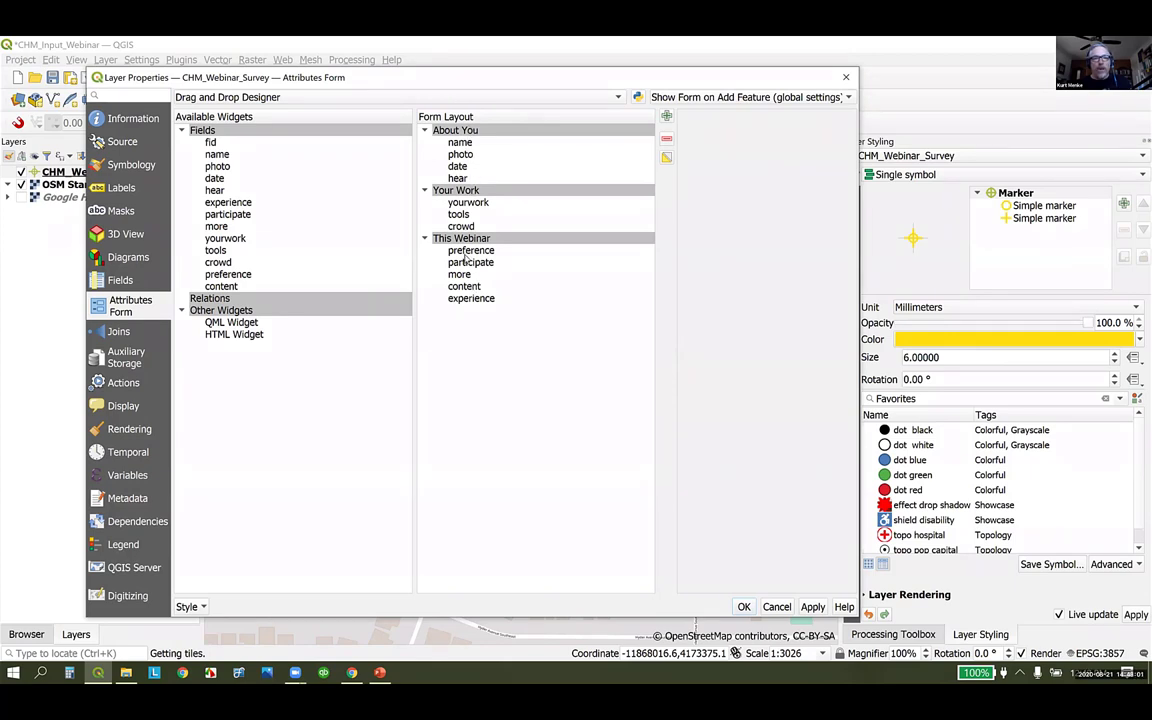
left_click(742, 607)
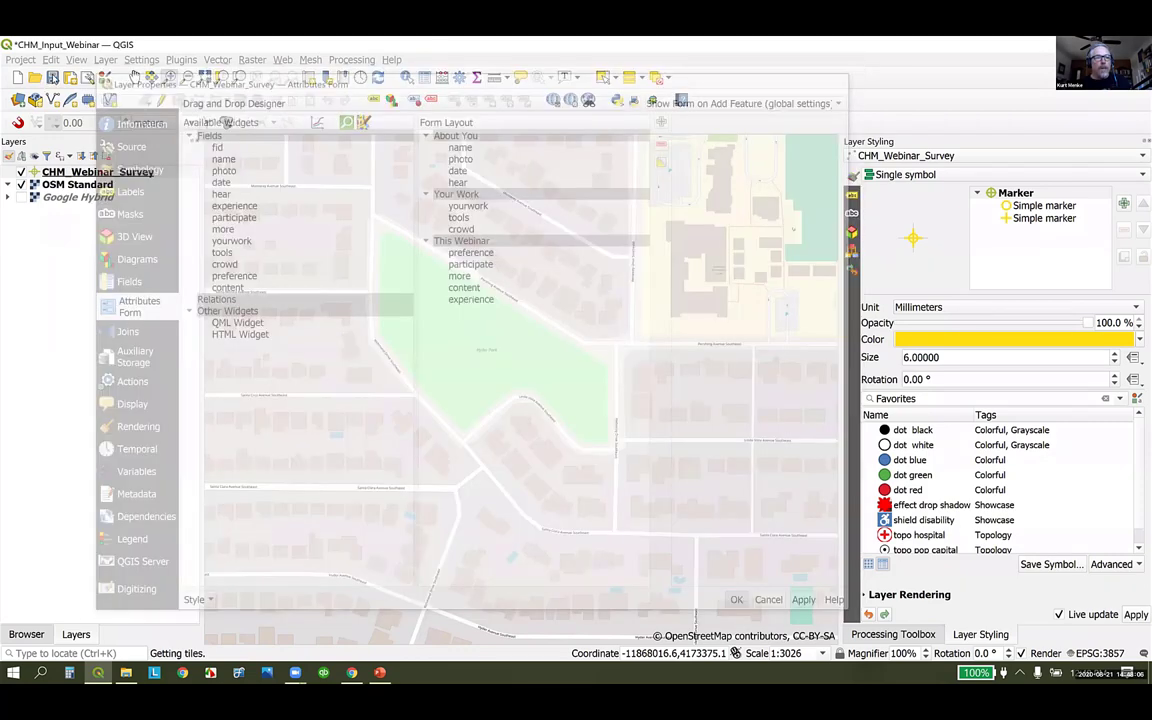
left_click(48, 71)
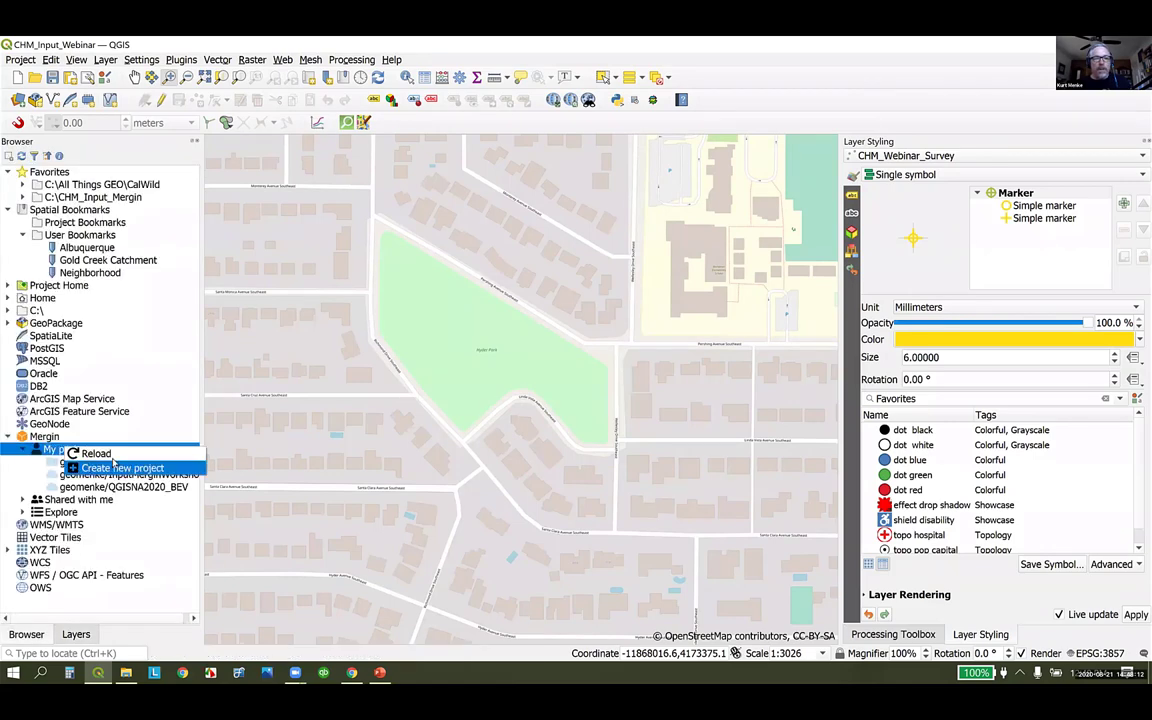
- Create a public Mergin project named CHM Input Webinar, initialized from the local folder C:/CHM_Input_Mergin/CHM_Input_Webinar
left_click(115, 465)
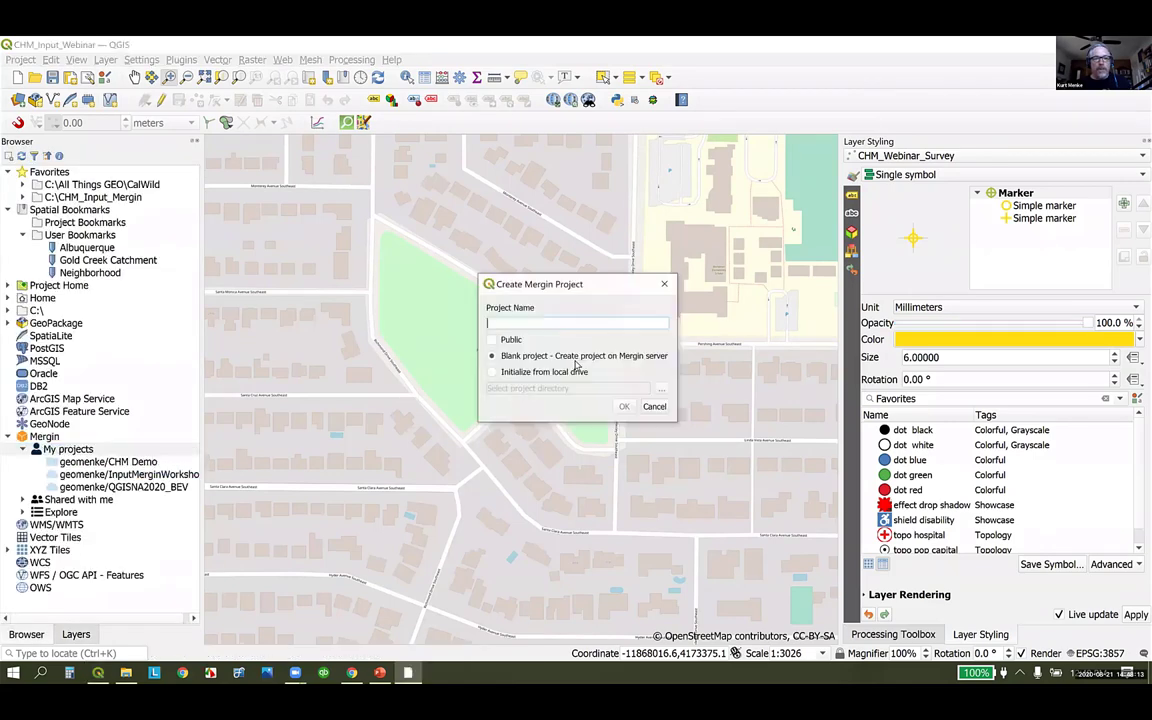
type("CHM Inp")
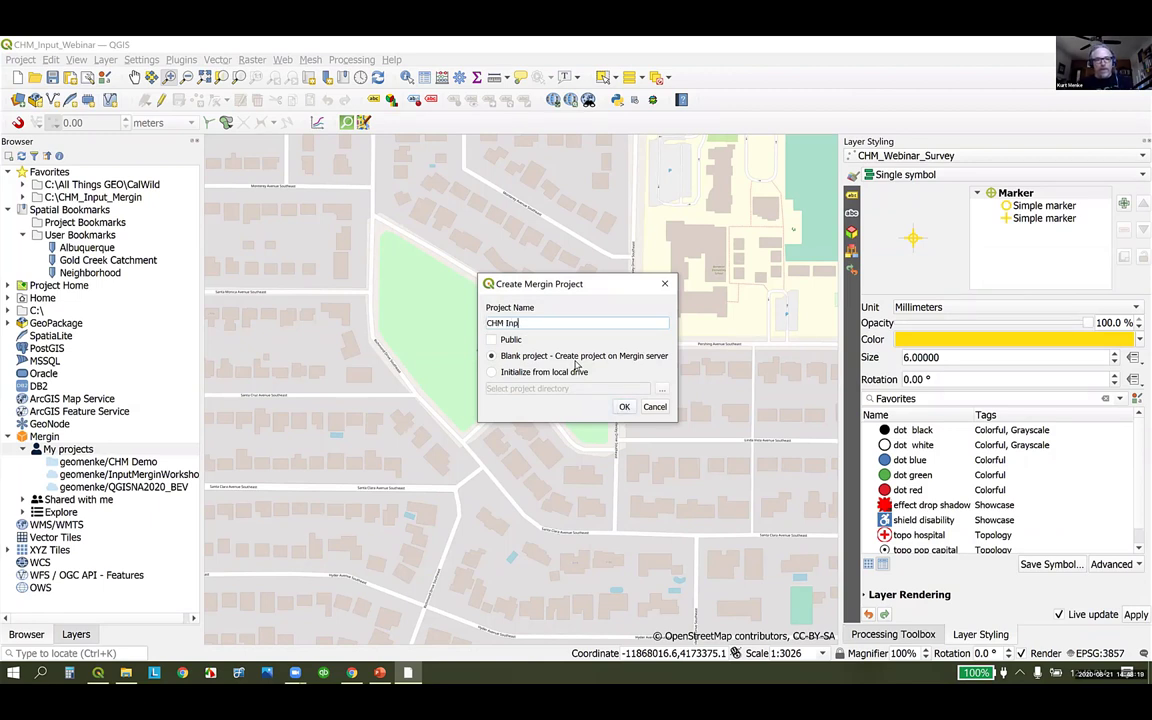
type("ut Webinar")
left_click(573, 373)
left_click(664, 394)
left_click(717, 367)
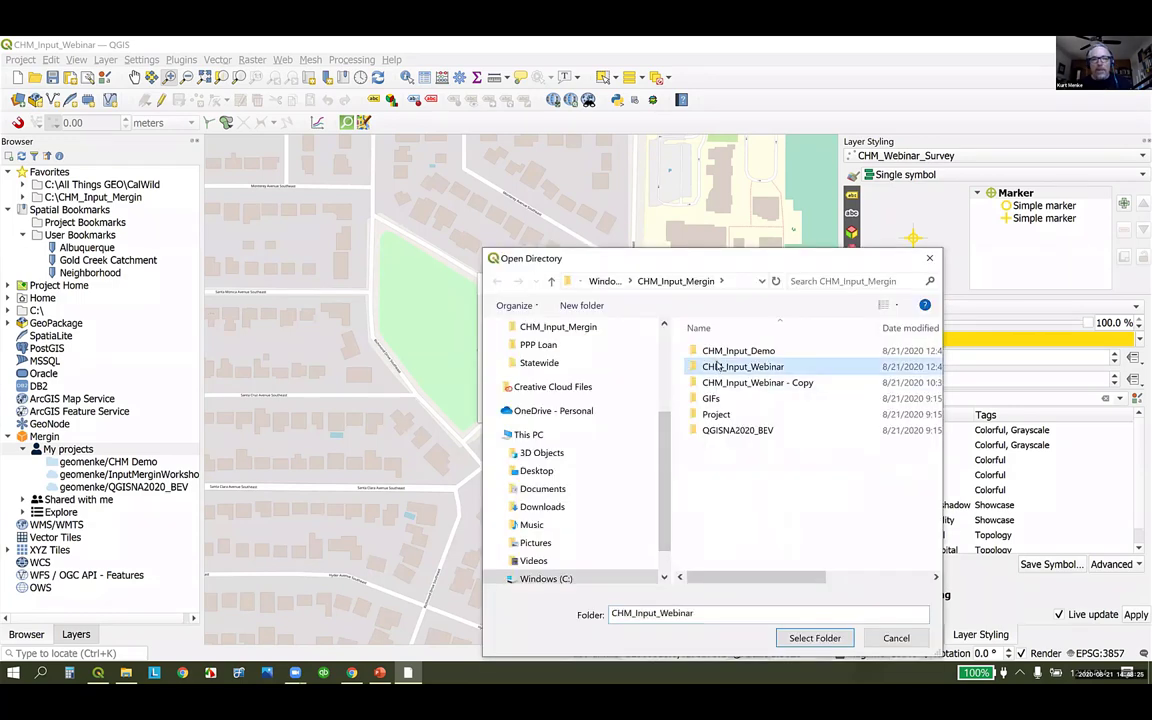
left_click(814, 638)
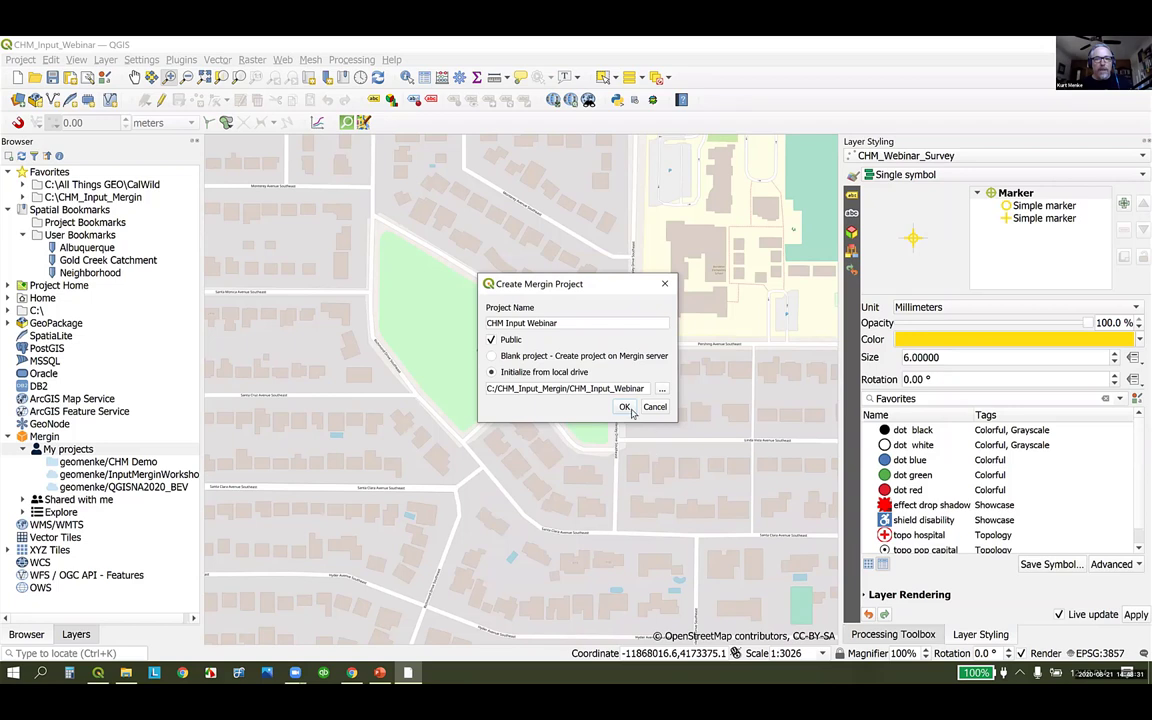
left_click(625, 407)
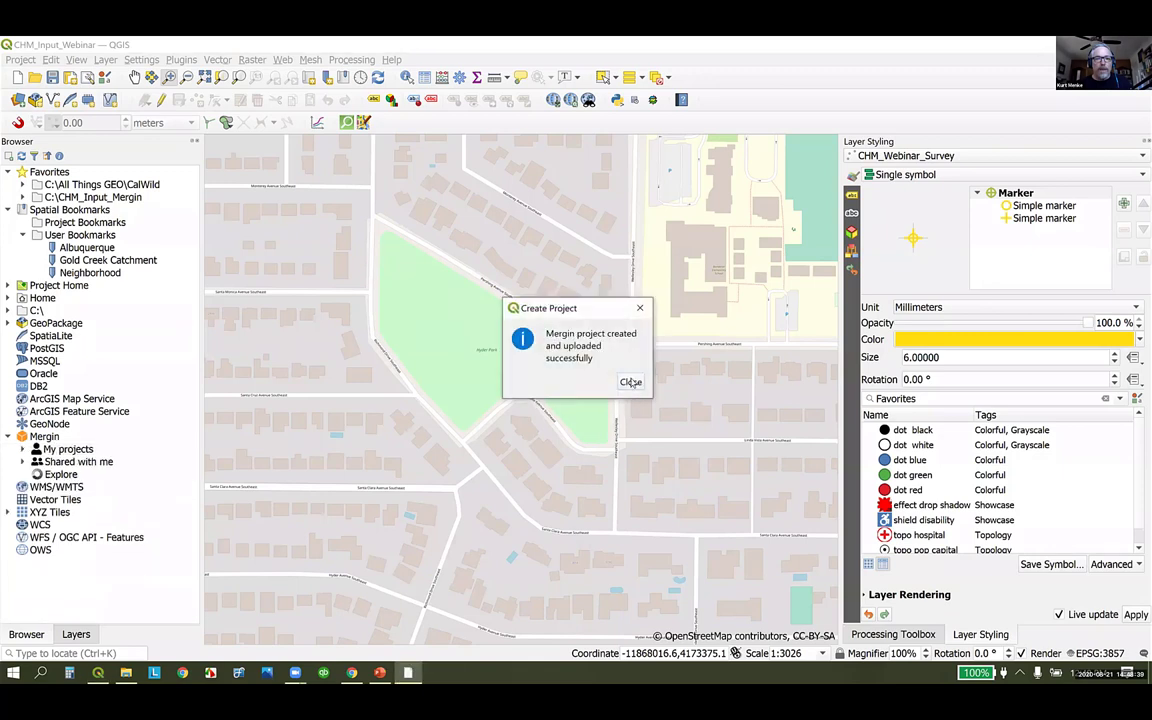
- Switch to the Mergin website in the browser, refresh the My projects list, and examine the version history of CHM Demo
left_click(630, 381)
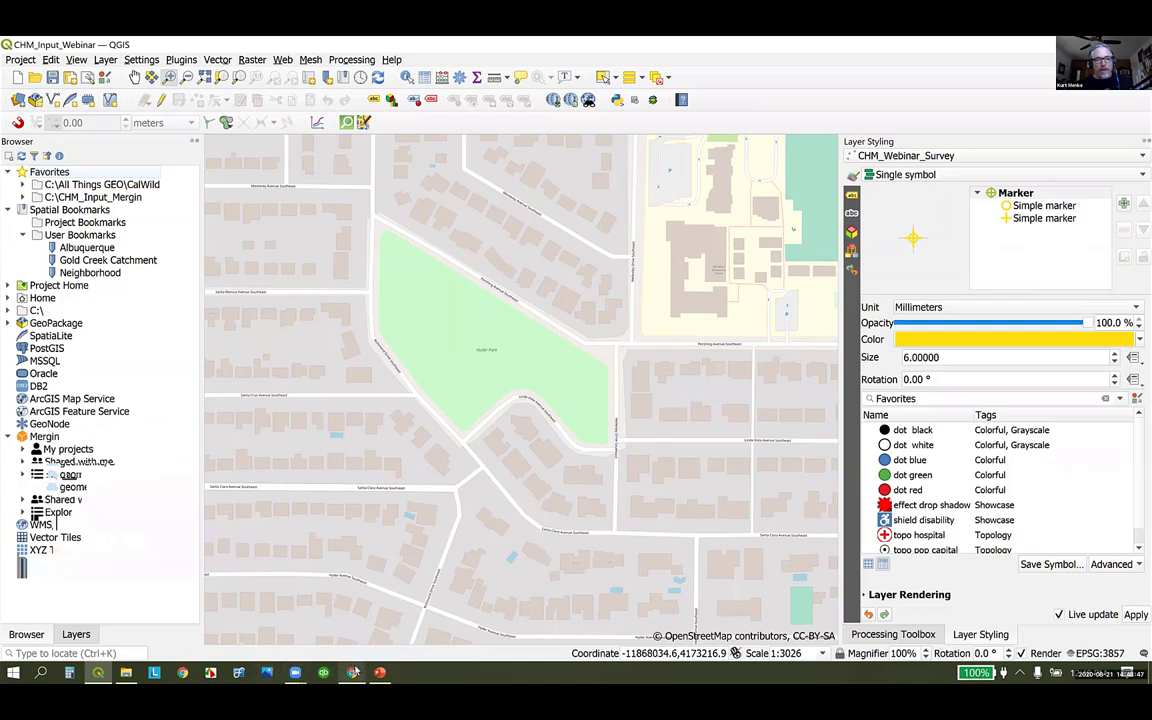
left_click(349, 672)
left_click(75, 48)
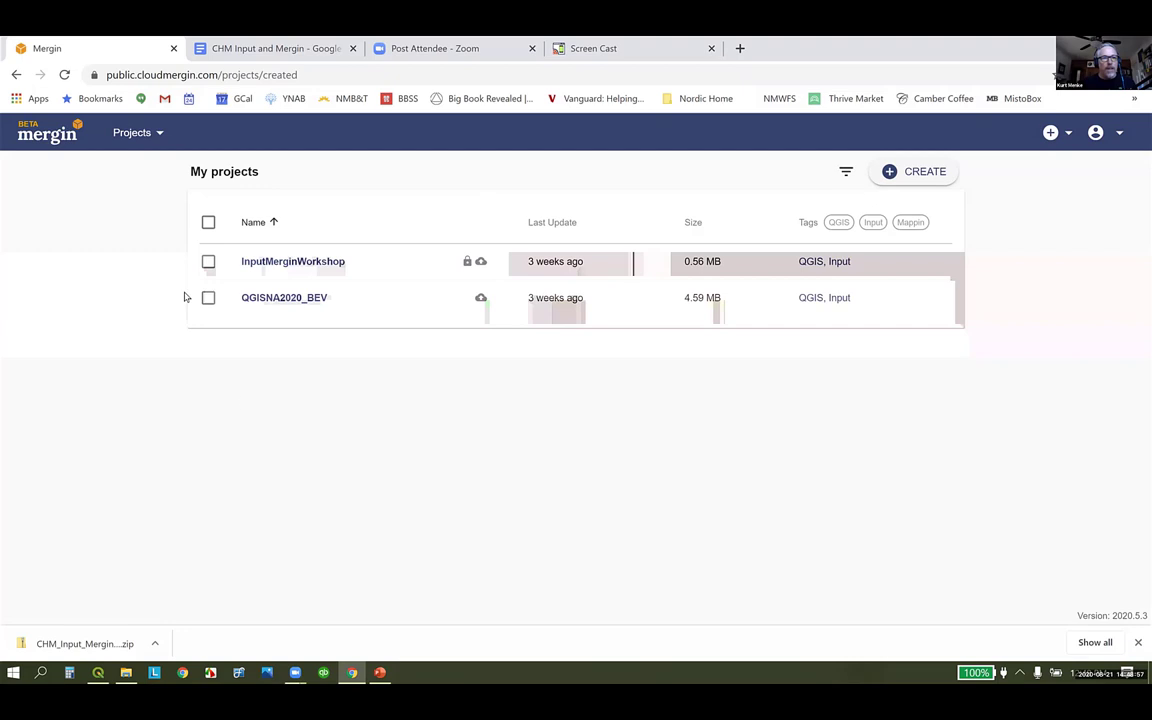
left_click(63, 75)
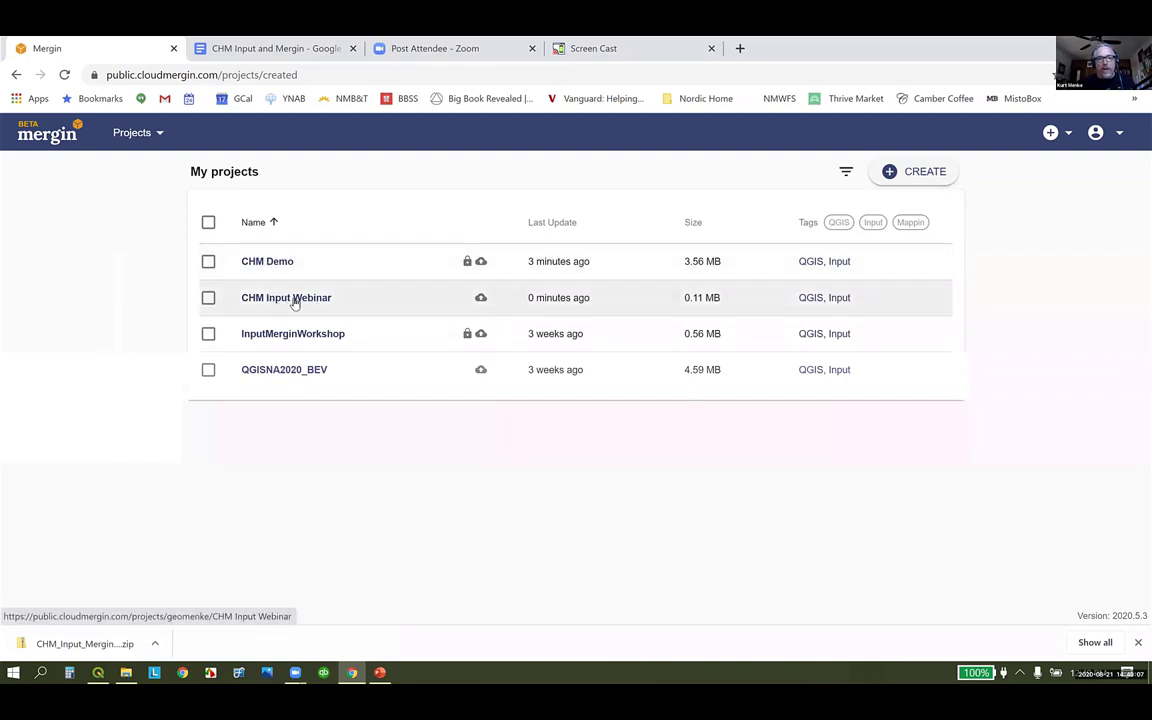
left_click(258, 261)
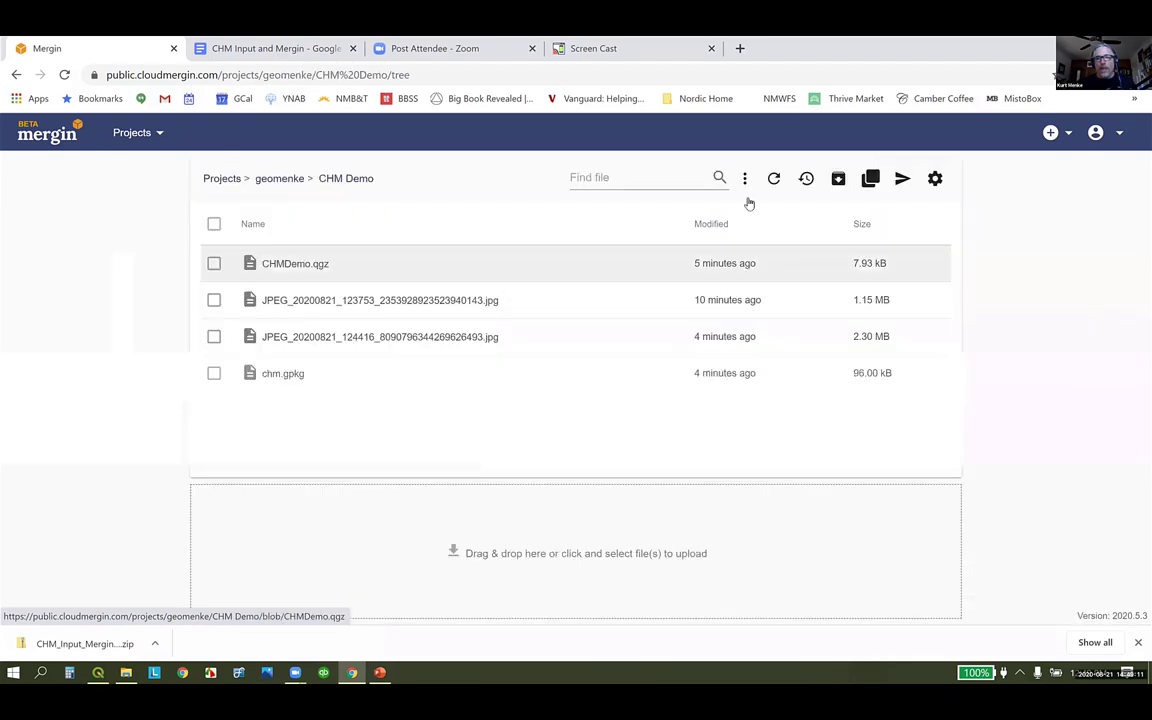
left_click(806, 181)
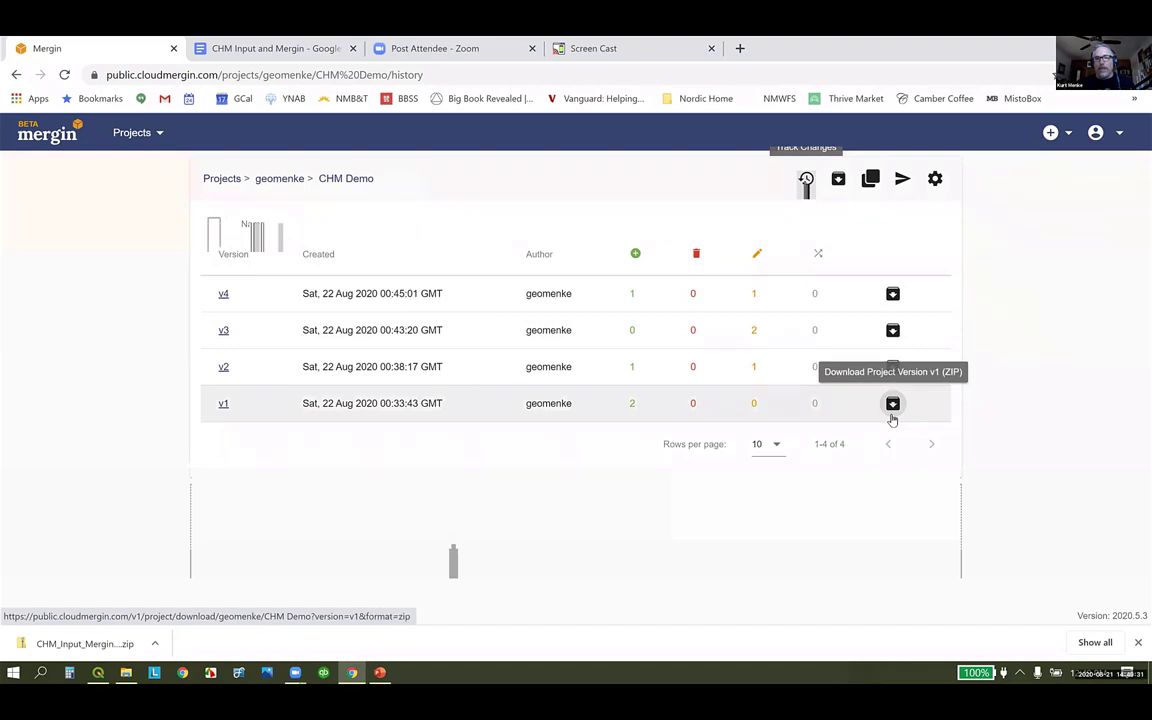
- Add a colleague's Mergin account as a member of the CHM Input Webinar project and return to the account's project list
left_click(276, 179)
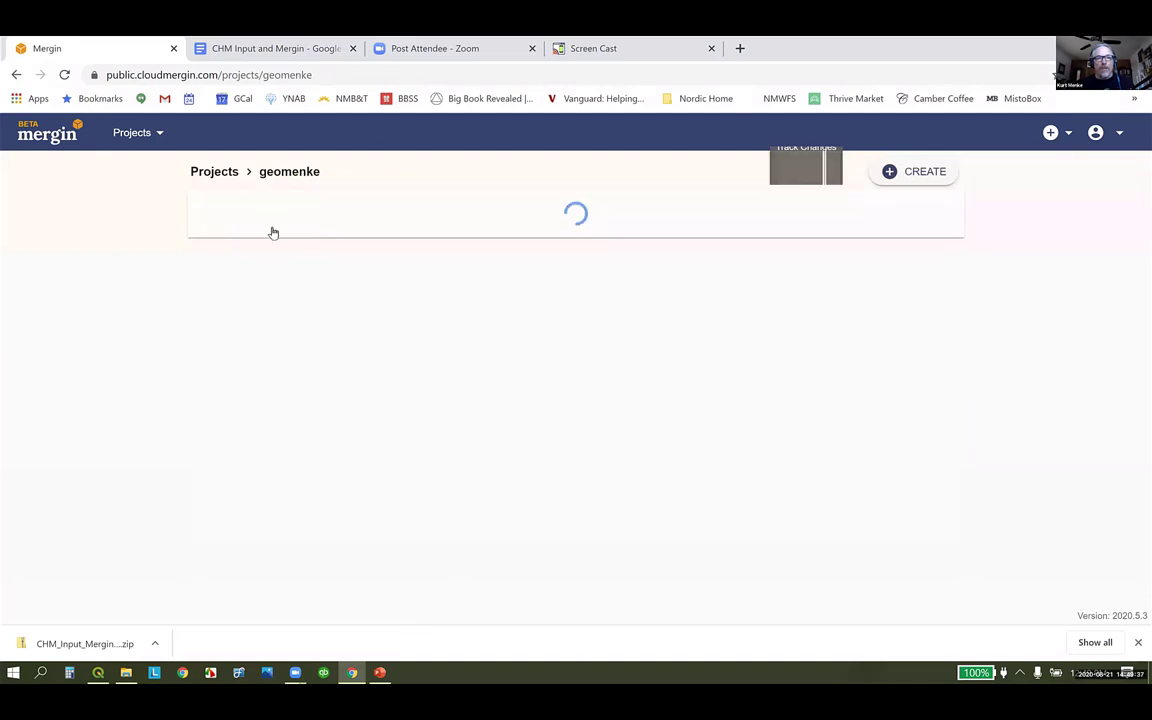
left_click(288, 297)
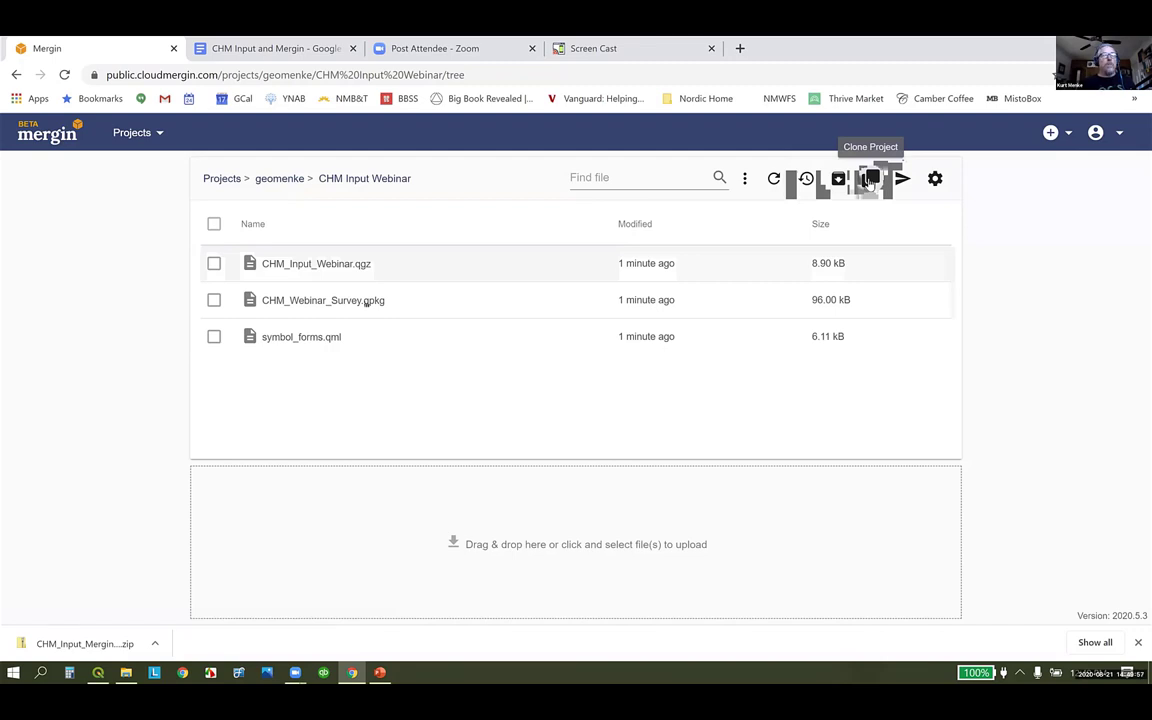
left_click(934, 179)
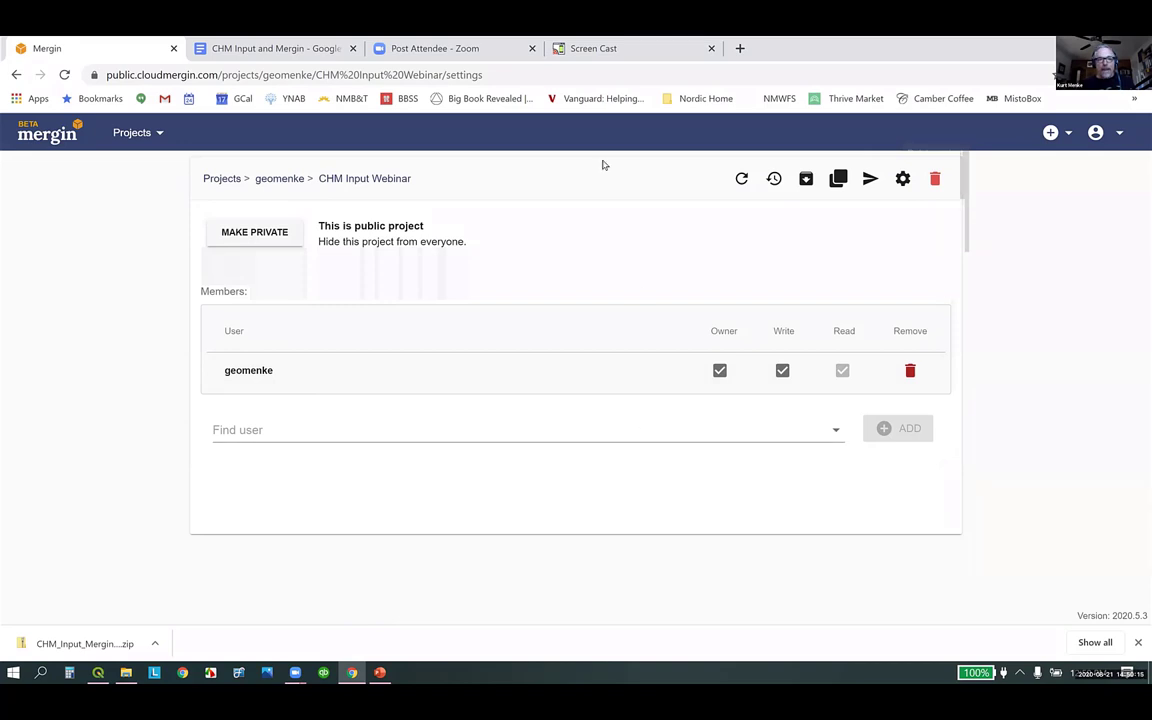
key("Tab")
type("aty")
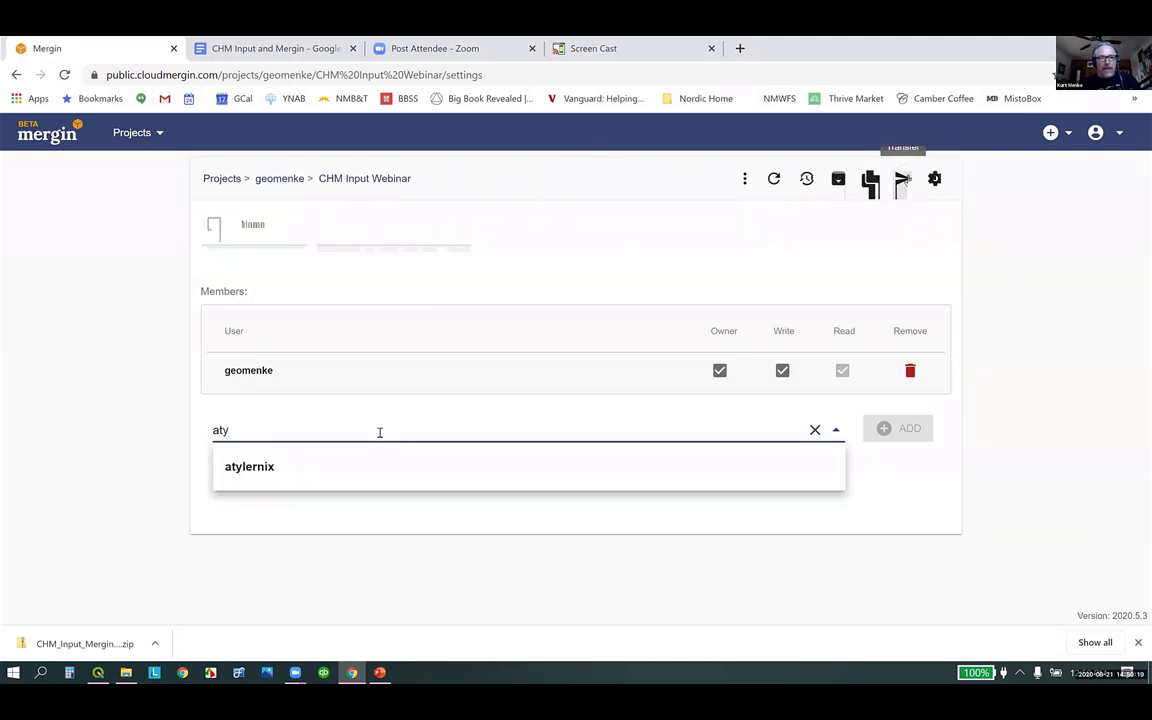
left_click(233, 466)
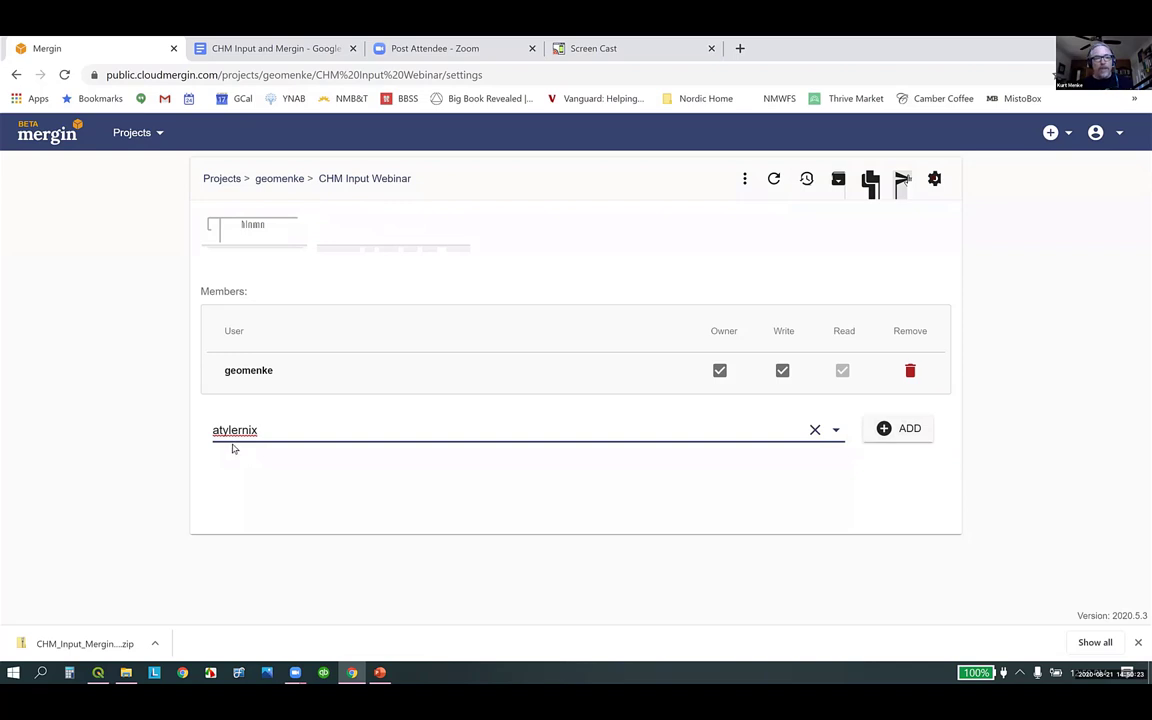
left_click(885, 430)
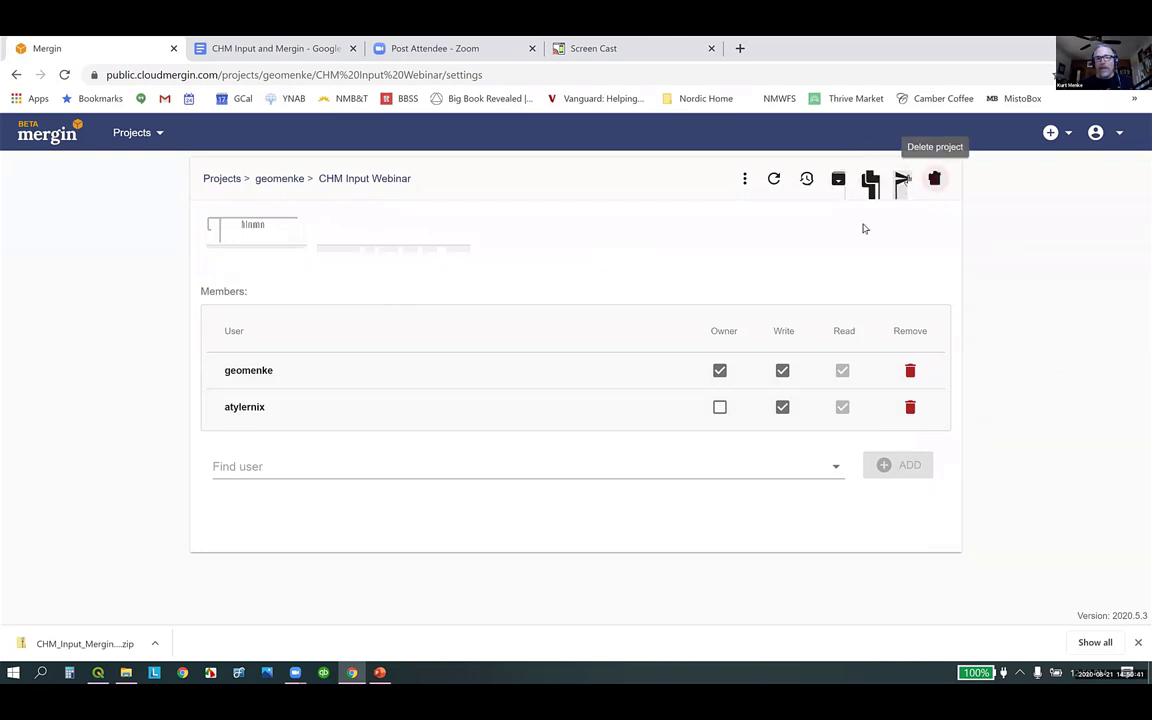
left_click(284, 182)
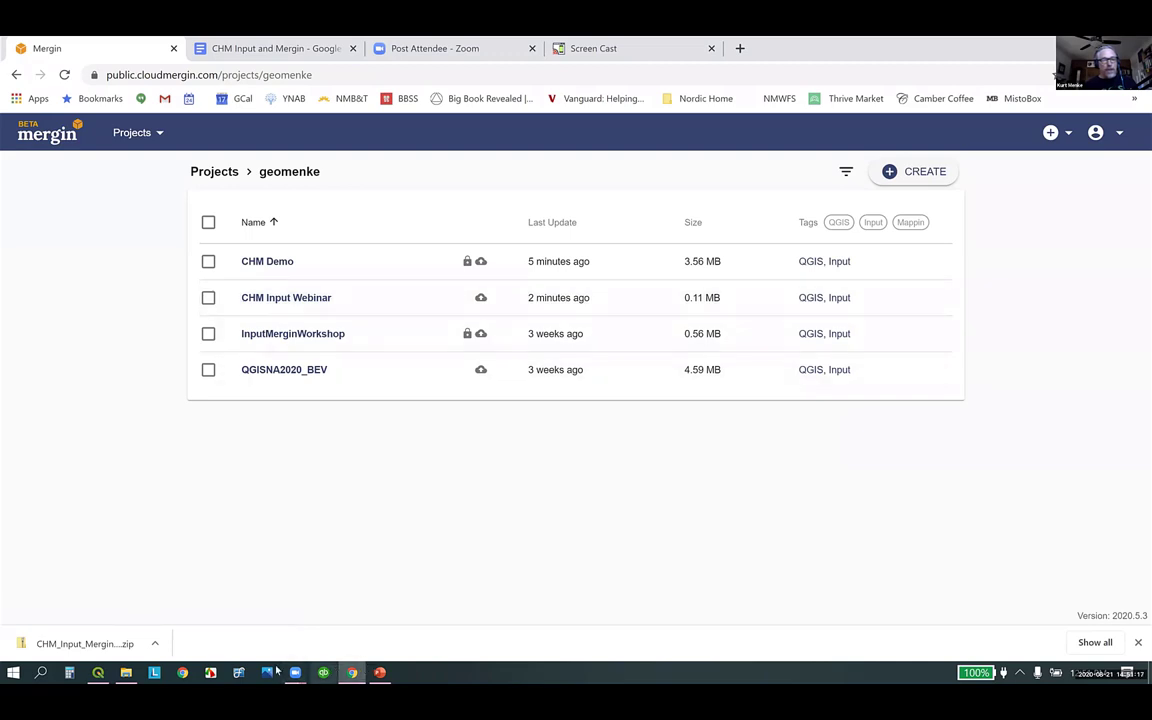
- Switch to the CHM_InputMergin.pptx presentation in PowerPoint and start the slide show from the QGIS with Input/Mergin Demo slide
left_click(98, 672)
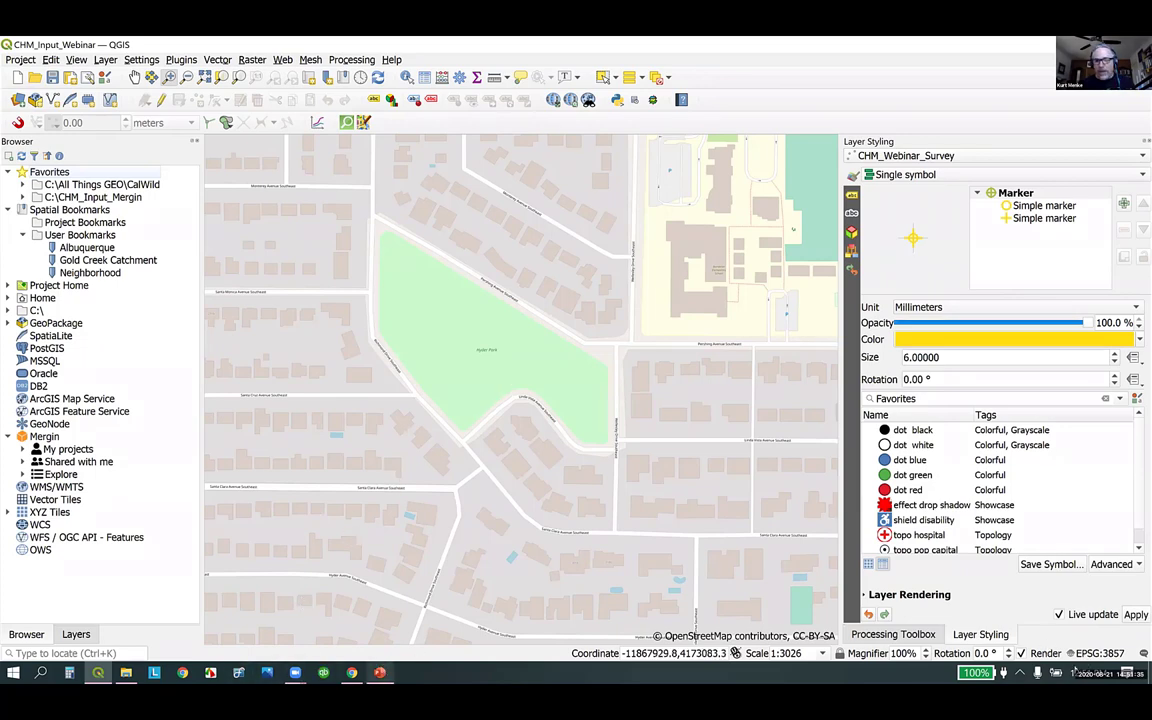
key("alt+Tab")
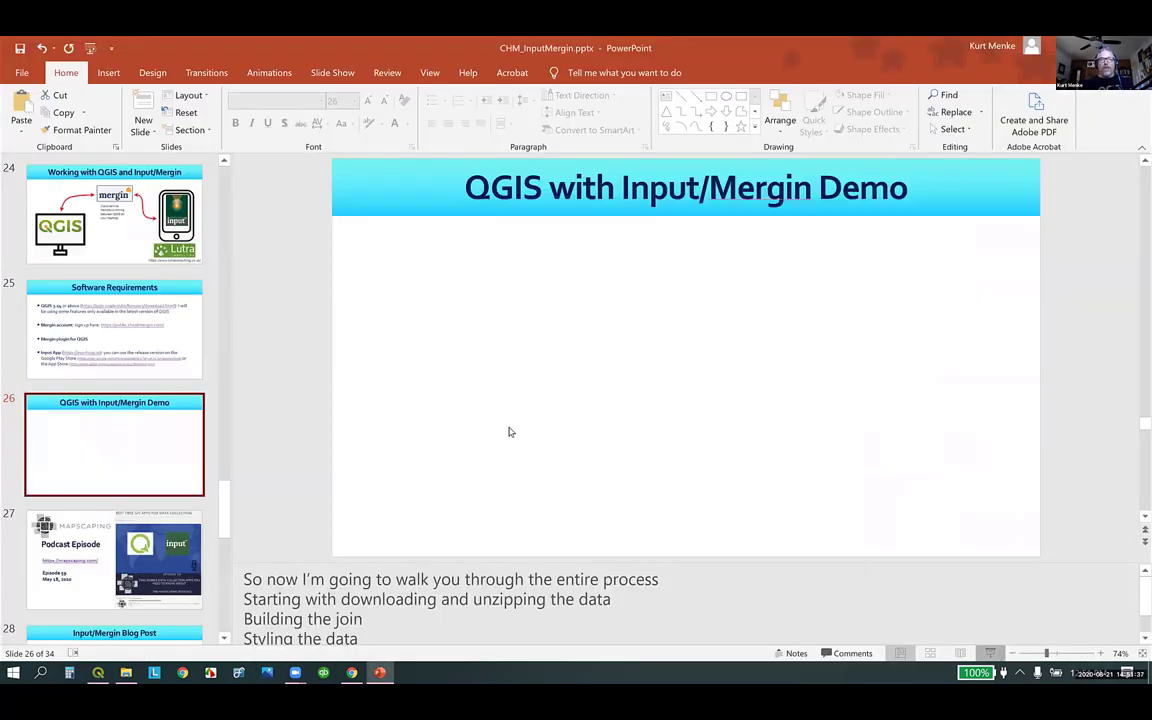
left_click(992, 653)
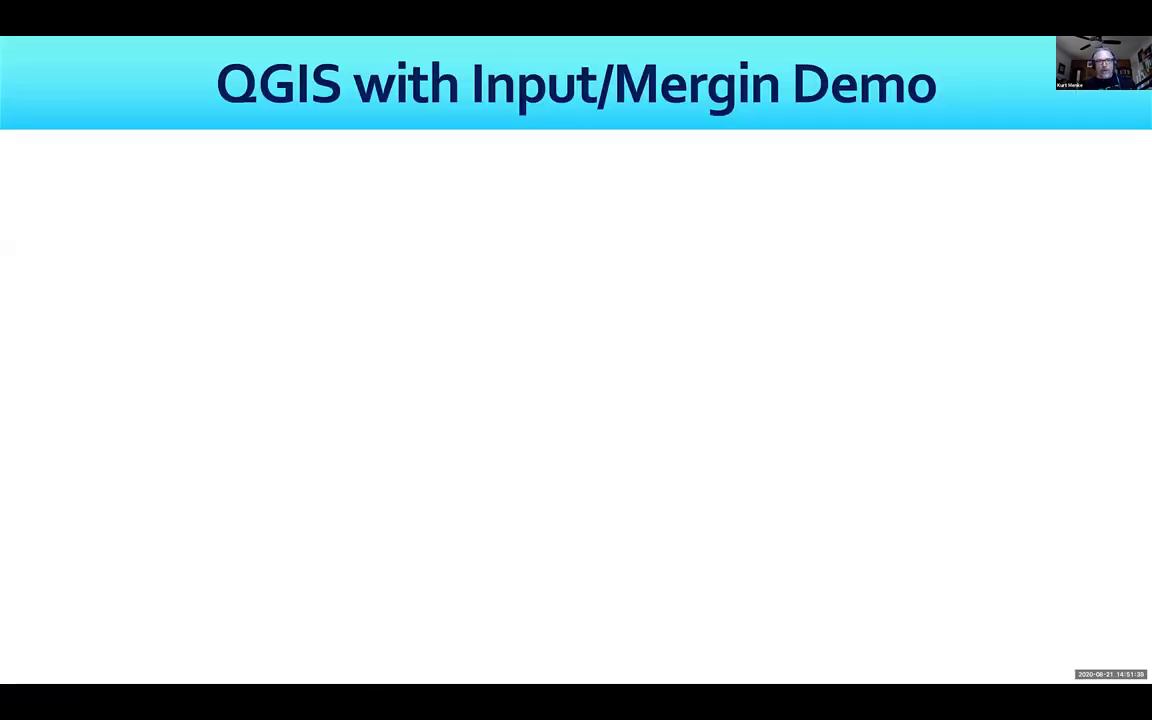